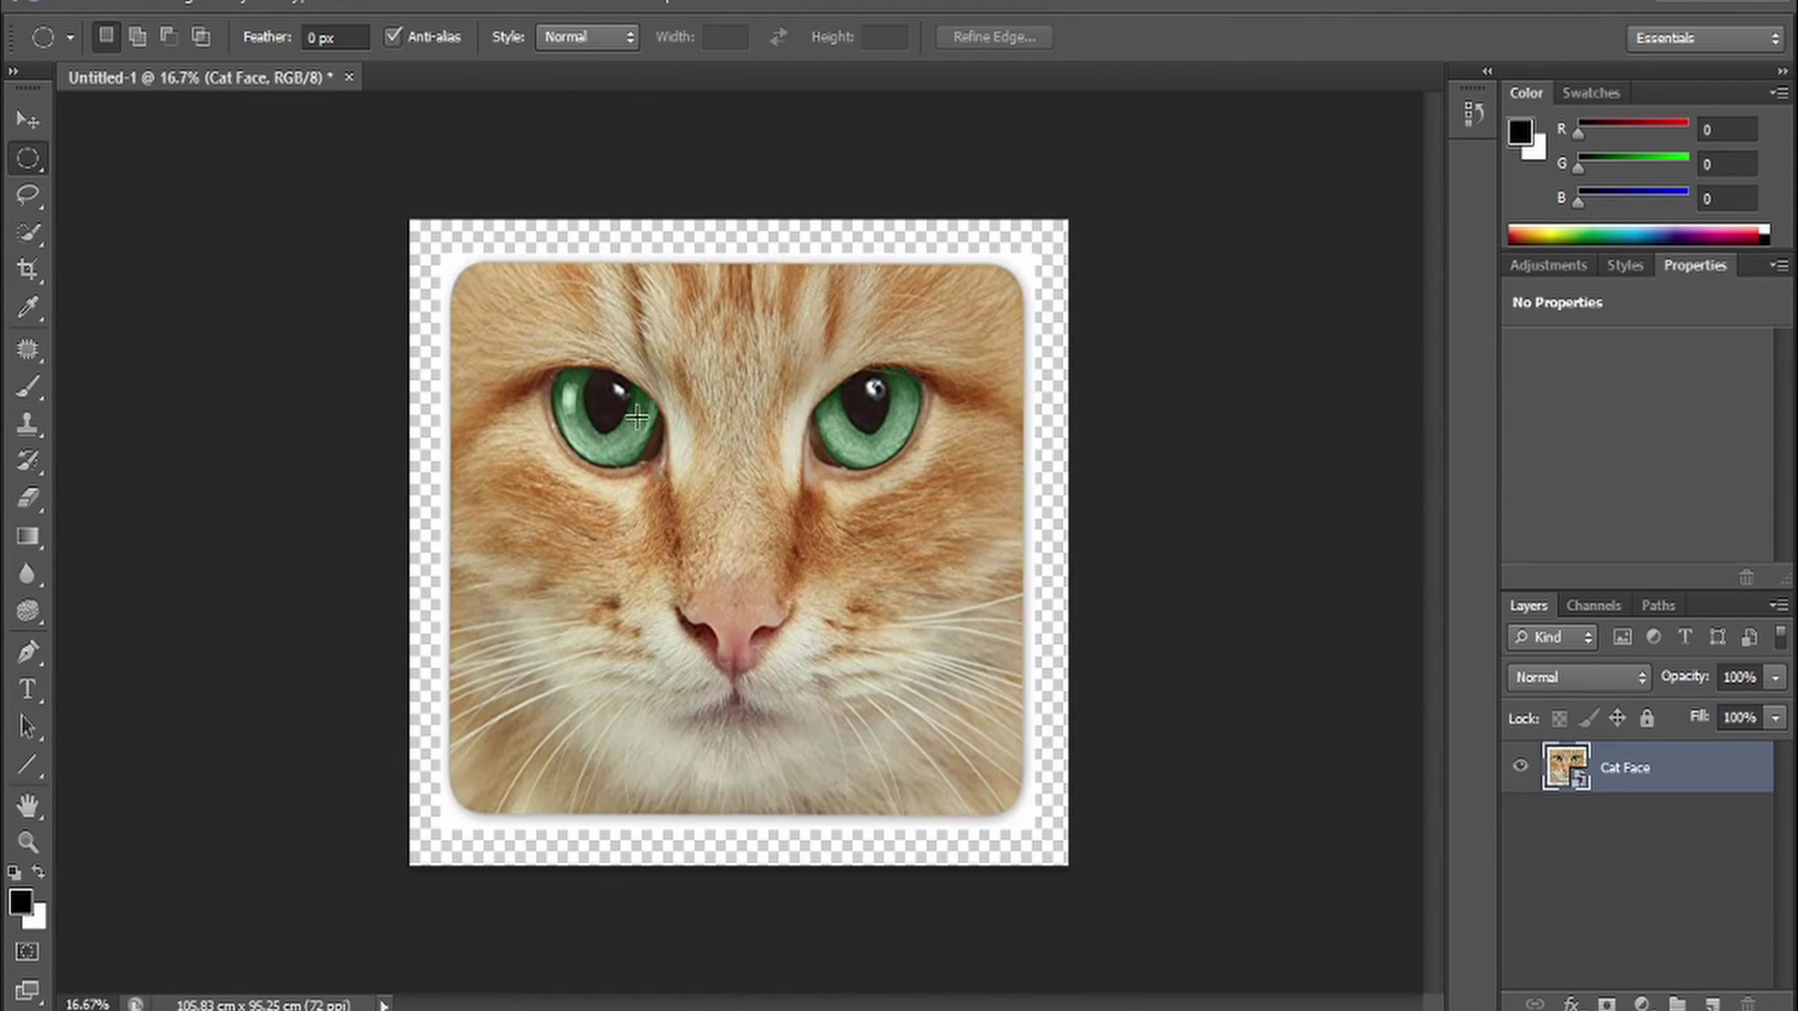
# Select a circle over the cat face and refine its edge
pyautogui.moveTo(1021, 813); pyautogui.dragTo(1021, 815)
pyautogui.hotkey('ctrl', 'alt', 'r')
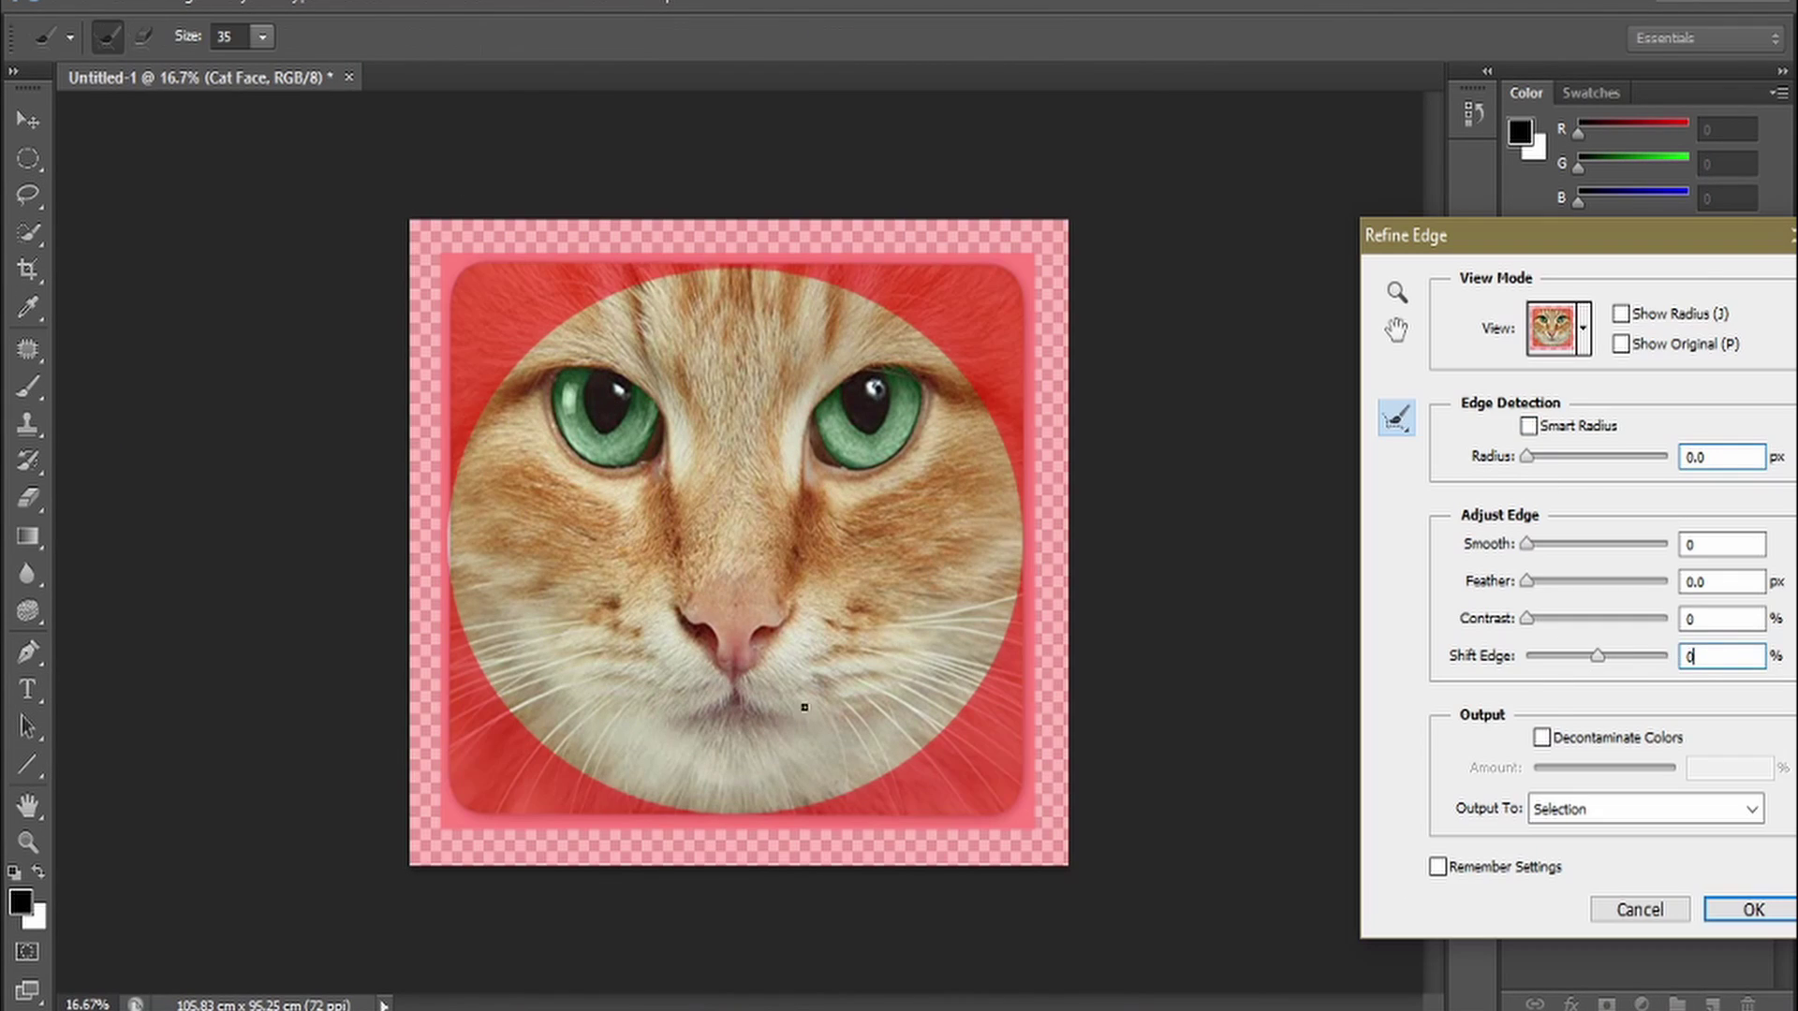
pyautogui.click(1753, 913)
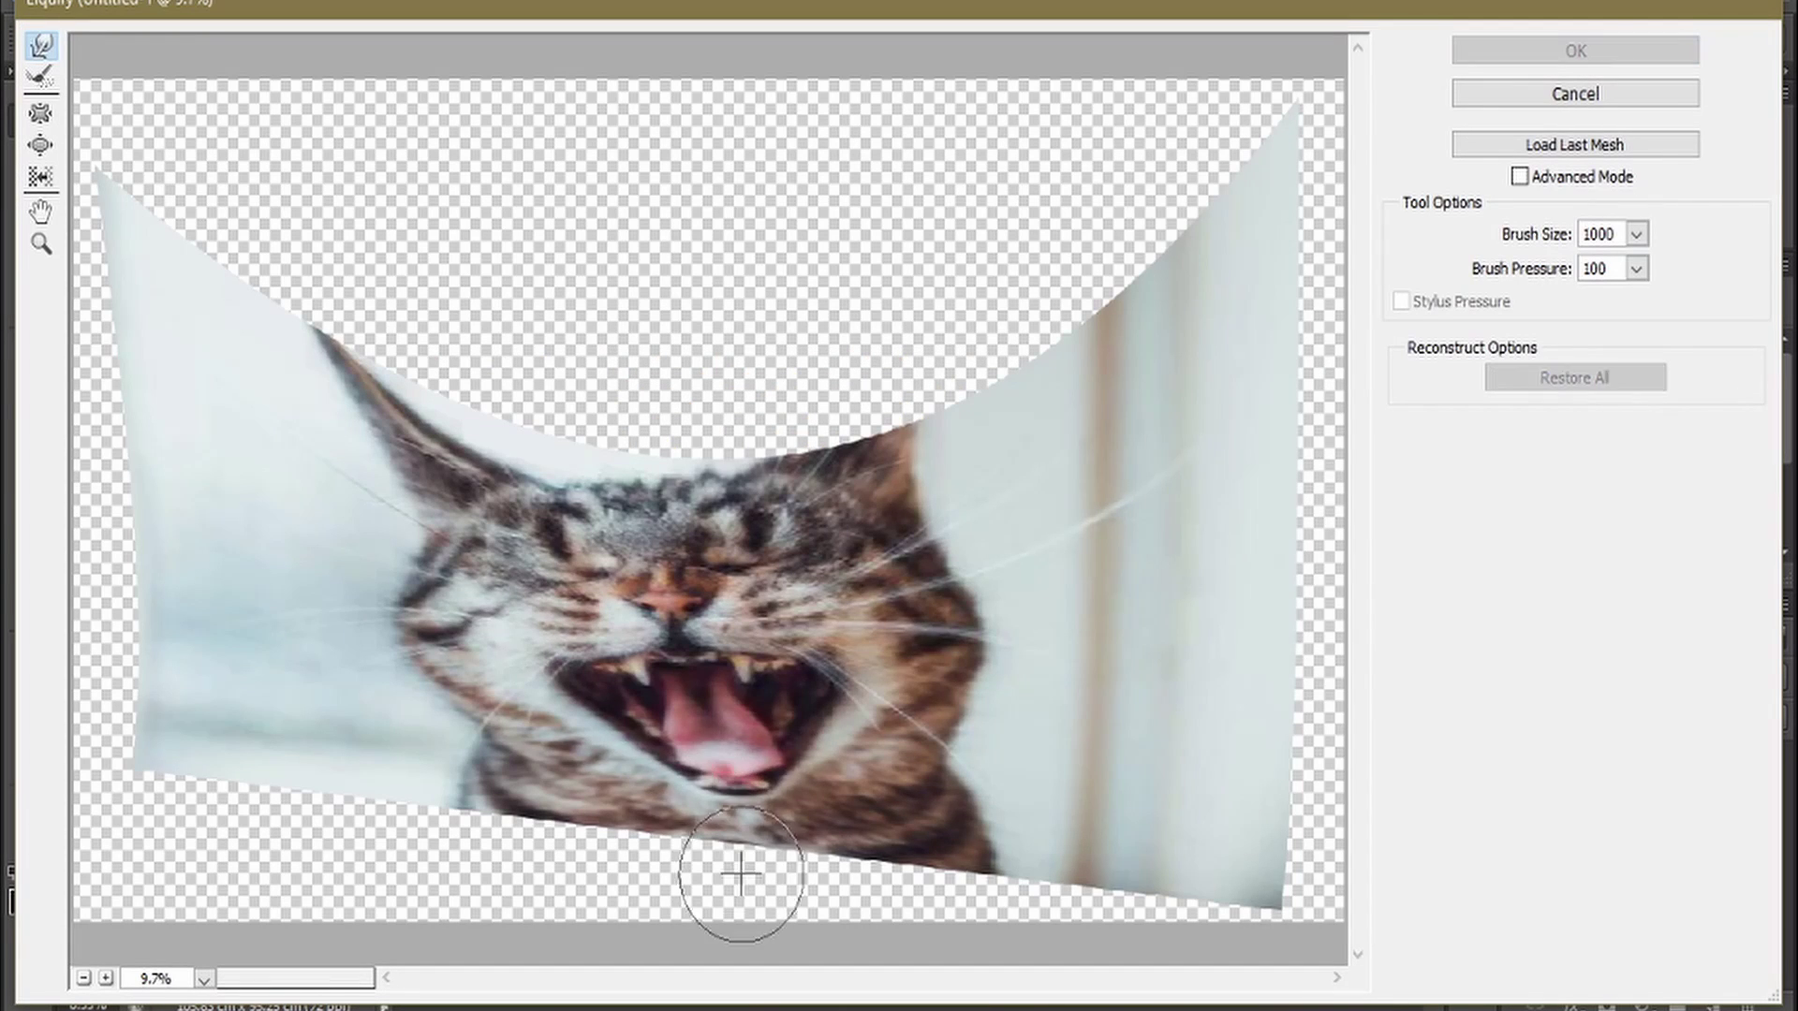
# Liquify the bottom of the cat face, pushing both cheeks' fur upward and outward
pyautogui.moveTo(739, 875); pyautogui.dragTo(543, 660)
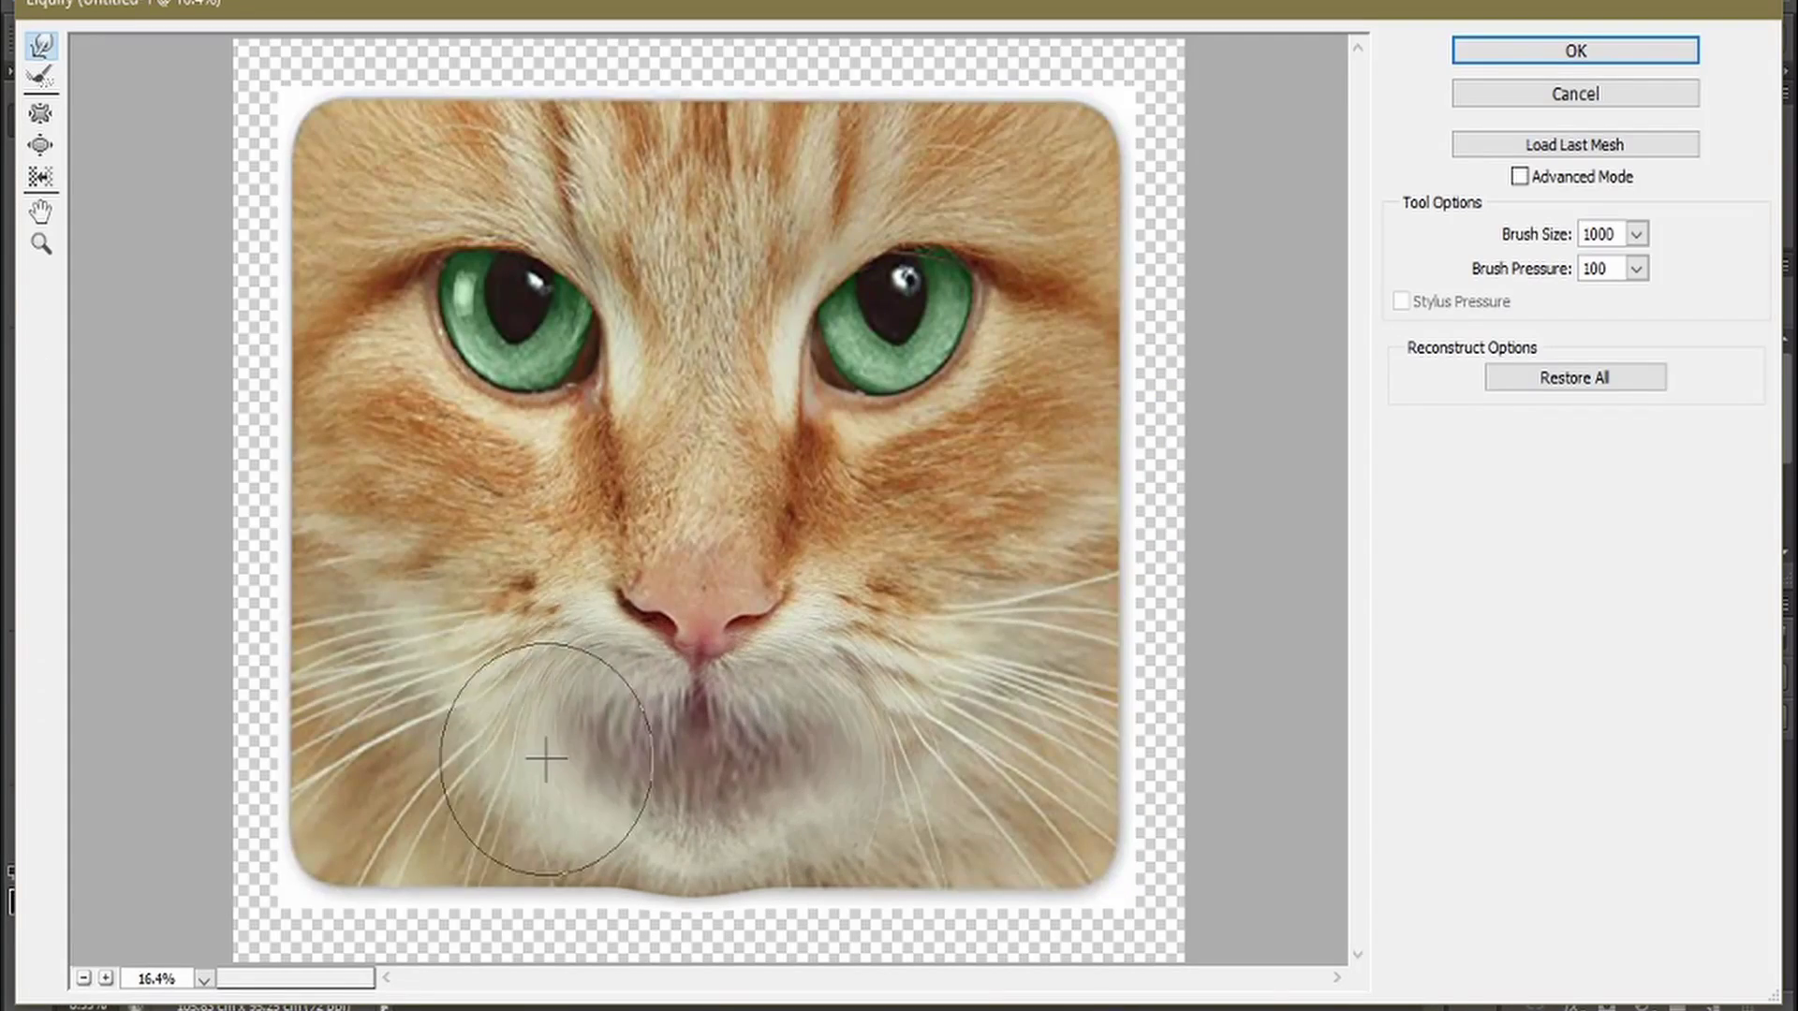
pyautogui.moveTo(546, 760); pyautogui.dragTo(422, 621)
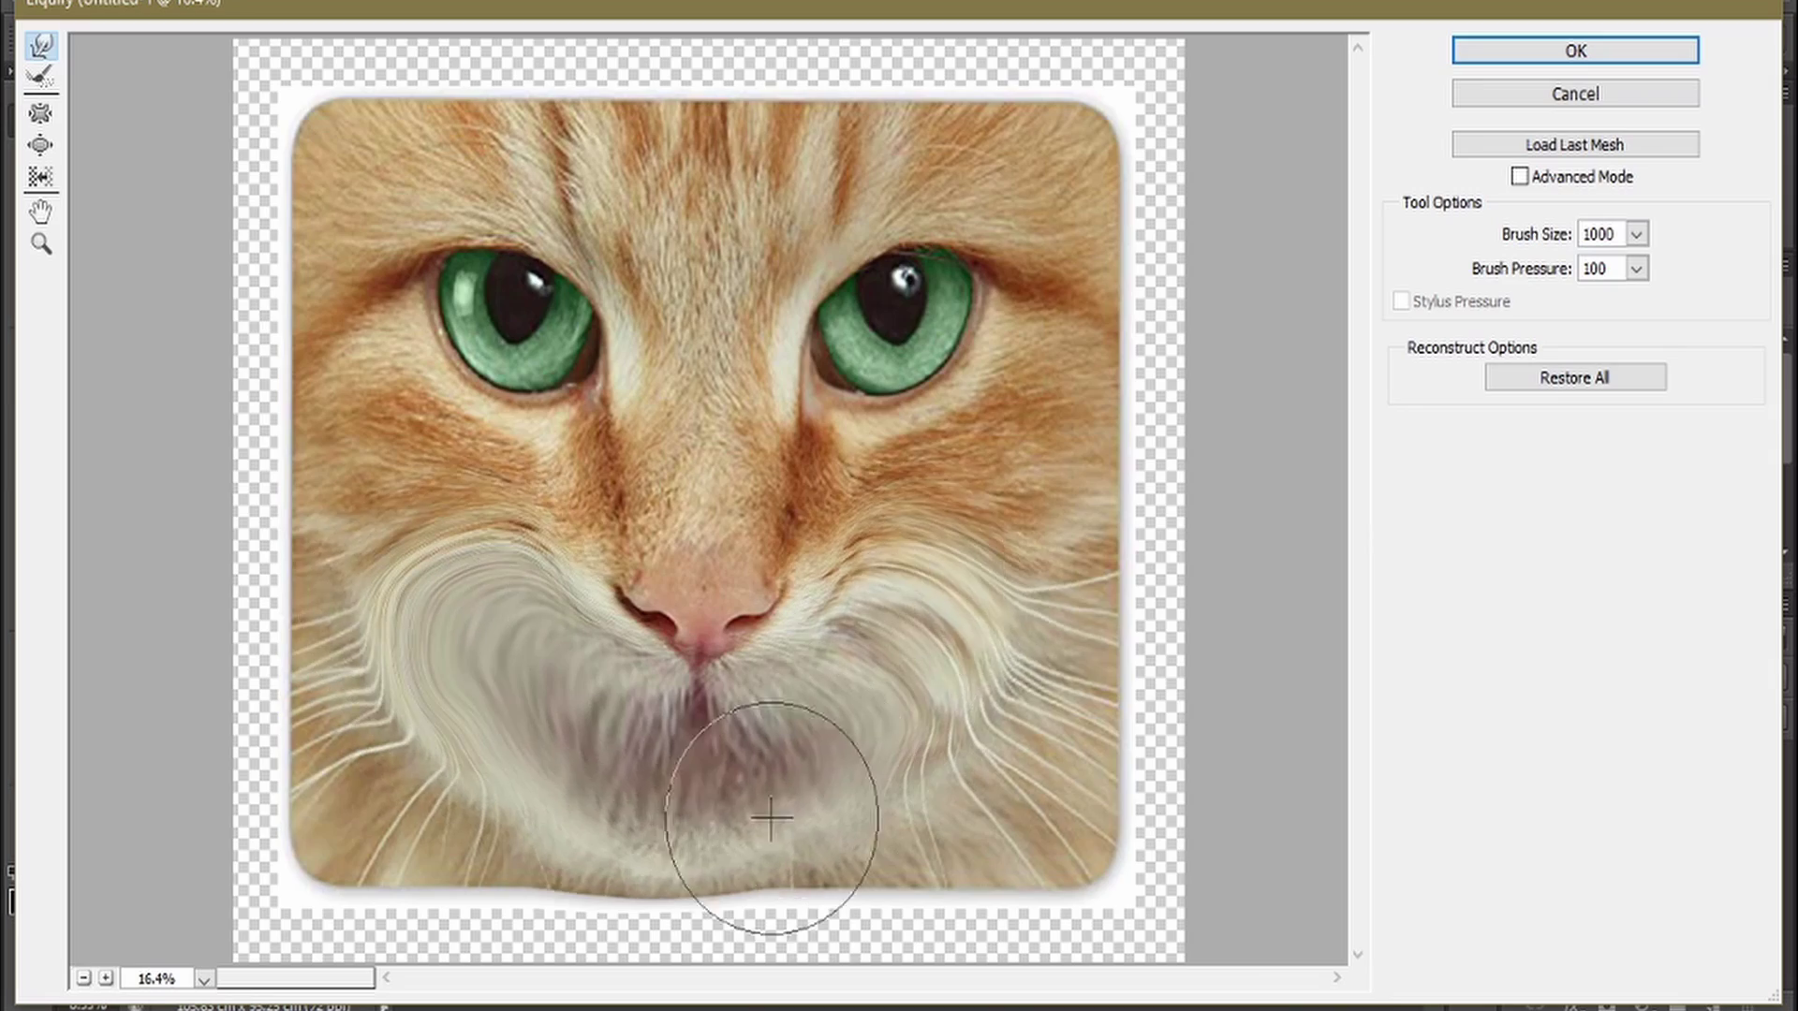
pyautogui.moveTo(762, 823); pyautogui.dragTo(942, 501)
pyautogui.click(1563, 47)
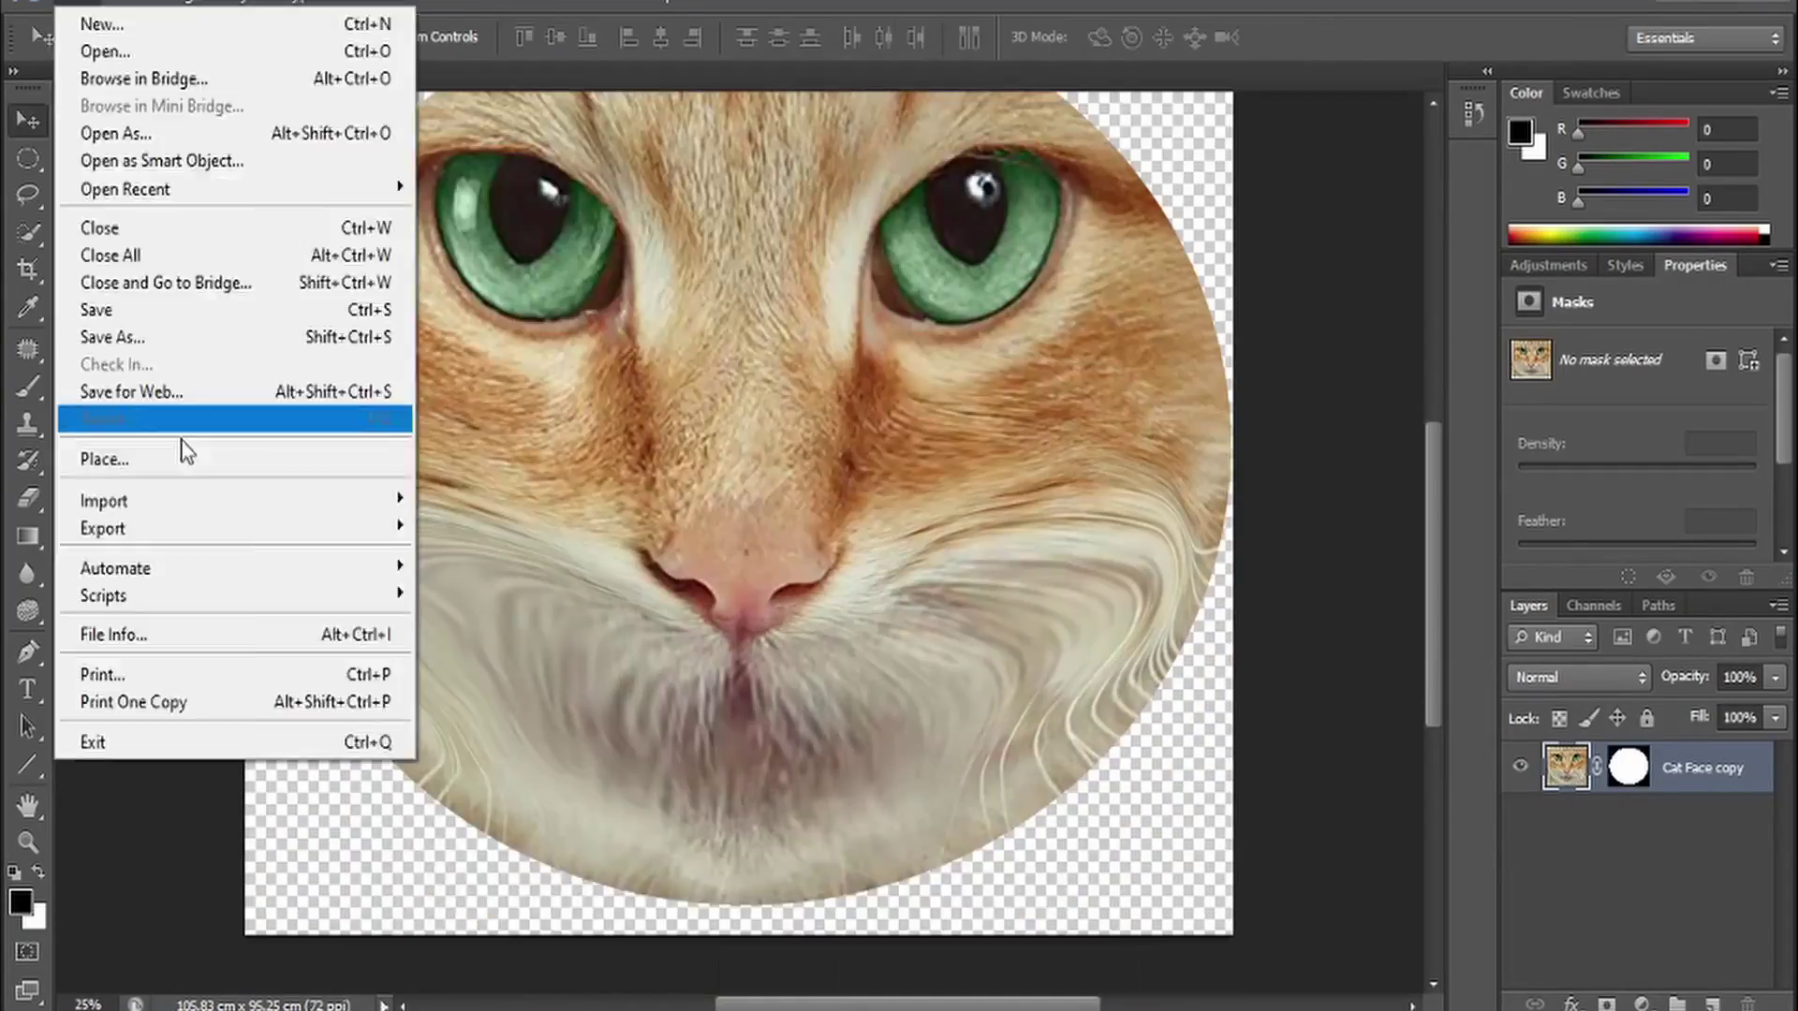
pyautogui.click(863, 923)
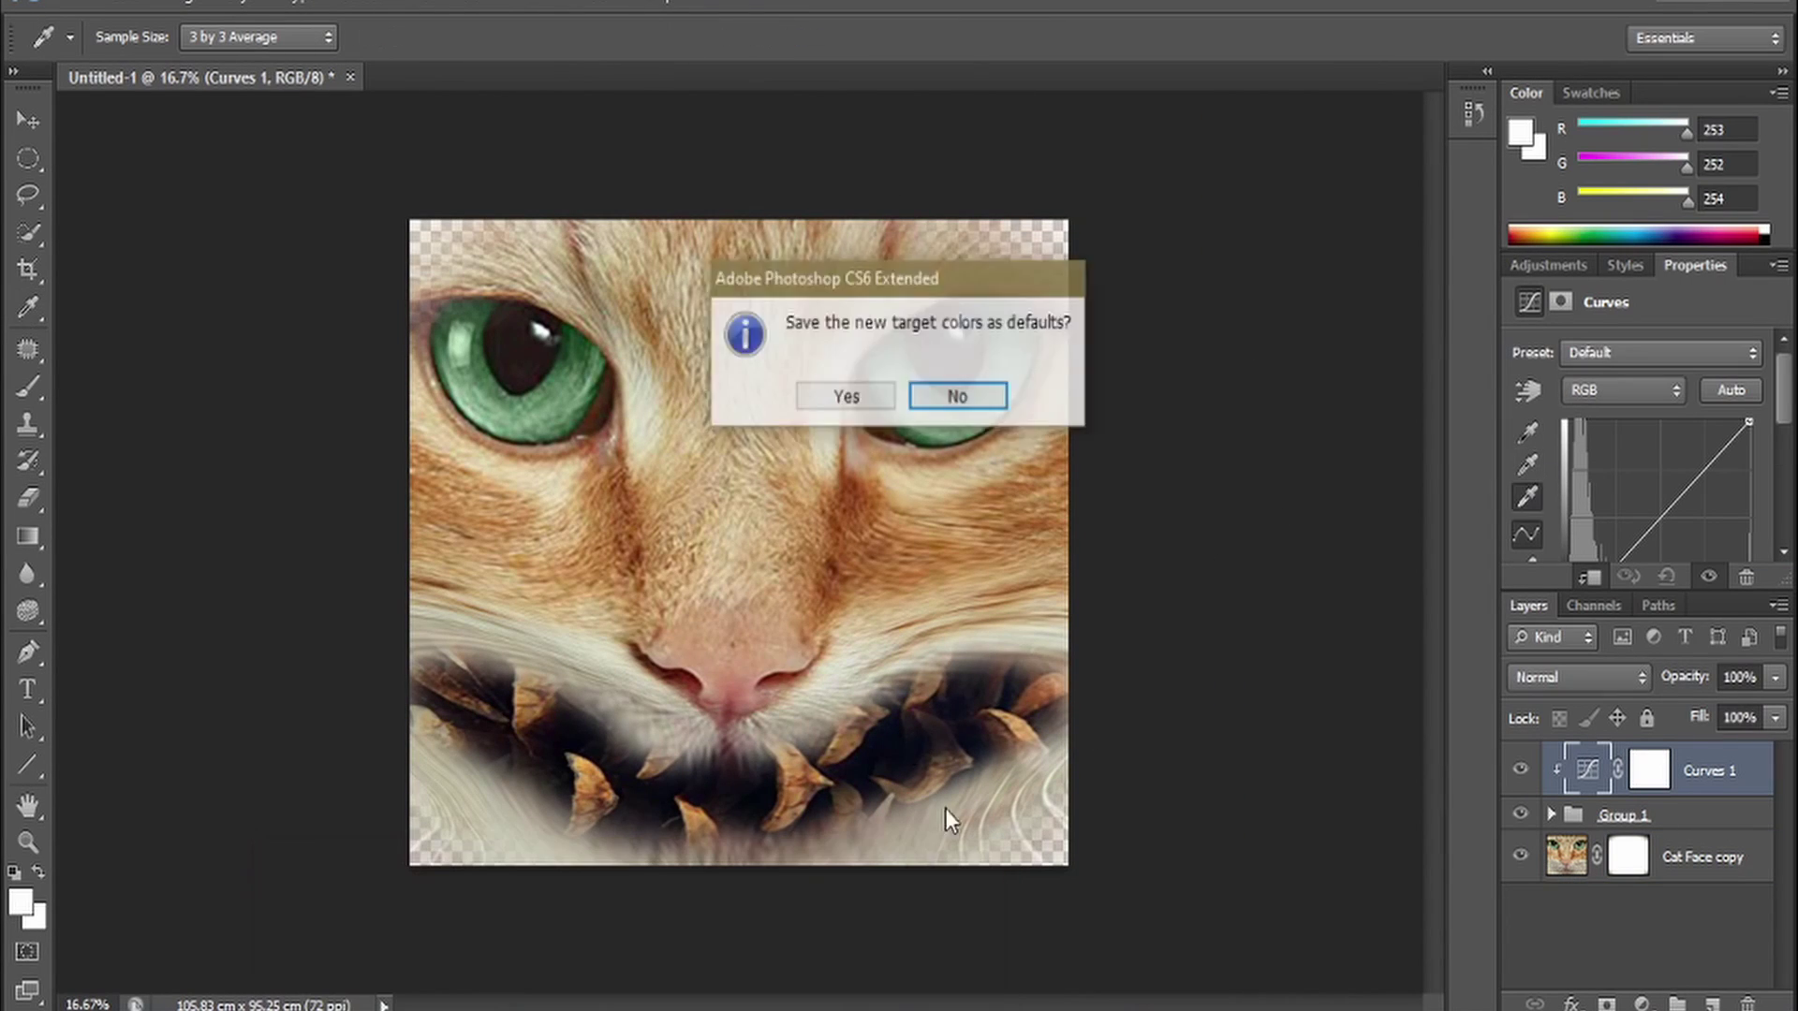
# Lower the colour correction strength on the teeth and apply the blur to the mouth
pyautogui.click(688, 770)
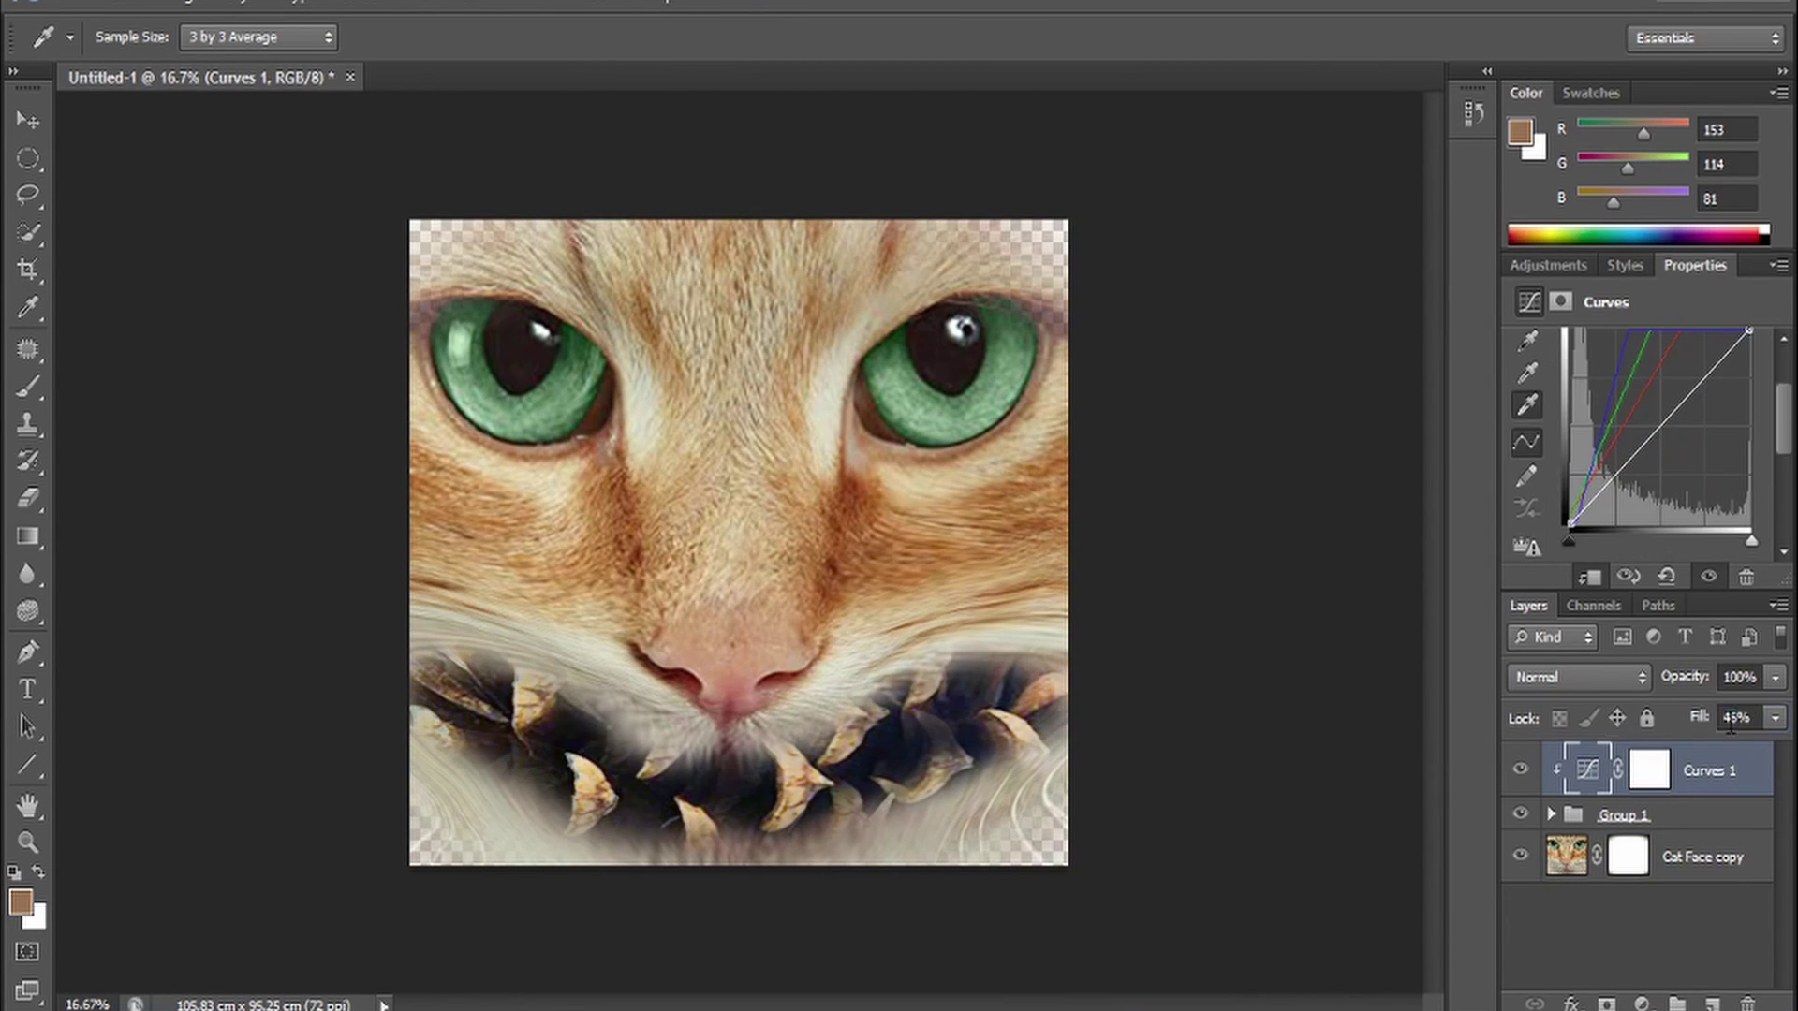
pyautogui.moveTo(1636, 495); pyautogui.dragTo(1583, 494)
pyautogui.click(360, 4)
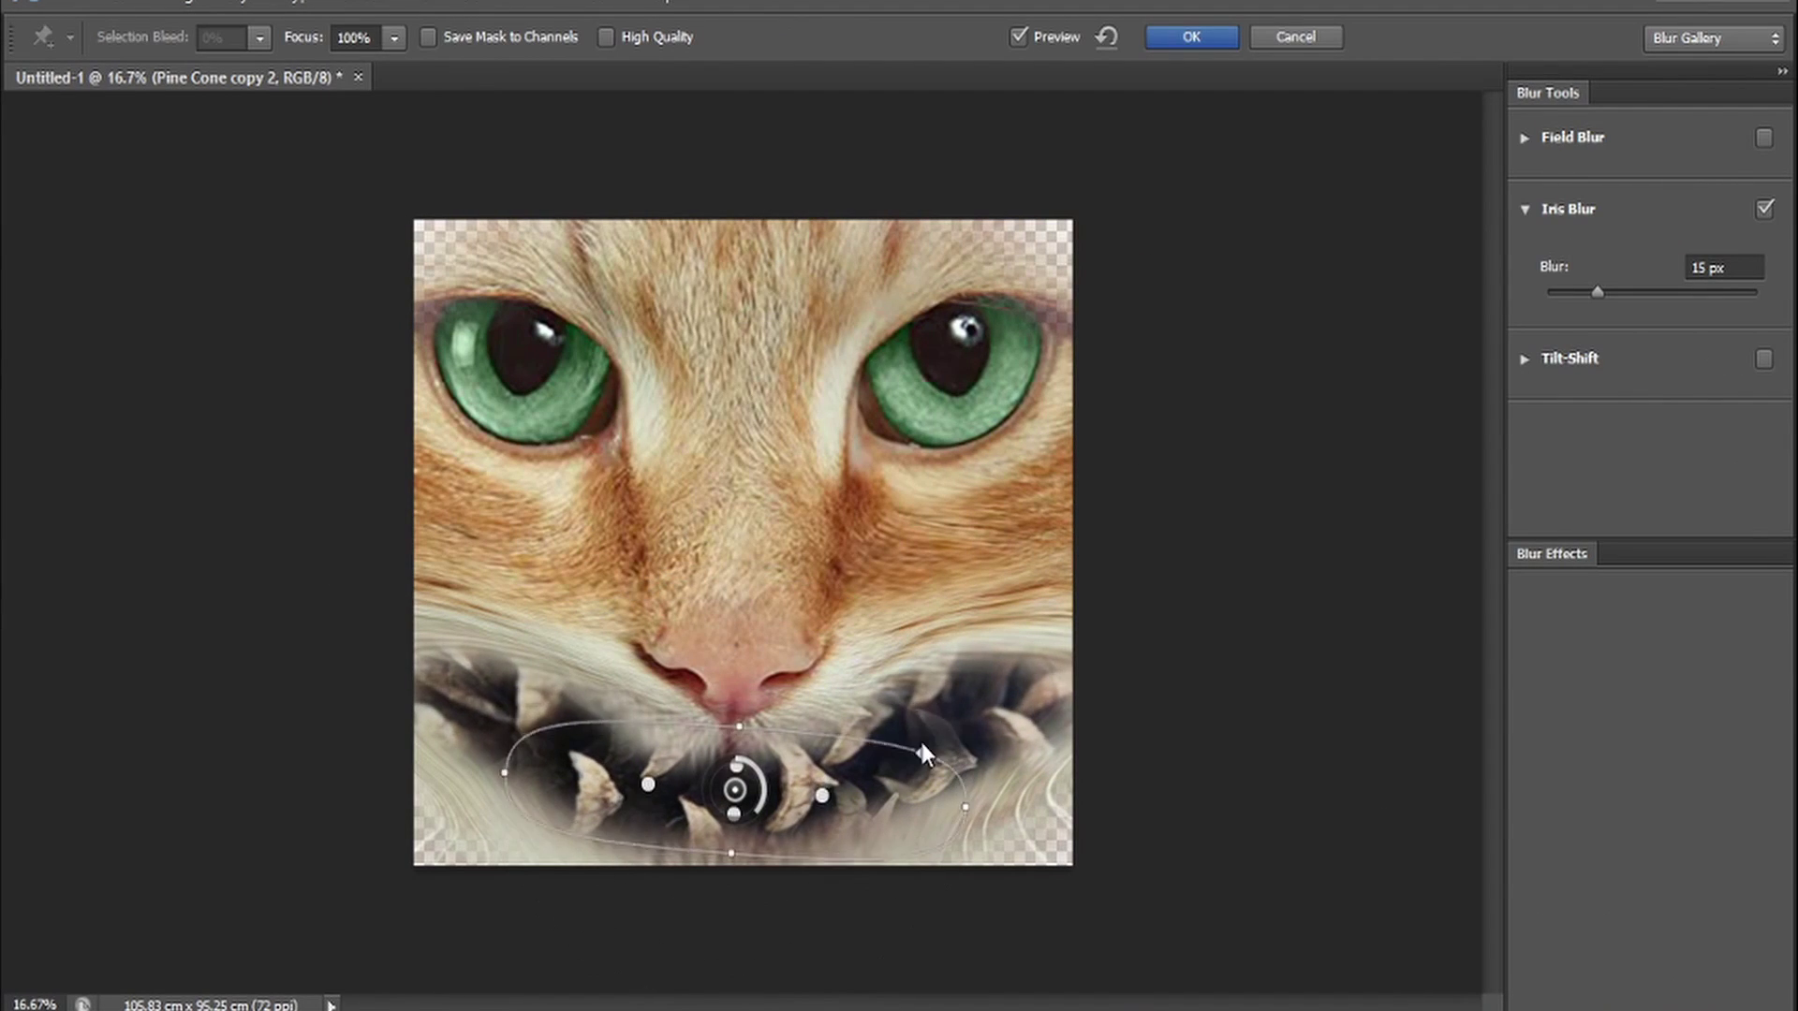
pyautogui.press('Return')
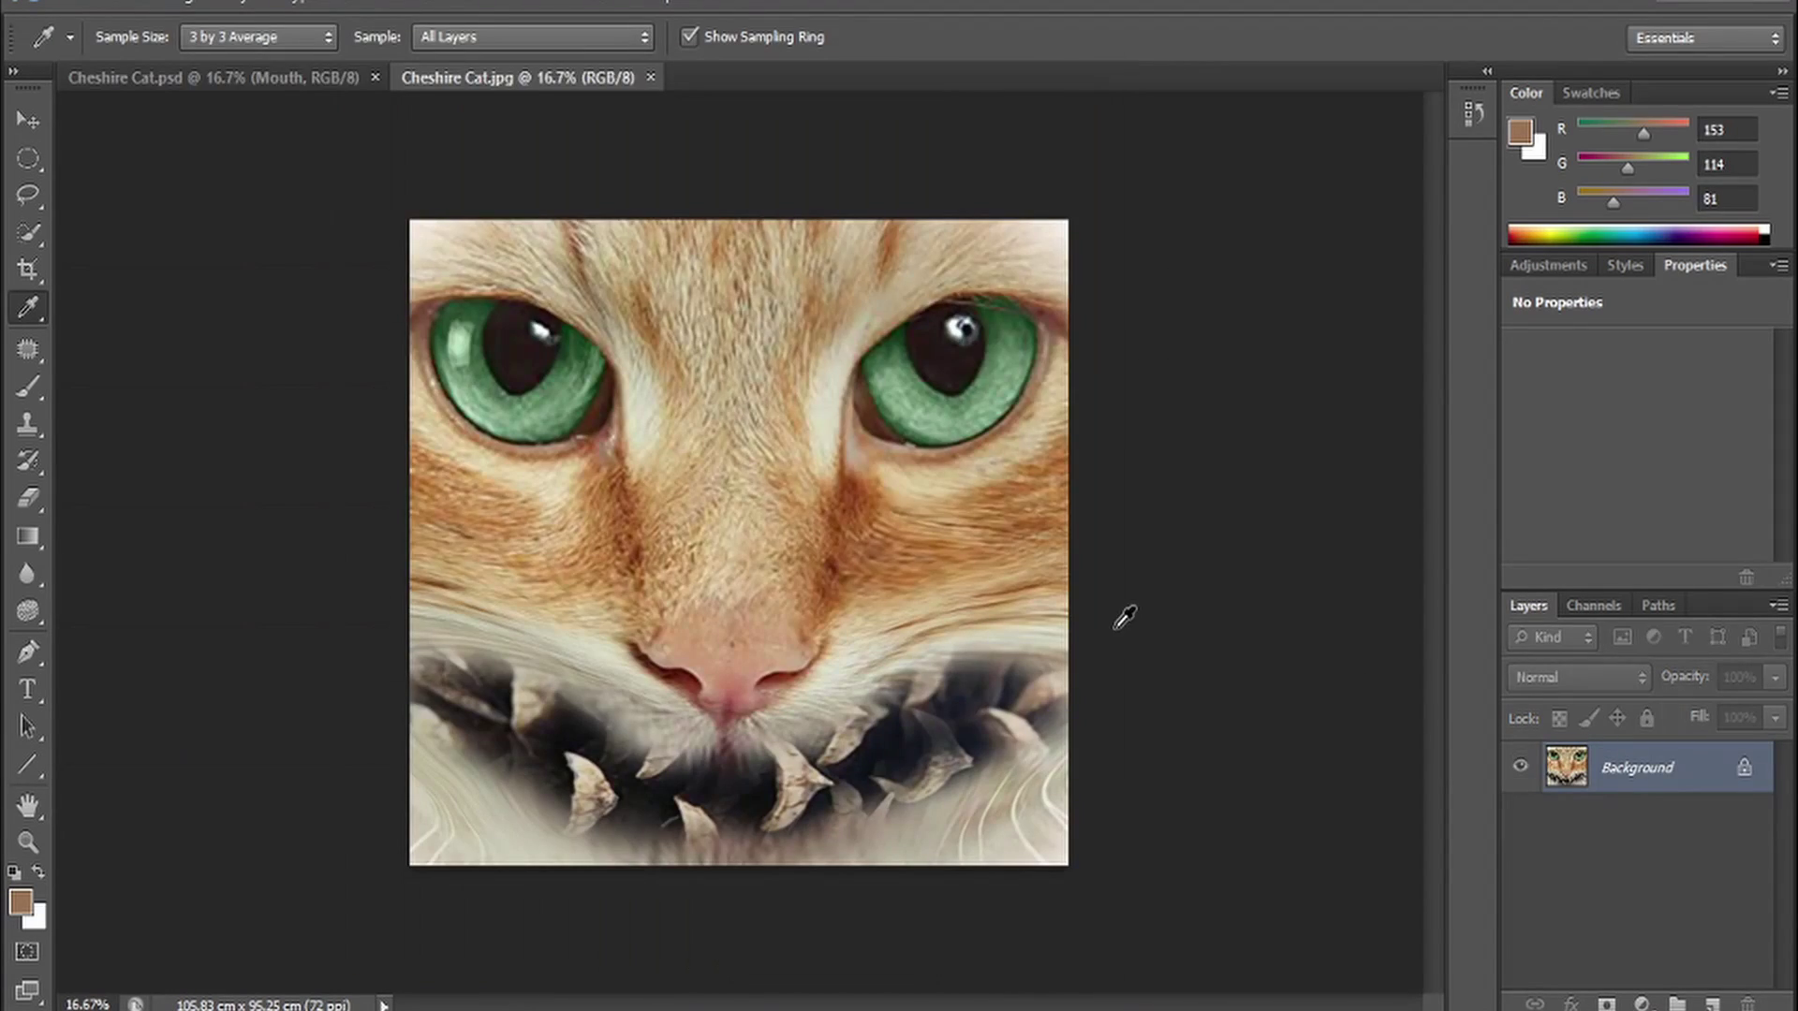
# Convert the cat to grayscale, darken shadows and midtones with Levels, and widen the spotlight over the face
pyautogui.press('Return')
pyautogui.click(1641, 1002)
pyautogui.click(1541, 522)
pyautogui.moveTo(1554, 514); pyautogui.dragTo(1589, 514)
pyautogui.moveTo(1656, 514); pyautogui.dragTo(1680, 514)
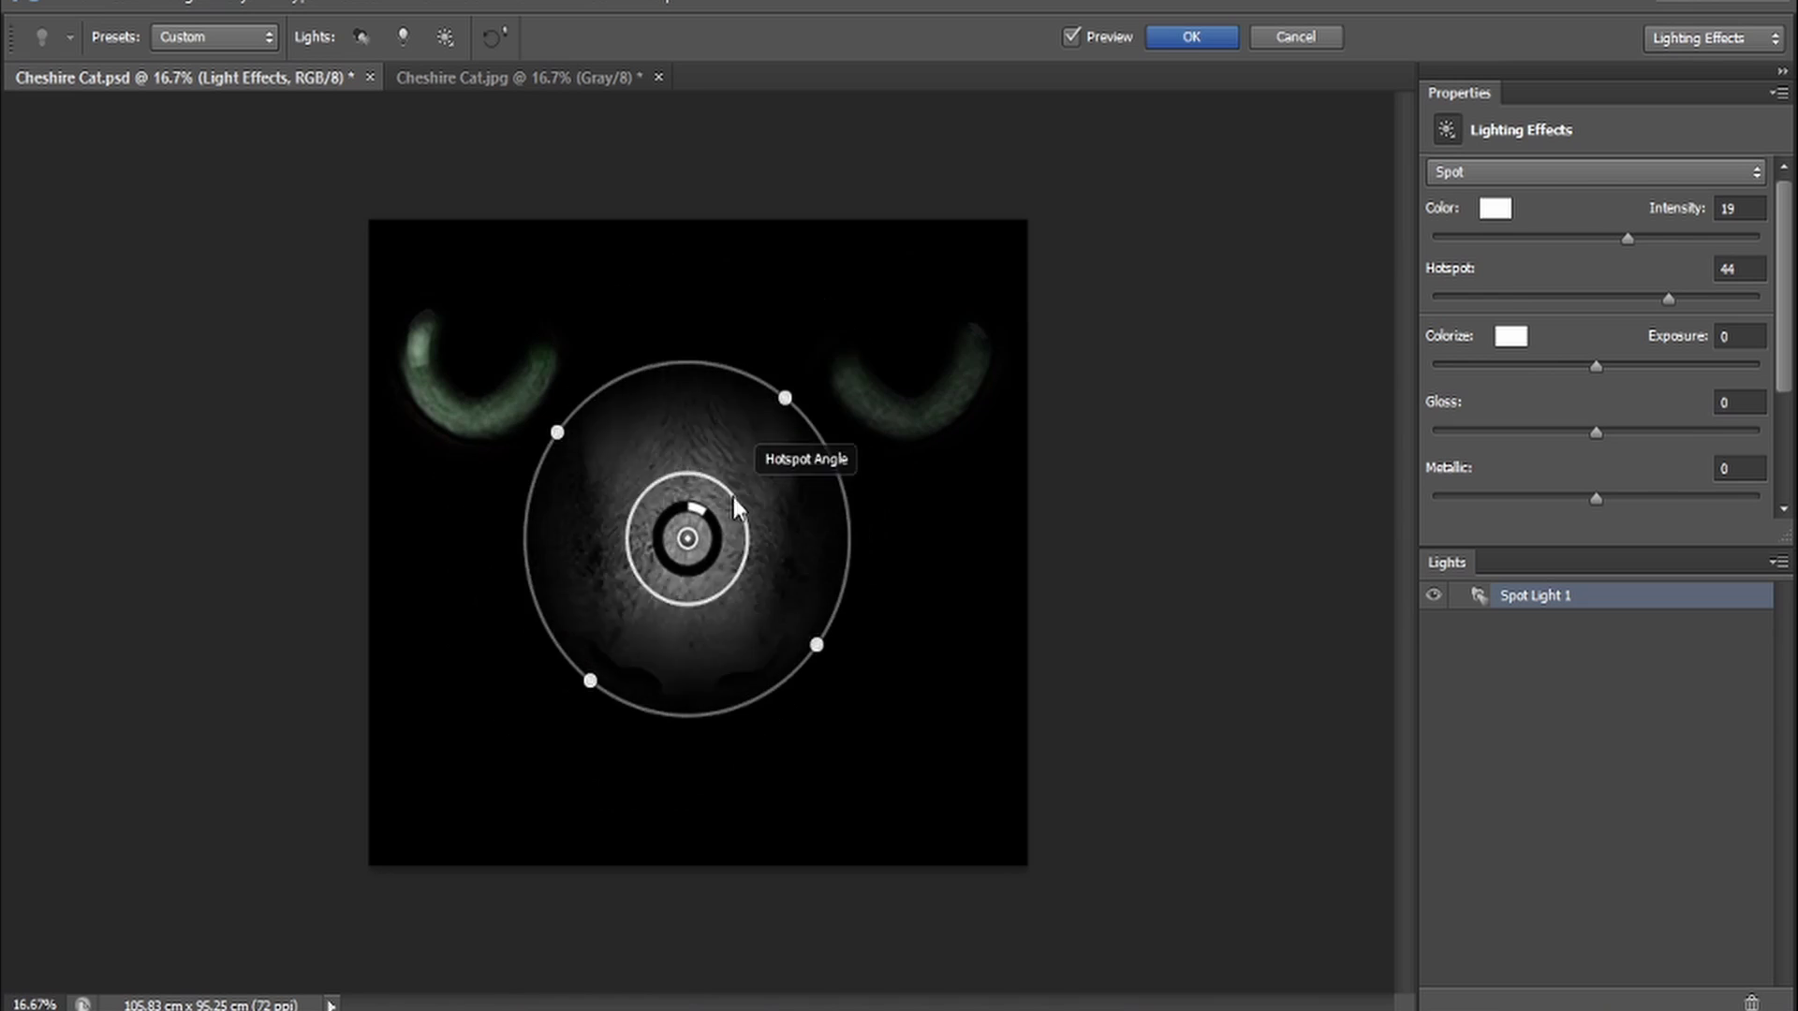
pyautogui.moveTo(557, 432); pyautogui.dragTo(421, 239)
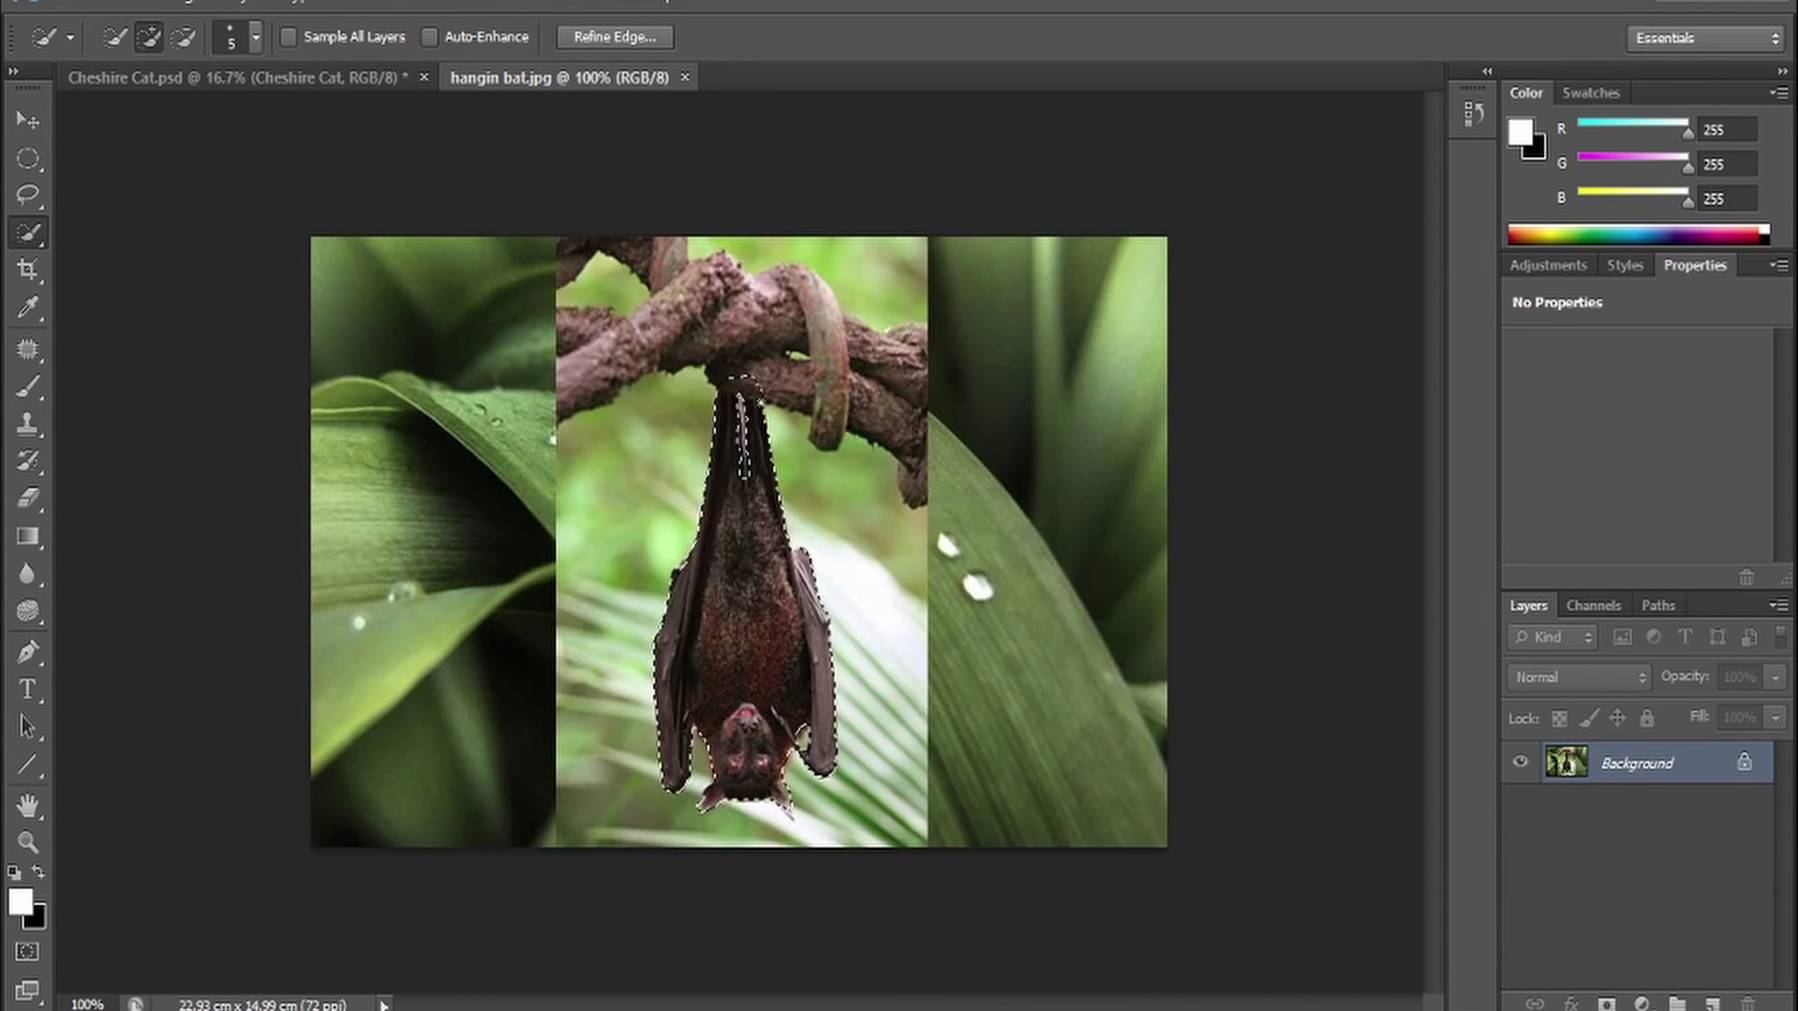
# Cut the bat out to a masked layer and place an enlarged bat wing
pyautogui.hotkey('ctrl', 'alt', 'r')
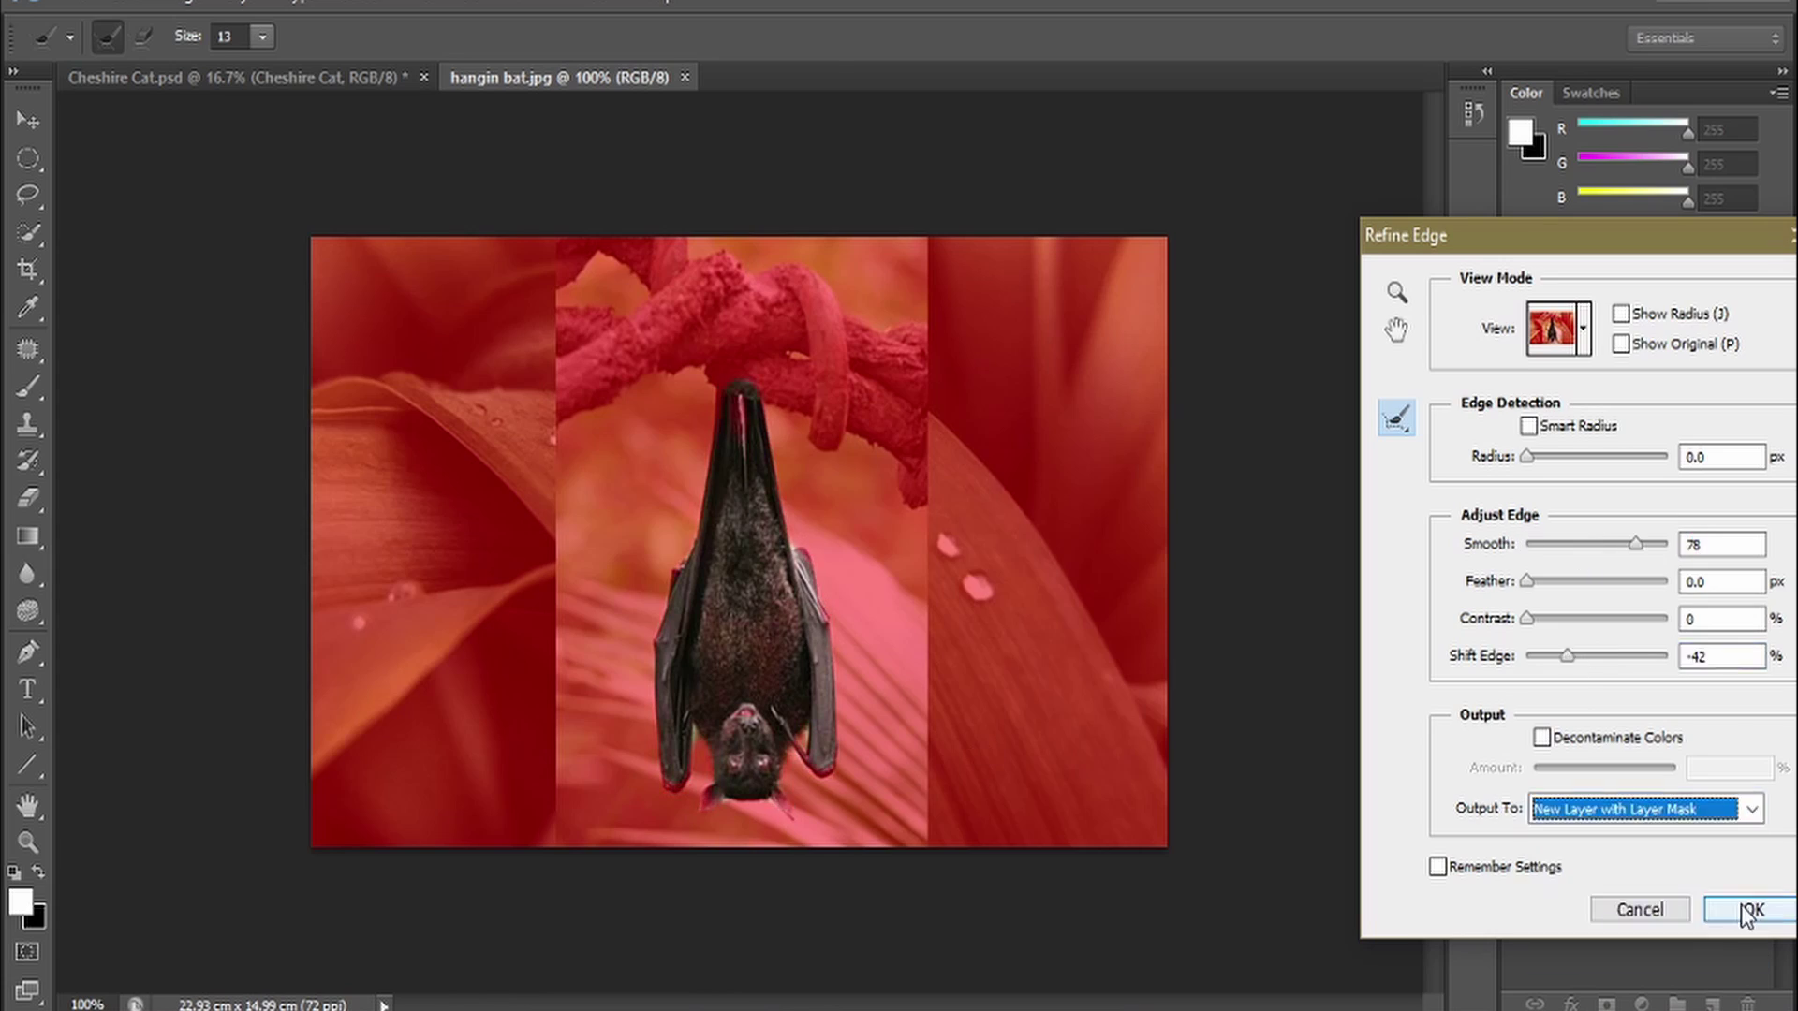
pyautogui.click(1747, 913)
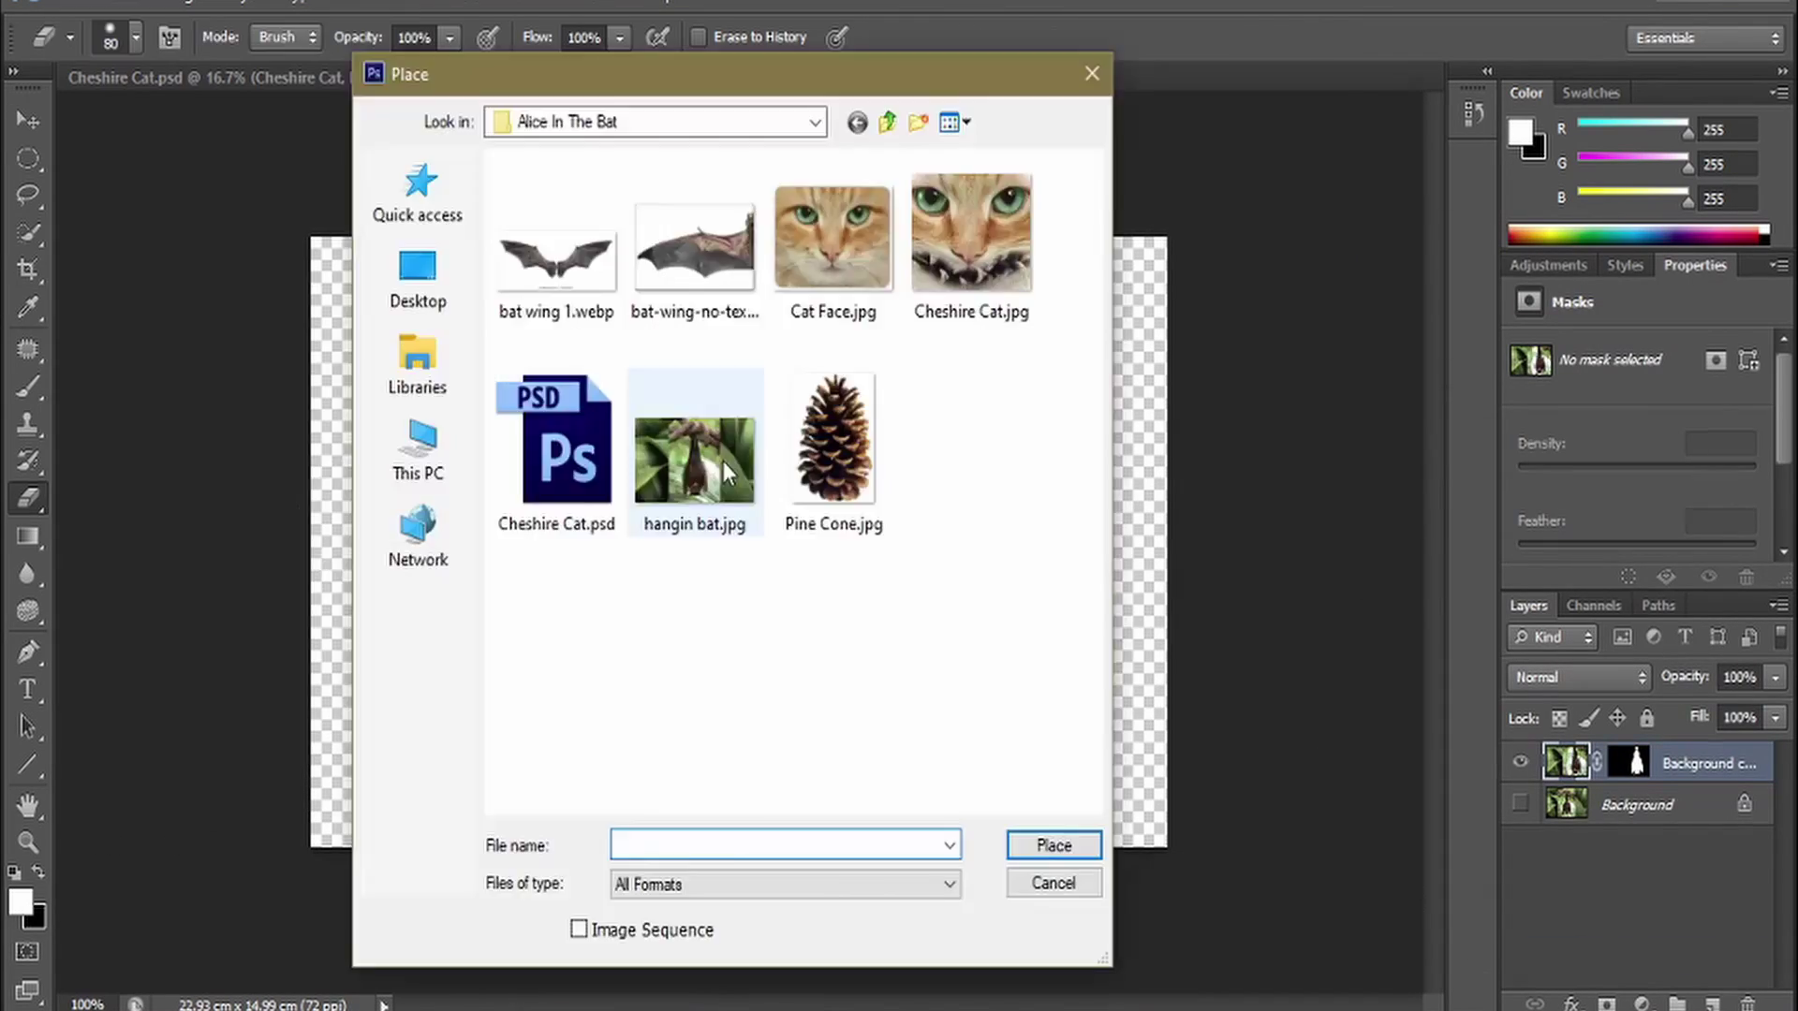
pyautogui.moveTo(337, 290); pyautogui.dragTo(166, 190)
pyautogui.rightClick(627, 582)
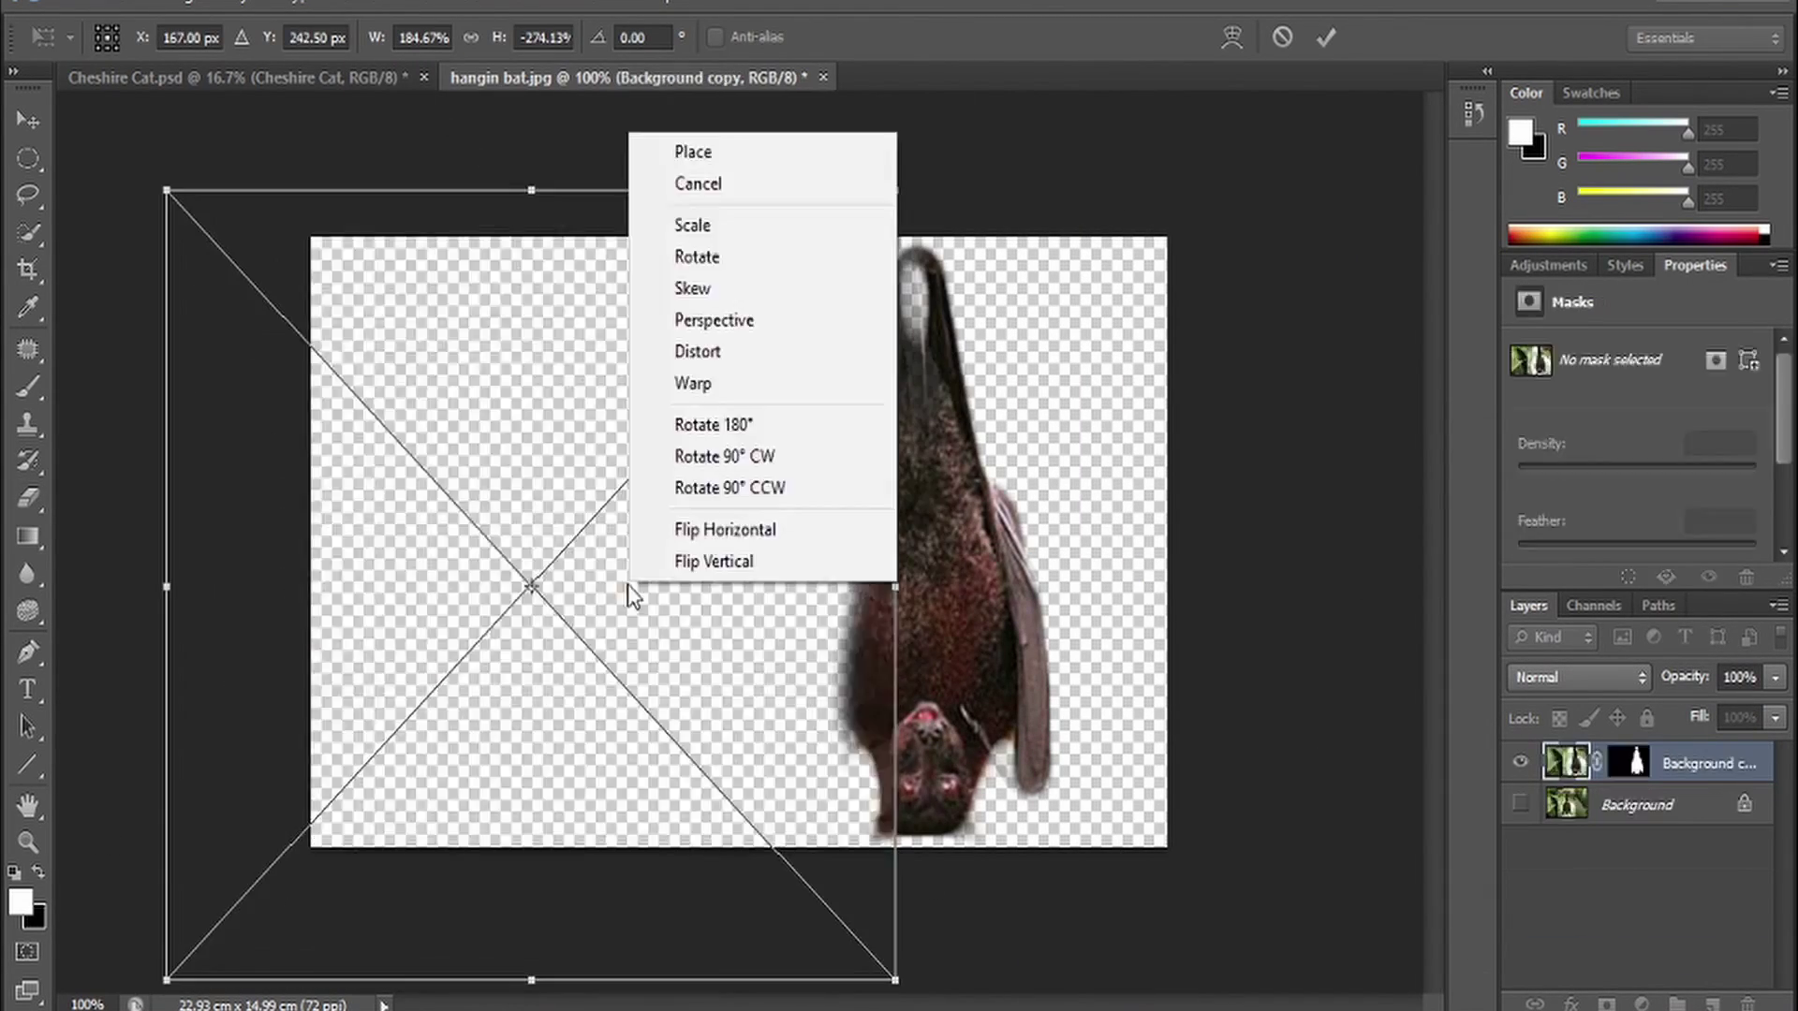
pyautogui.press('Return')
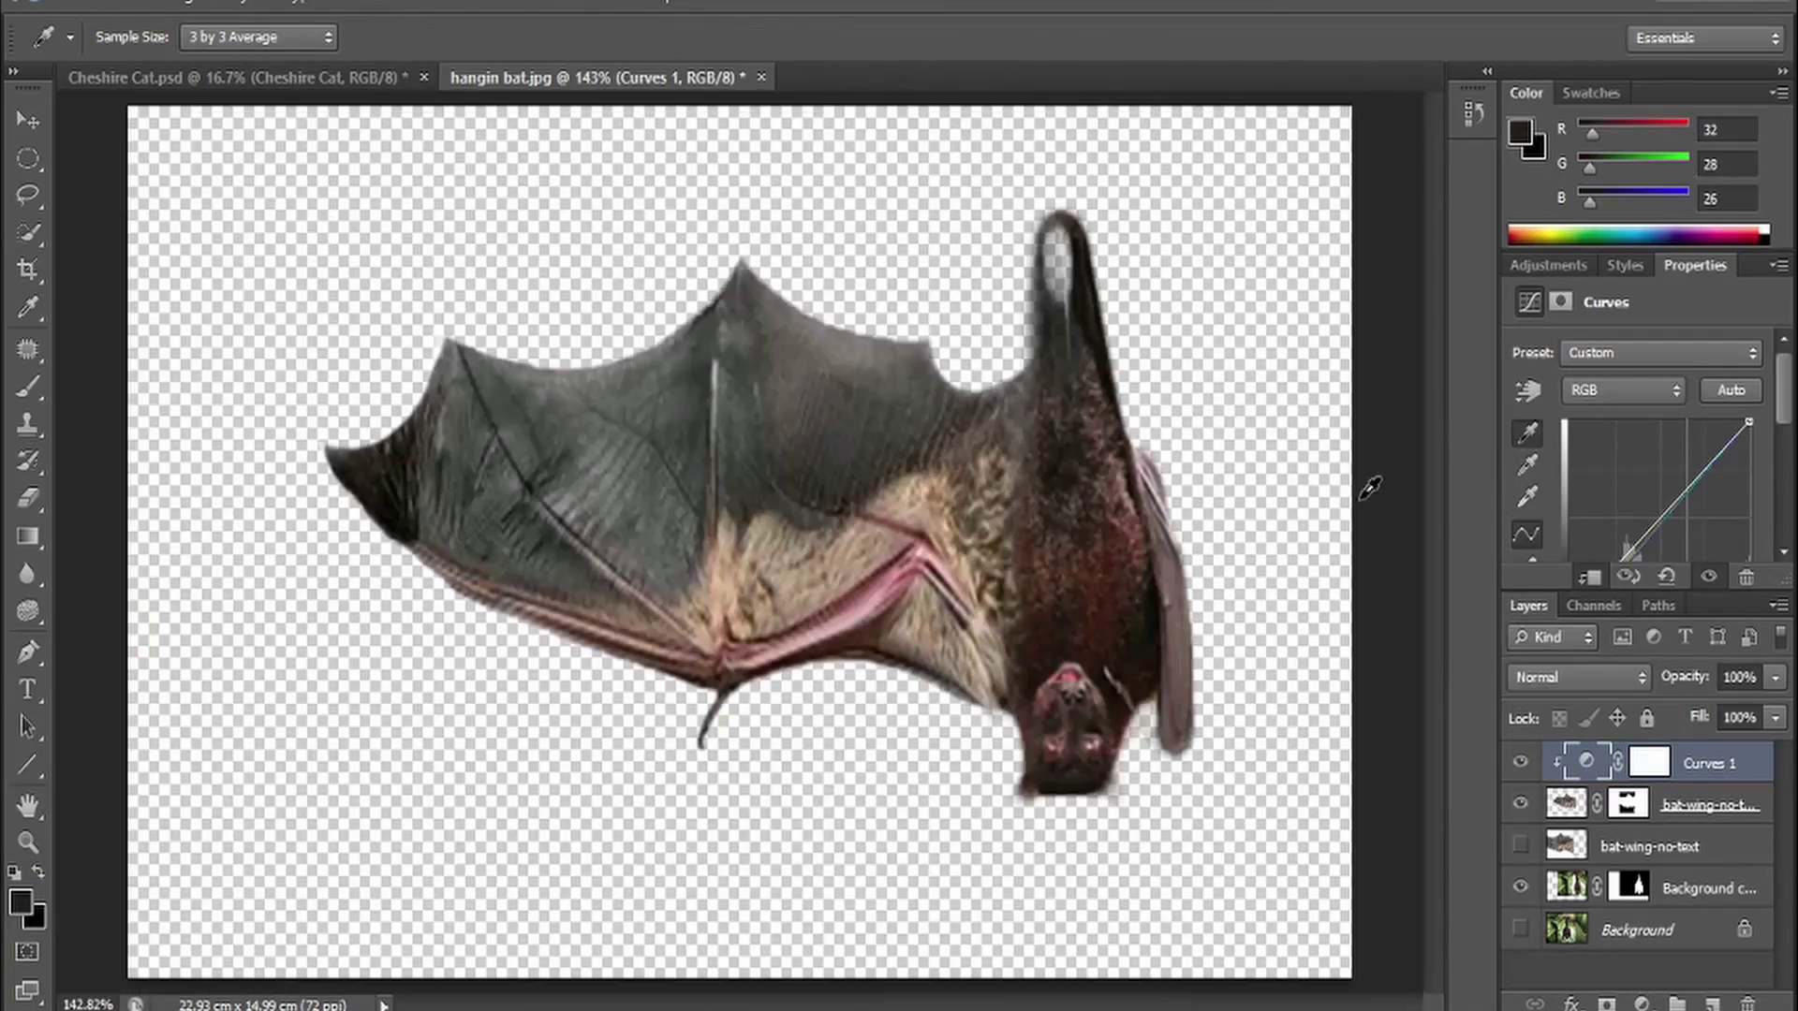
# Warm the bat wing by sampling it as neutral grey in Curves
pyautogui.click(927, 541)
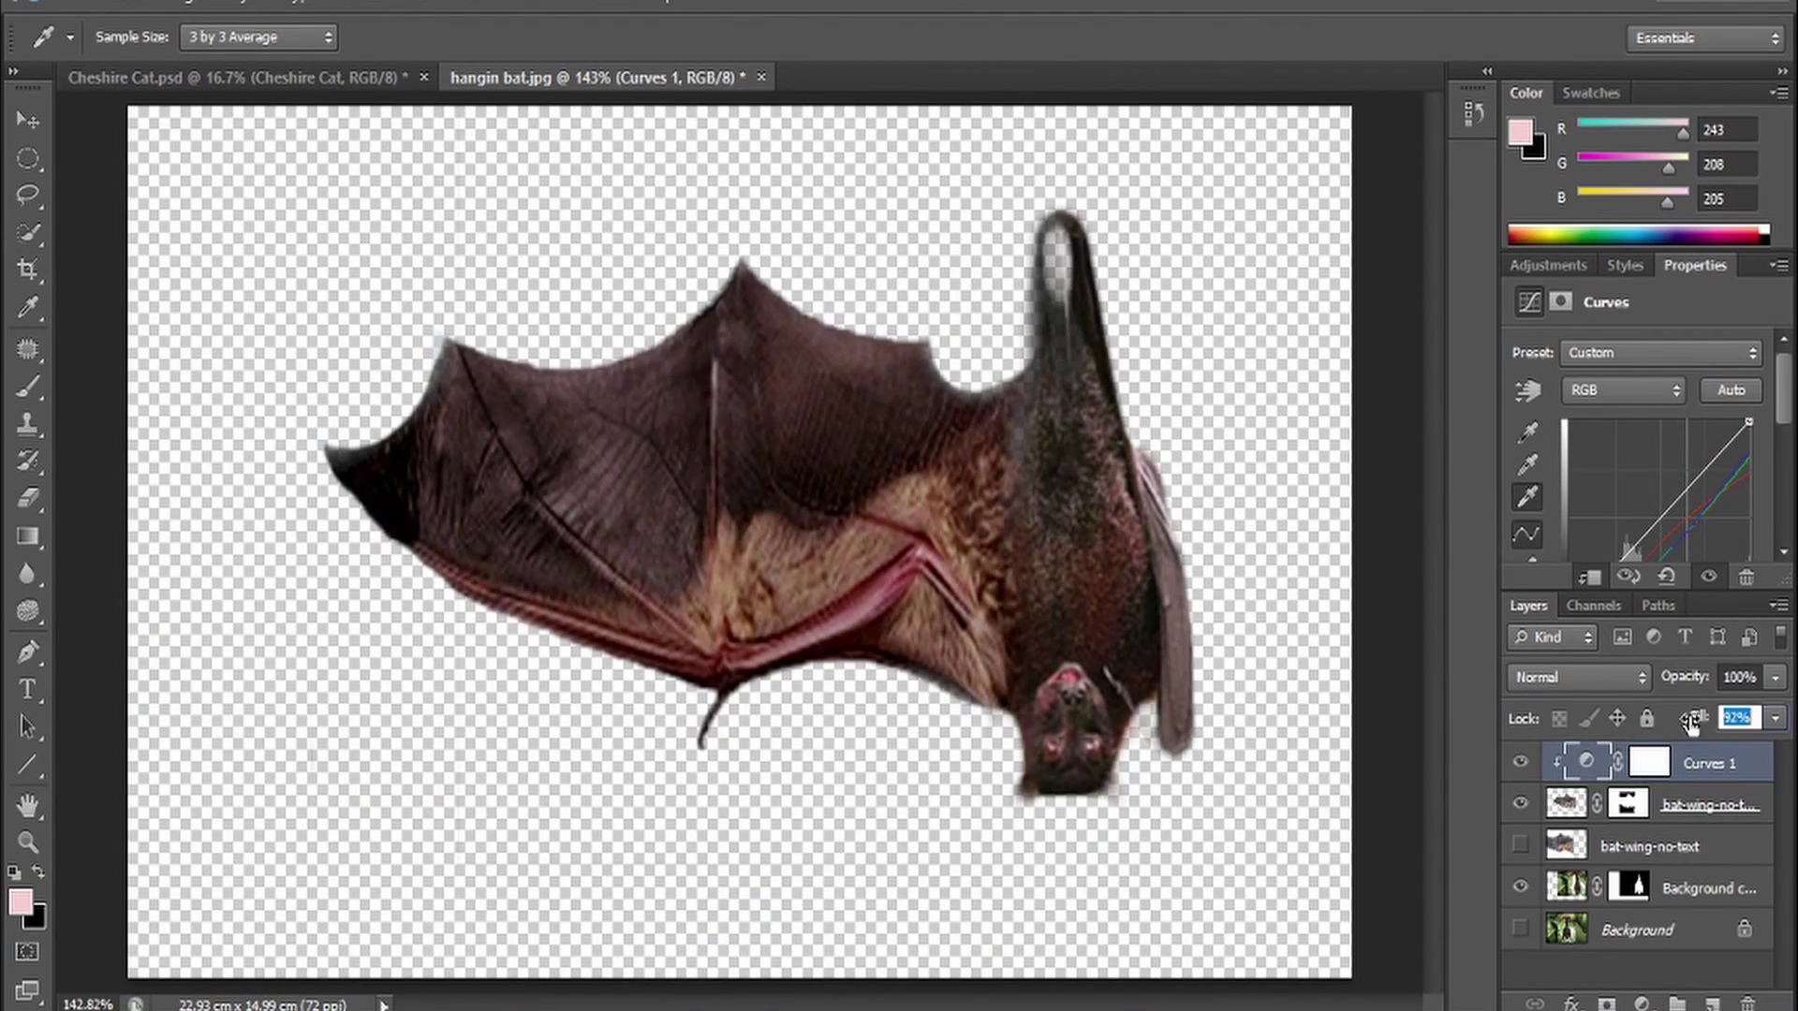
pyautogui.press('s')
pyautogui.click(1709, 805)
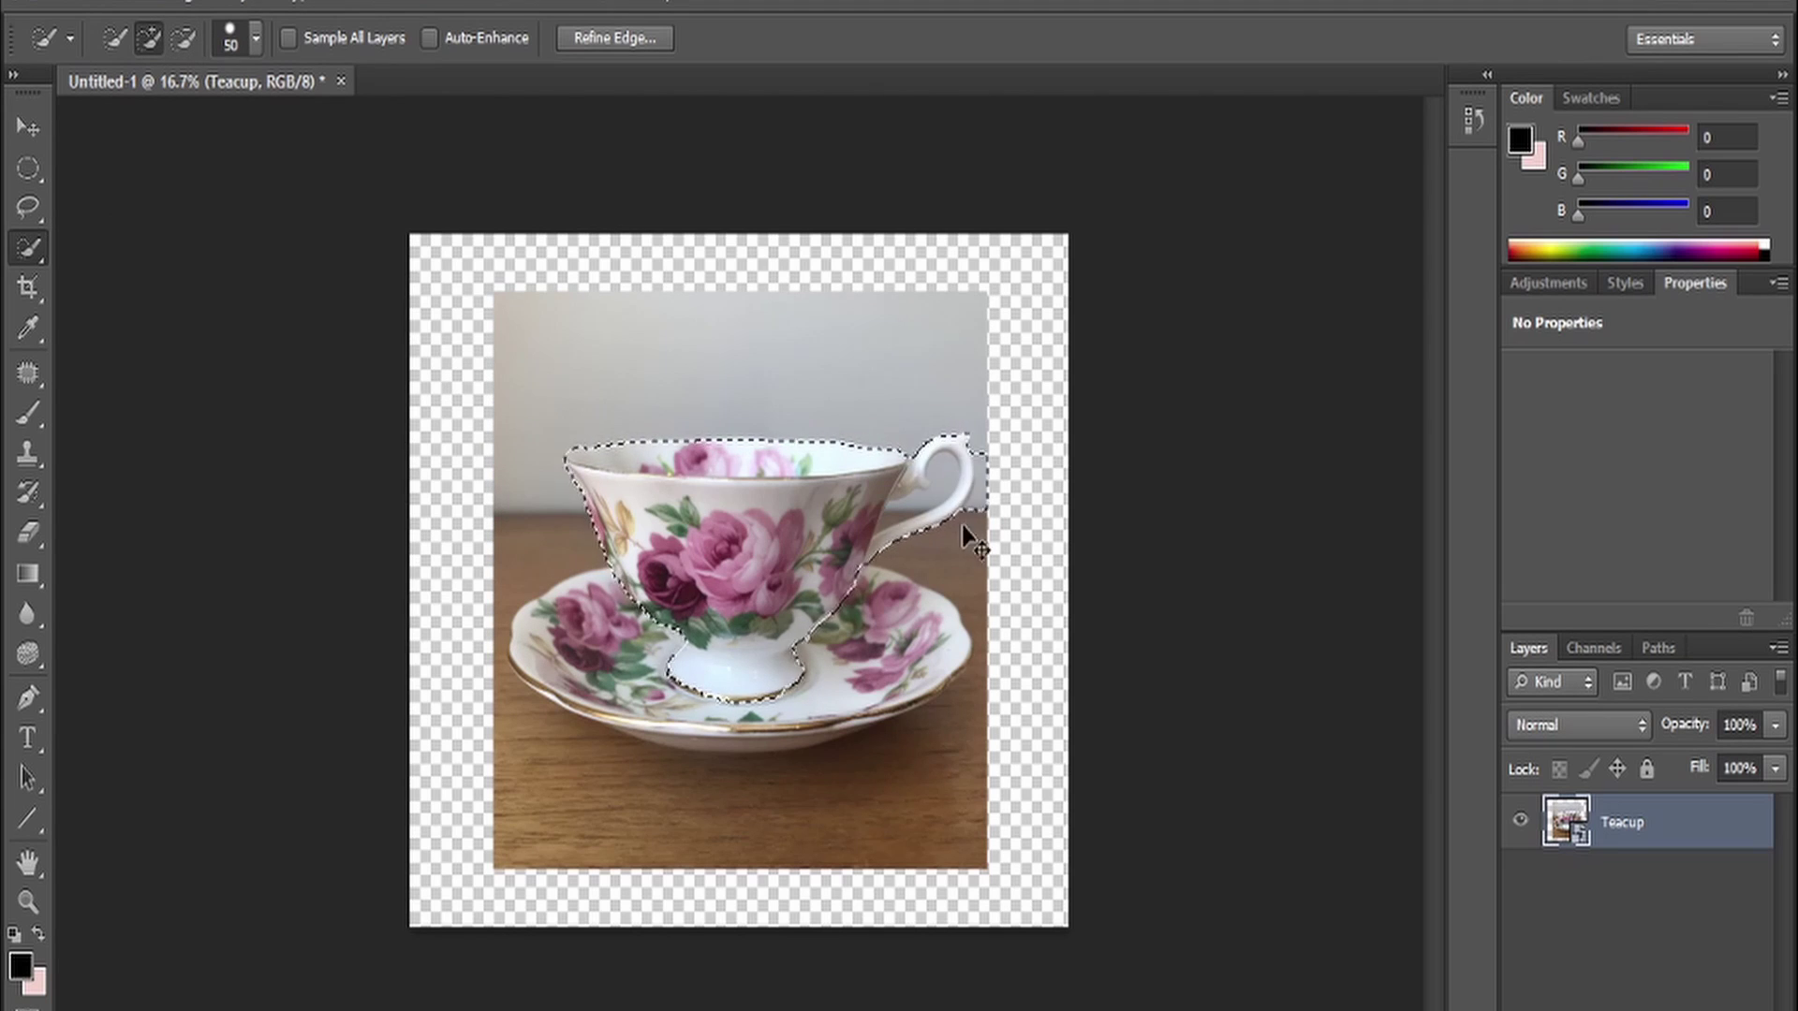
# Refine the edge of the rose teacup selection
pyautogui.click(614, 38)
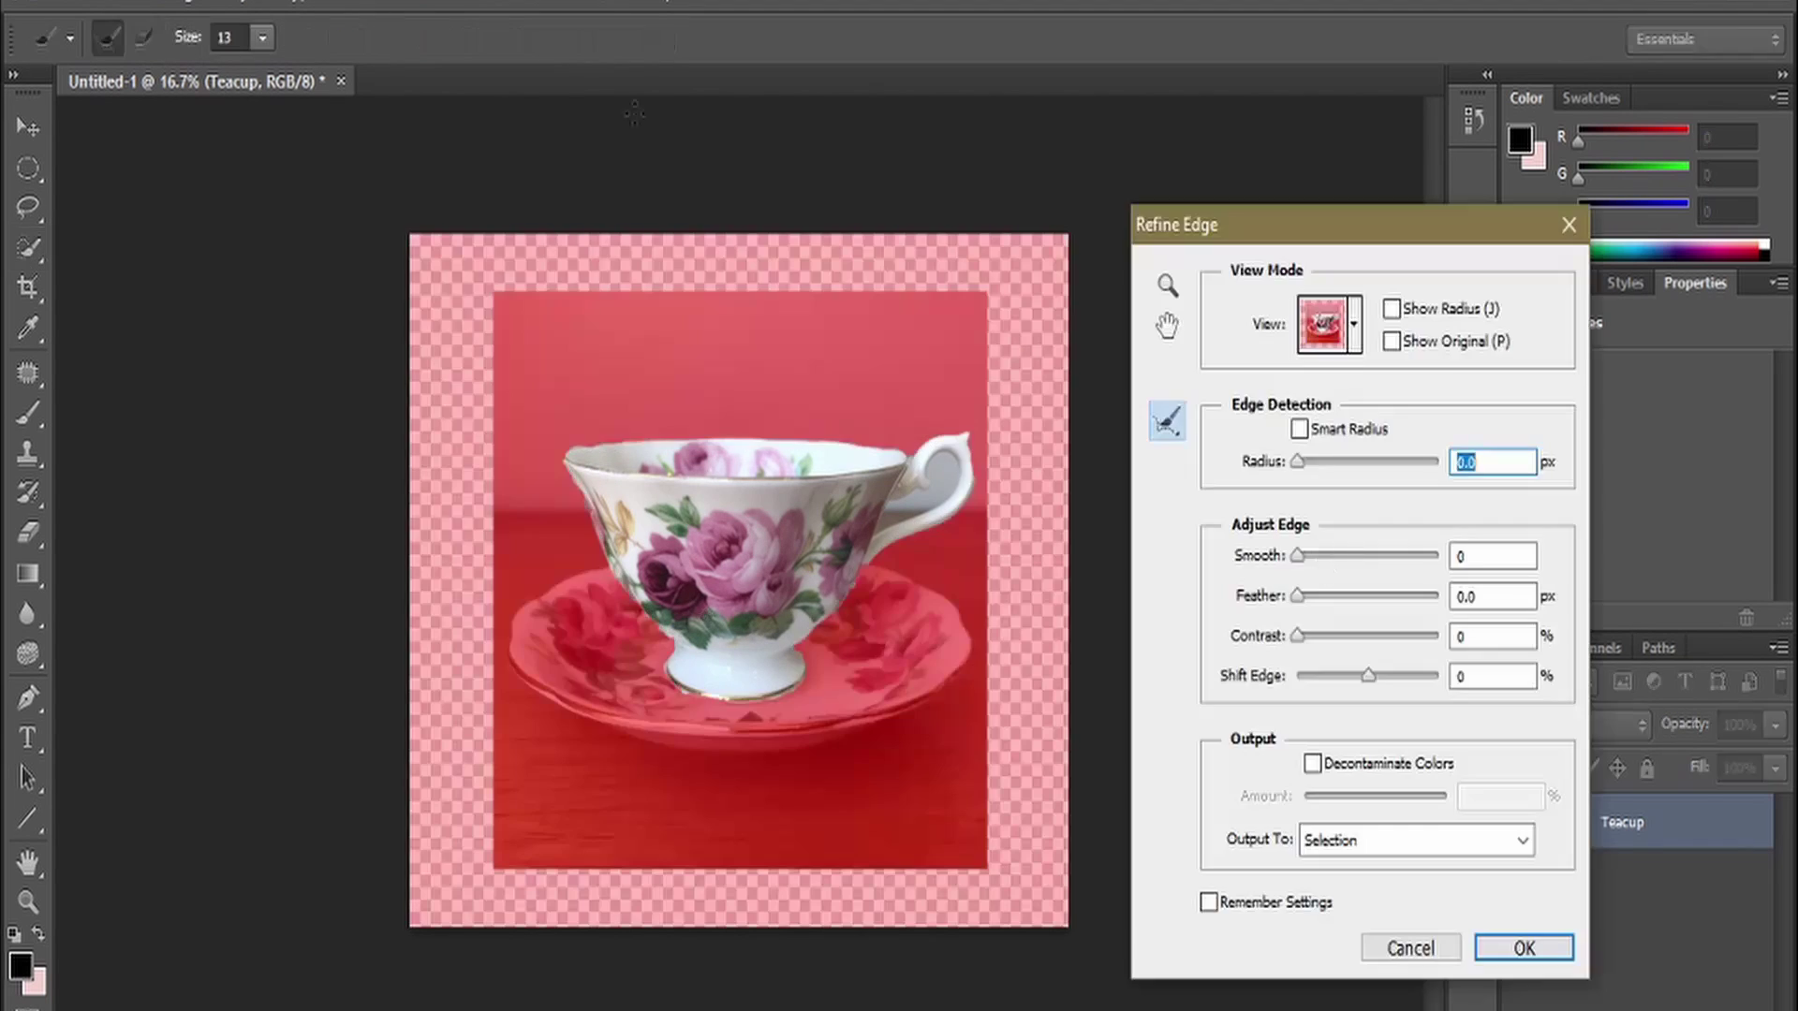
pyautogui.press('Return')
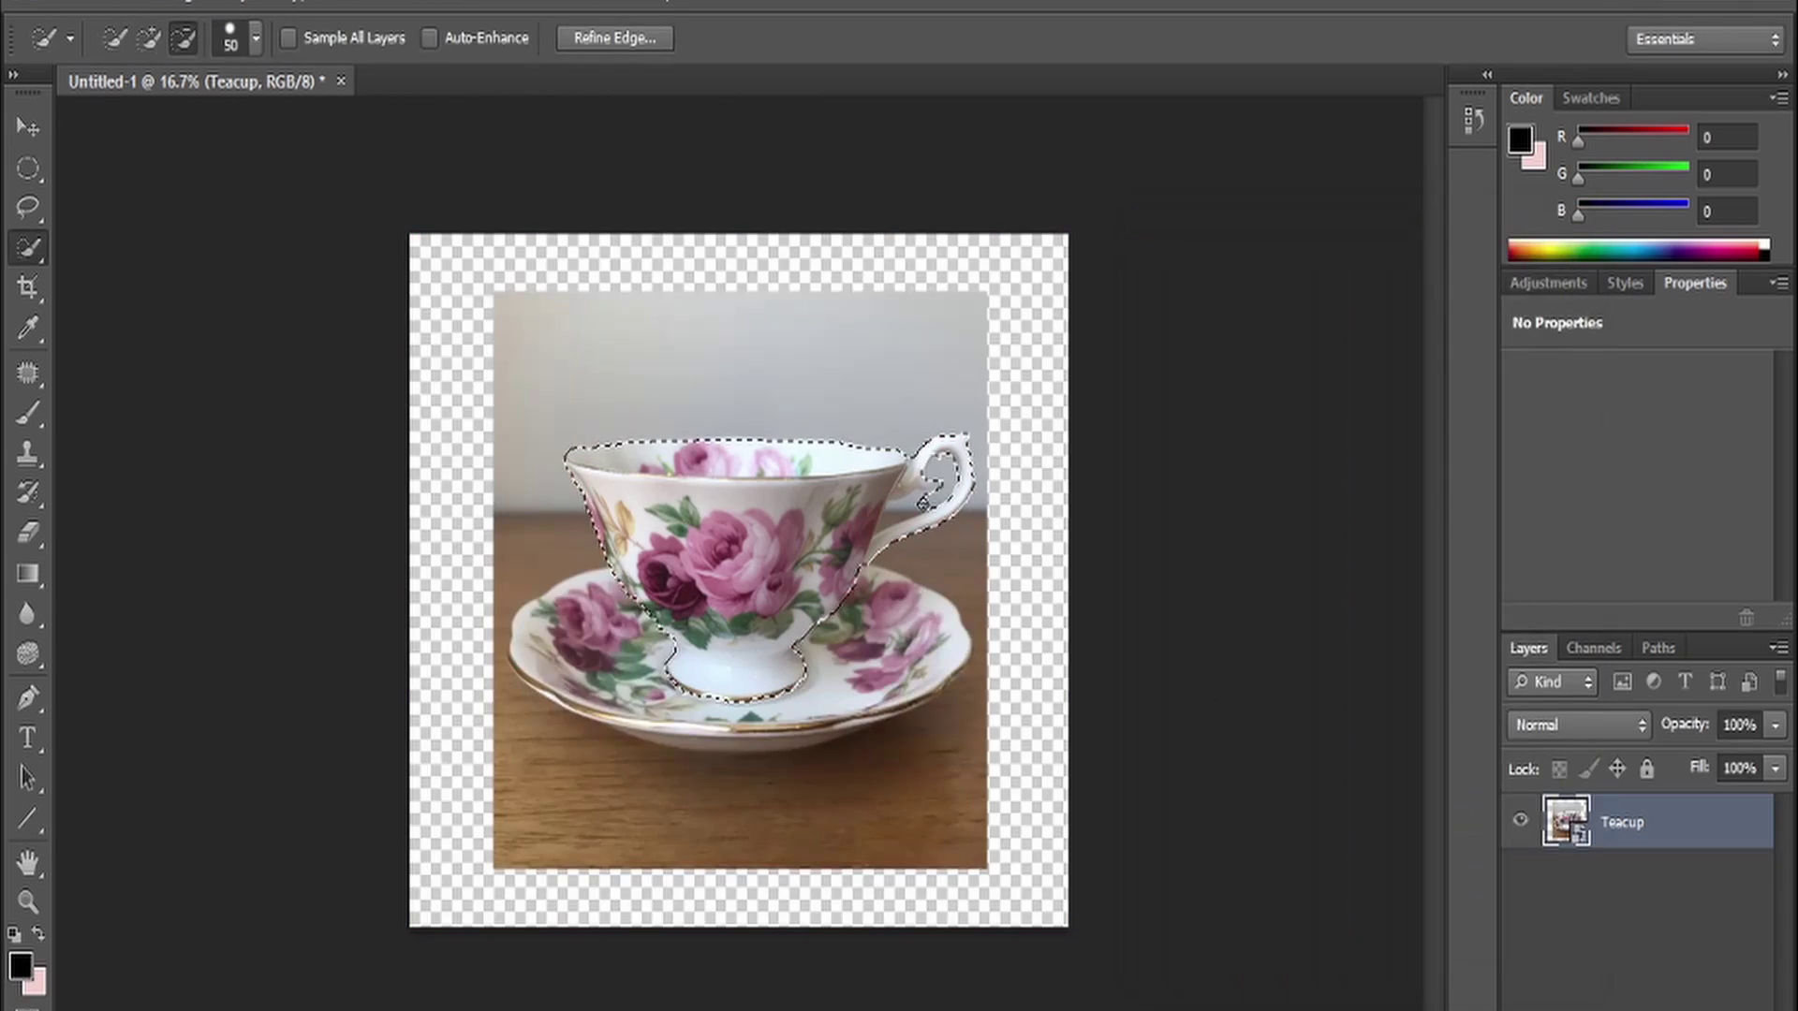
pyautogui.hotkey('ctrl', 'alt', 'r')
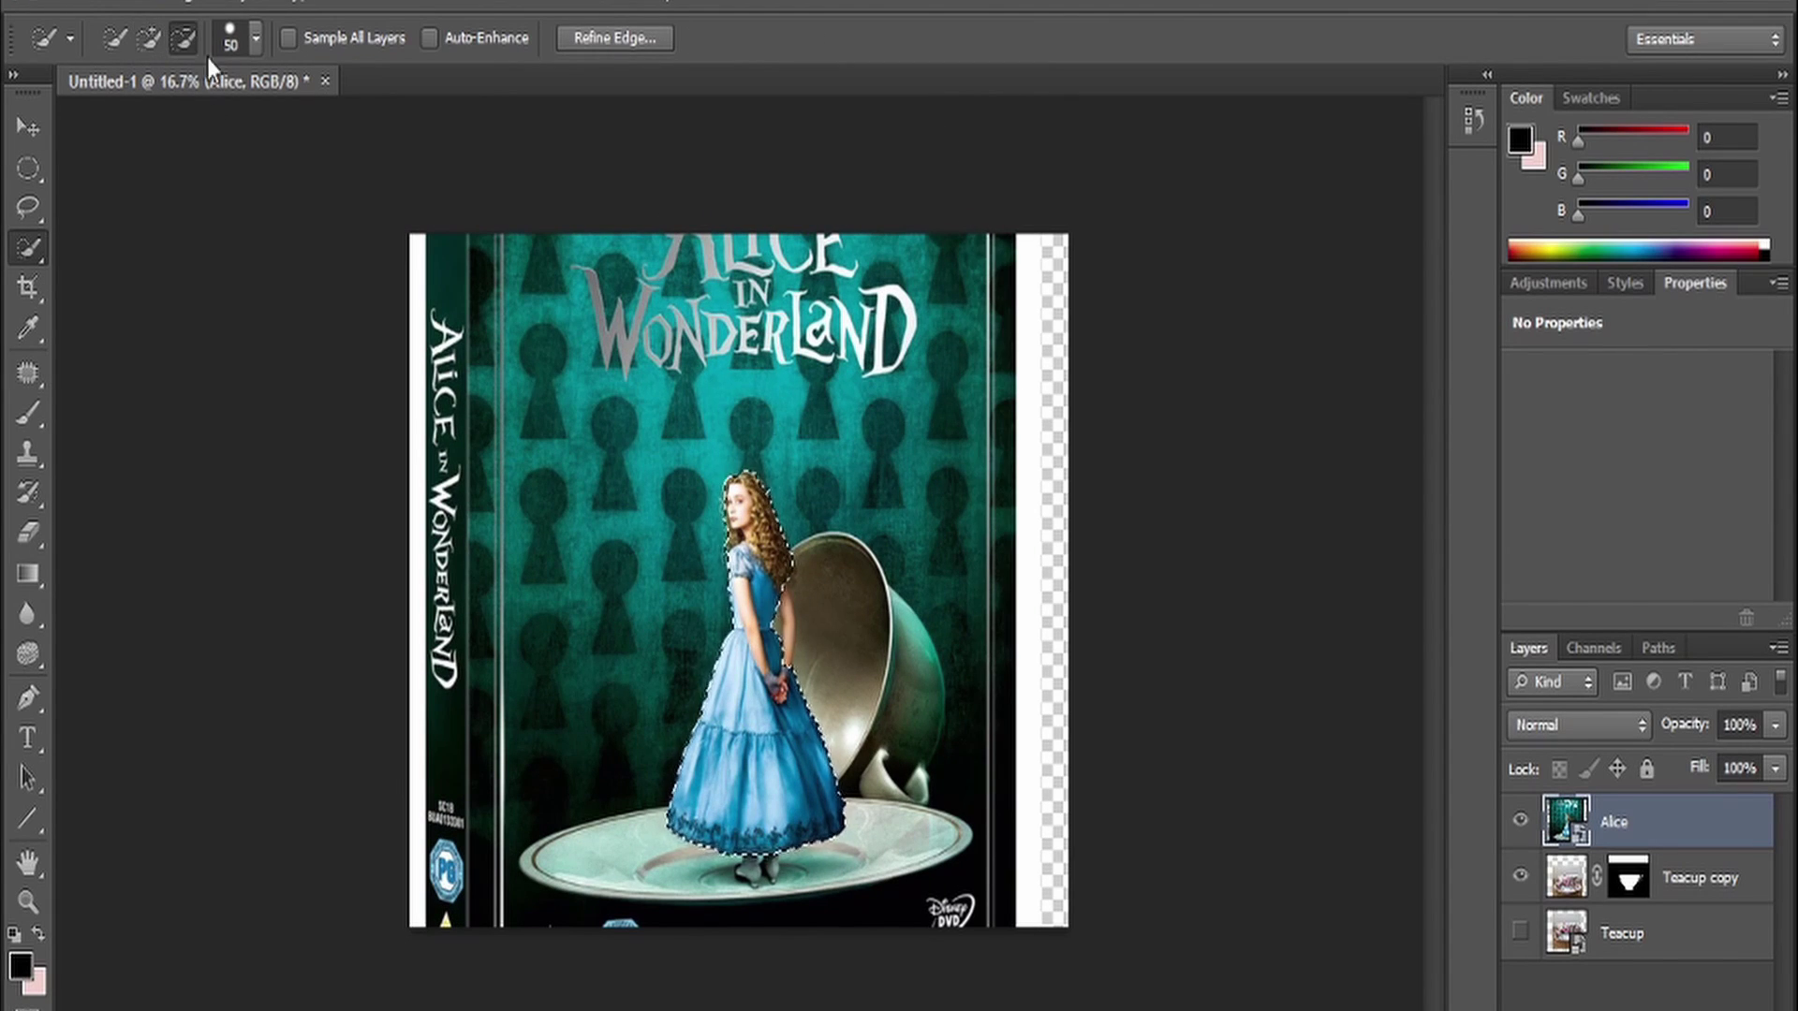
# Cut Alice out to a masked layer and resize her to sit in the cup
pyautogui.hotkey('ctrl', 'alt', 'r')
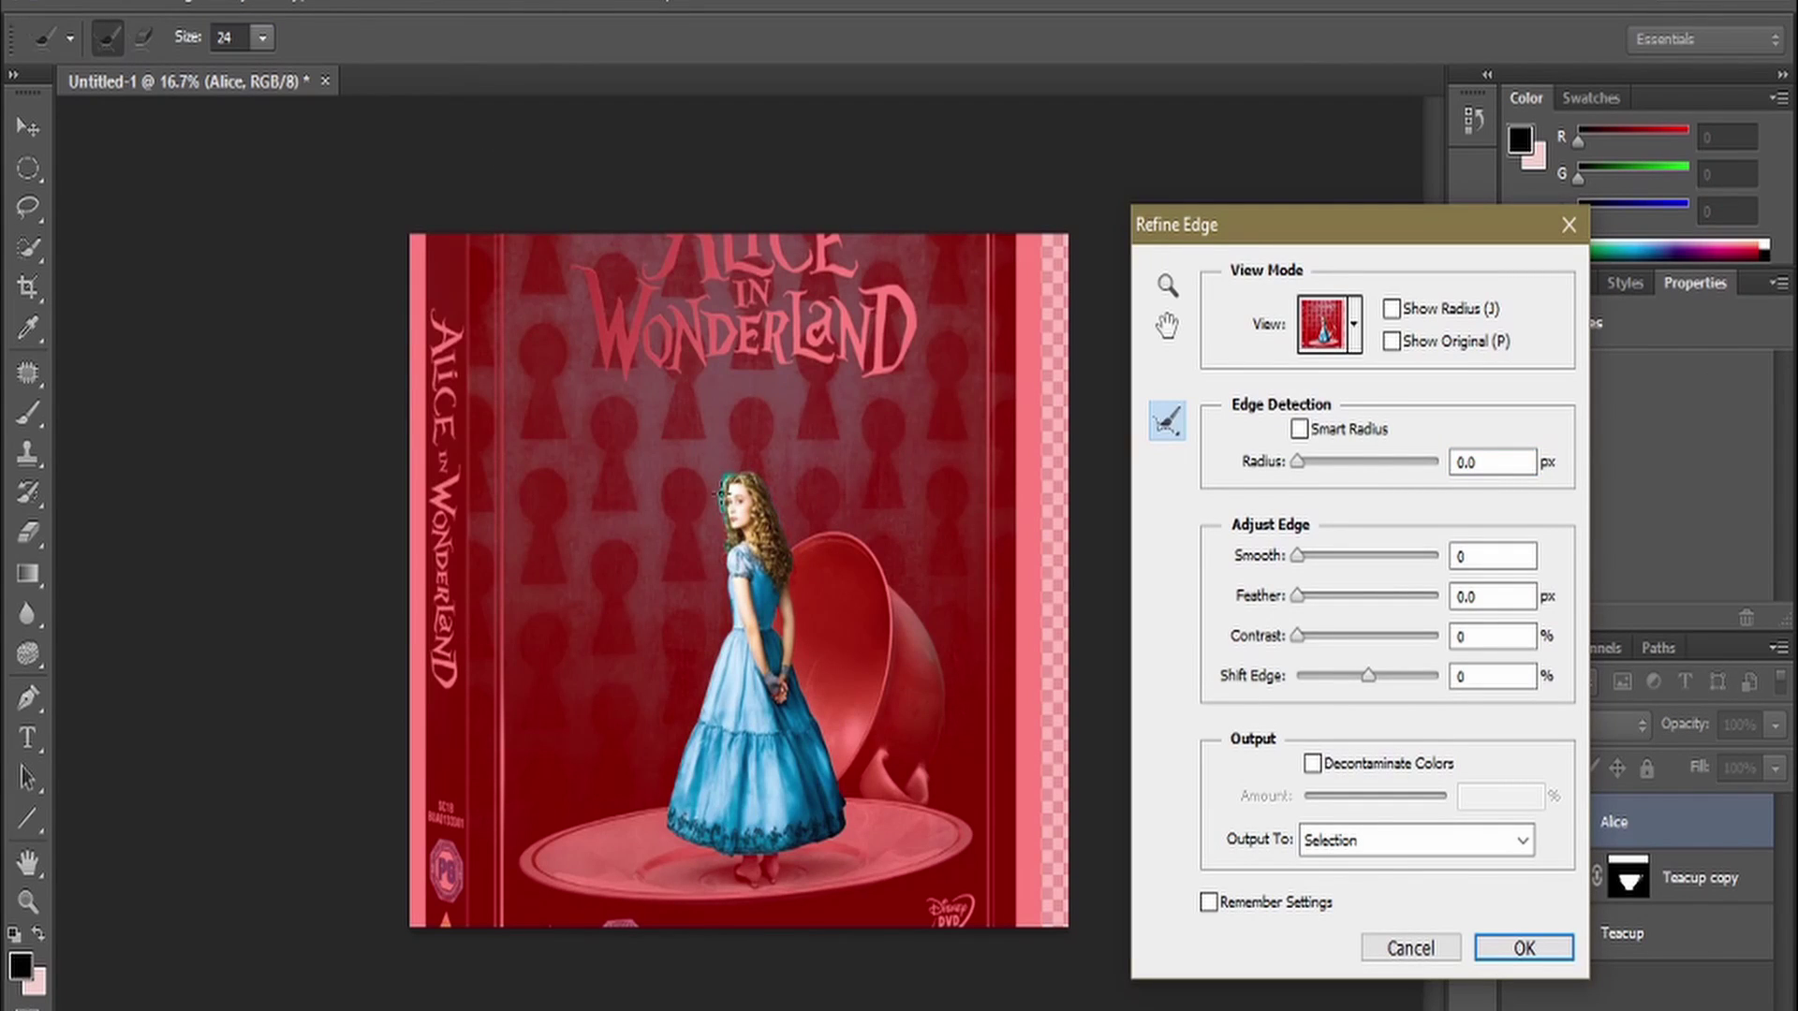
pyautogui.press('Return')
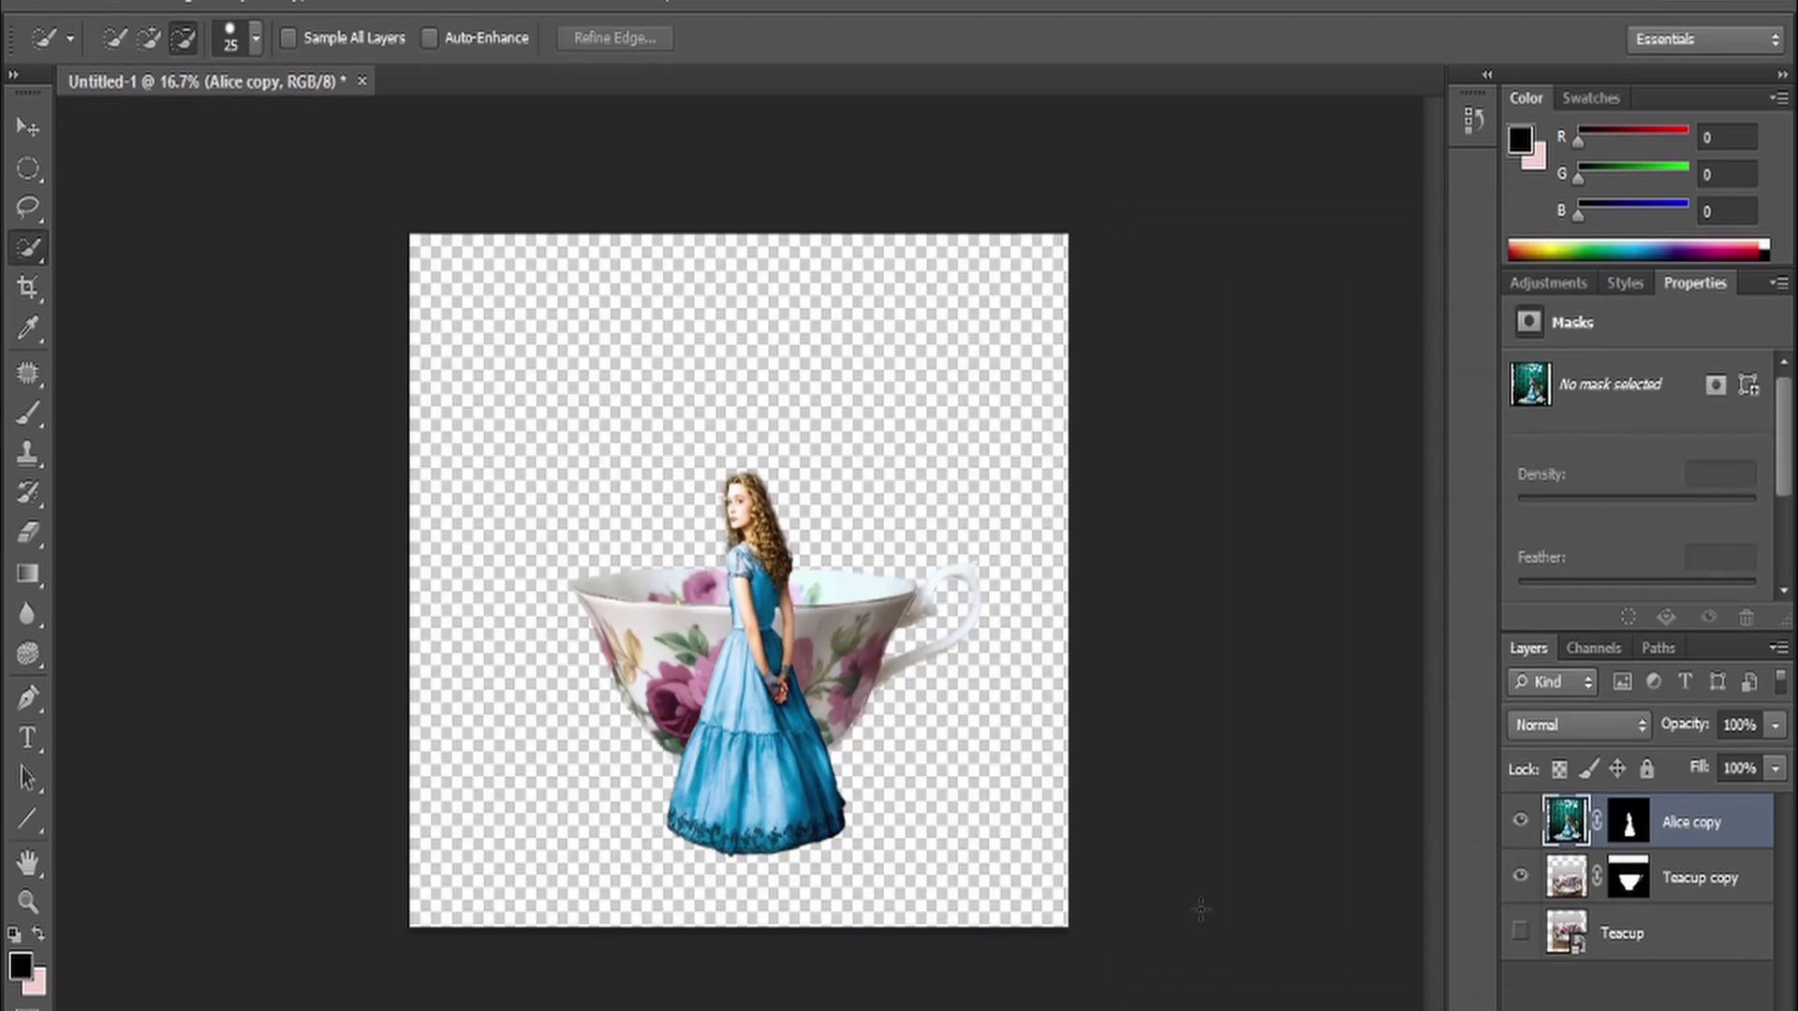
pyautogui.hotkey('ctrl', 't')
pyautogui.hotkey('ctrl', '-')
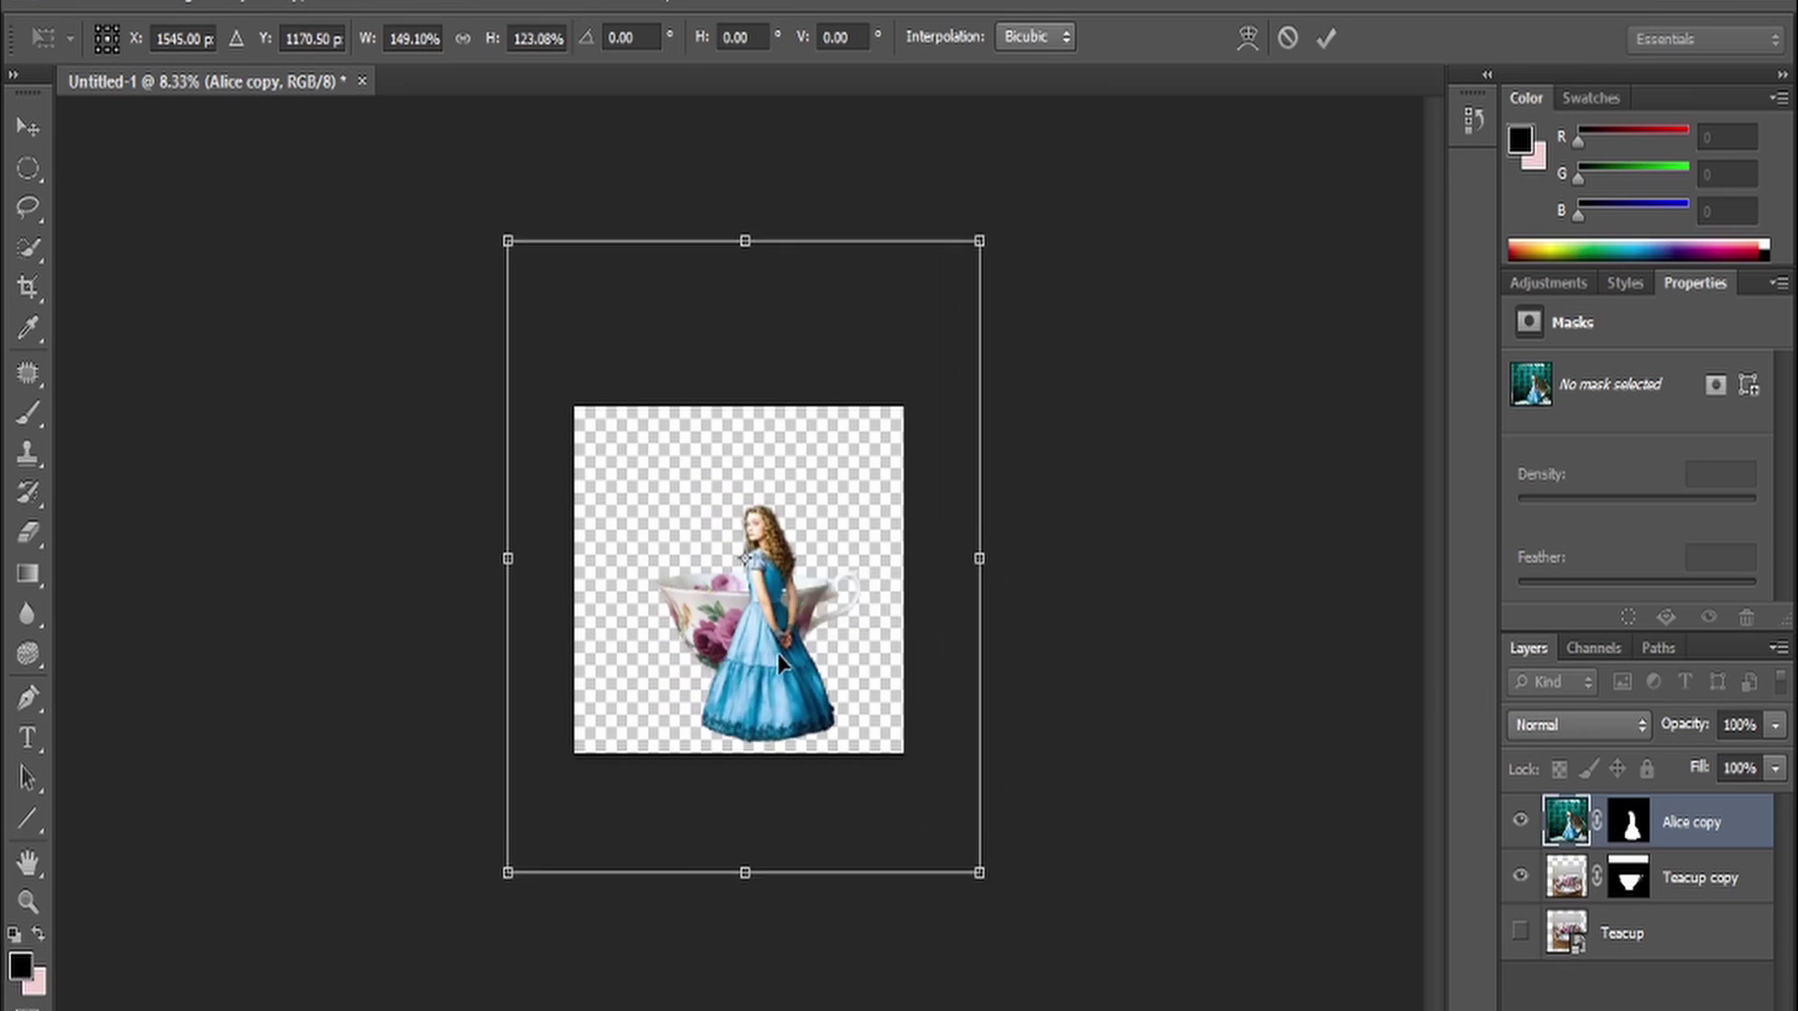
pyautogui.press('Return')
pyautogui.press('w')
pyautogui.hotkey('ctrl', '+')
pyautogui.hotkey('ctrl', '+')
pyautogui.hotkey('ctrl', '+')
# Erase Alice's dress below the teacup rim and target the Alice copy layer mask
pyautogui.moveTo(888, 654); pyautogui.dragTo(824, 843)
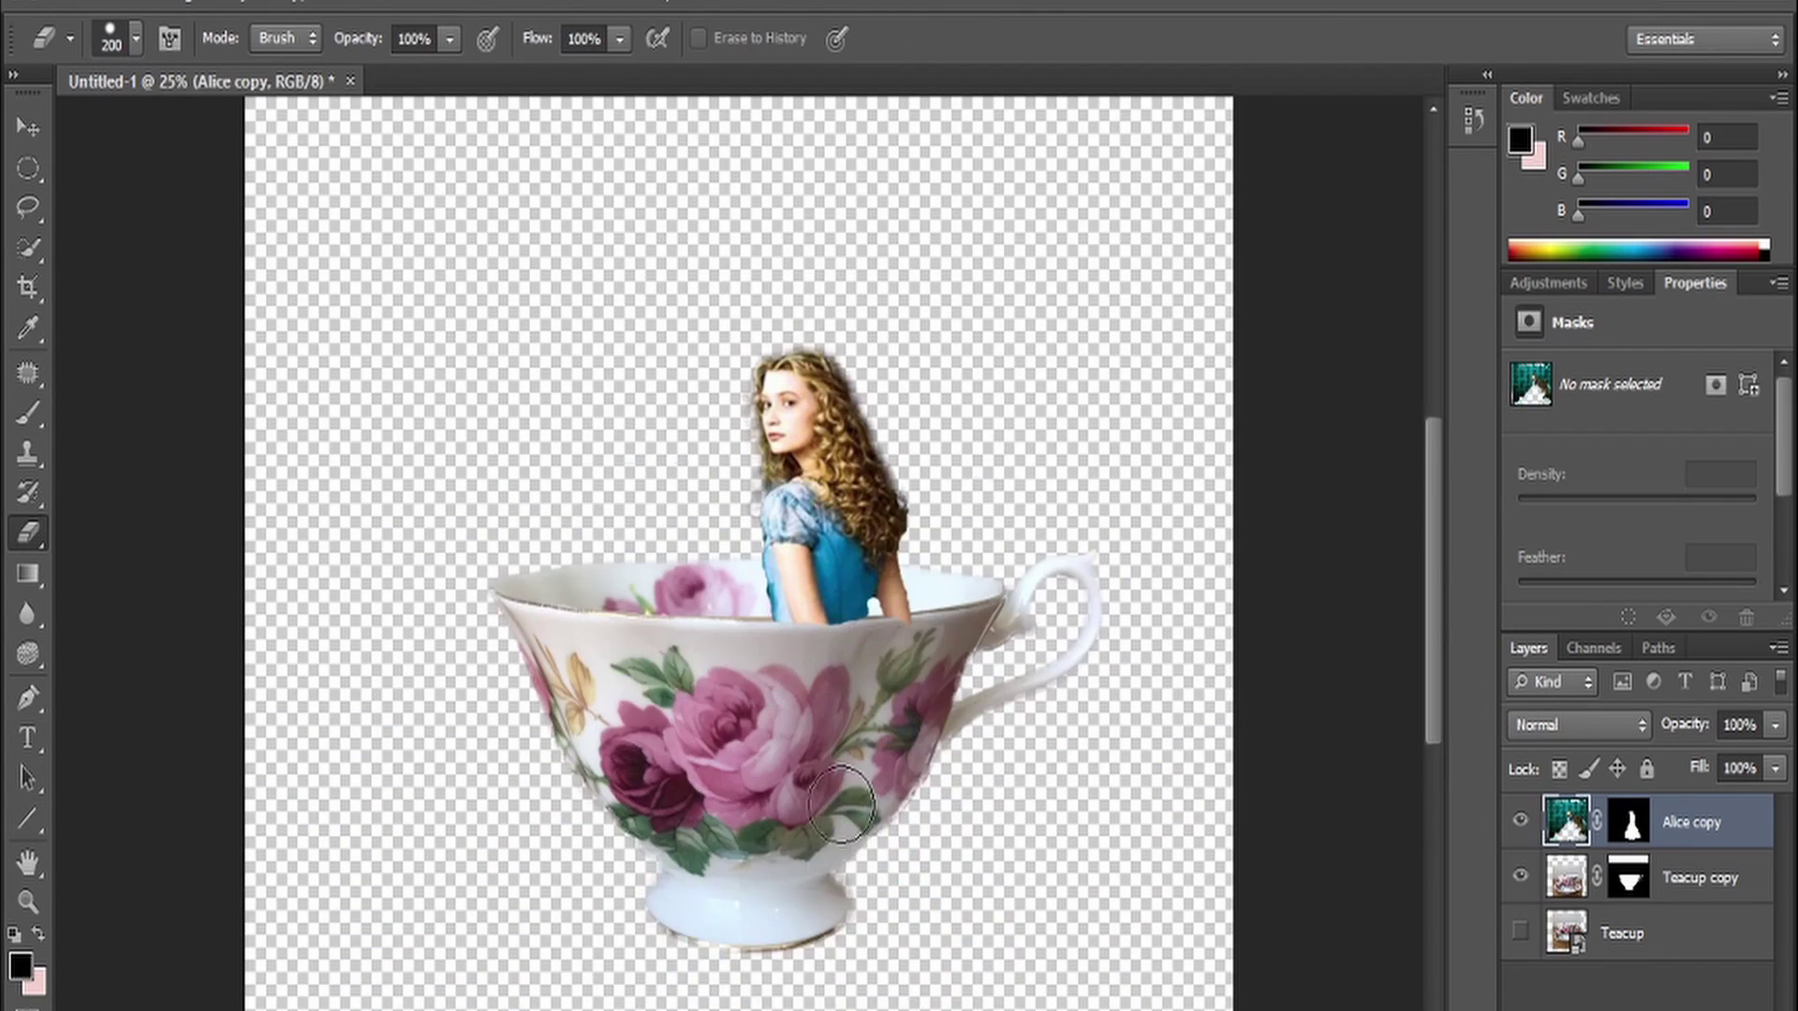
pyautogui.scroll(3, 817, 760)
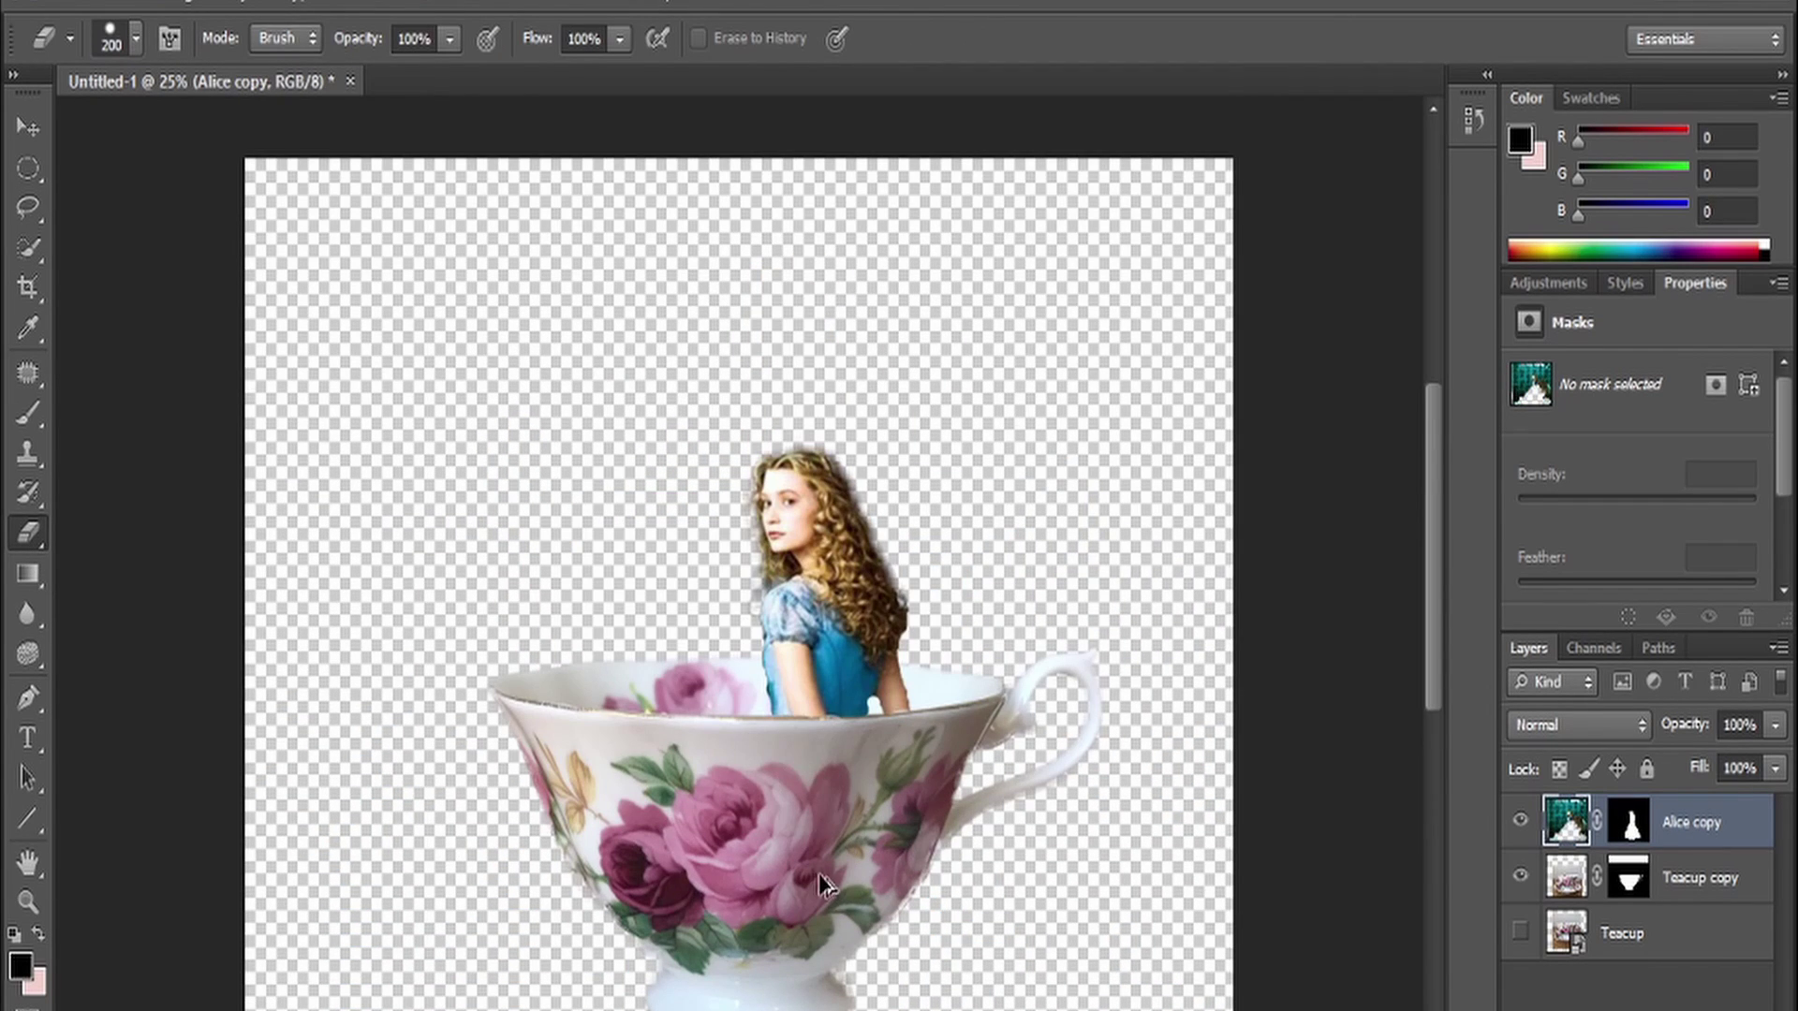
pyautogui.hotkey('ctrl', 'alt', 'z')
pyautogui.hotkey('ctrl', '+')
pyautogui.hotkey('ctrl', '+')
pyautogui.hotkey('ctrl', '+')
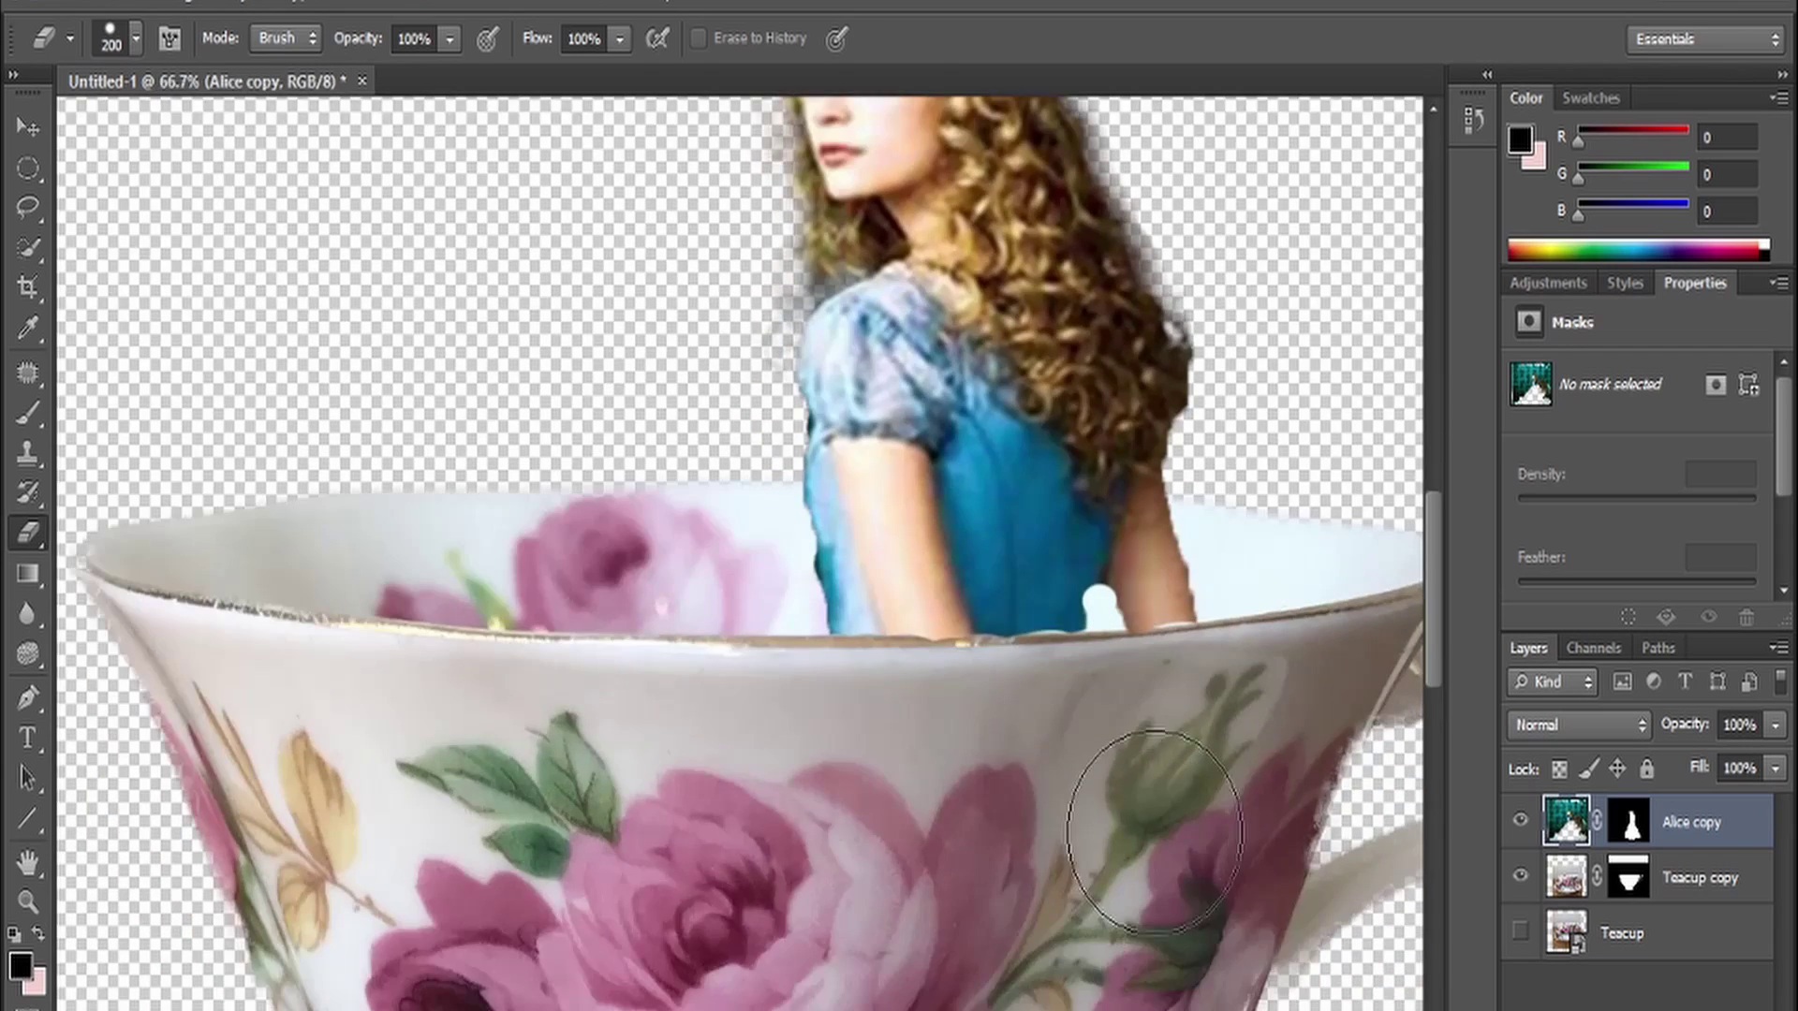
pyautogui.scroll(5, 763, 842)
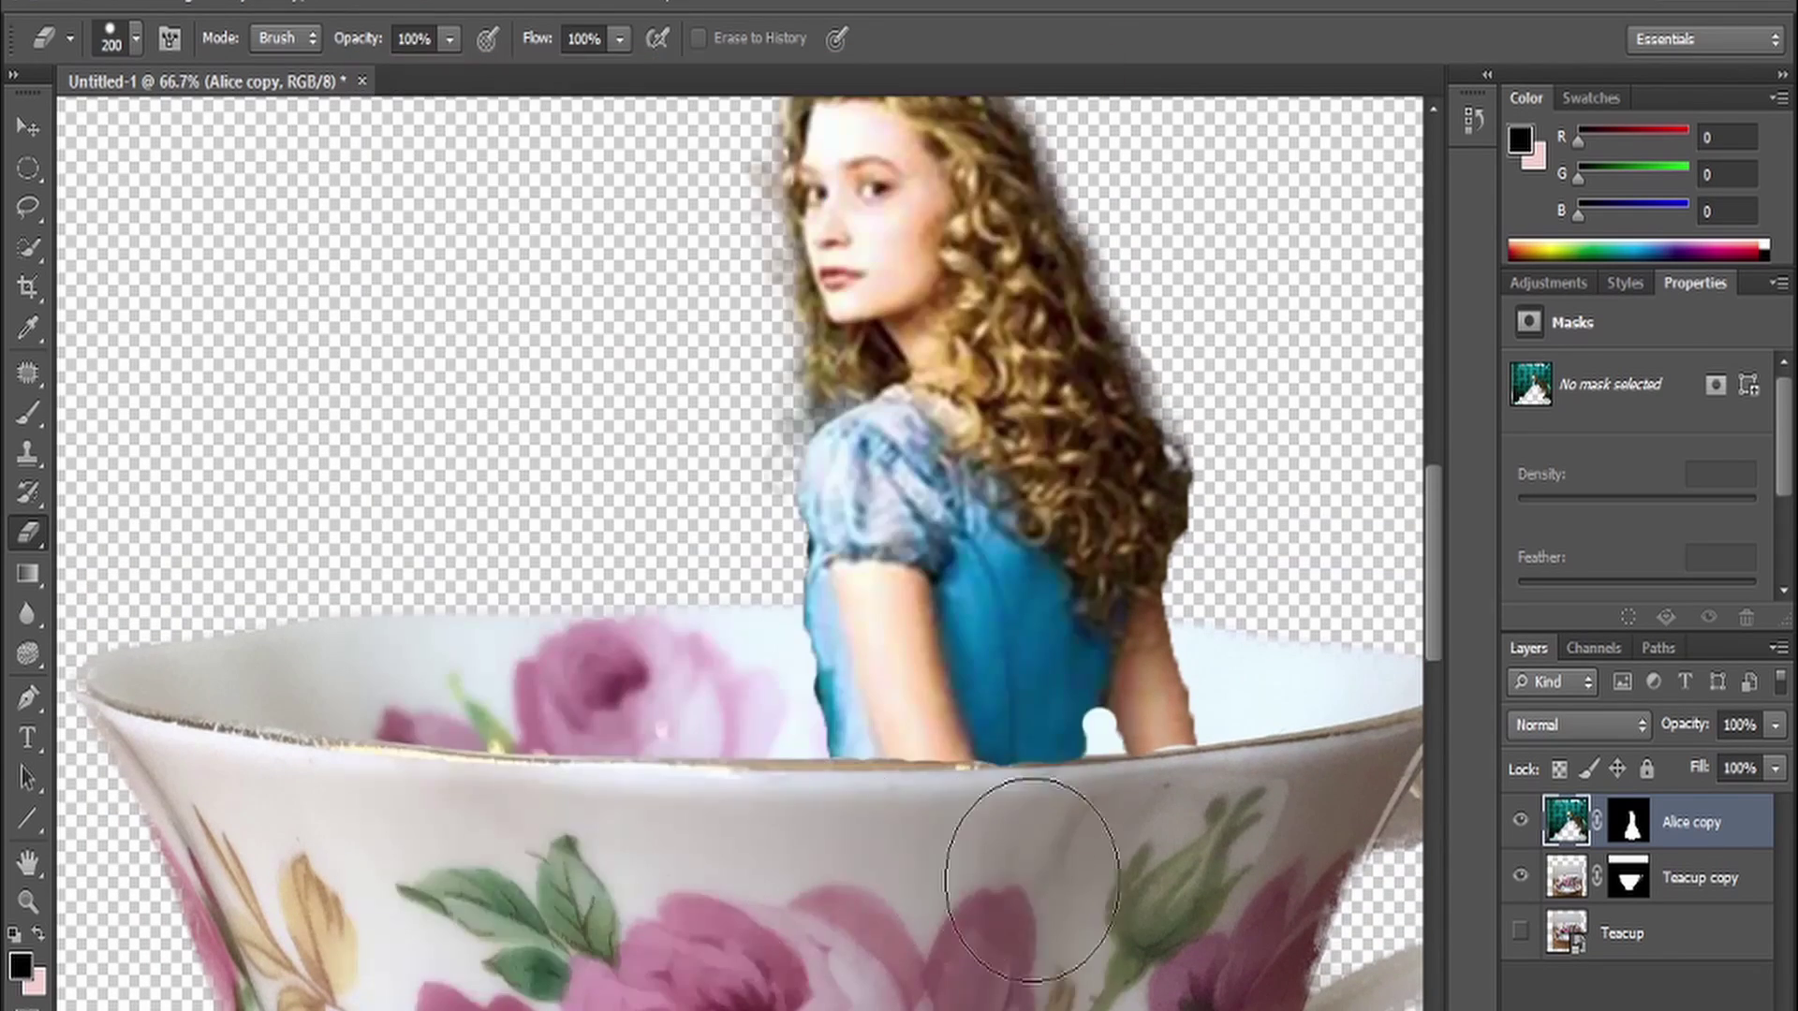
pyautogui.scroll(5, 1237, 558)
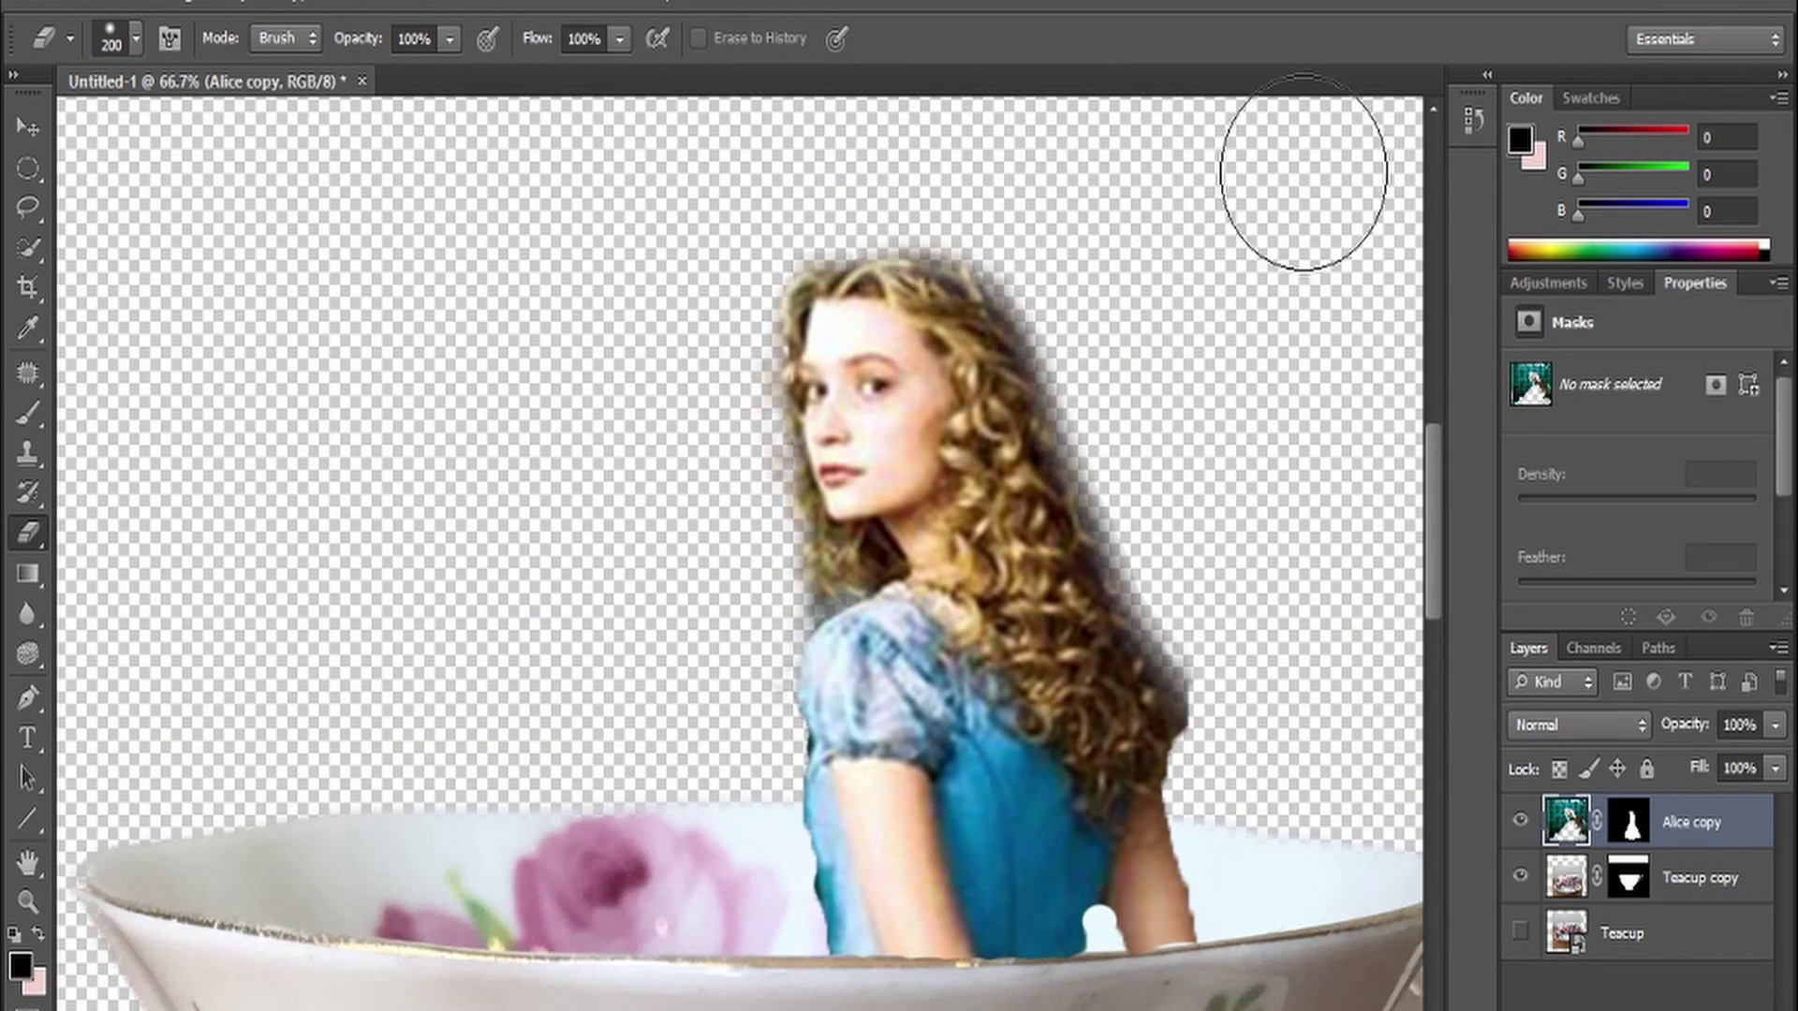
pyautogui.hotkey('ctrl', '-')
pyautogui.hotkey('ctrl', '-')
pyautogui.hotkey('ctrl', '-')
pyautogui.hotkey('ctrl', '\\')
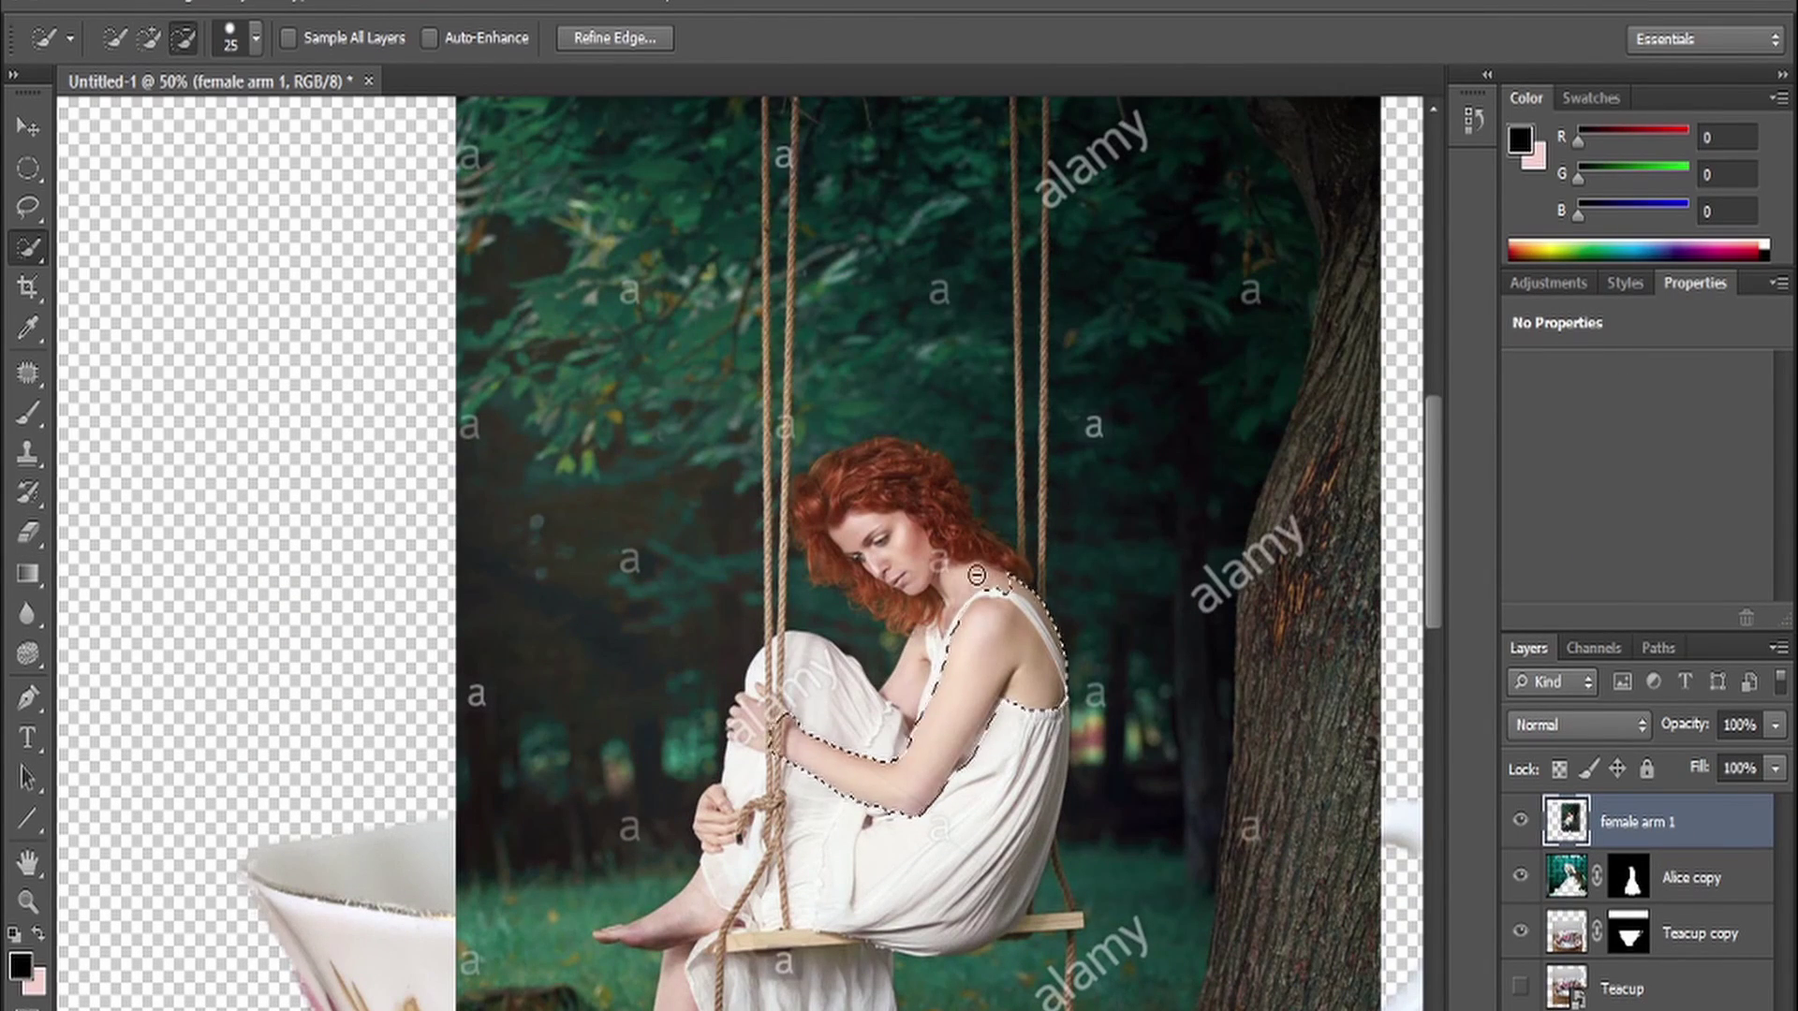
# Select the woman's arm from hand to shoulder and output it as a new masked layer
pyautogui.click(771, 752)
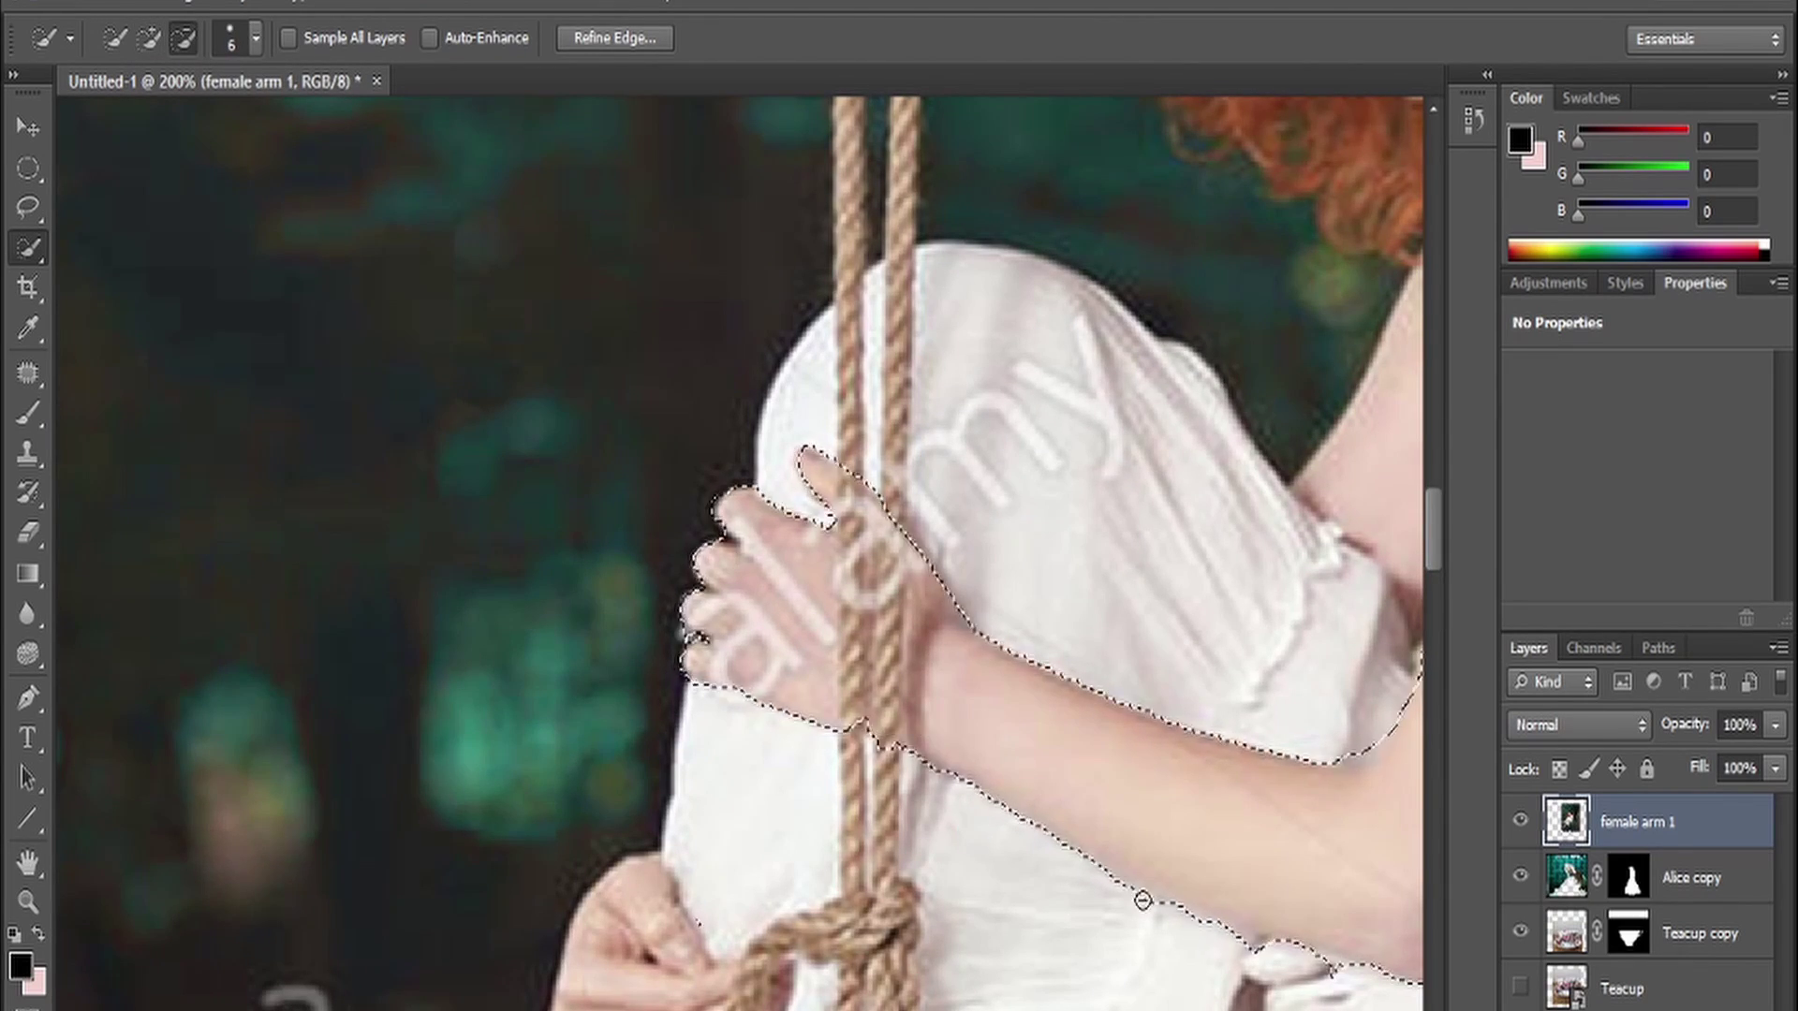
pyautogui.moveTo(271, 129); pyautogui.dragTo(923, 744)
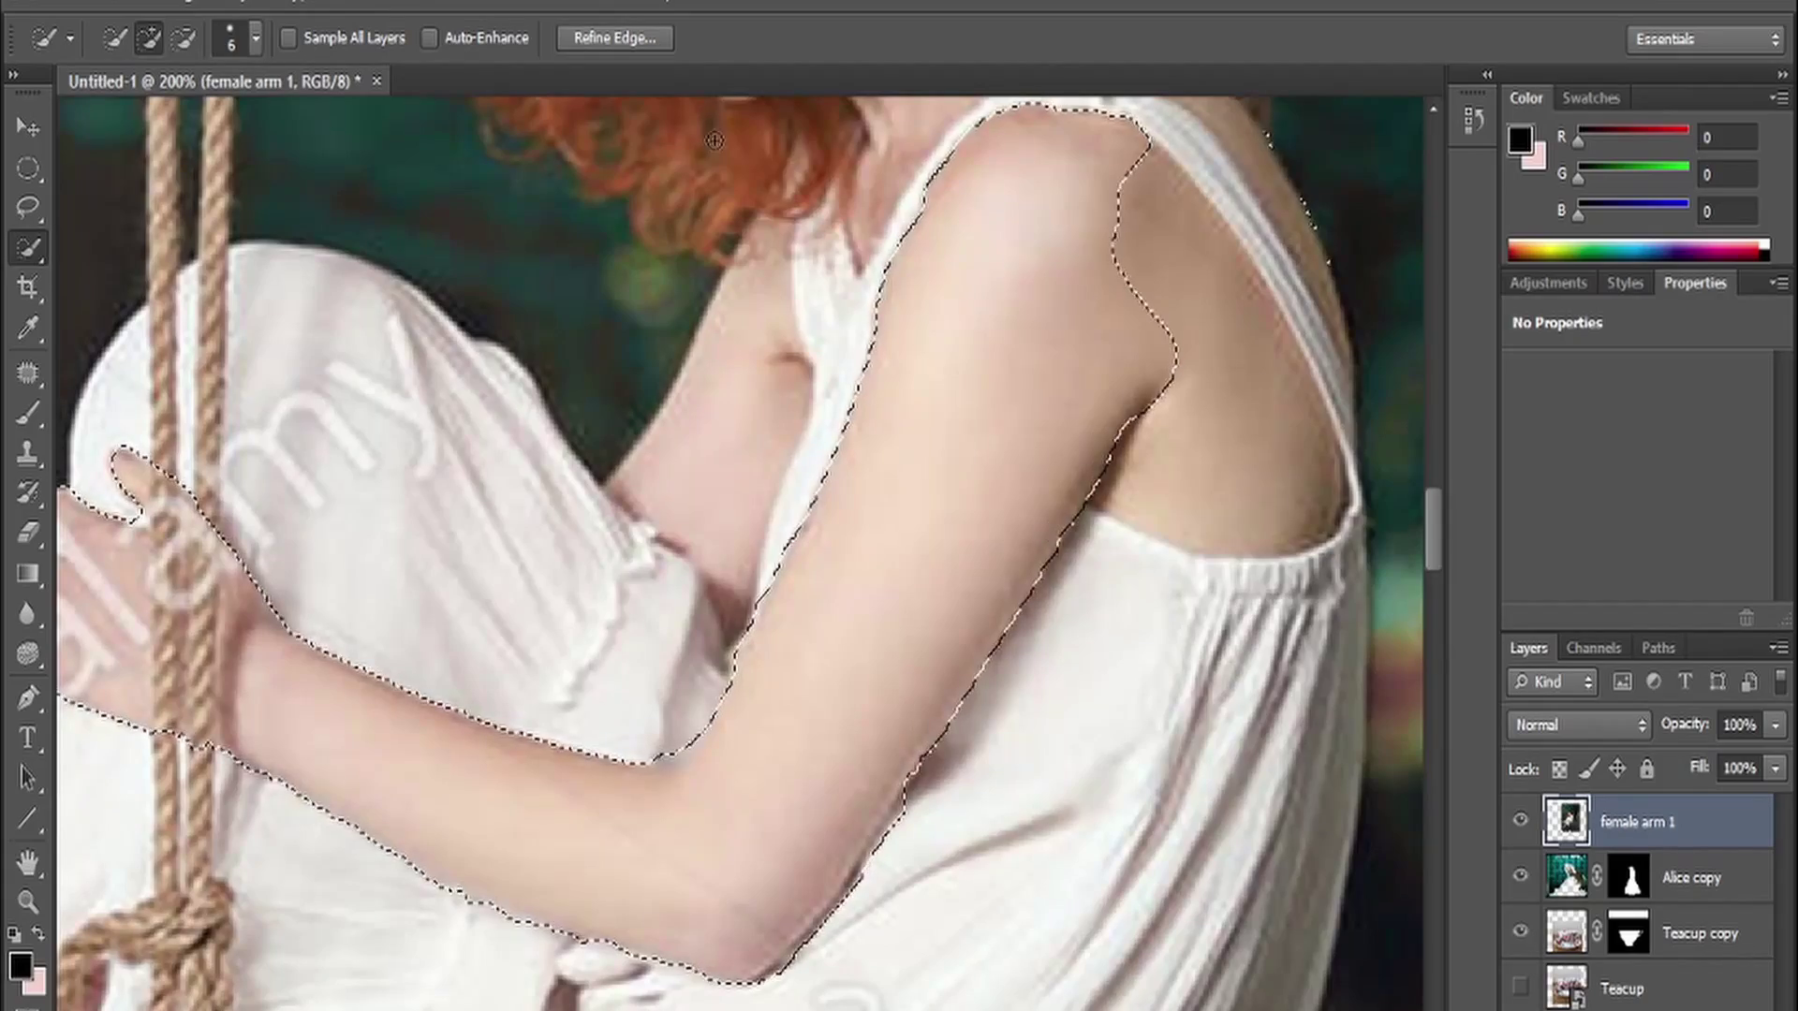
pyautogui.hotkey('ctrl', '0')
pyautogui.hotkey('ctrl', 'alt', 'r')
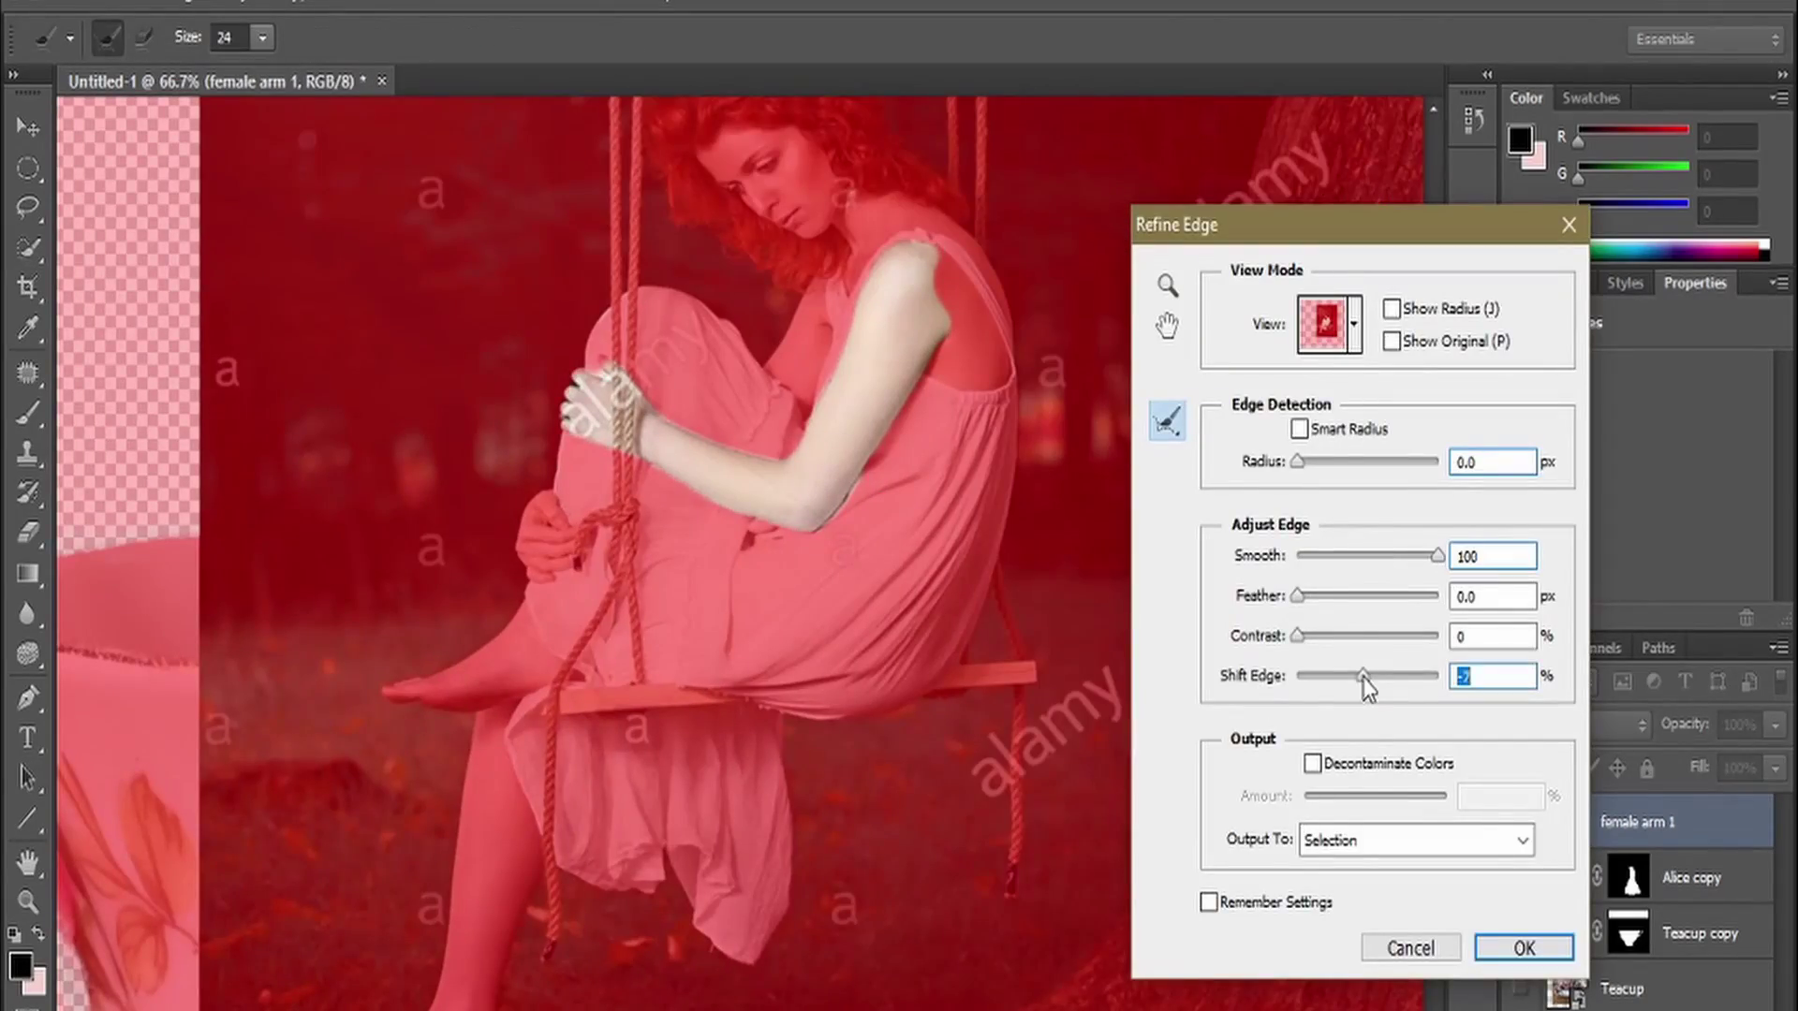
pyautogui.click(1512, 950)
# Rotate the arm onto the teacup rim and erase its top to reveal the sleeve
pyautogui.hotkey('ctrl', 't')
pyautogui.hotkey('ctrl', '0')
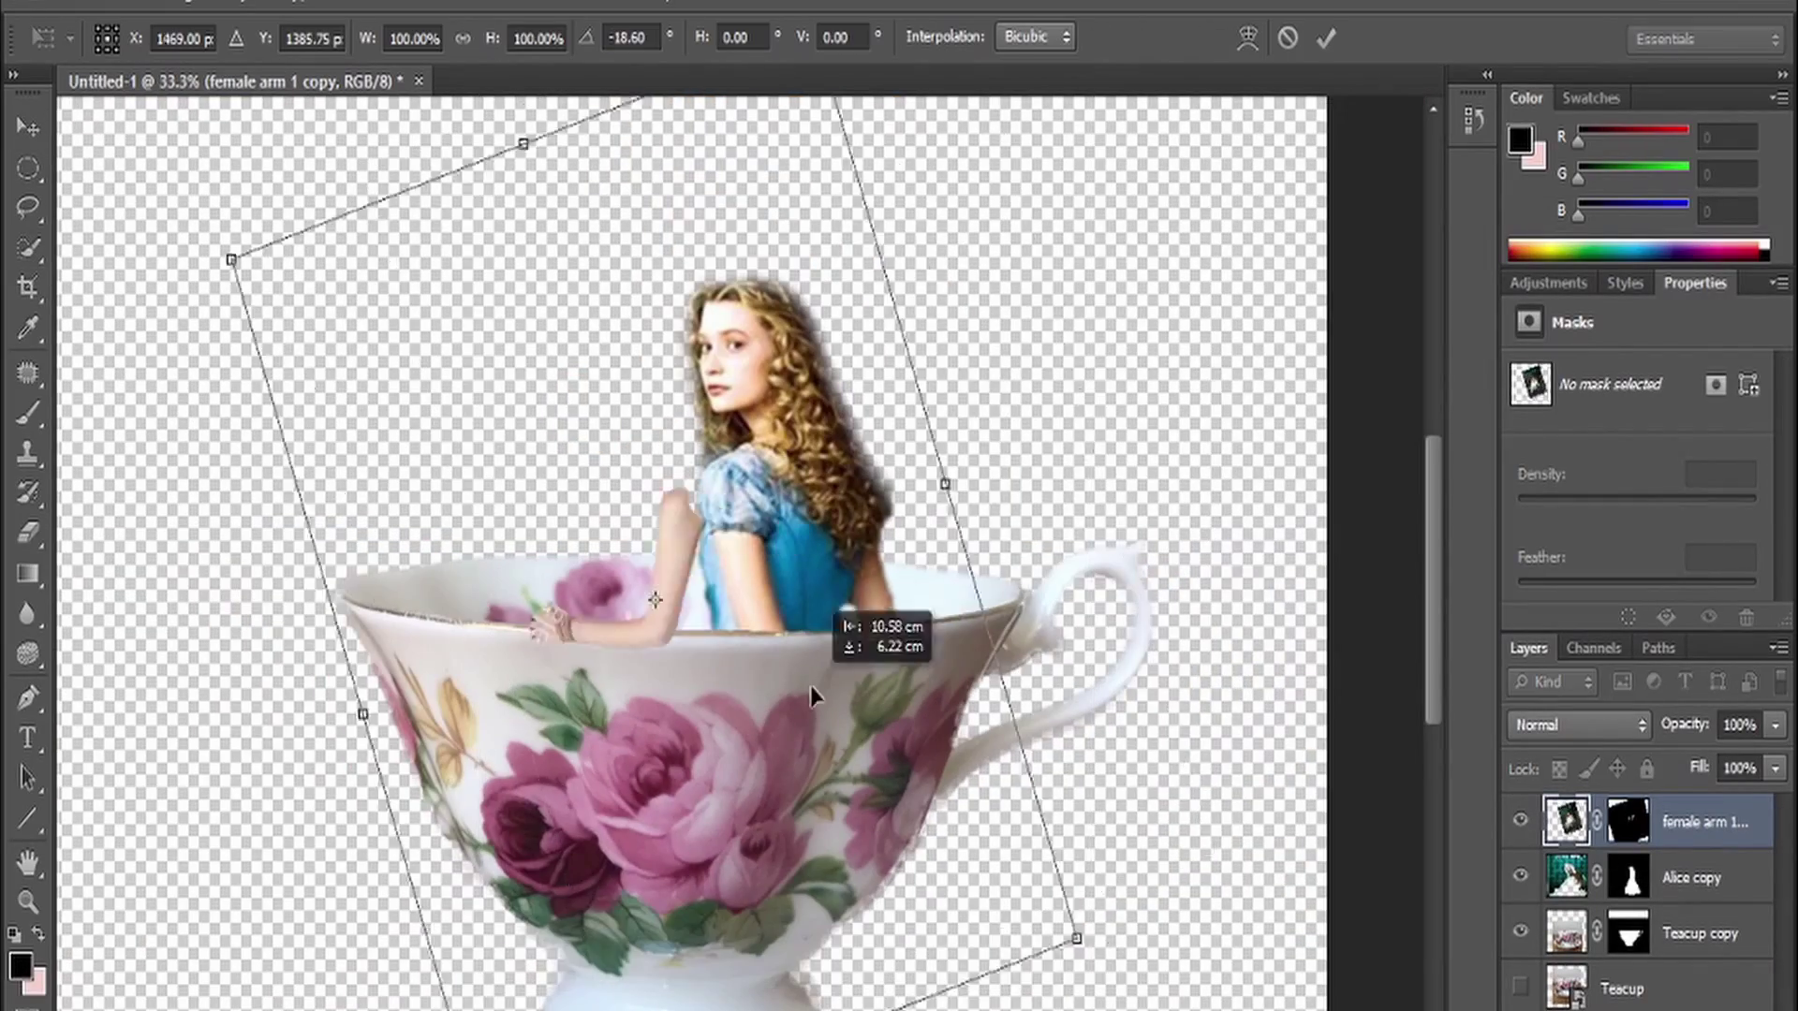
pyautogui.moveTo(815, 690)
pyautogui.mouseDown()
pyautogui.moveTo(935, 560)
pyautogui.moveTo(927, 630)
pyautogui.moveTo(883, 604)
pyautogui.moveTo(931, 572)
pyautogui.mouseUp()
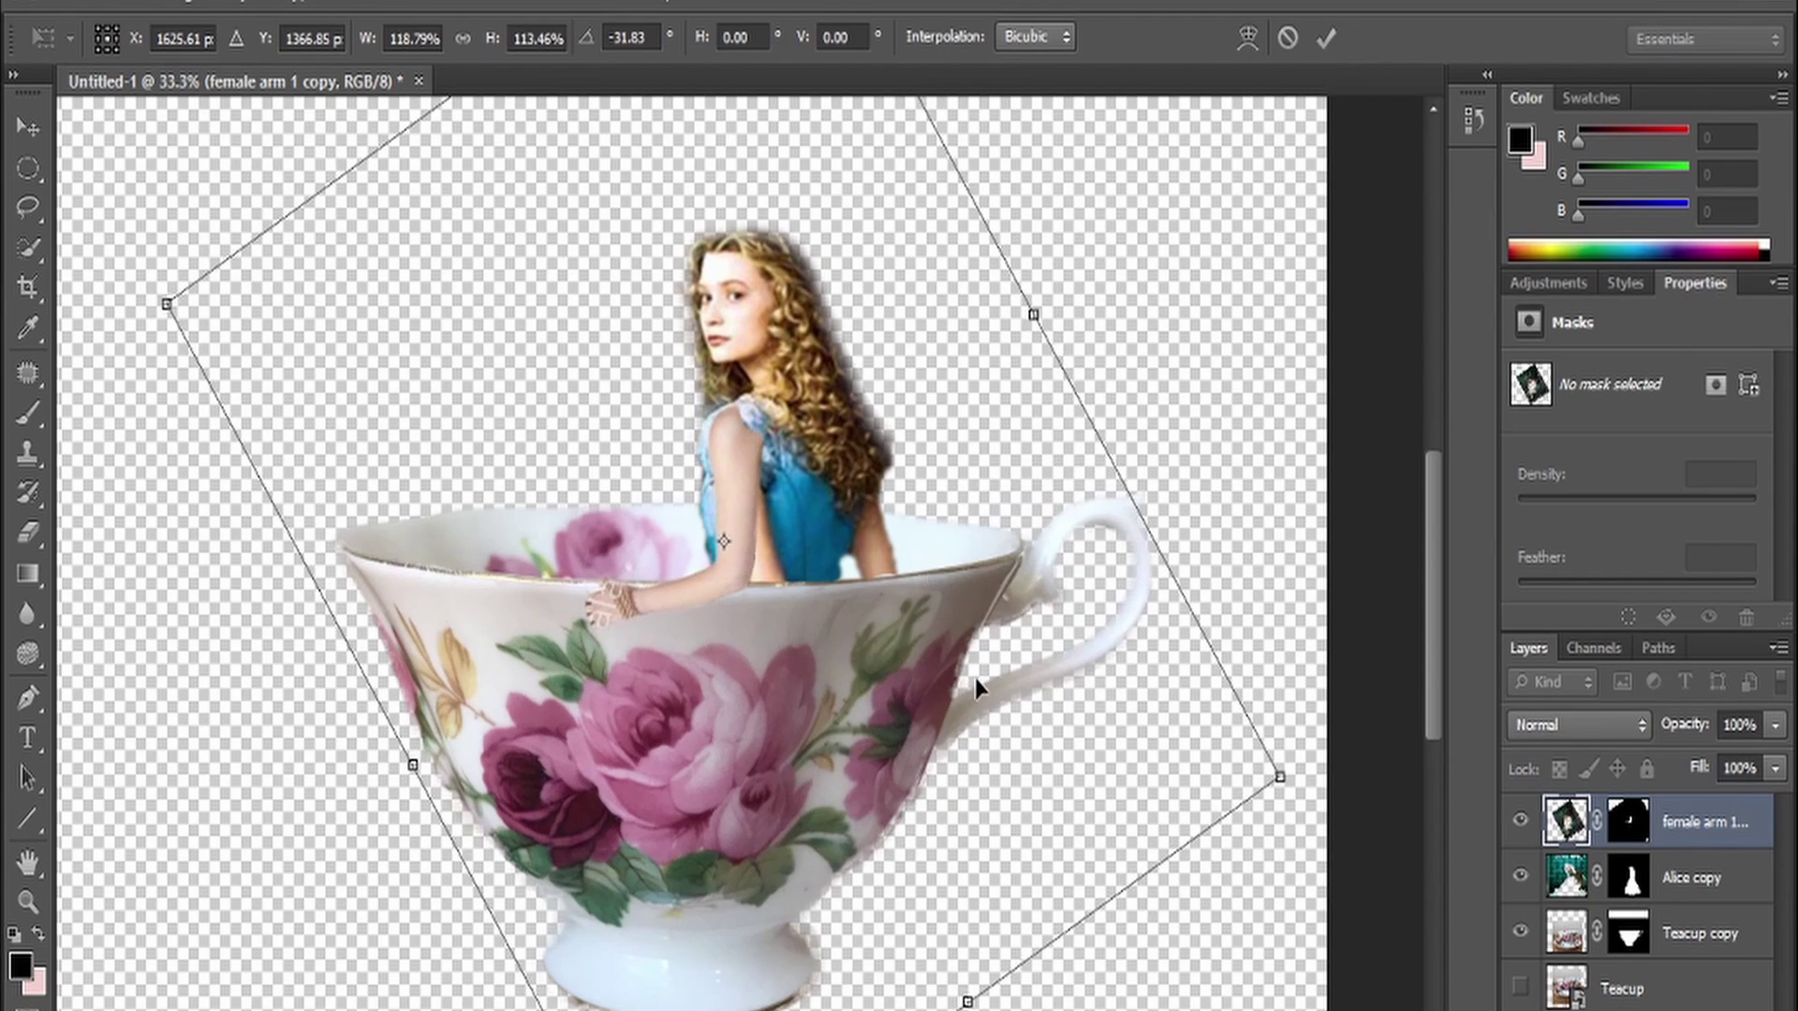
pyautogui.press('Return')
pyautogui.hotkey('ctrl', '1')
pyautogui.press('e')
pyautogui.moveTo(777, 524); pyautogui.dragTo(711, 590)
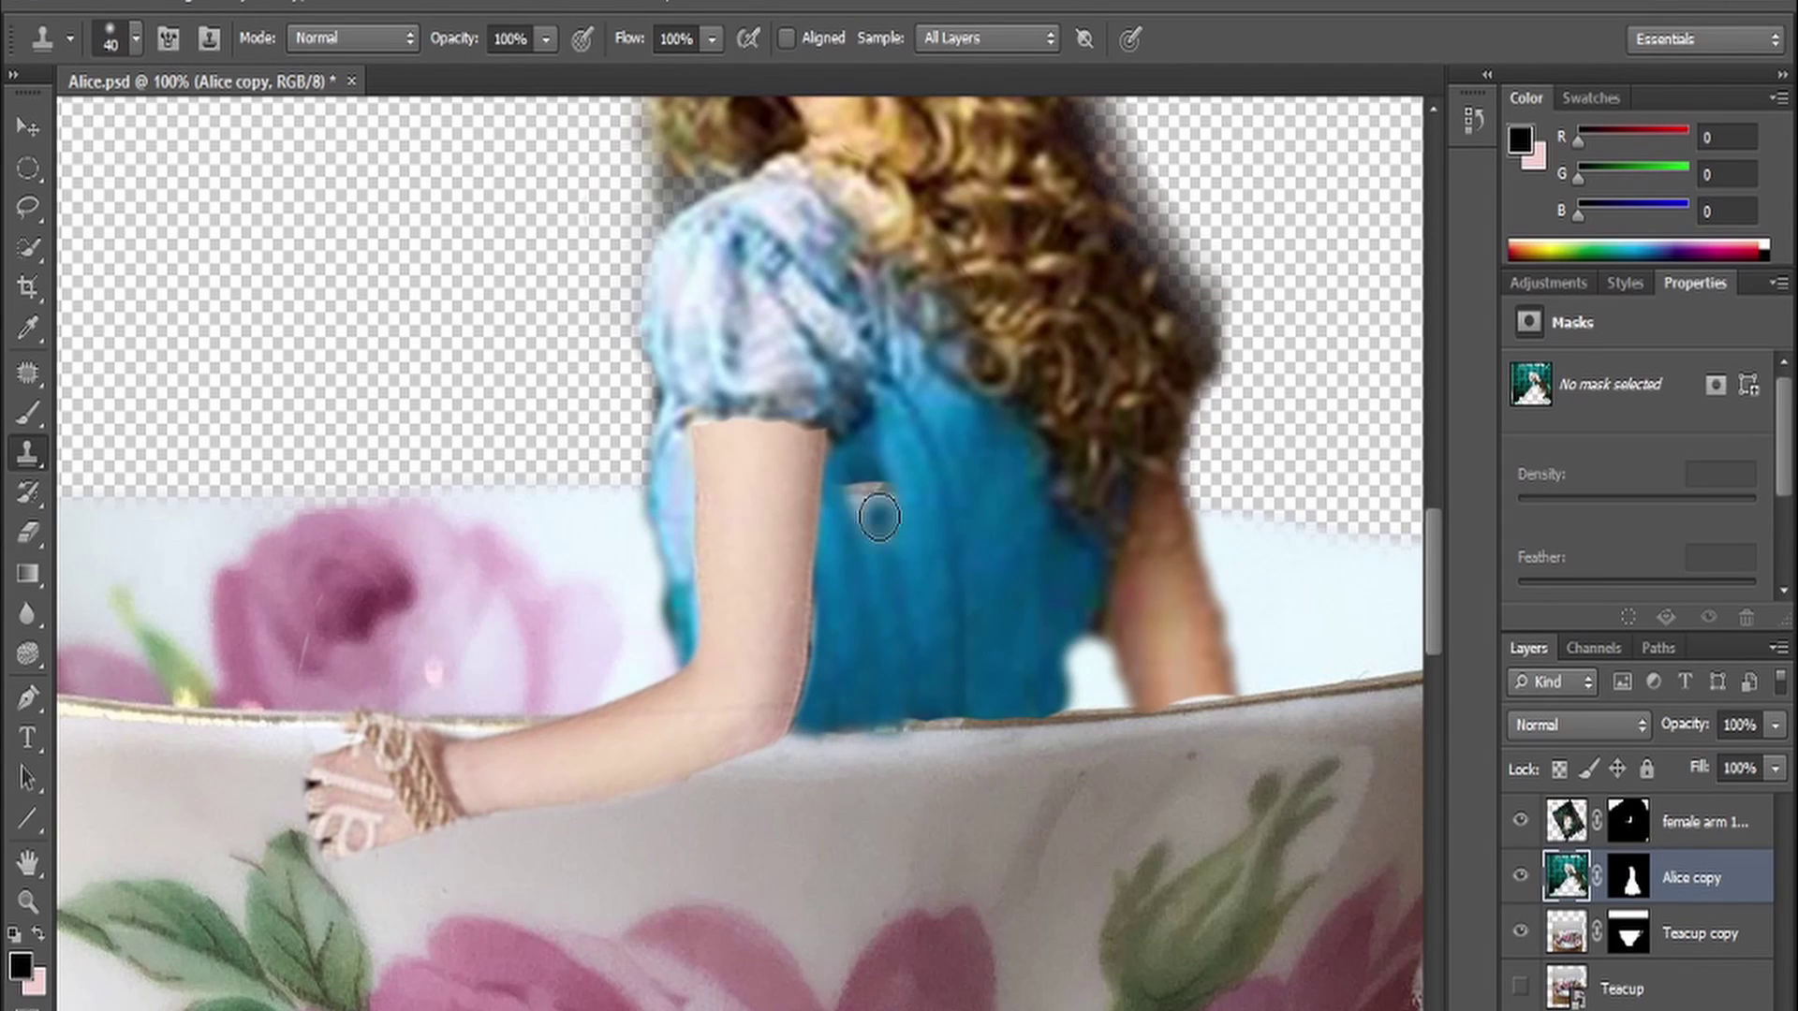
pyautogui.press('e')
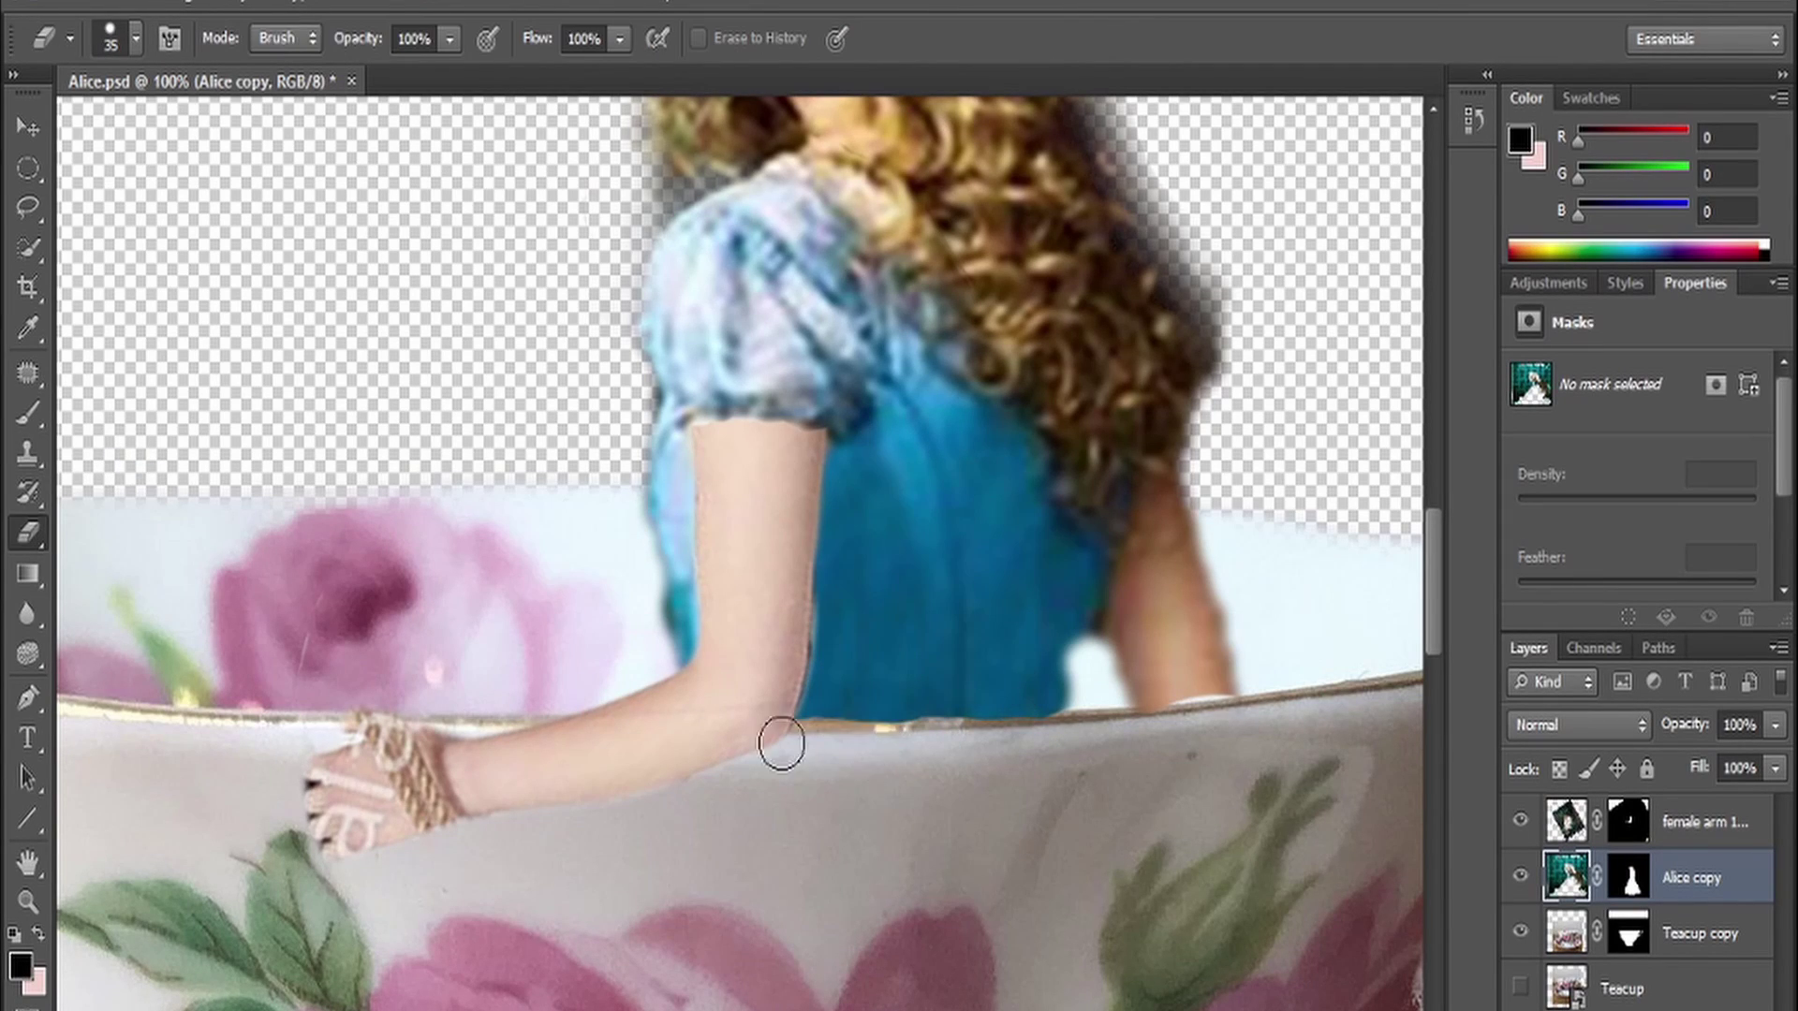
pyautogui.hotkey('alt', ']')
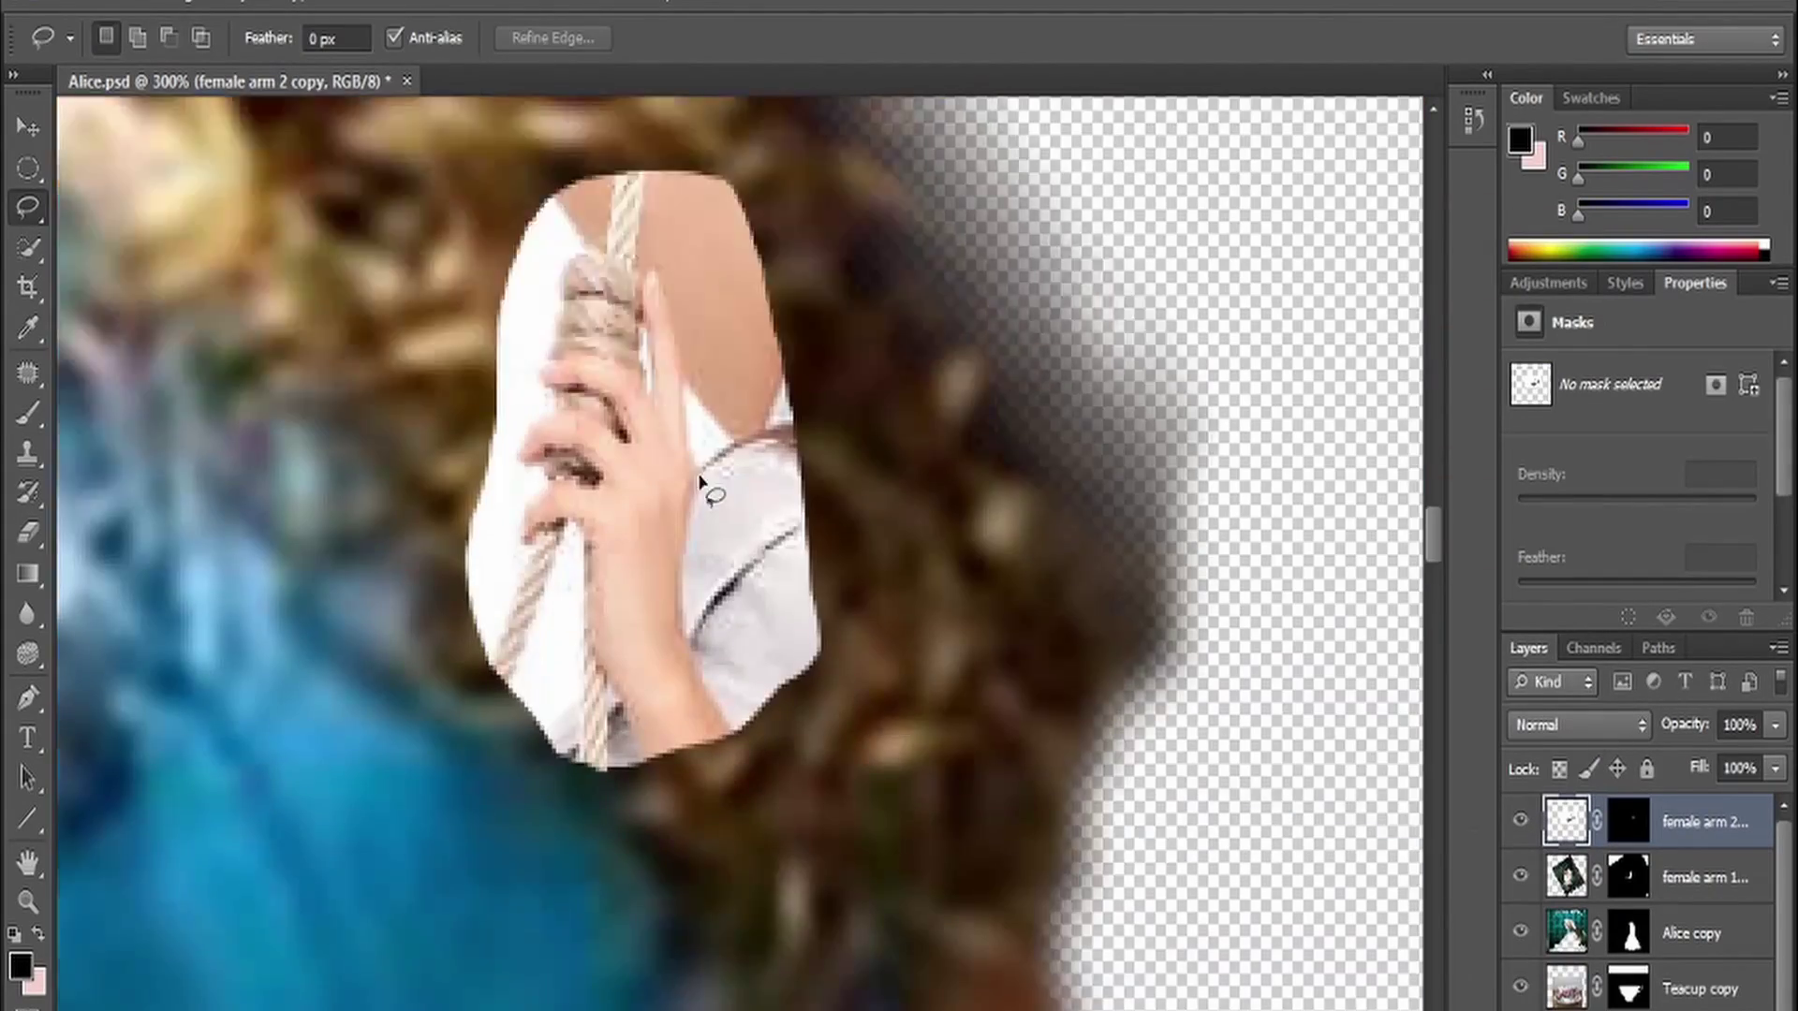
# Rotate and move the second arm so the hand rests on the cup rim at Alice's wrist
pyautogui.hotkey('ctrl', 't')
pyautogui.hotkey('ctrl', '0')
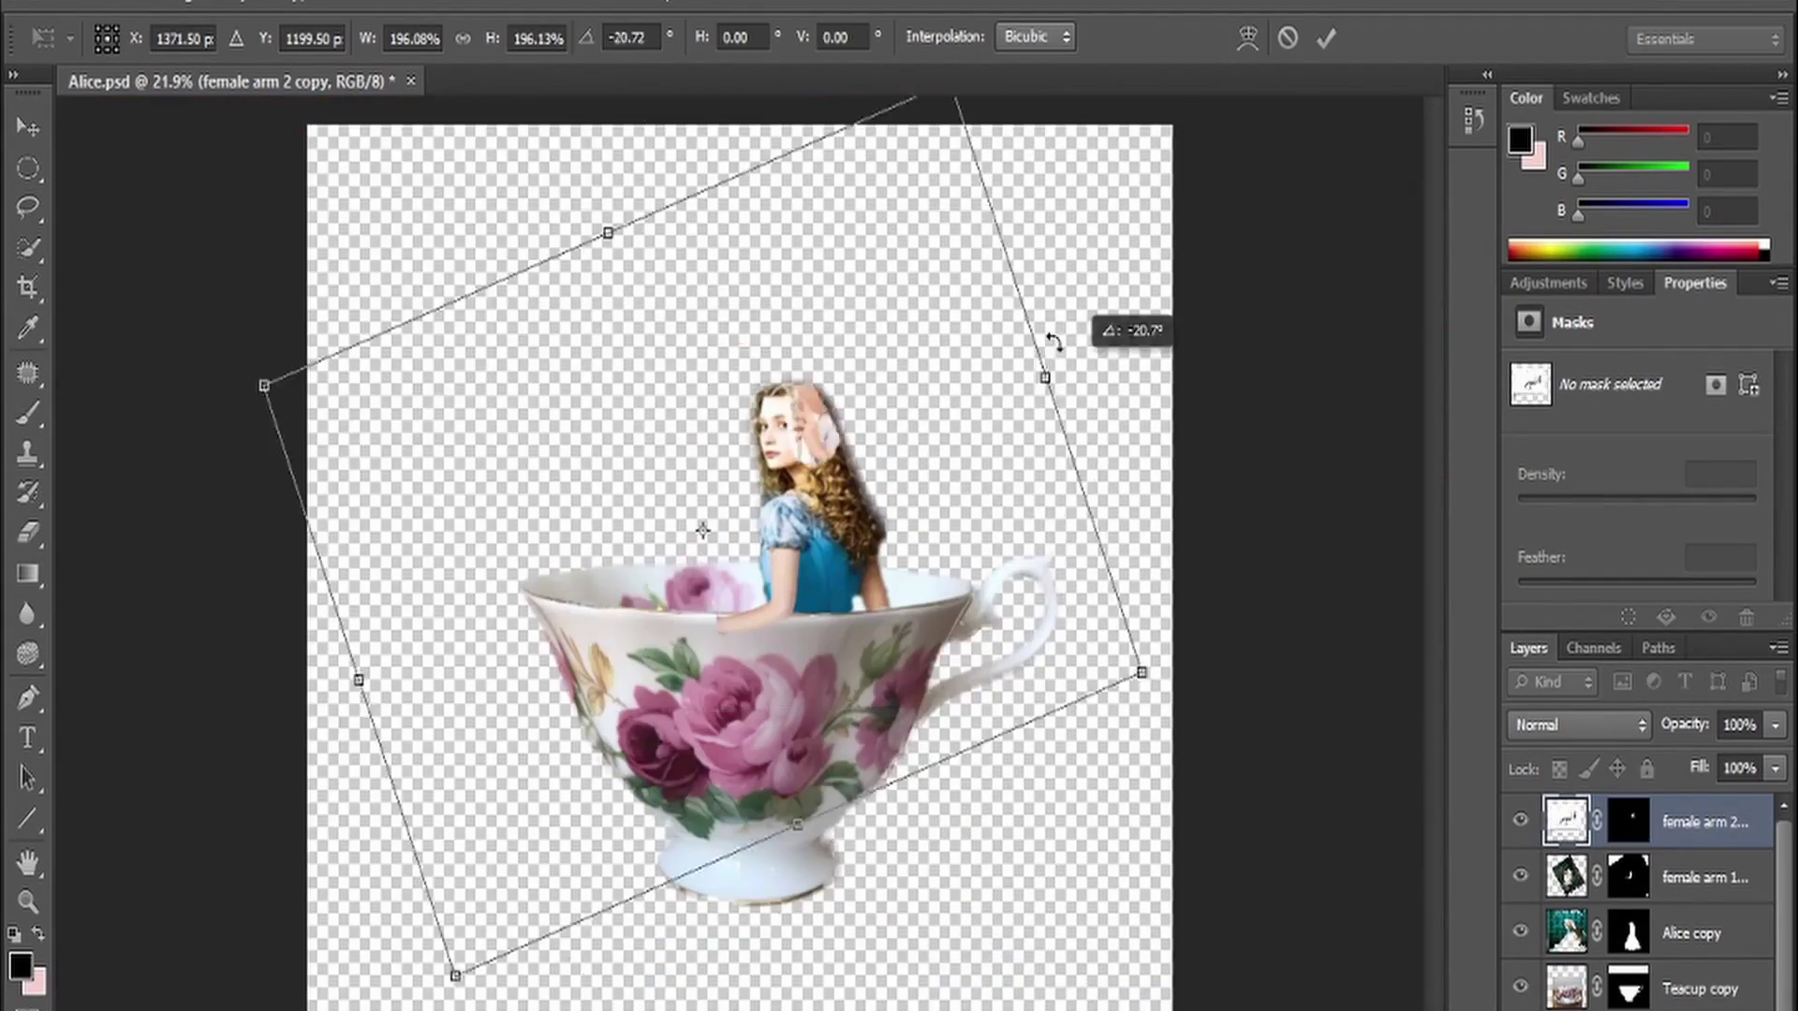
pyautogui.moveTo(1055, 340); pyautogui.dragTo(1076, 450)
pyautogui.moveTo(843, 739); pyautogui.dragTo(838, 721)
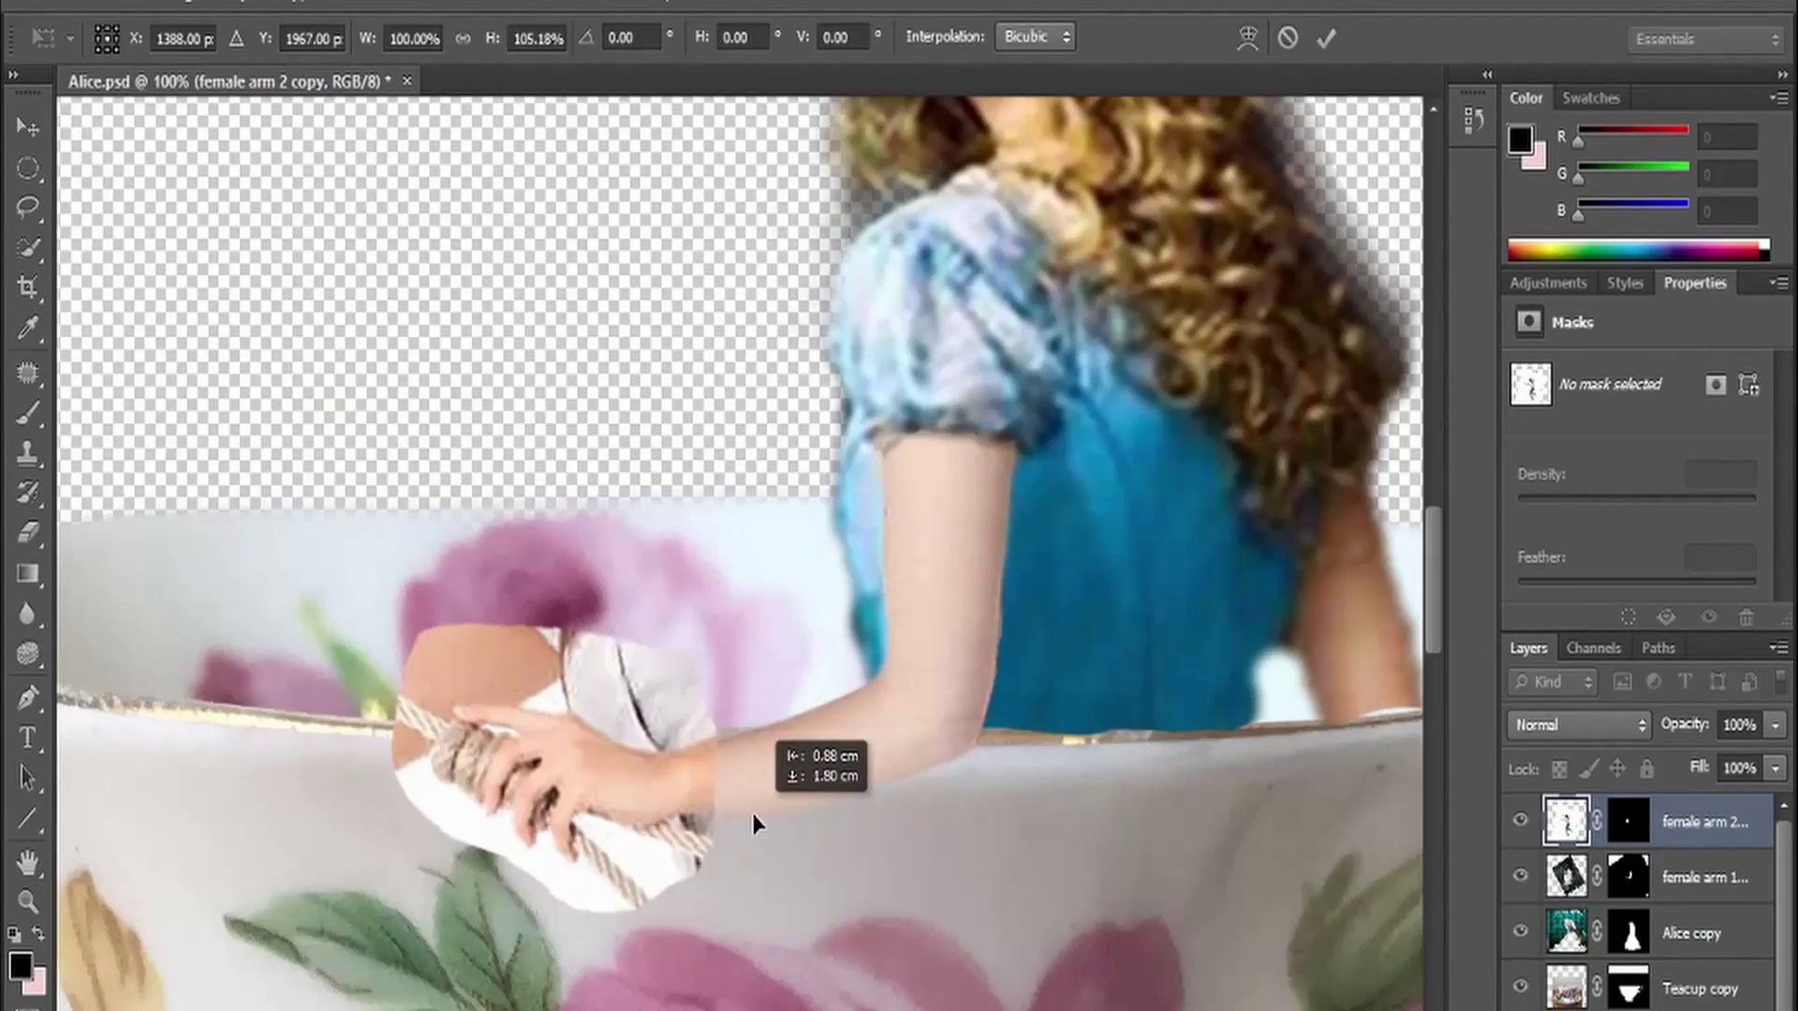
pyautogui.moveTo(750, 822); pyautogui.dragTo(752, 831)
pyautogui.scroll(1, 722, 824)
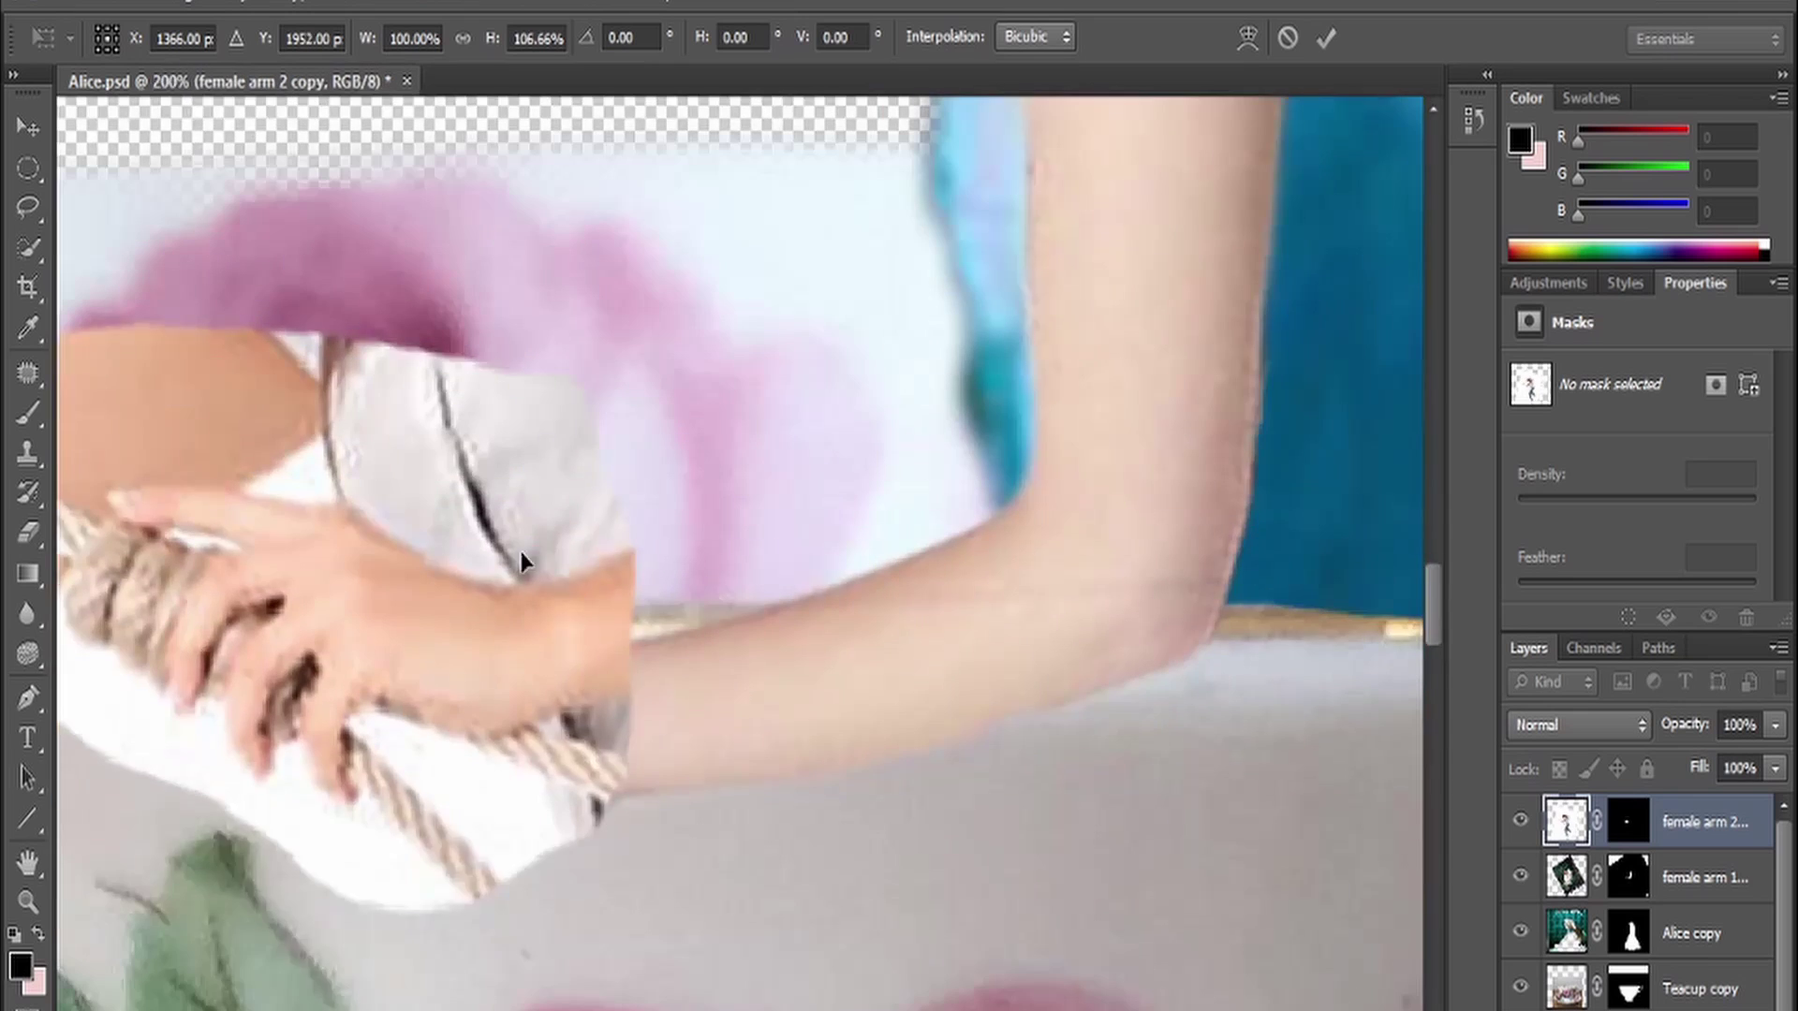
pyautogui.moveTo(450, 773); pyautogui.dragTo(437, 787)
pyautogui.press('w')
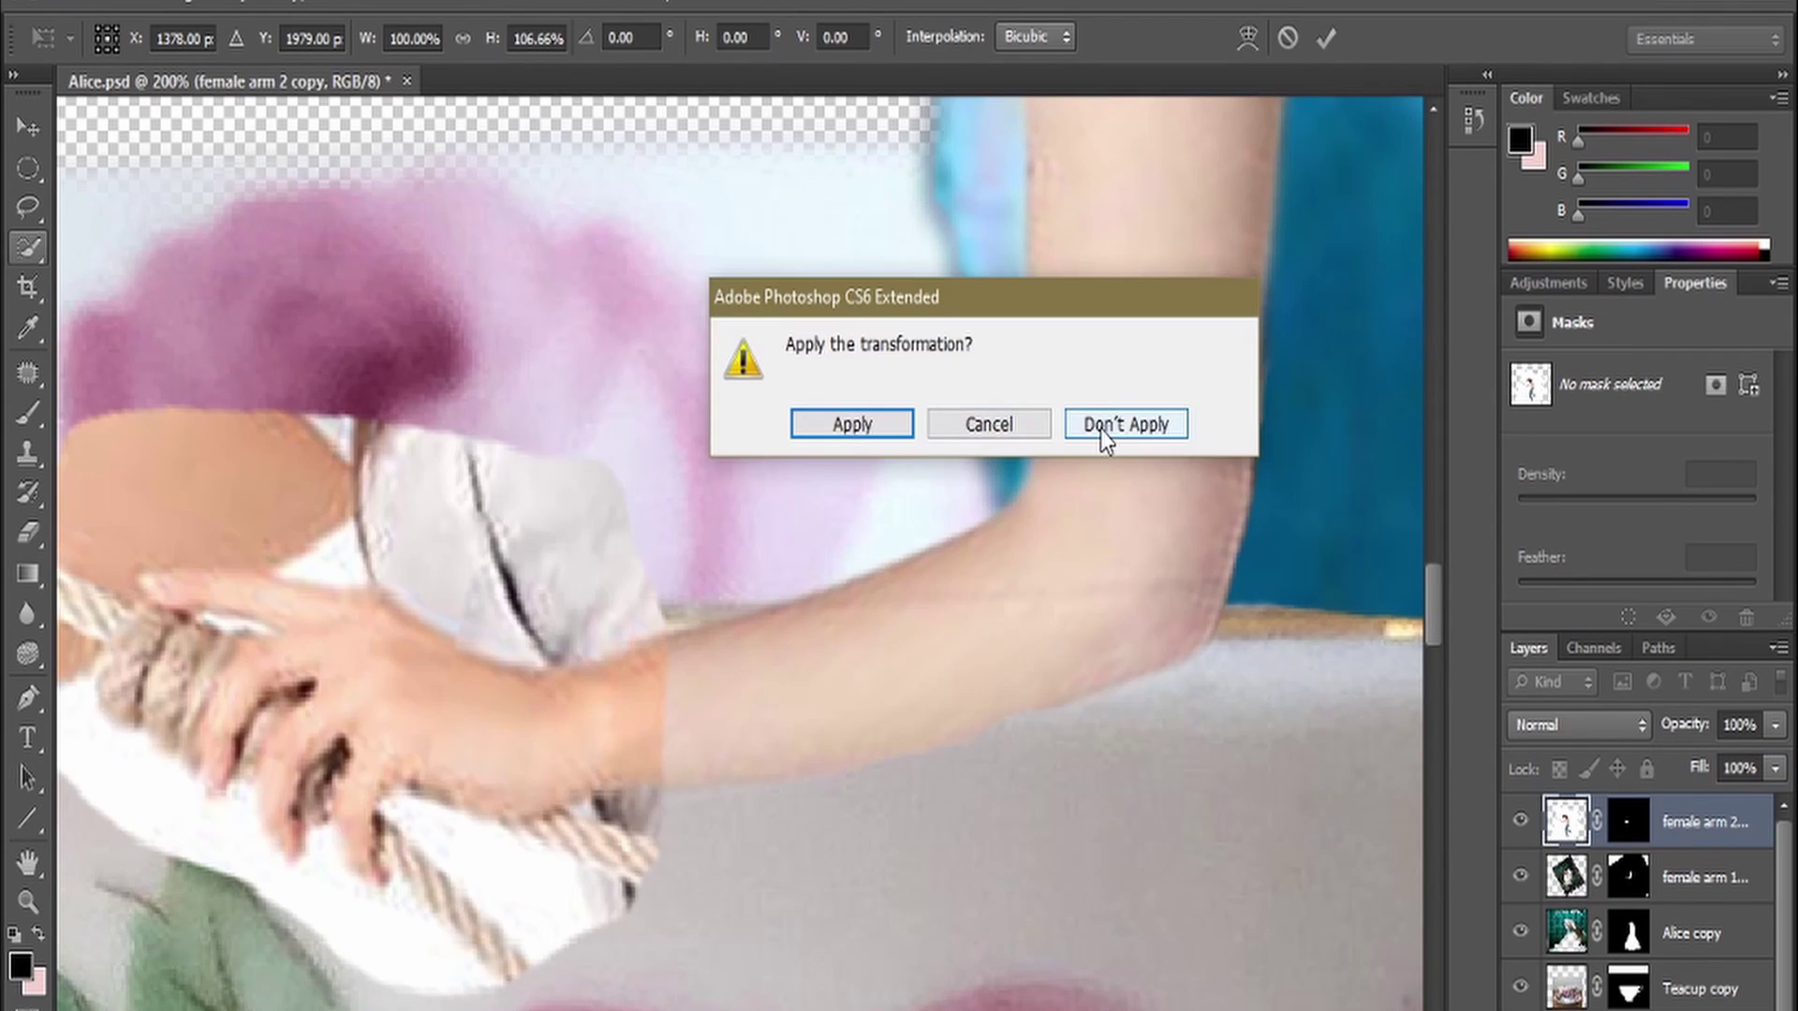
pyautogui.press('Return')
# Select the hand up to the wrist and refine it, with less edge shift, onto a new layer
pyautogui.moveTo(629, 660); pyautogui.dragTo(653, 694)
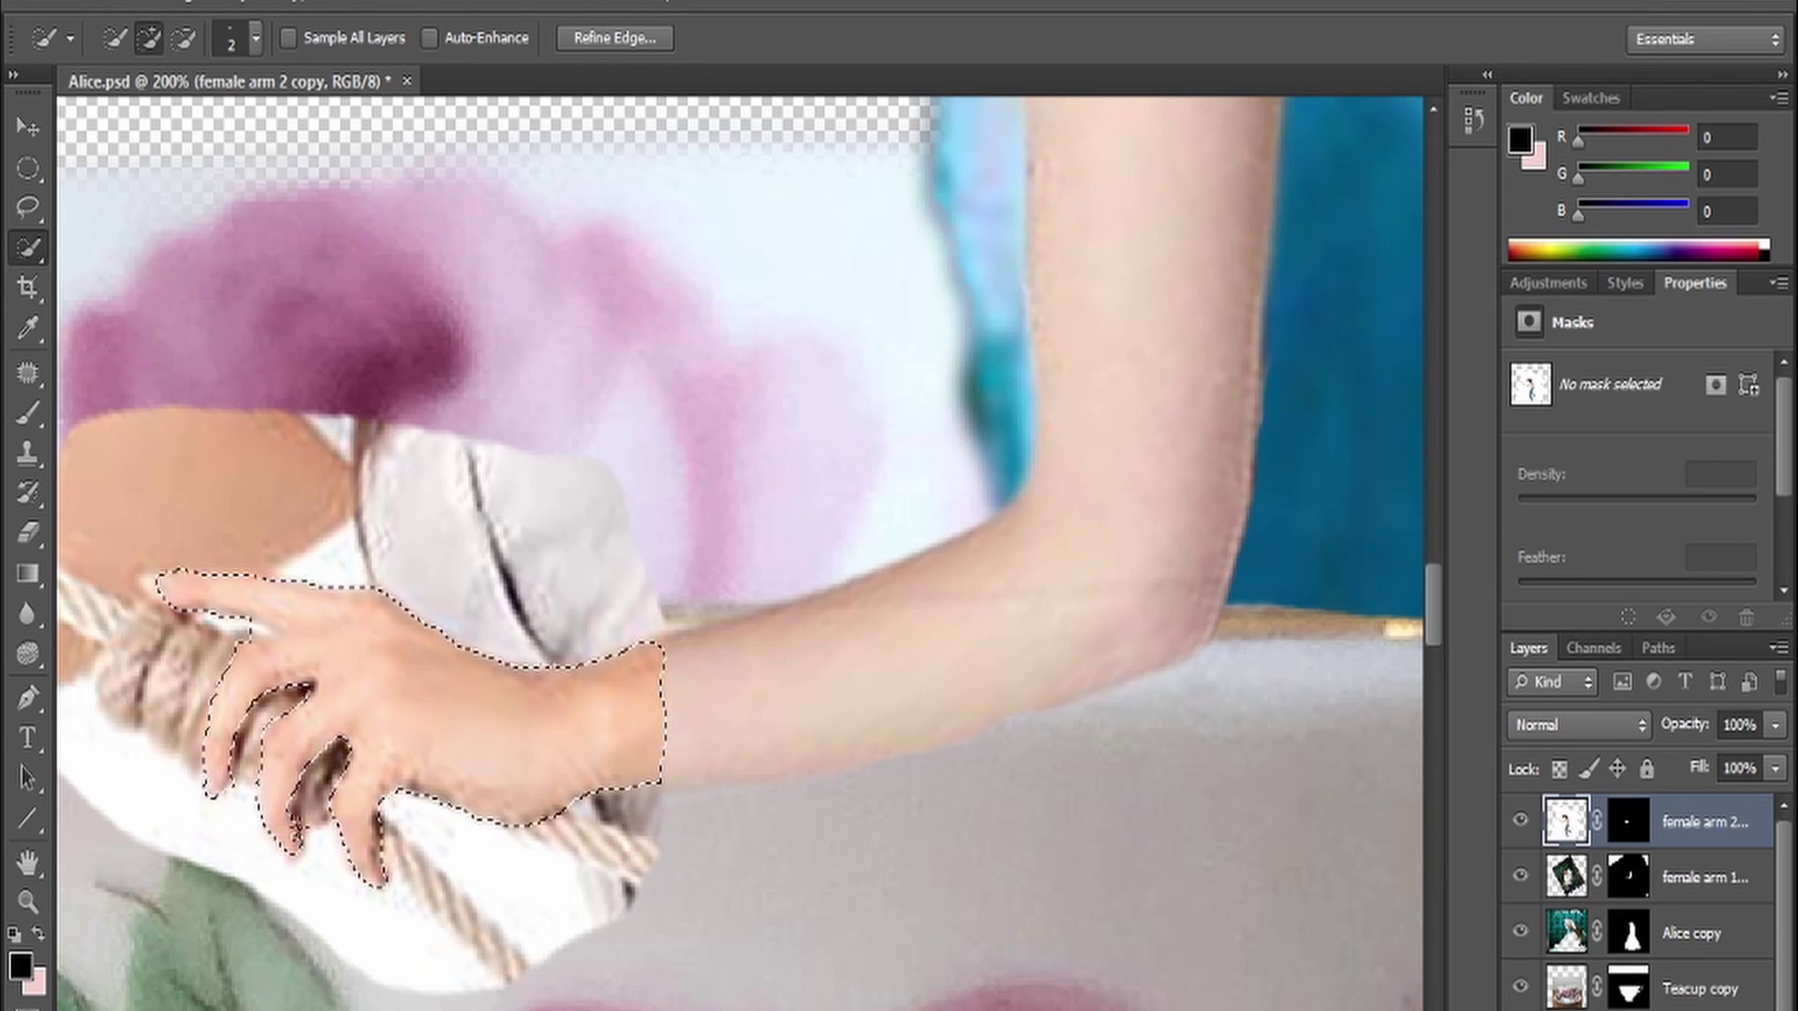
pyautogui.hotkey('ctrl', 'alt', 'r')
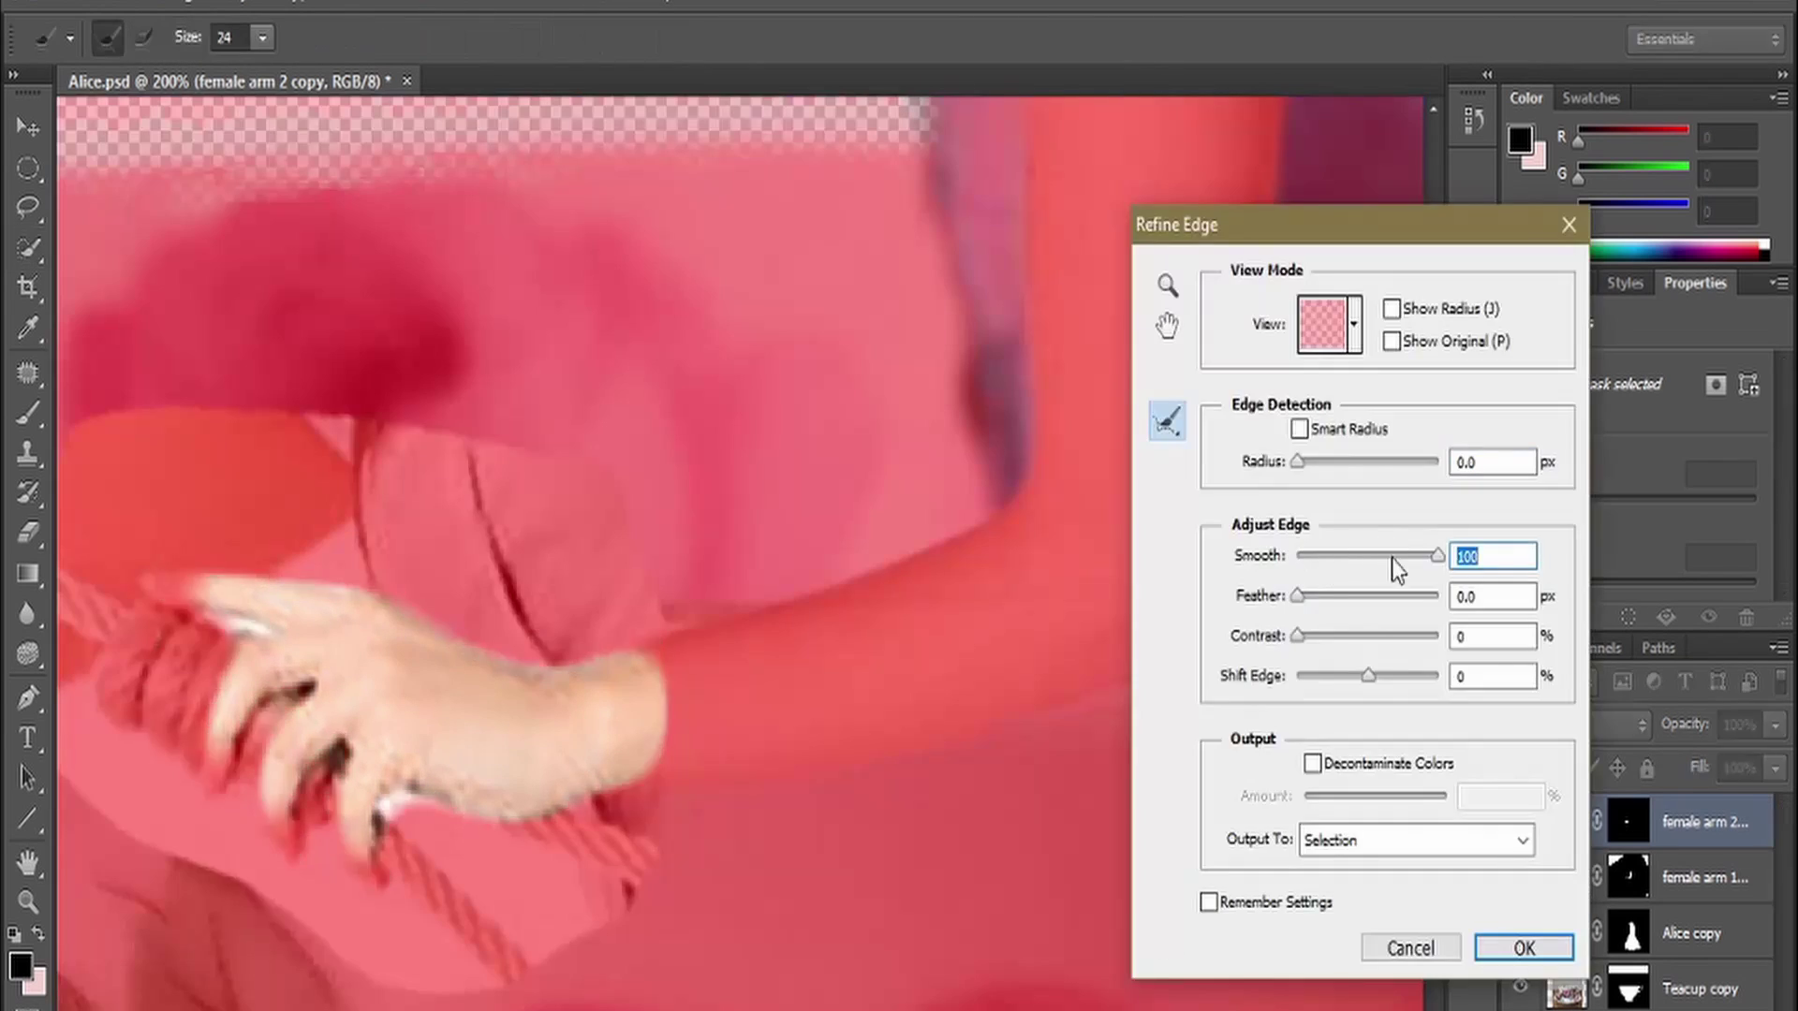
pyautogui.moveTo(1339, 681); pyautogui.dragTo(1366, 681)
pyautogui.press('Return')
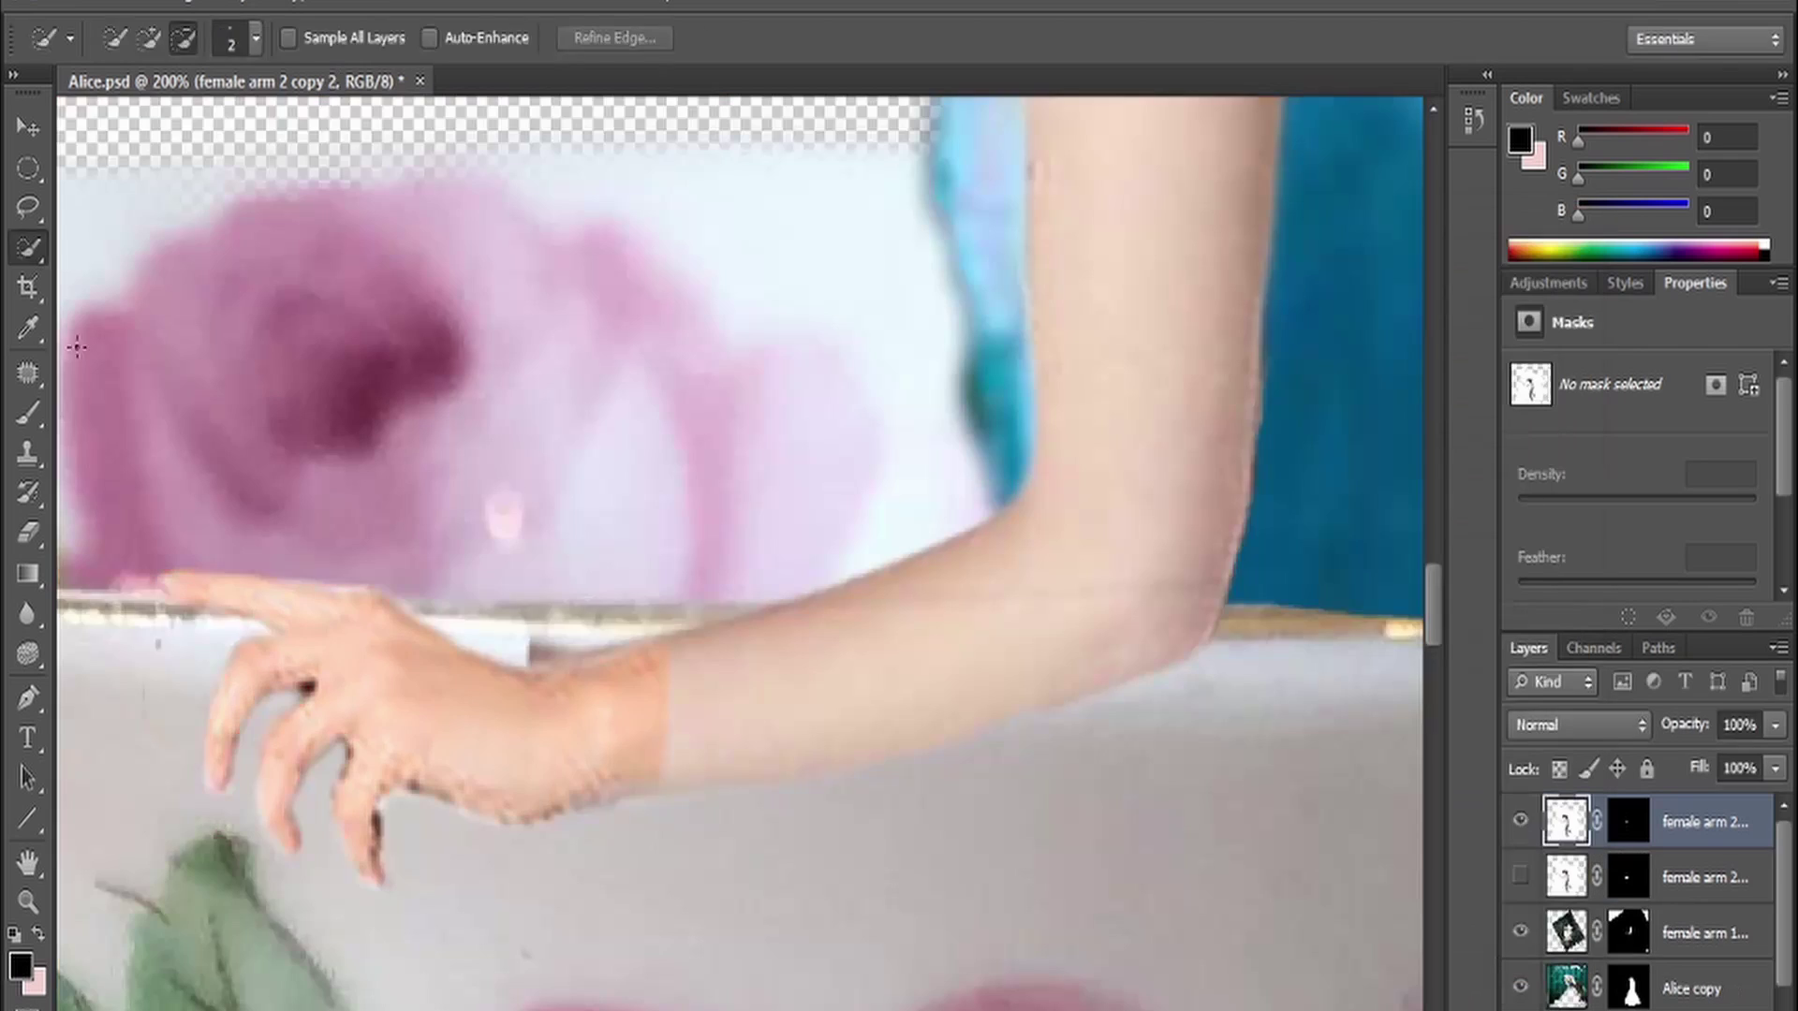
pyautogui.press('e')
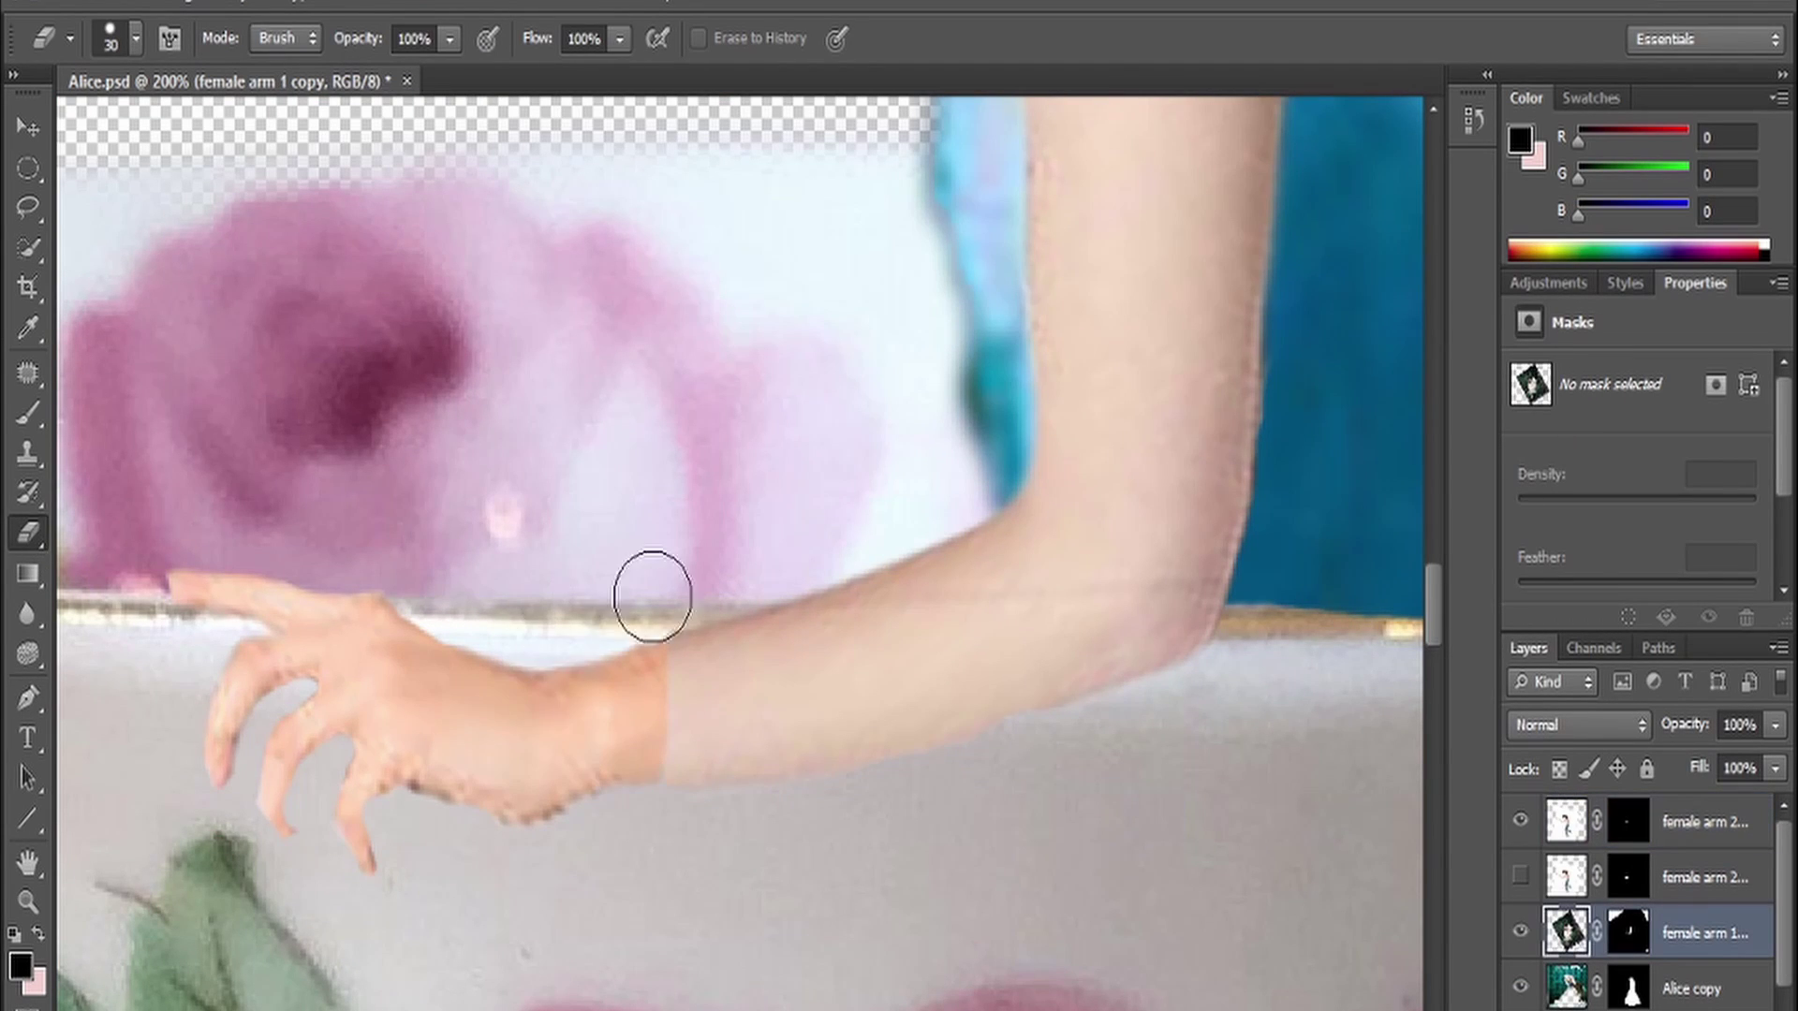
pyautogui.hotkey('ctrl', '0')
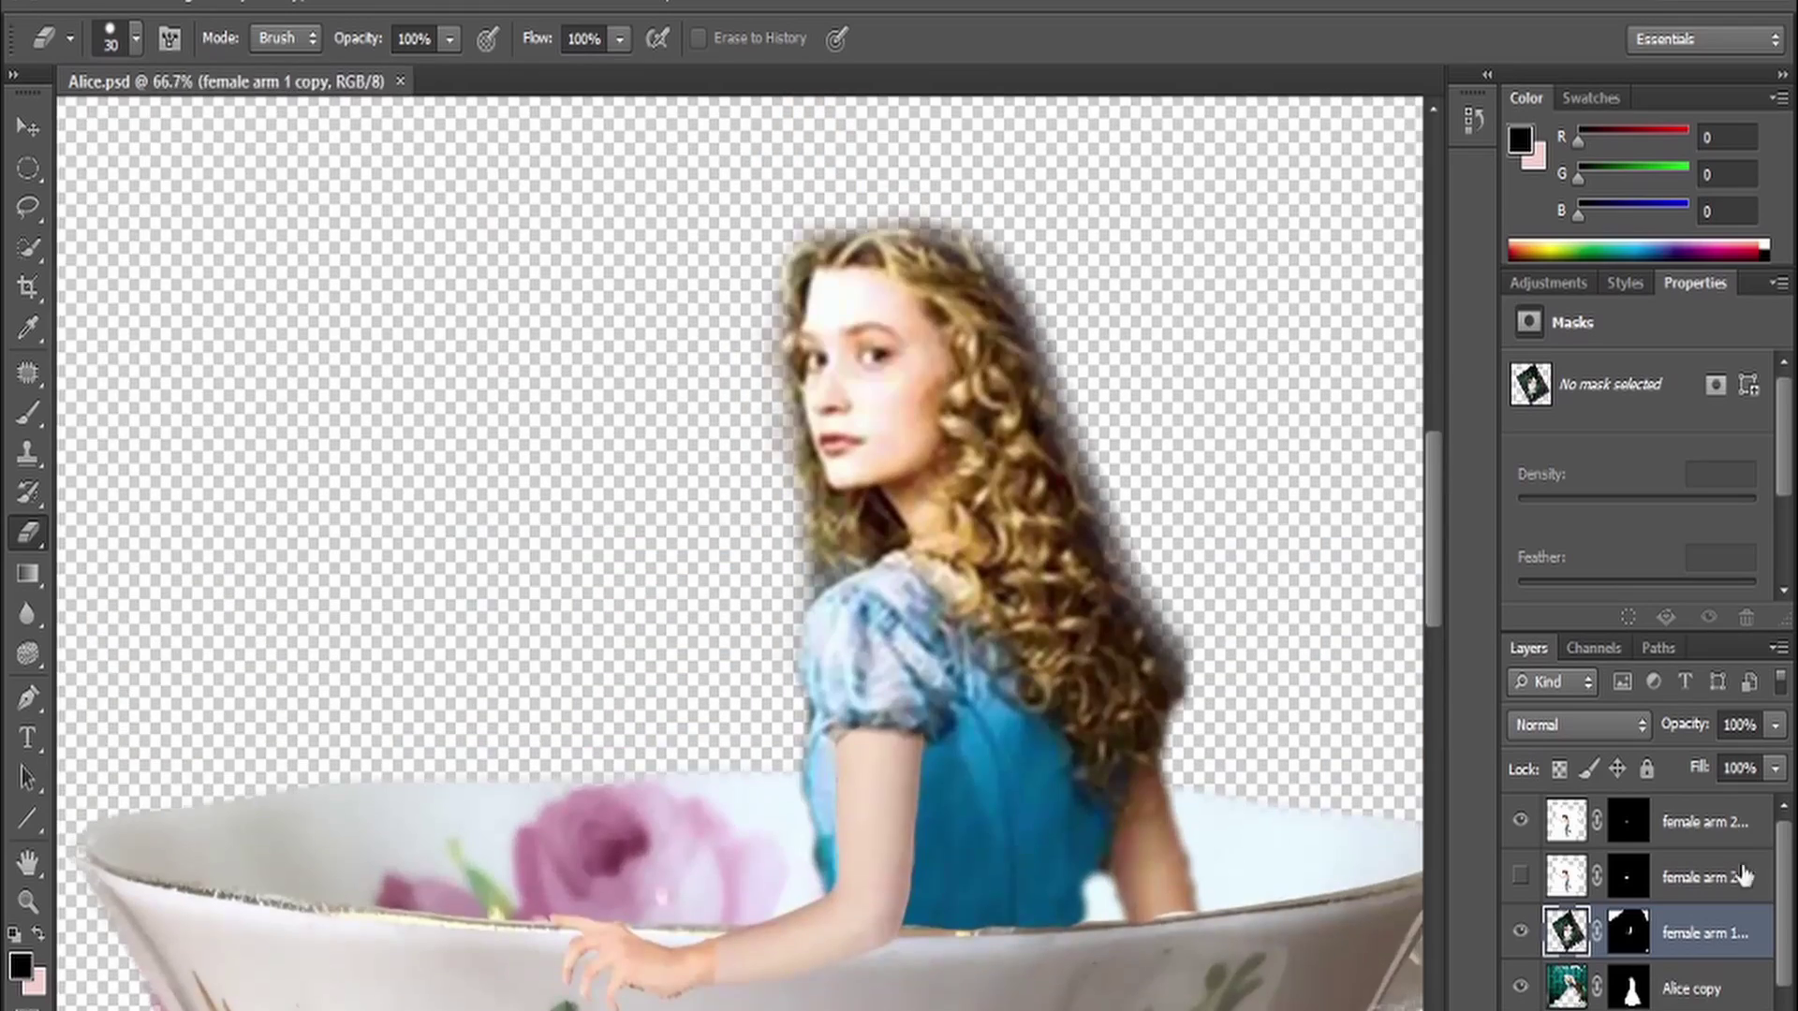
pyautogui.click(1634, 815)
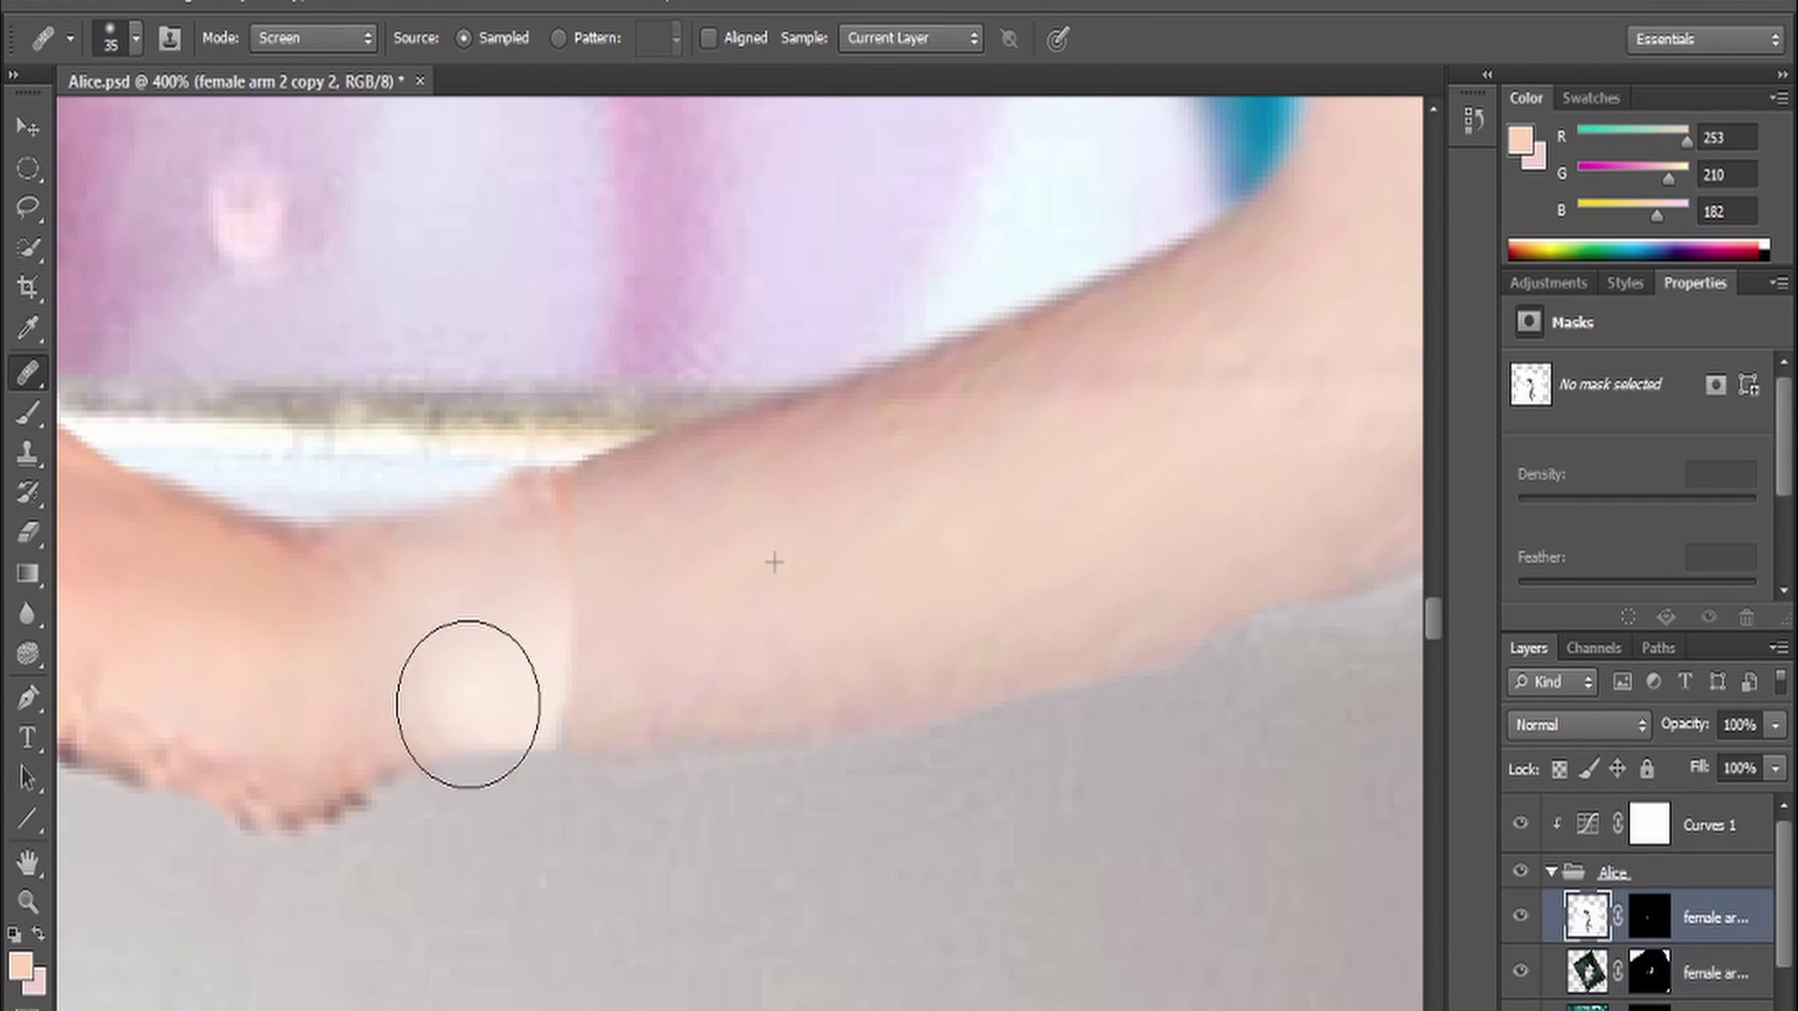
# Heal the dark blemish and clone skin over the arm-to-hand seam
pyautogui.moveTo(646, 547); pyautogui.dragTo(802, 553)
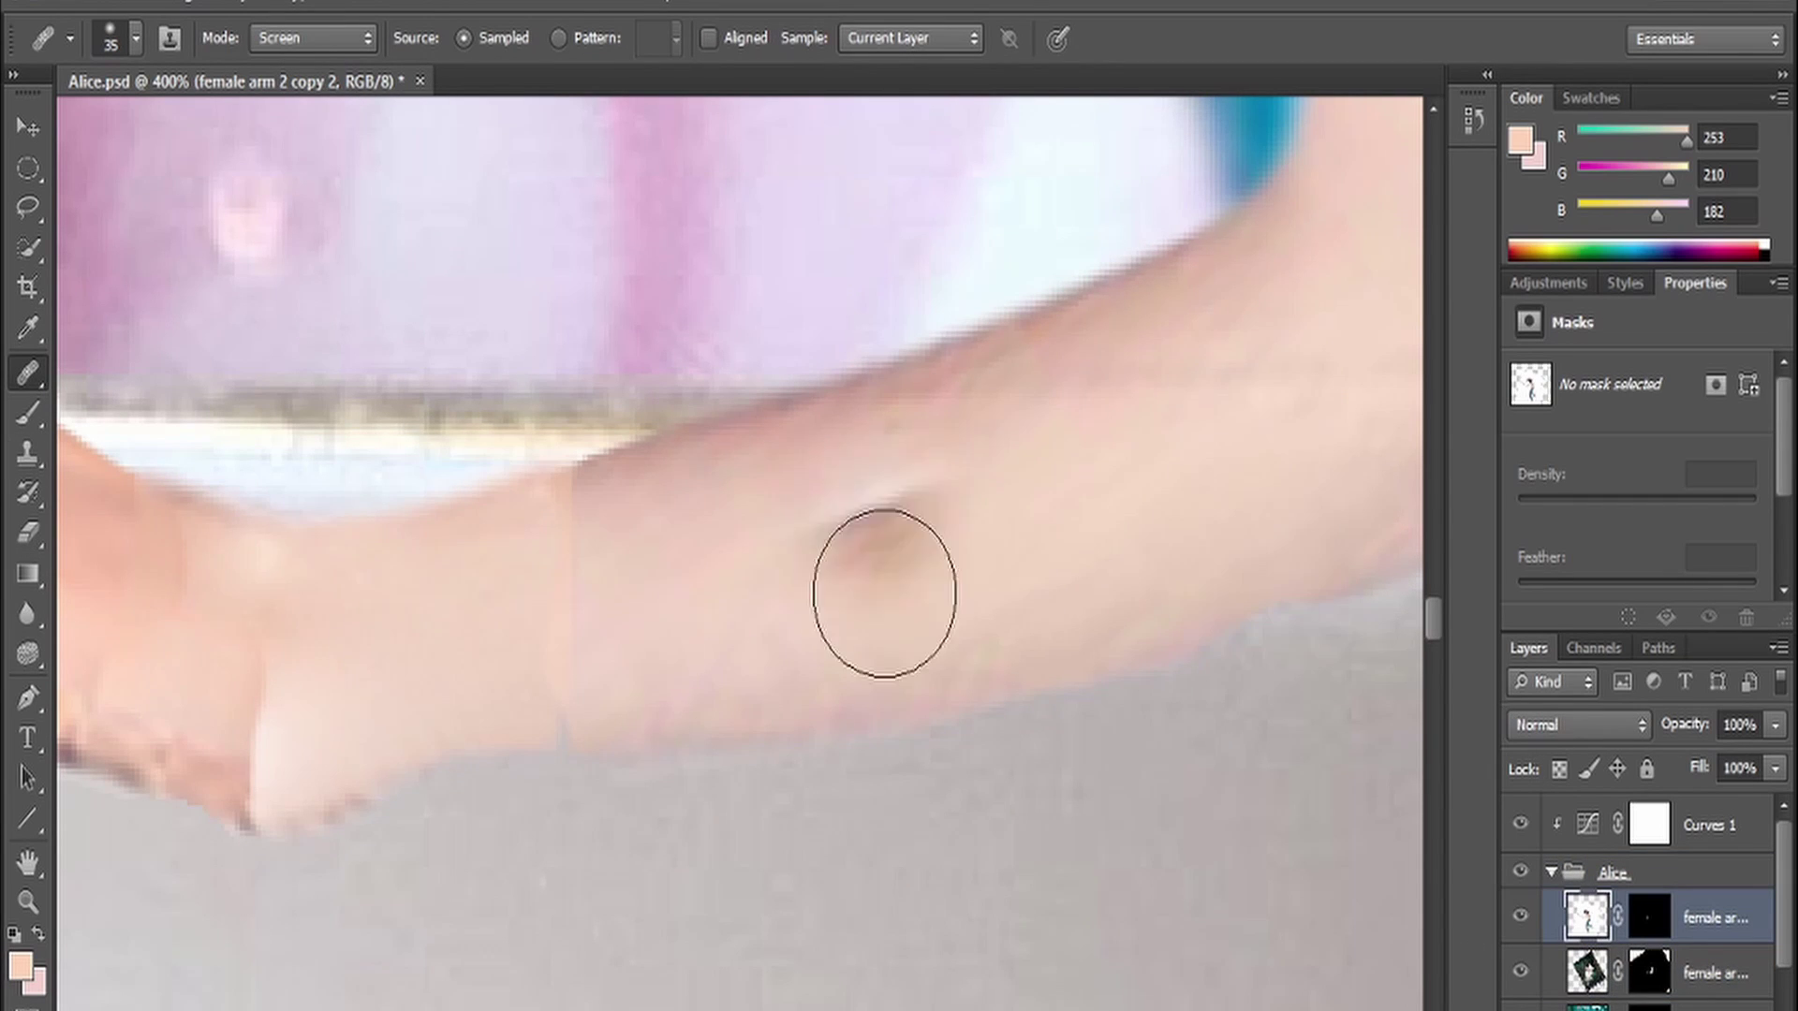
pyautogui.click(27, 453)
pyautogui.moveTo(948, 691)
pyautogui.mouseDown()
pyautogui.moveTo(514, 735)
pyautogui.moveTo(756, 691)
pyautogui.moveTo(592, 483)
pyautogui.mouseUp()
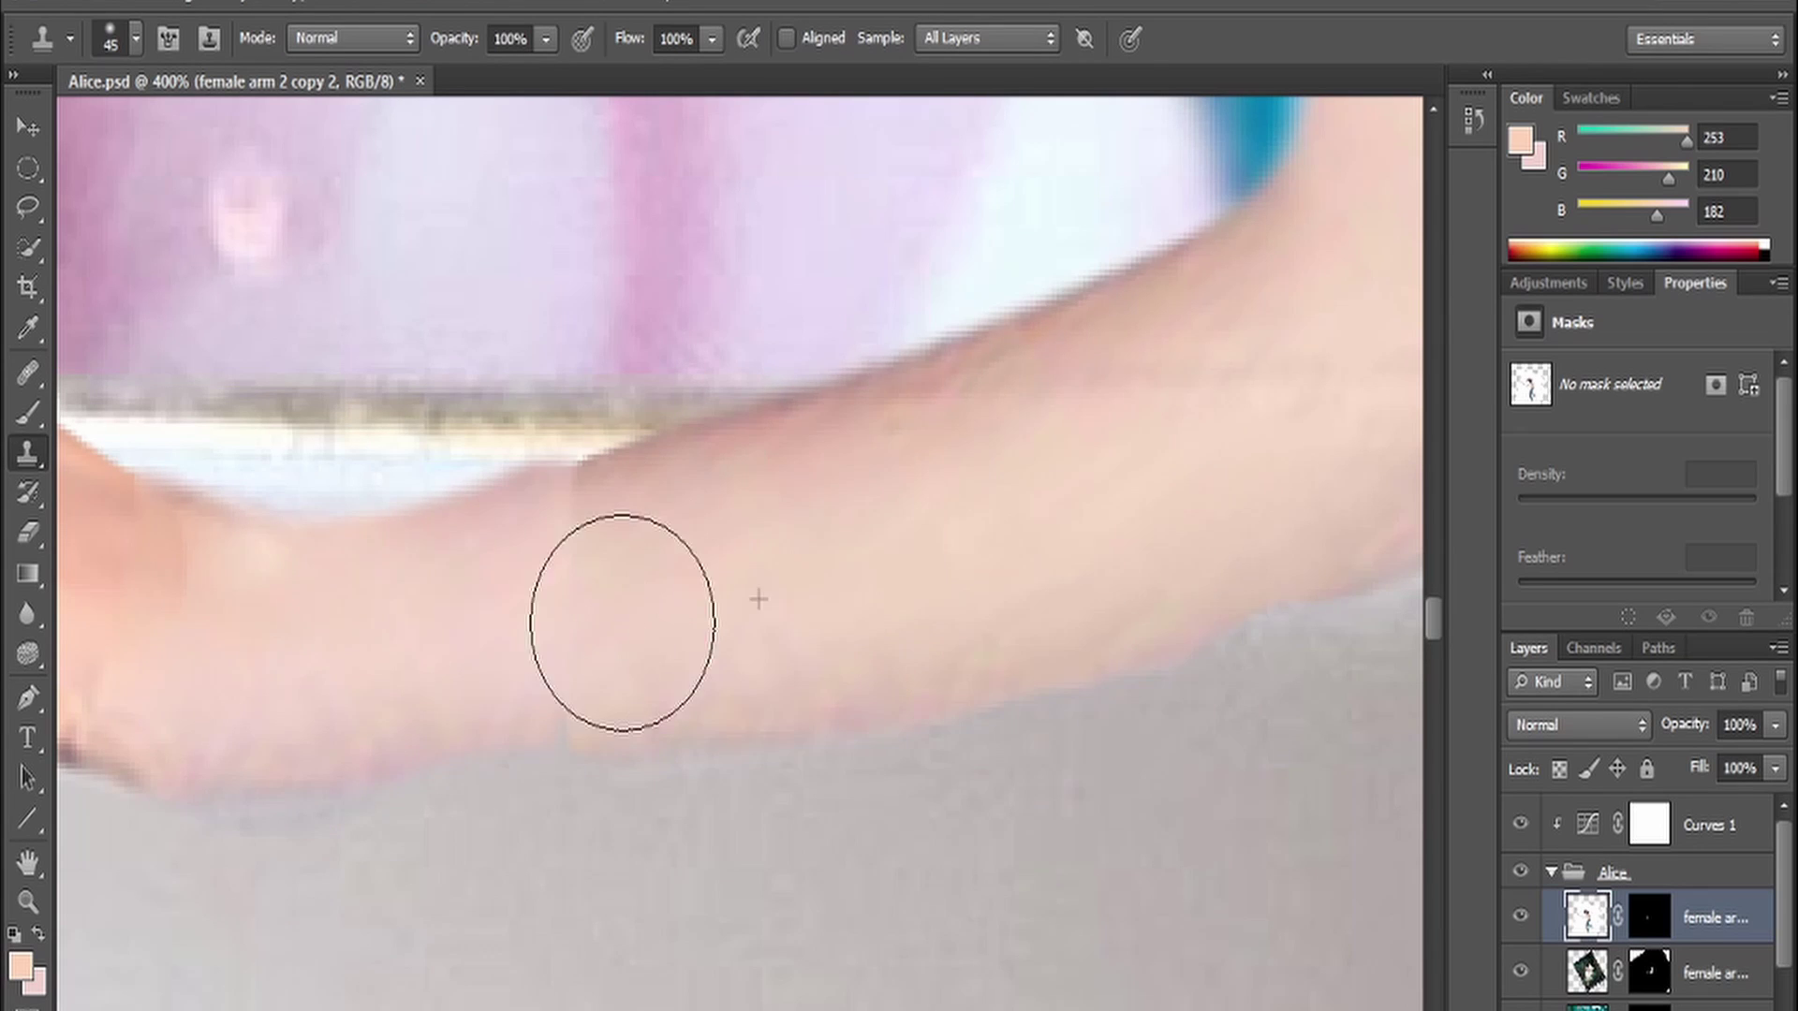
# Add a drop shadow to the Alice group
pyautogui.scroll(-5, 1083, 643)
pyautogui.scroll(-3, 1080, 627)
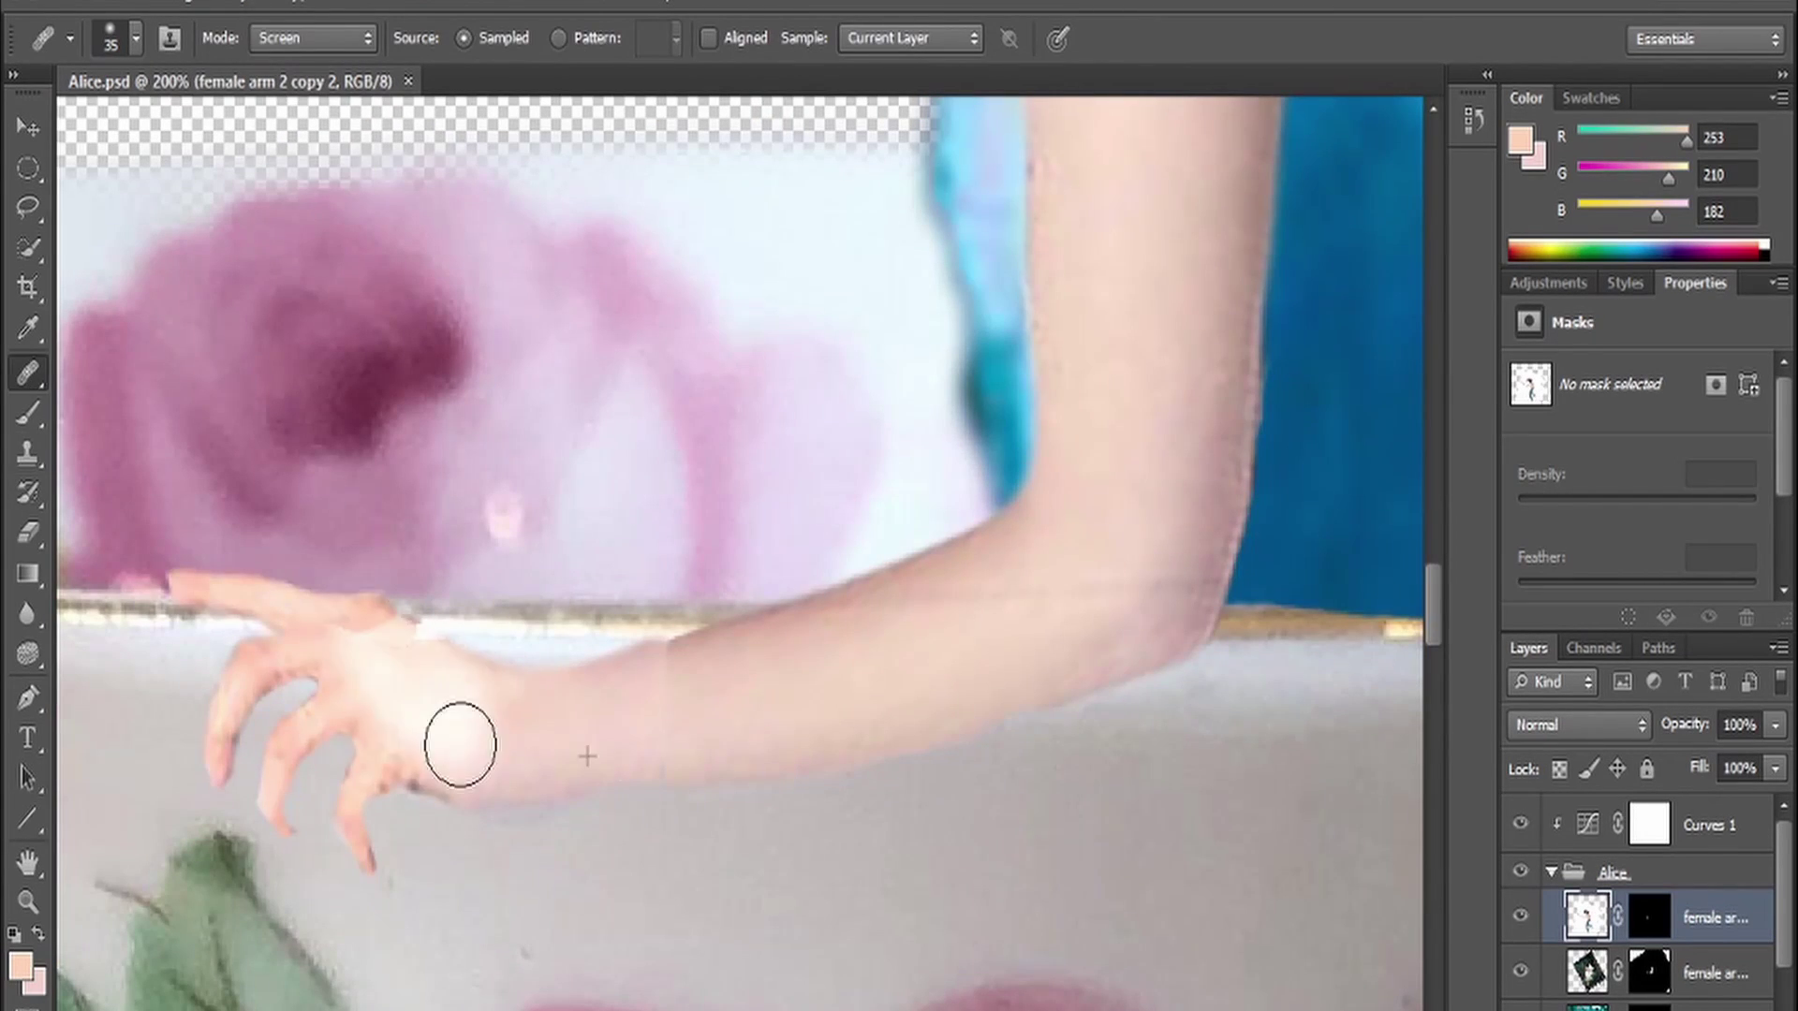
pyautogui.scroll(-5, 876, 720)
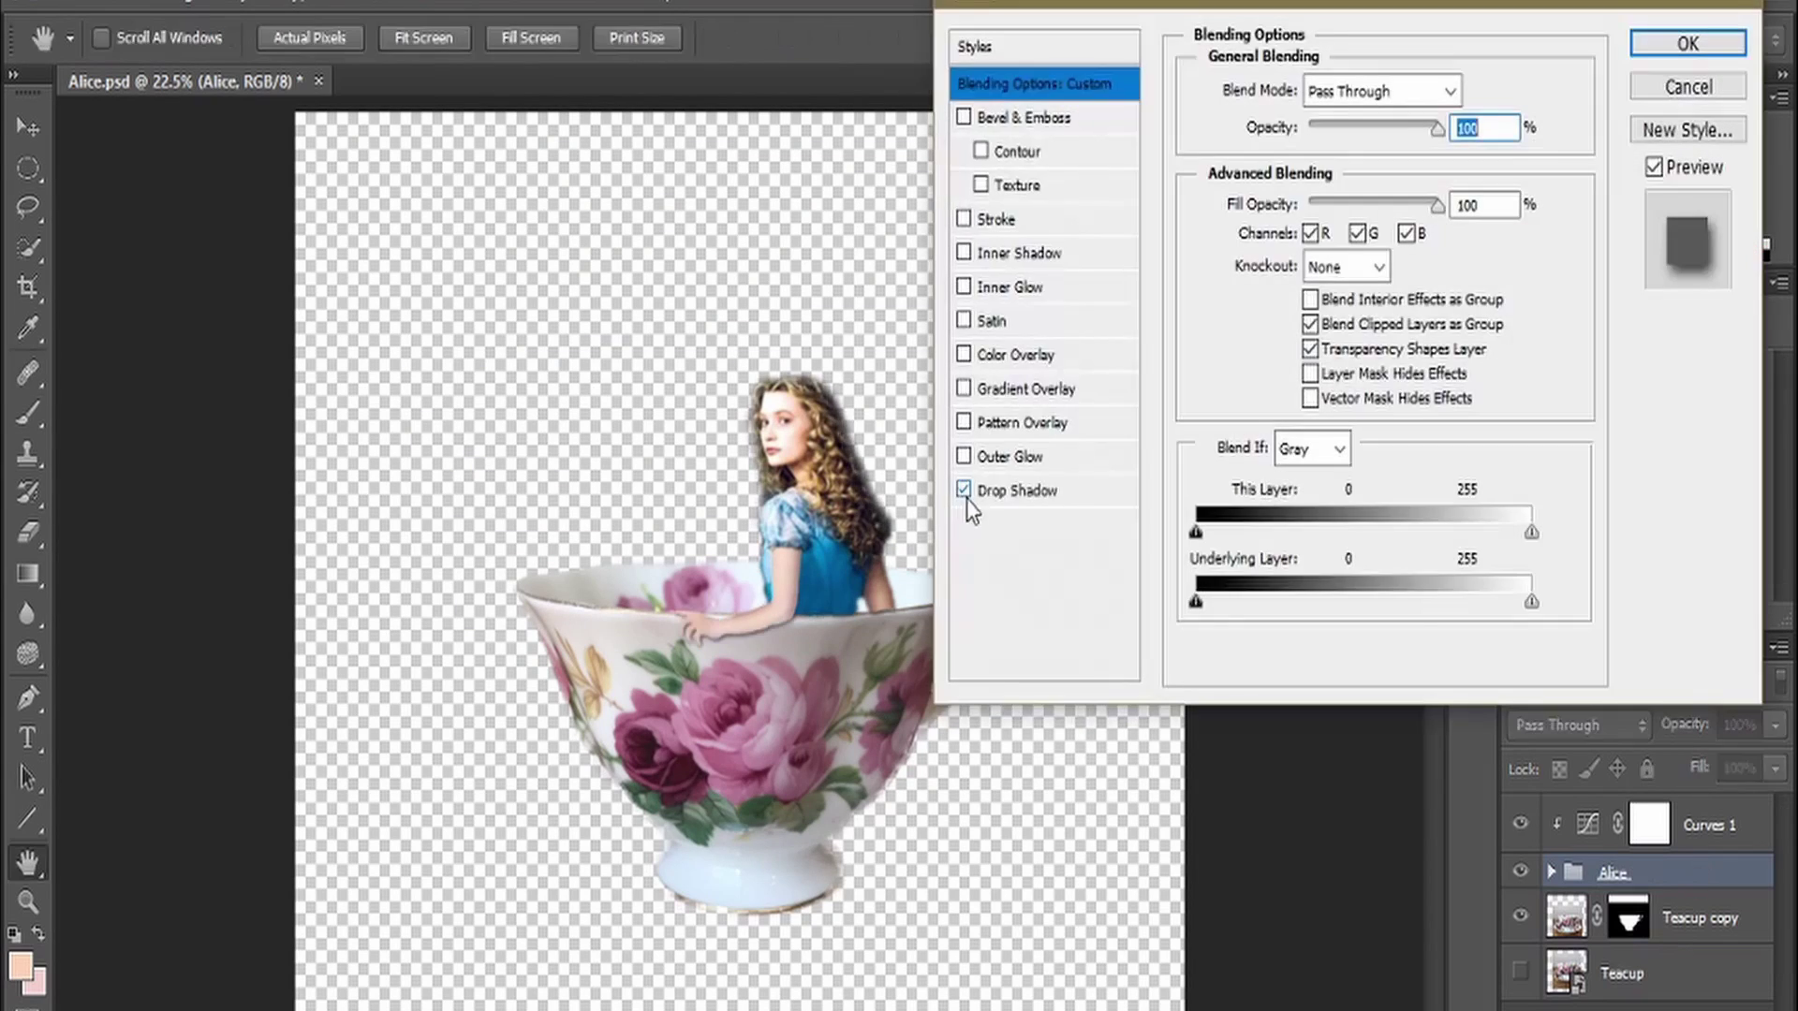
pyautogui.click(1016, 489)
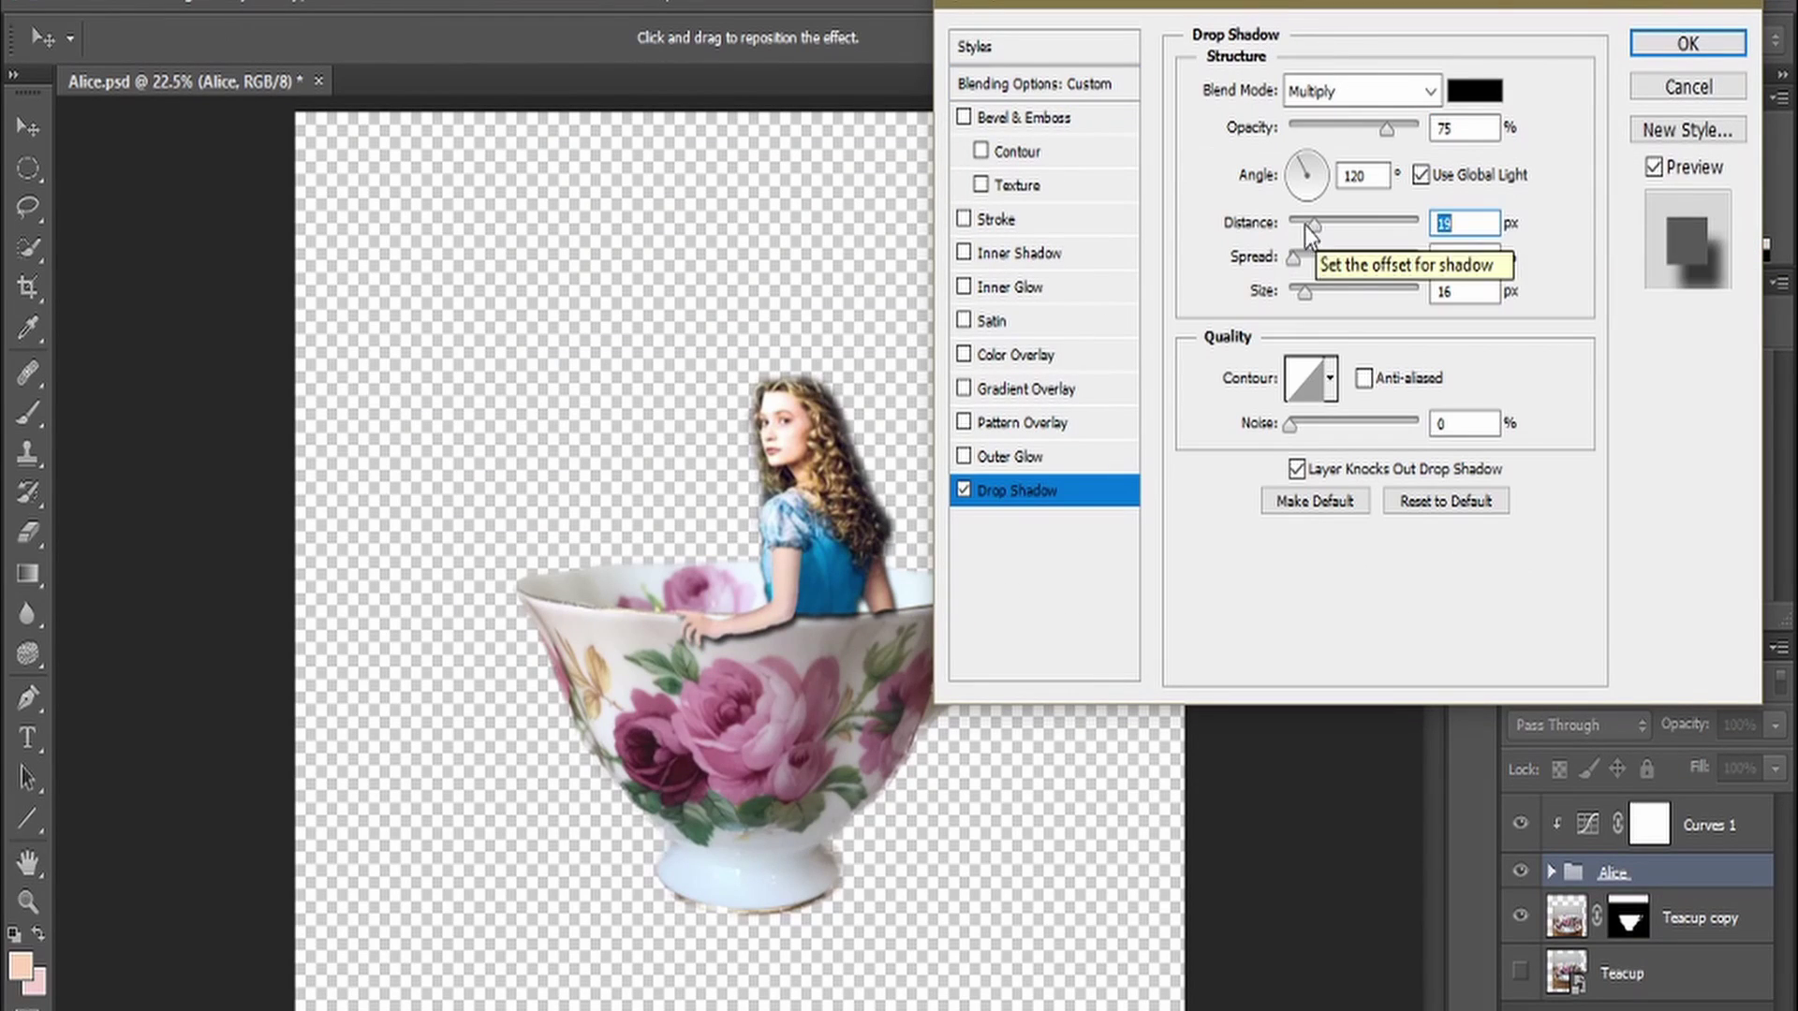
# Confirm the drop shadow and separate it into its own layer
pyautogui.press('Tab')
pyautogui.press('Return')
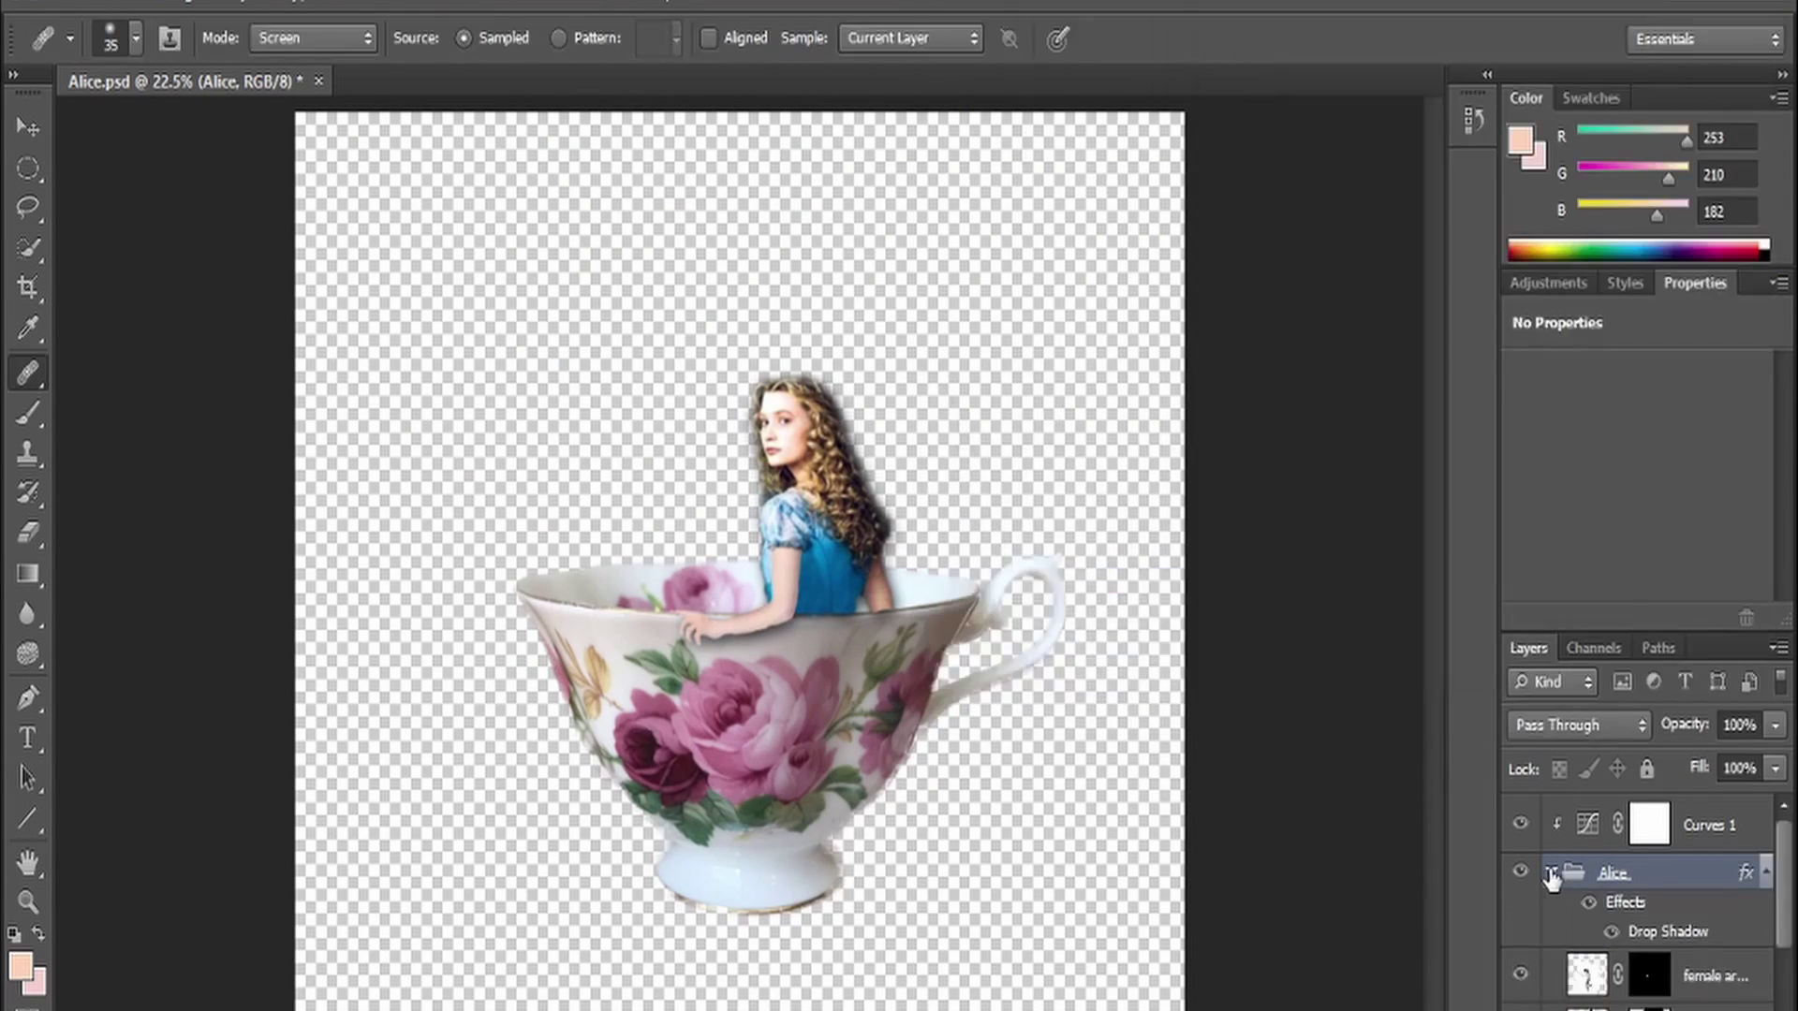
pyautogui.click(1706, 913)
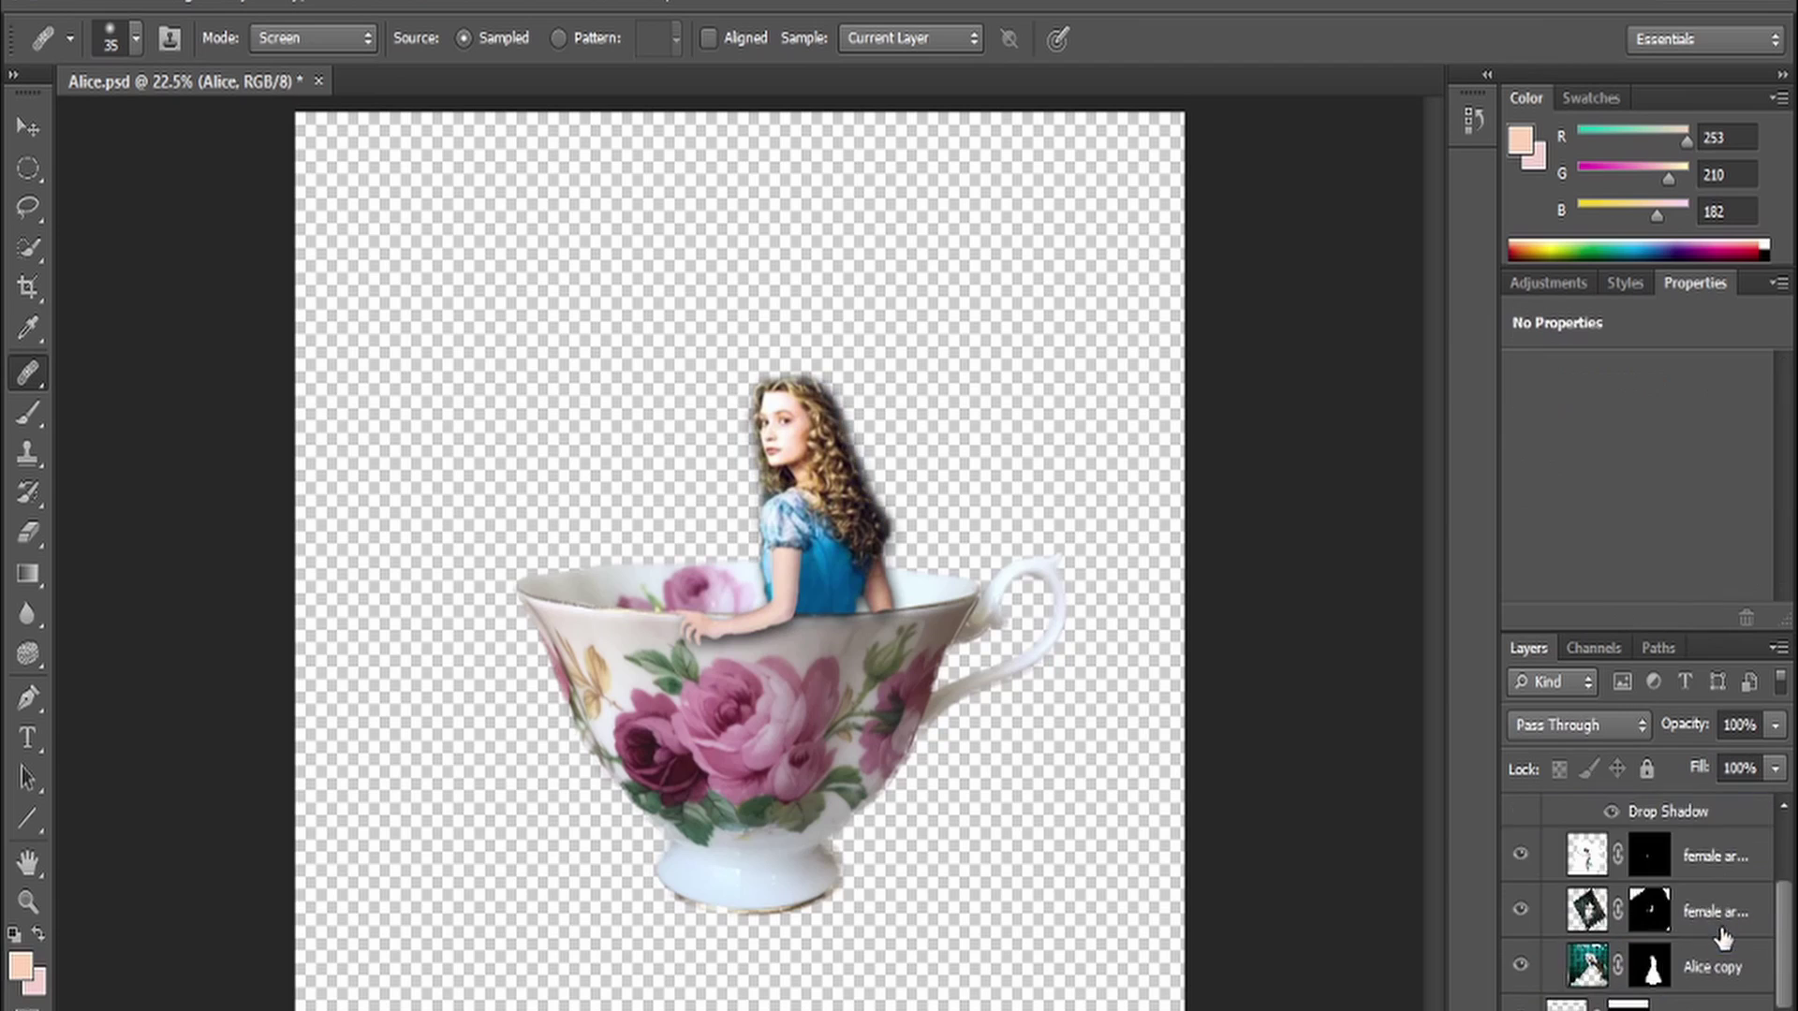
pyautogui.rightClick(1743, 869)
pyautogui.press('Escape')
# Shift Alice's shadow down onto the cup and erase parts of it
pyautogui.press('v')
pyautogui.moveTo(686, 553); pyautogui.dragTo(693, 573)
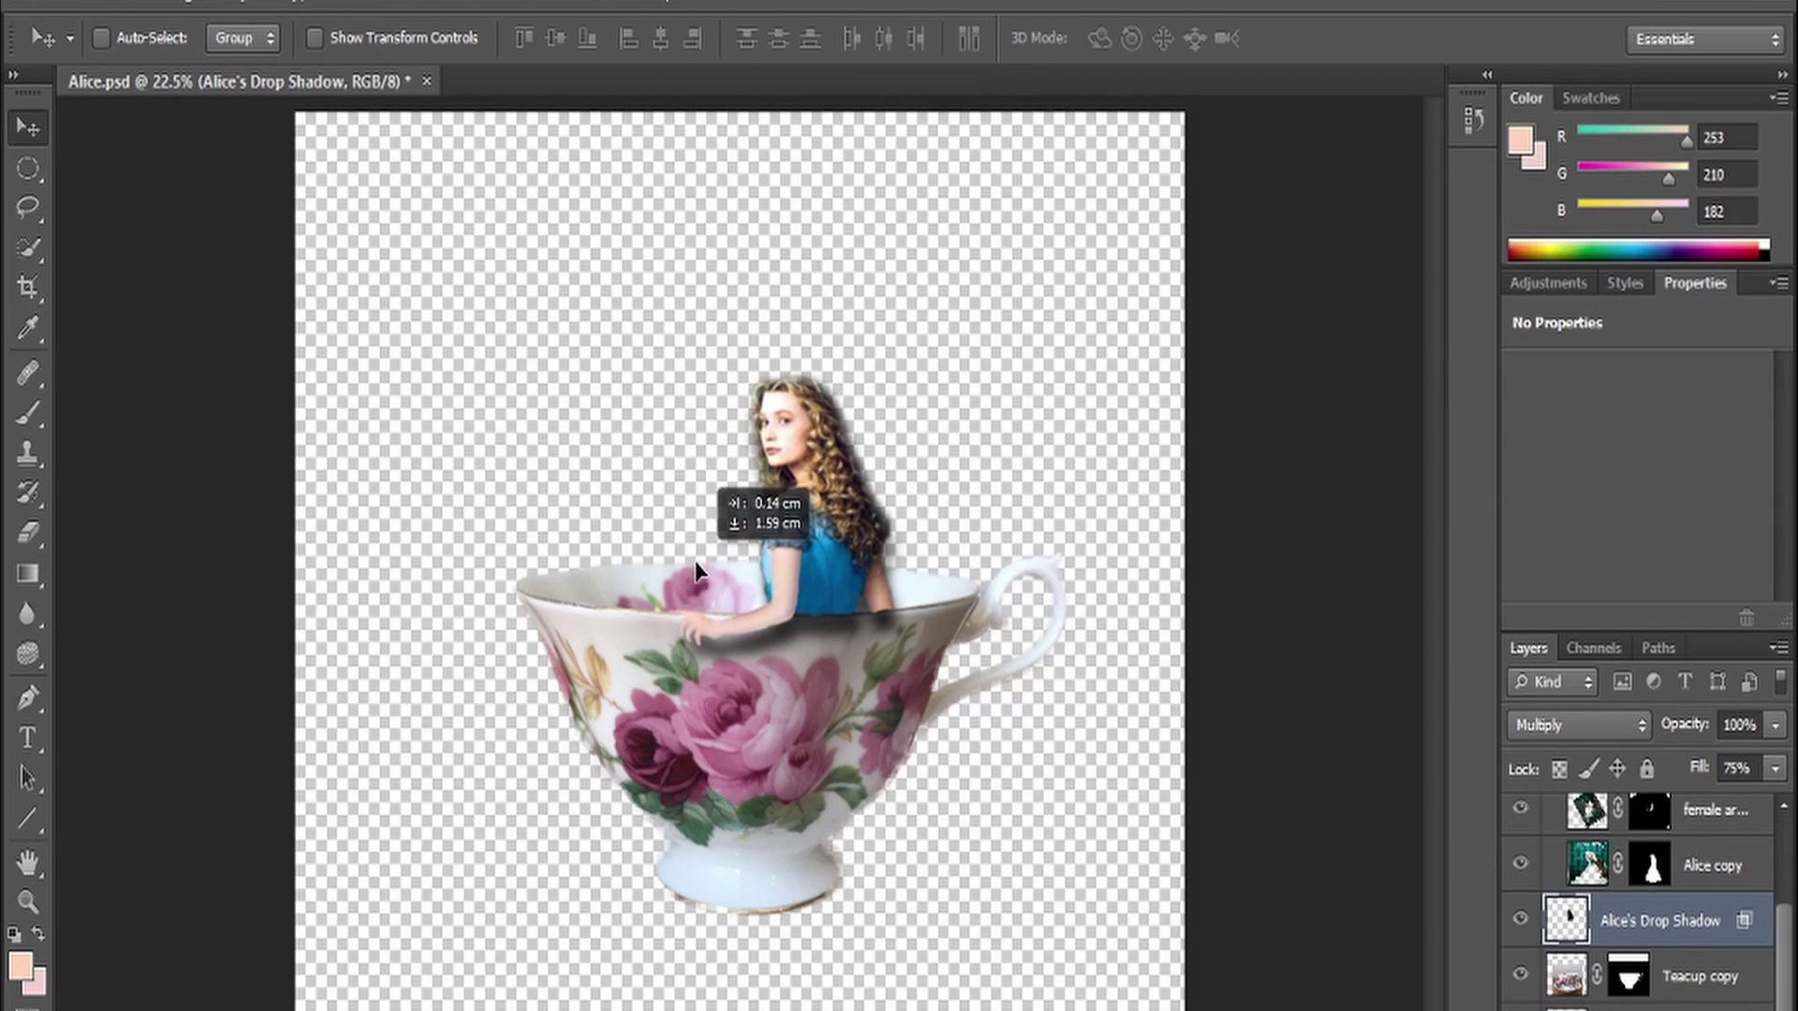
pyautogui.press('e')
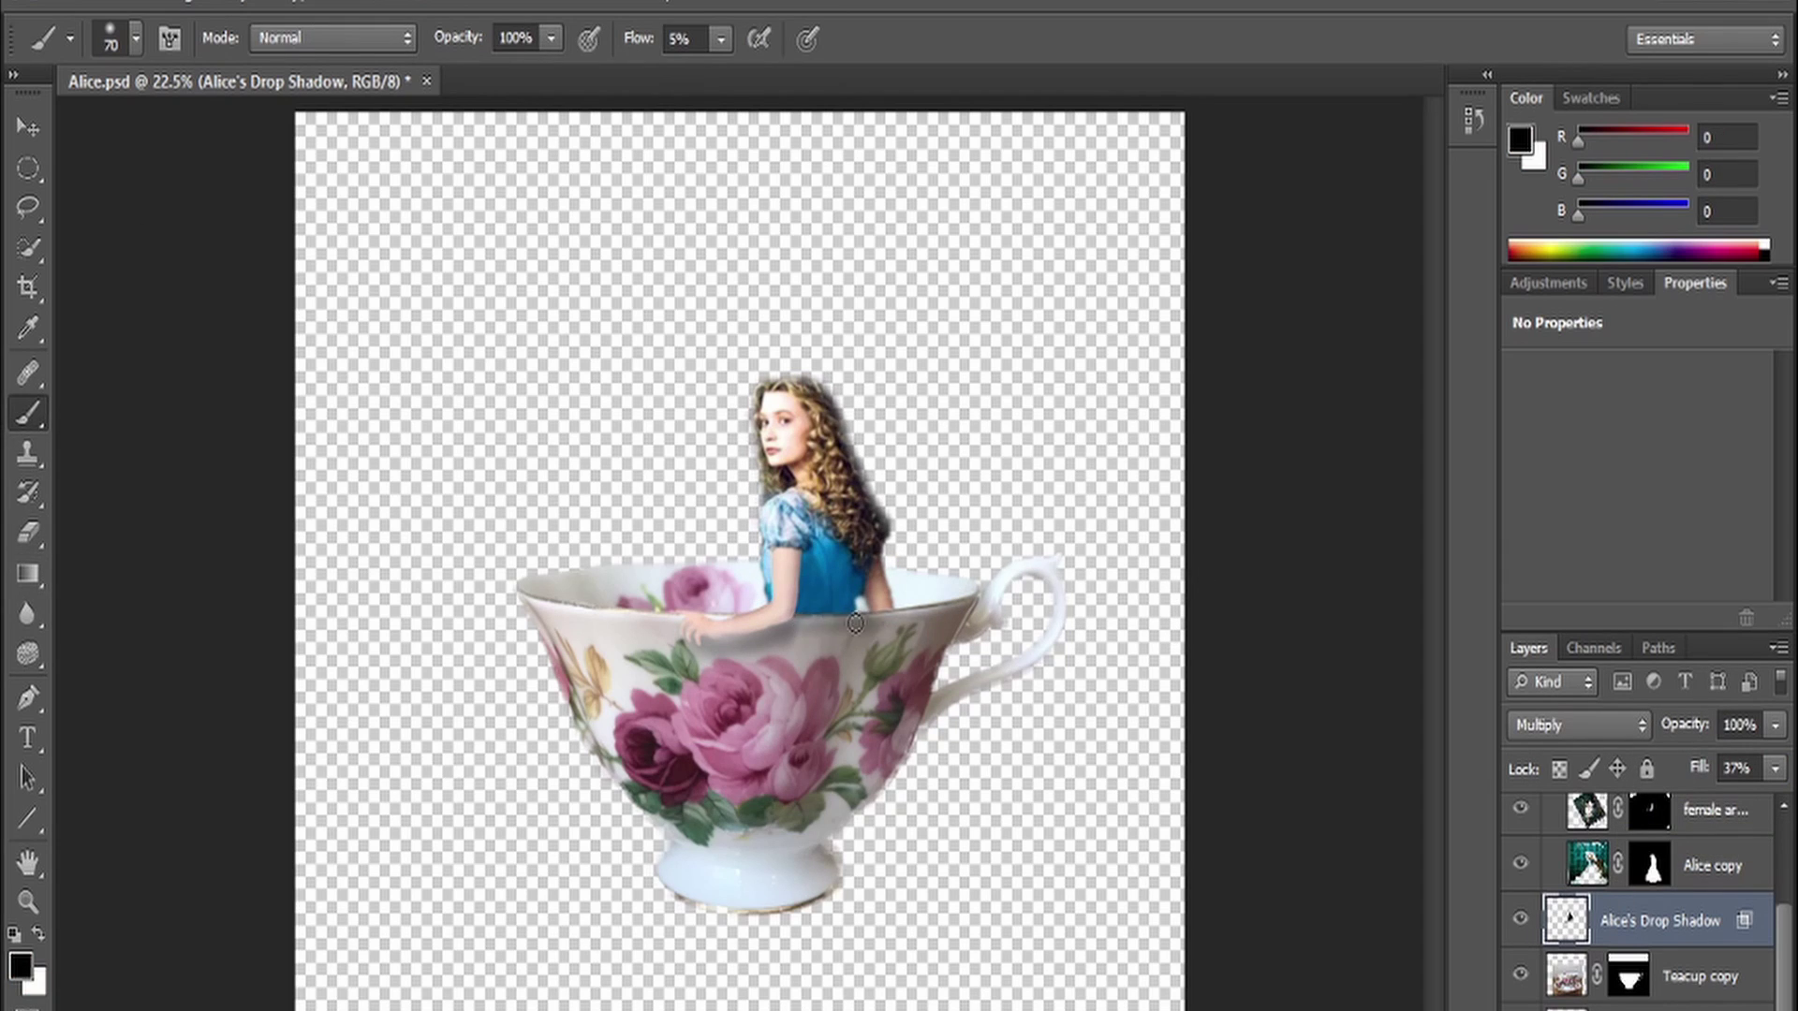
pyautogui.scroll(3, 1544, 823)
pyautogui.scroll(-2, 1535, 845)
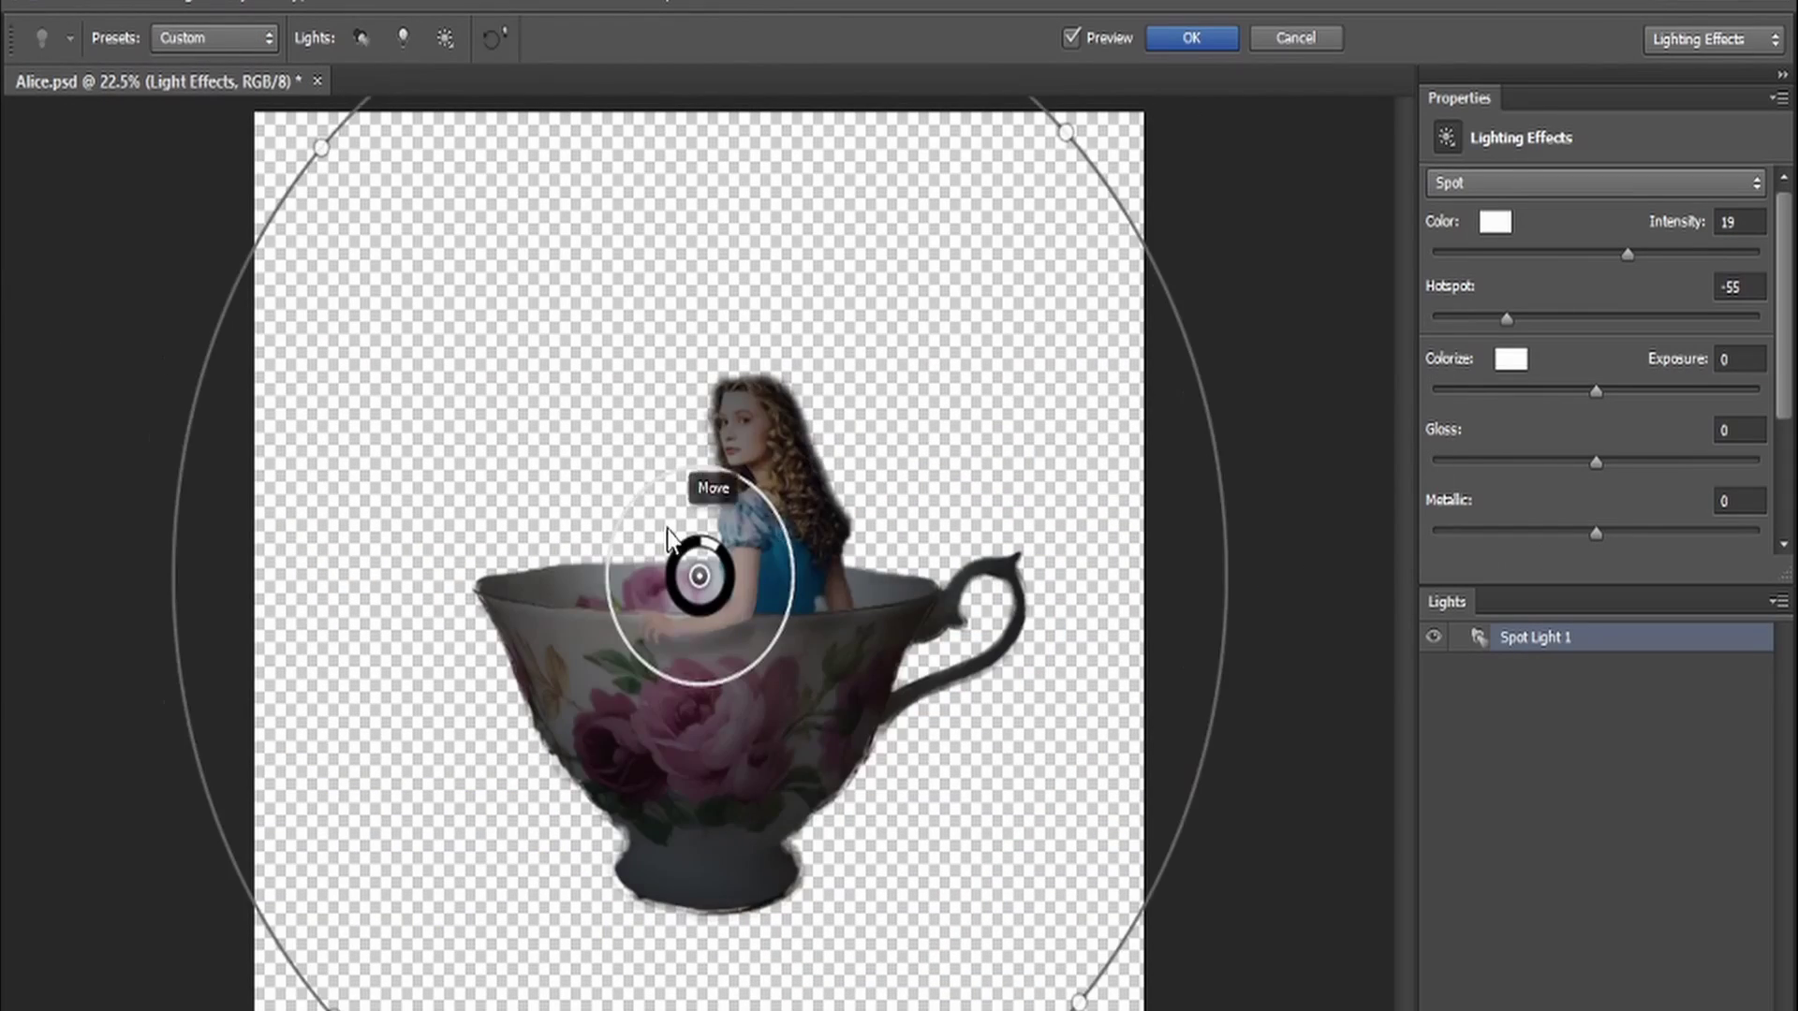
# Spotlight Alice's teacup group with Lighting Effects, tuning the spot's ellipse, hotspot and intensity
pyautogui.moveTo(666, 538); pyautogui.dragTo(803, 562)
pyautogui.moveTo(690, 474); pyautogui.dragTo(726, 417)
pyautogui.moveTo(942, 474); pyautogui.dragTo(1007, 360)
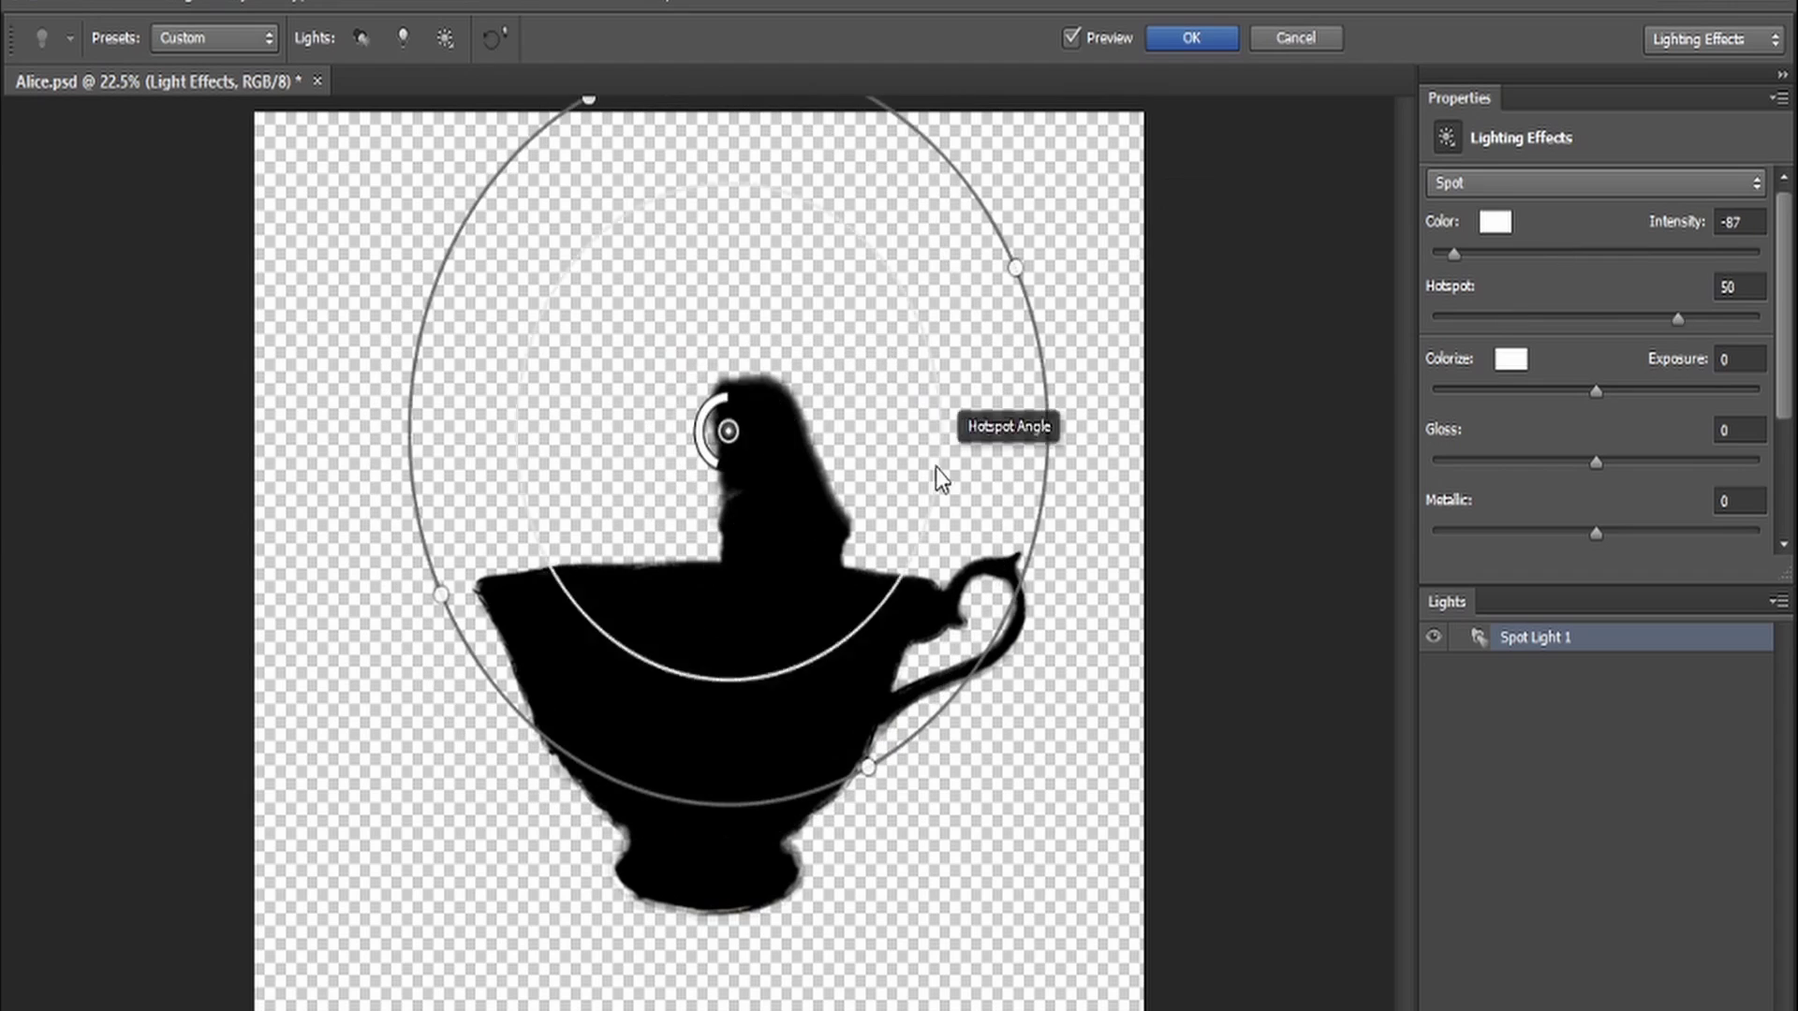
pyautogui.moveTo(726, 418)
pyautogui.mouseDown()
pyautogui.moveTo(749, 585)
pyautogui.moveTo(674, 562)
pyautogui.mouseUp()
pyautogui.moveTo(936, 882)
pyautogui.mouseDown()
pyautogui.moveTo(983, 922)
pyautogui.moveTo(924, 402)
pyautogui.moveTo(1003, 462)
pyautogui.moveTo(1004, 232)
pyautogui.mouseUp()
pyautogui.press('Return')
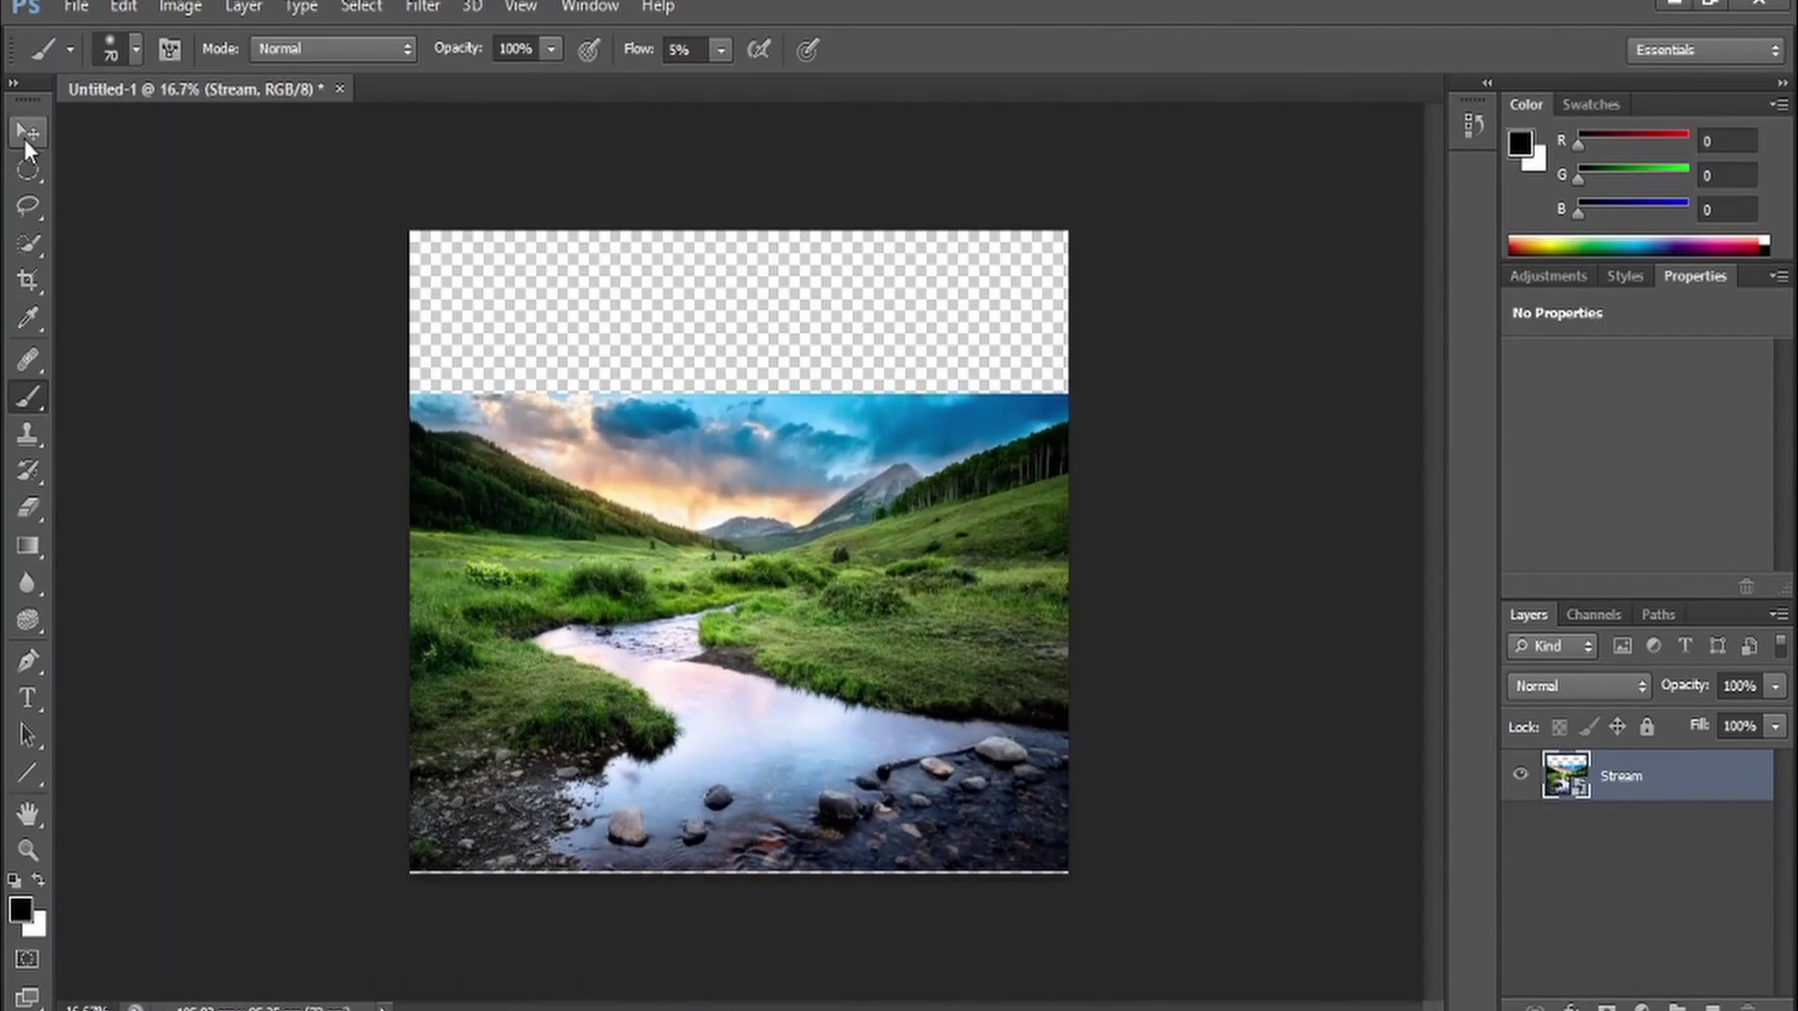
# Move the Stream photo lower, lasso-select the valley, and position the Mountain photo
pyautogui.press('v')
pyautogui.moveTo(913, 592); pyautogui.dragTo(913, 740)
pyautogui.click(28, 206)
pyautogui.moveTo(422, 559); pyautogui.dragTo(576, 625)
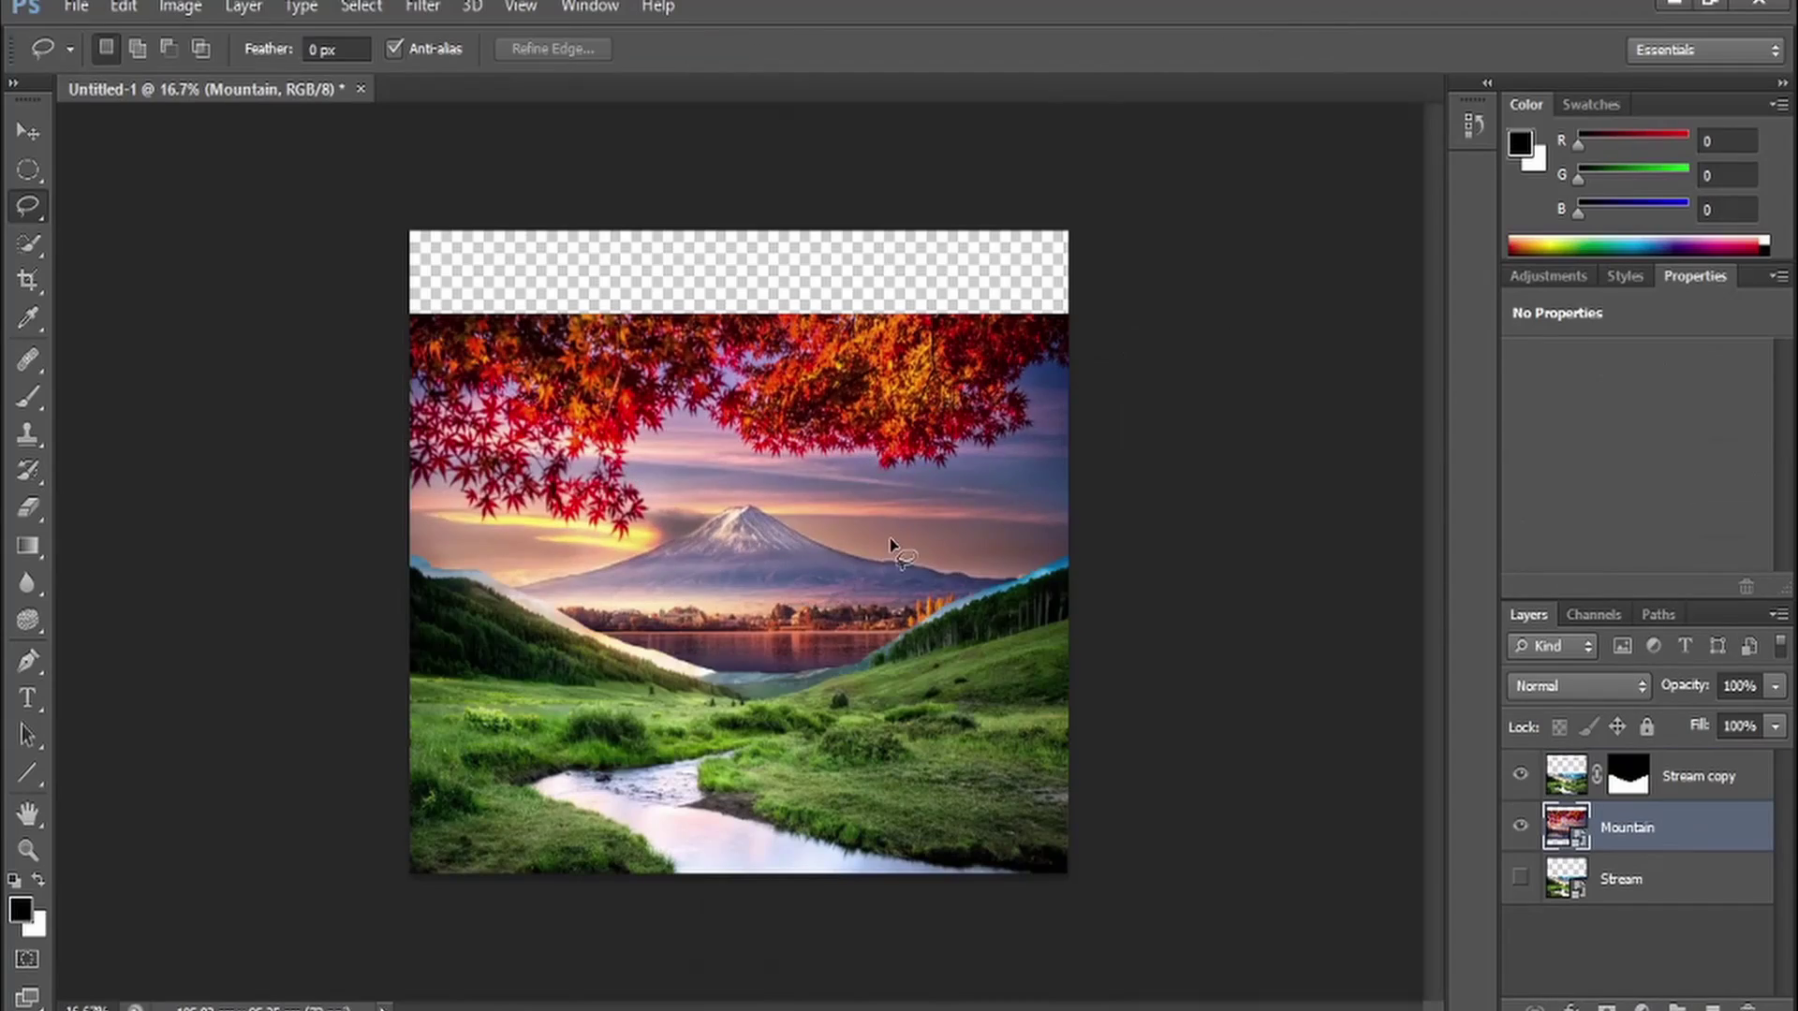
pyautogui.press('v')
pyautogui.moveTo(889, 541); pyautogui.dragTo(894, 682)
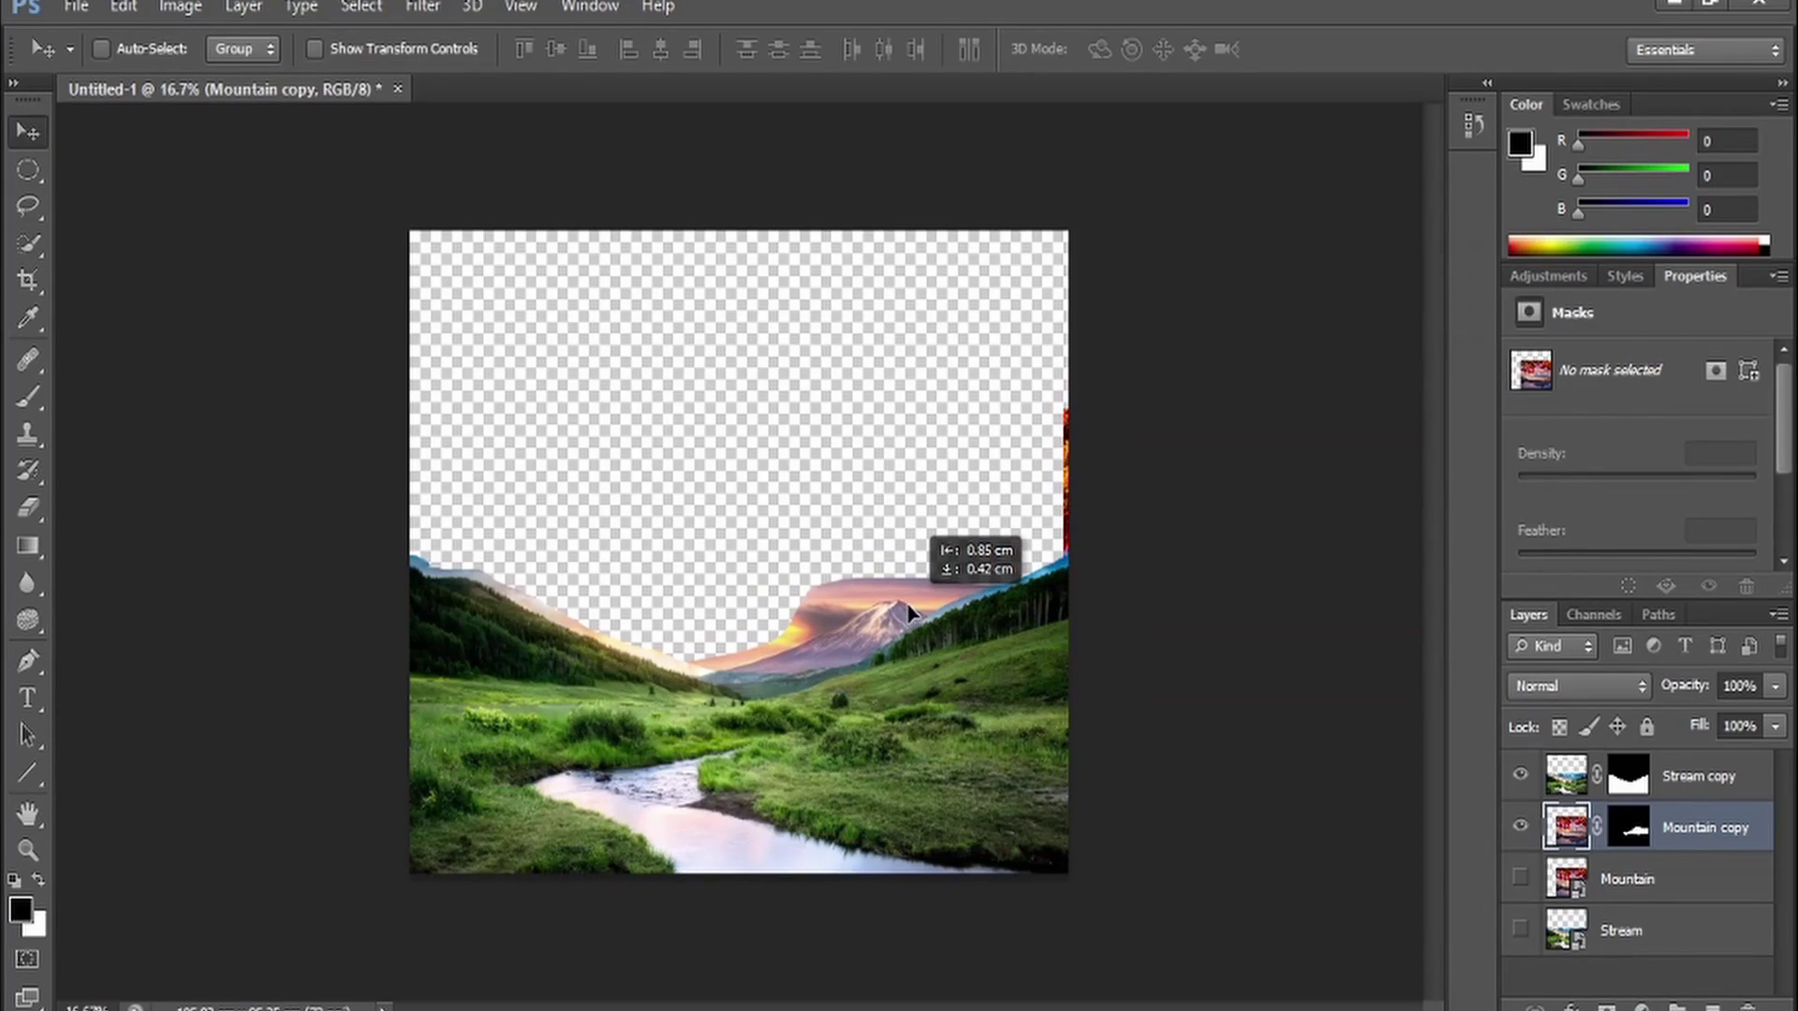
# Set the eraser brush size to 50 and scale the mountain layer into place
pyautogui.press('Return')
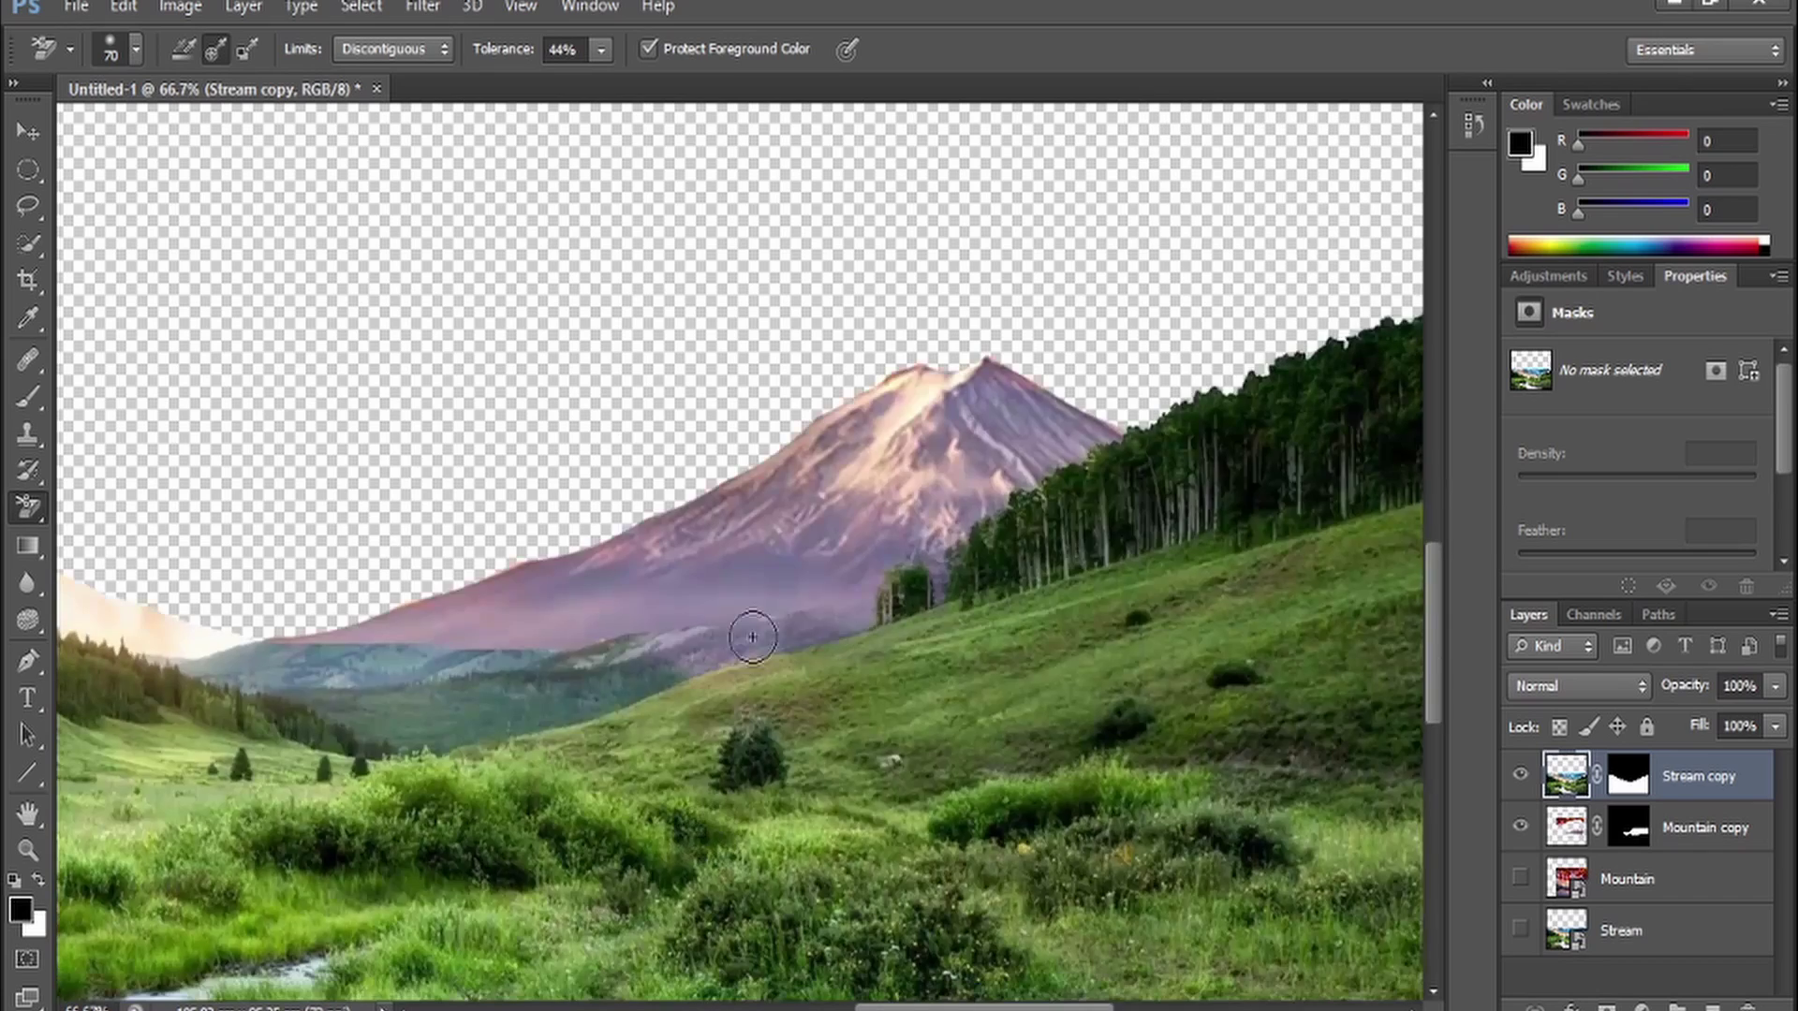
pyautogui.click(136, 48)
pyautogui.press('Return')
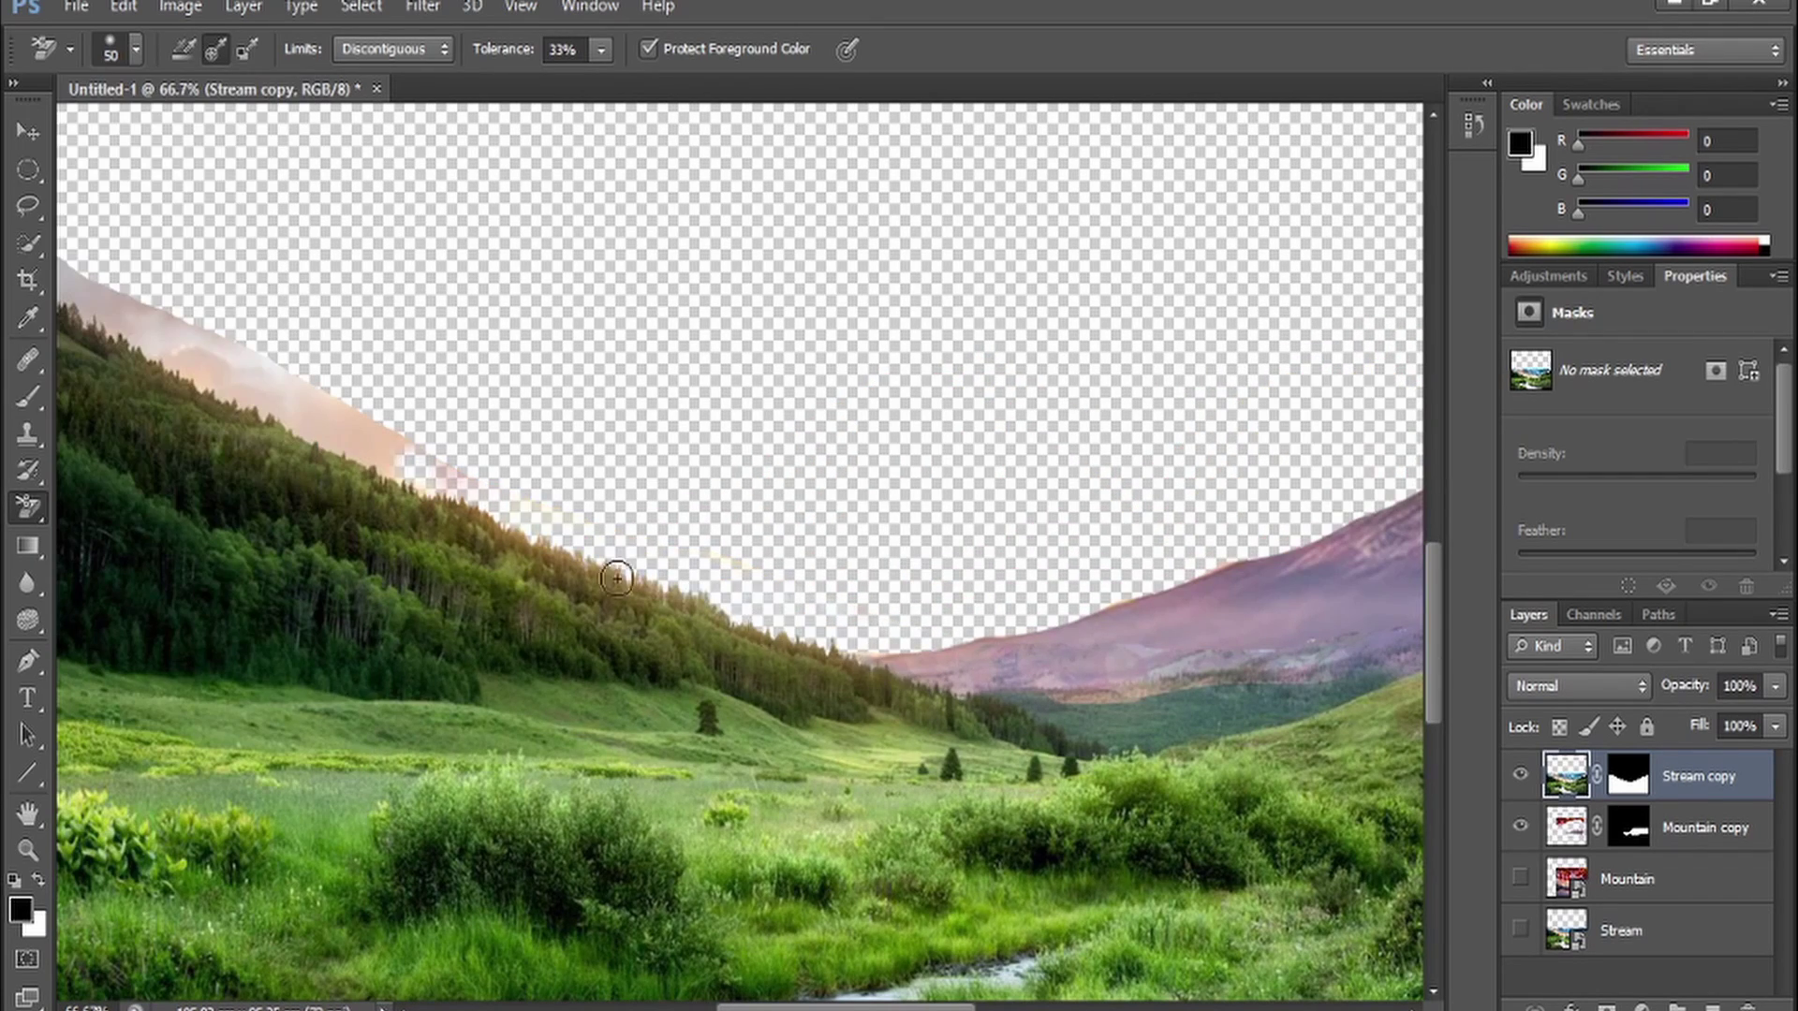
pyautogui.hotkey('ctrl', '0')
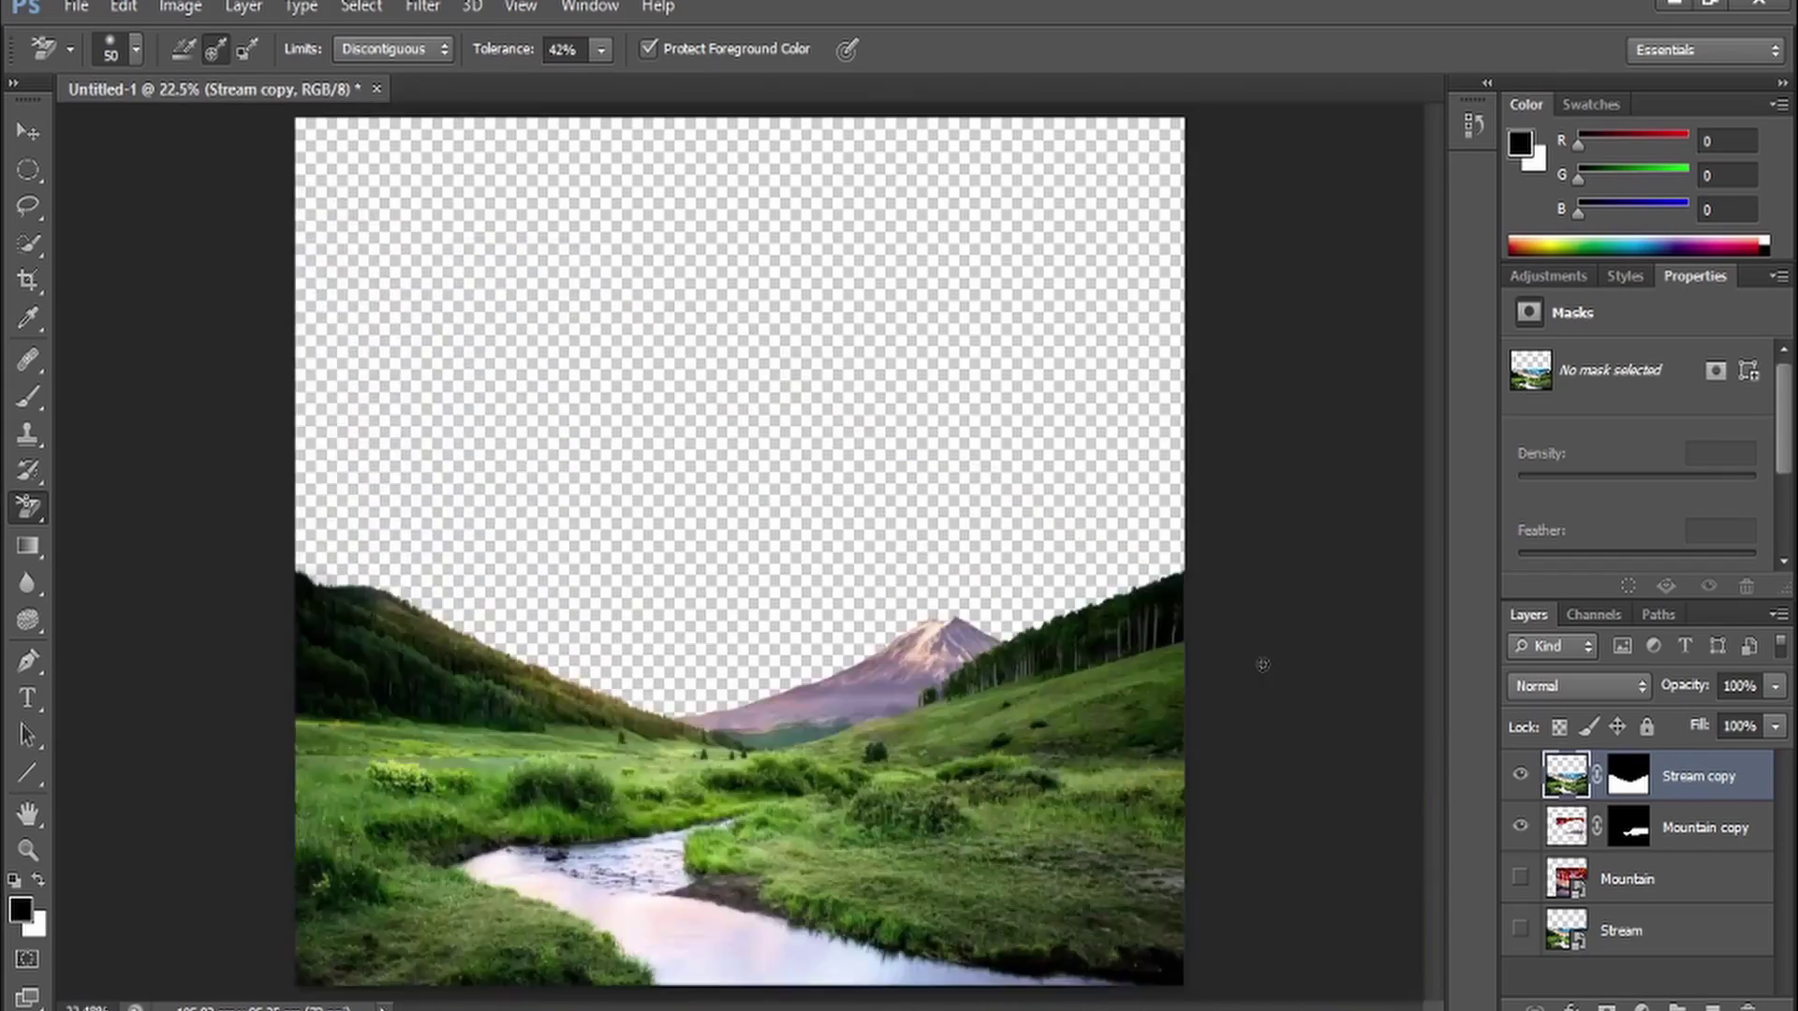
pyautogui.hotkey('ctrl', '1')
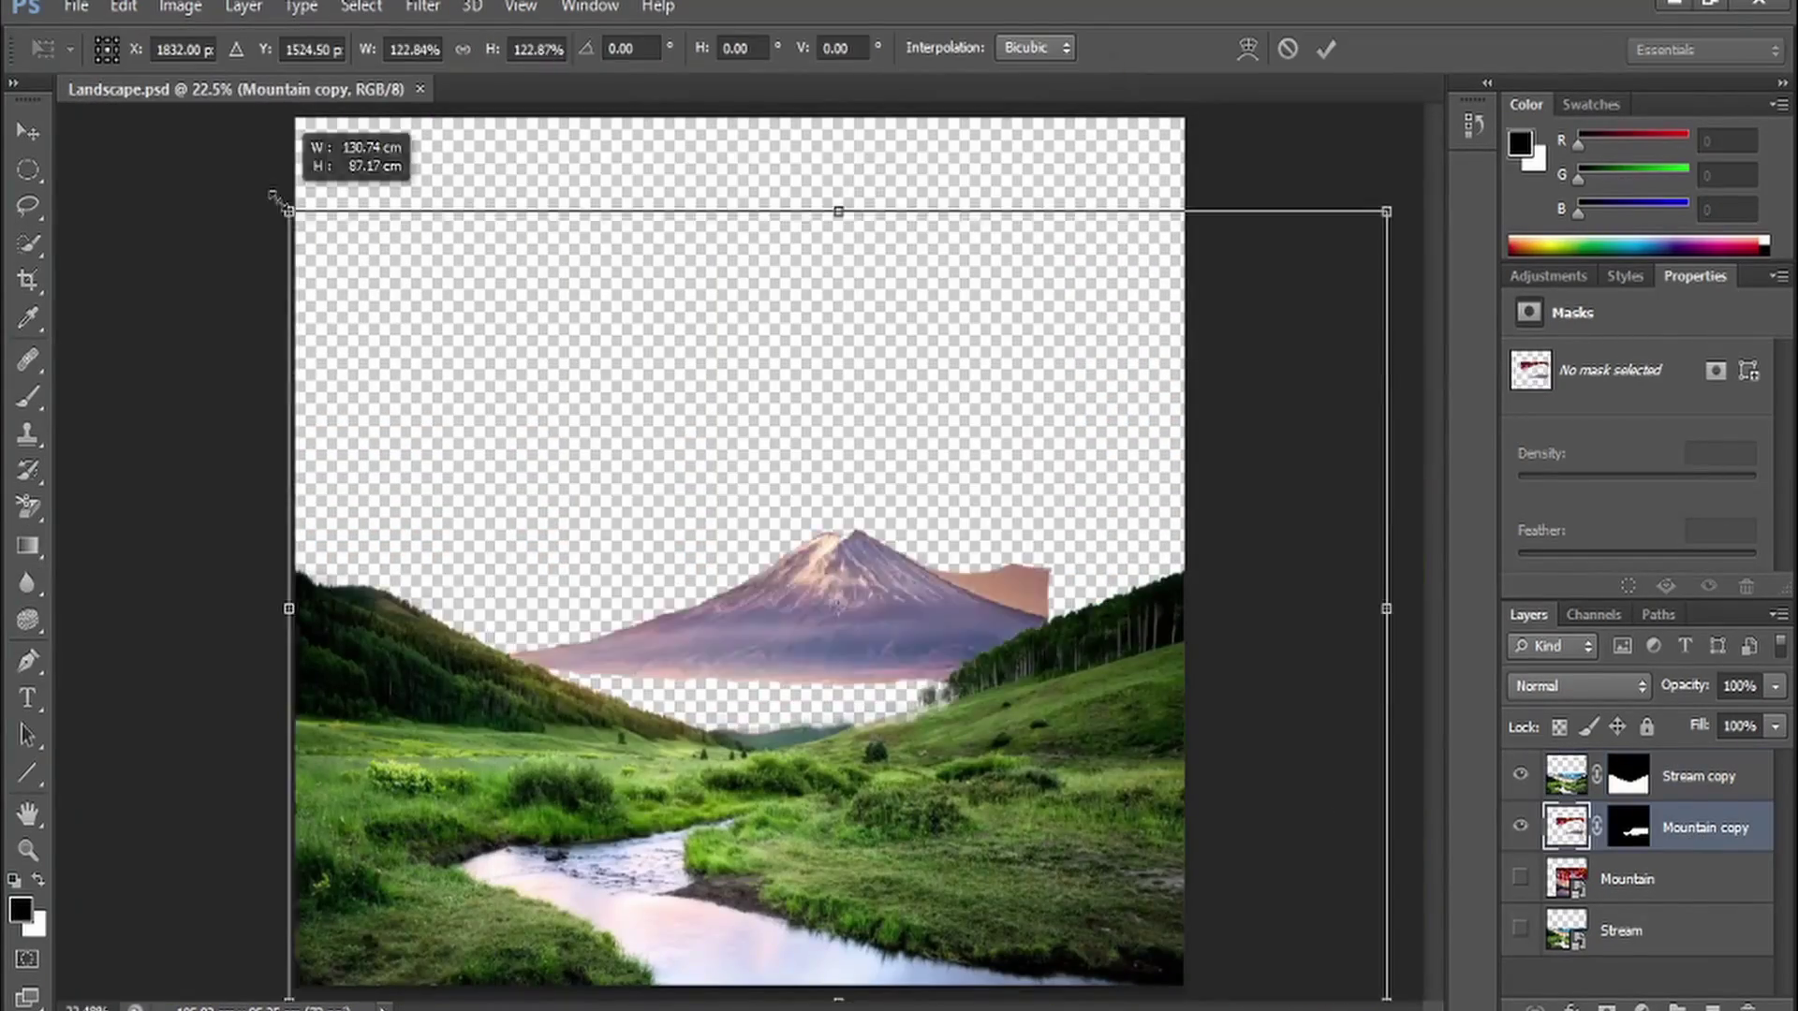
pyautogui.moveTo(279, 200); pyautogui.dragTo(854, 805)
# Flip the mountain horizontally, enlarge it and move it left
pyautogui.rightClick(1101, 421)
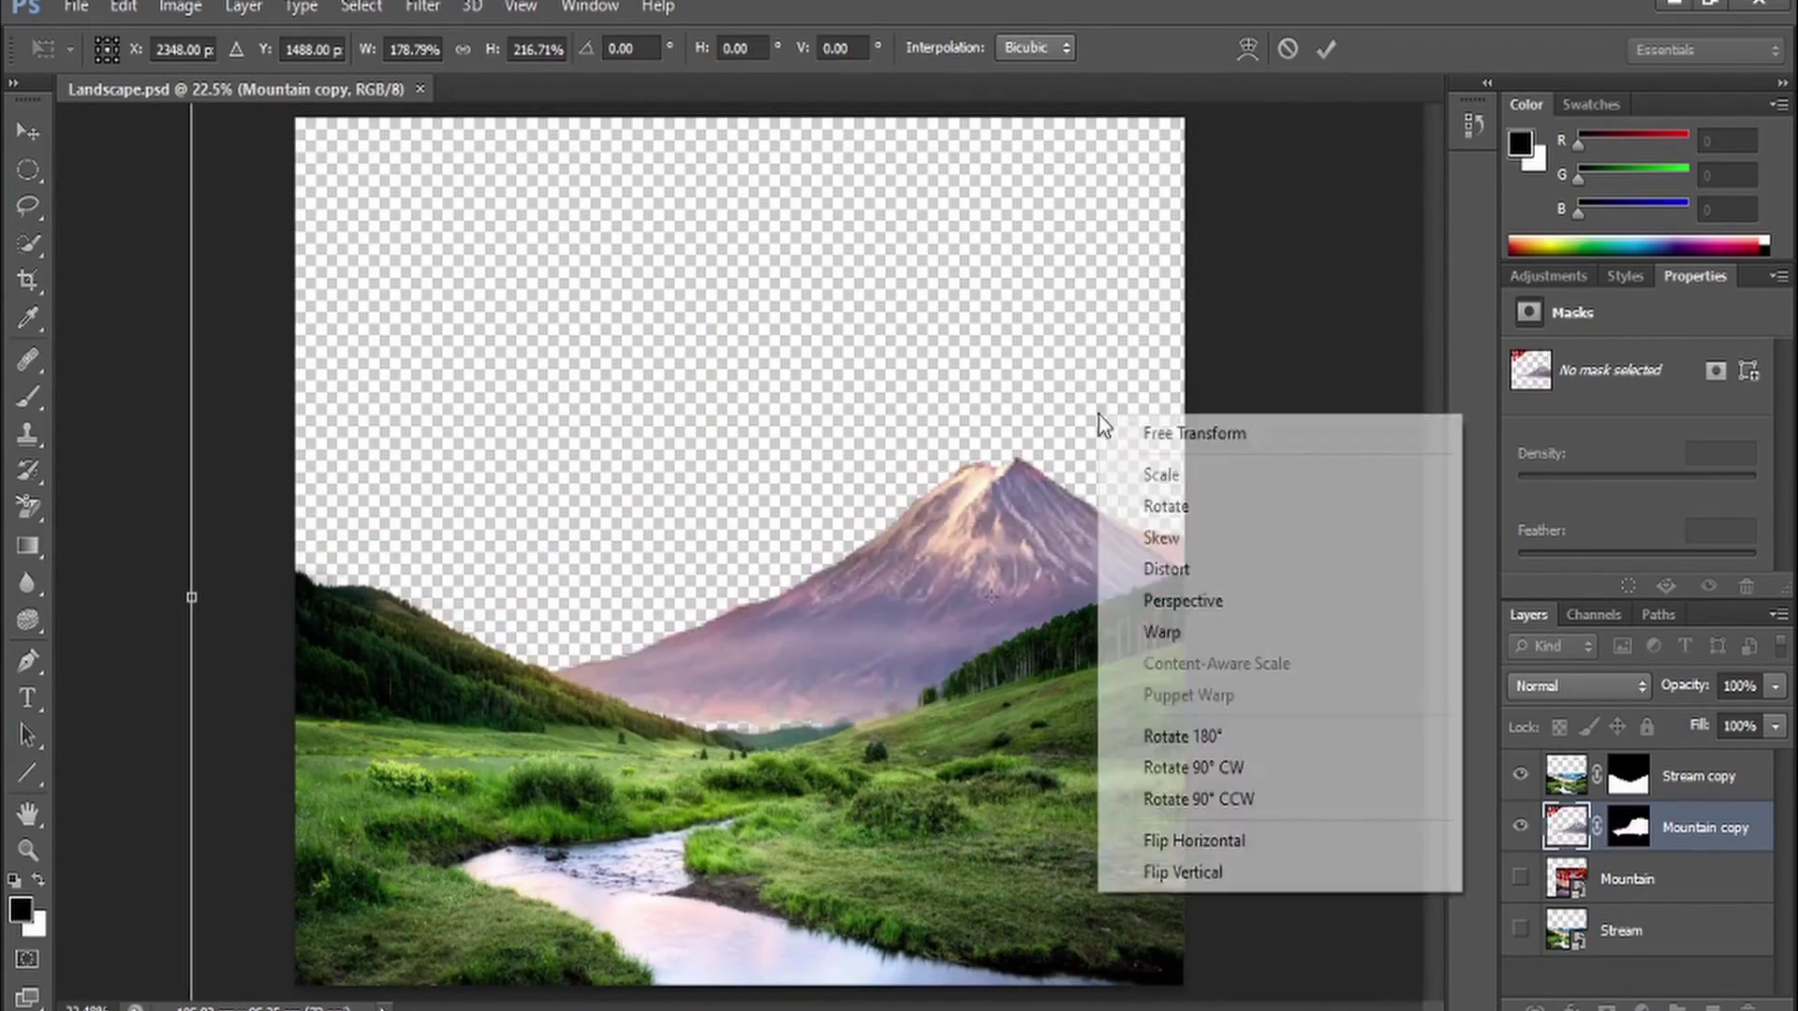
pyautogui.click(1170, 829)
pyautogui.moveTo(589, 749)
pyautogui.mouseDown()
pyautogui.moveTo(821, 462)
pyautogui.moveTo(938, 465)
pyautogui.mouseUp()
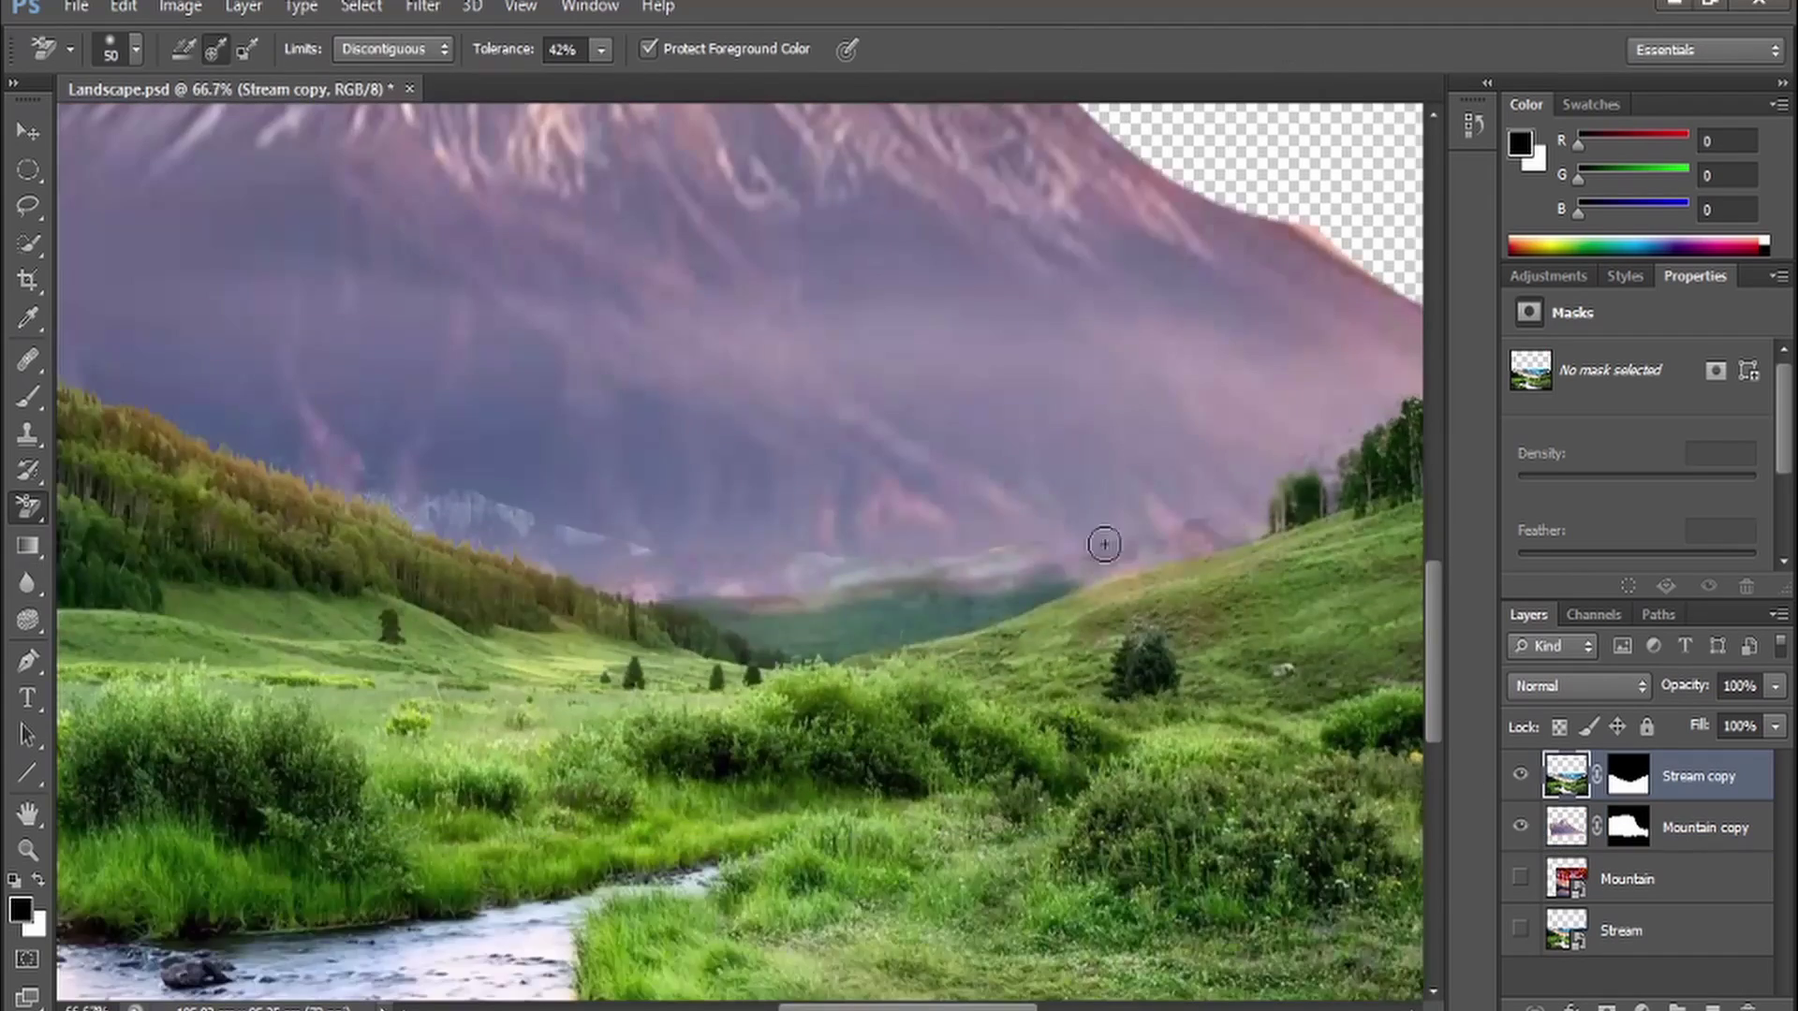
# Erase leftover sky along the valley ridge with the Background Eraser and Eraser
pyautogui.moveTo(1103, 542); pyautogui.dragTo(757, 653)
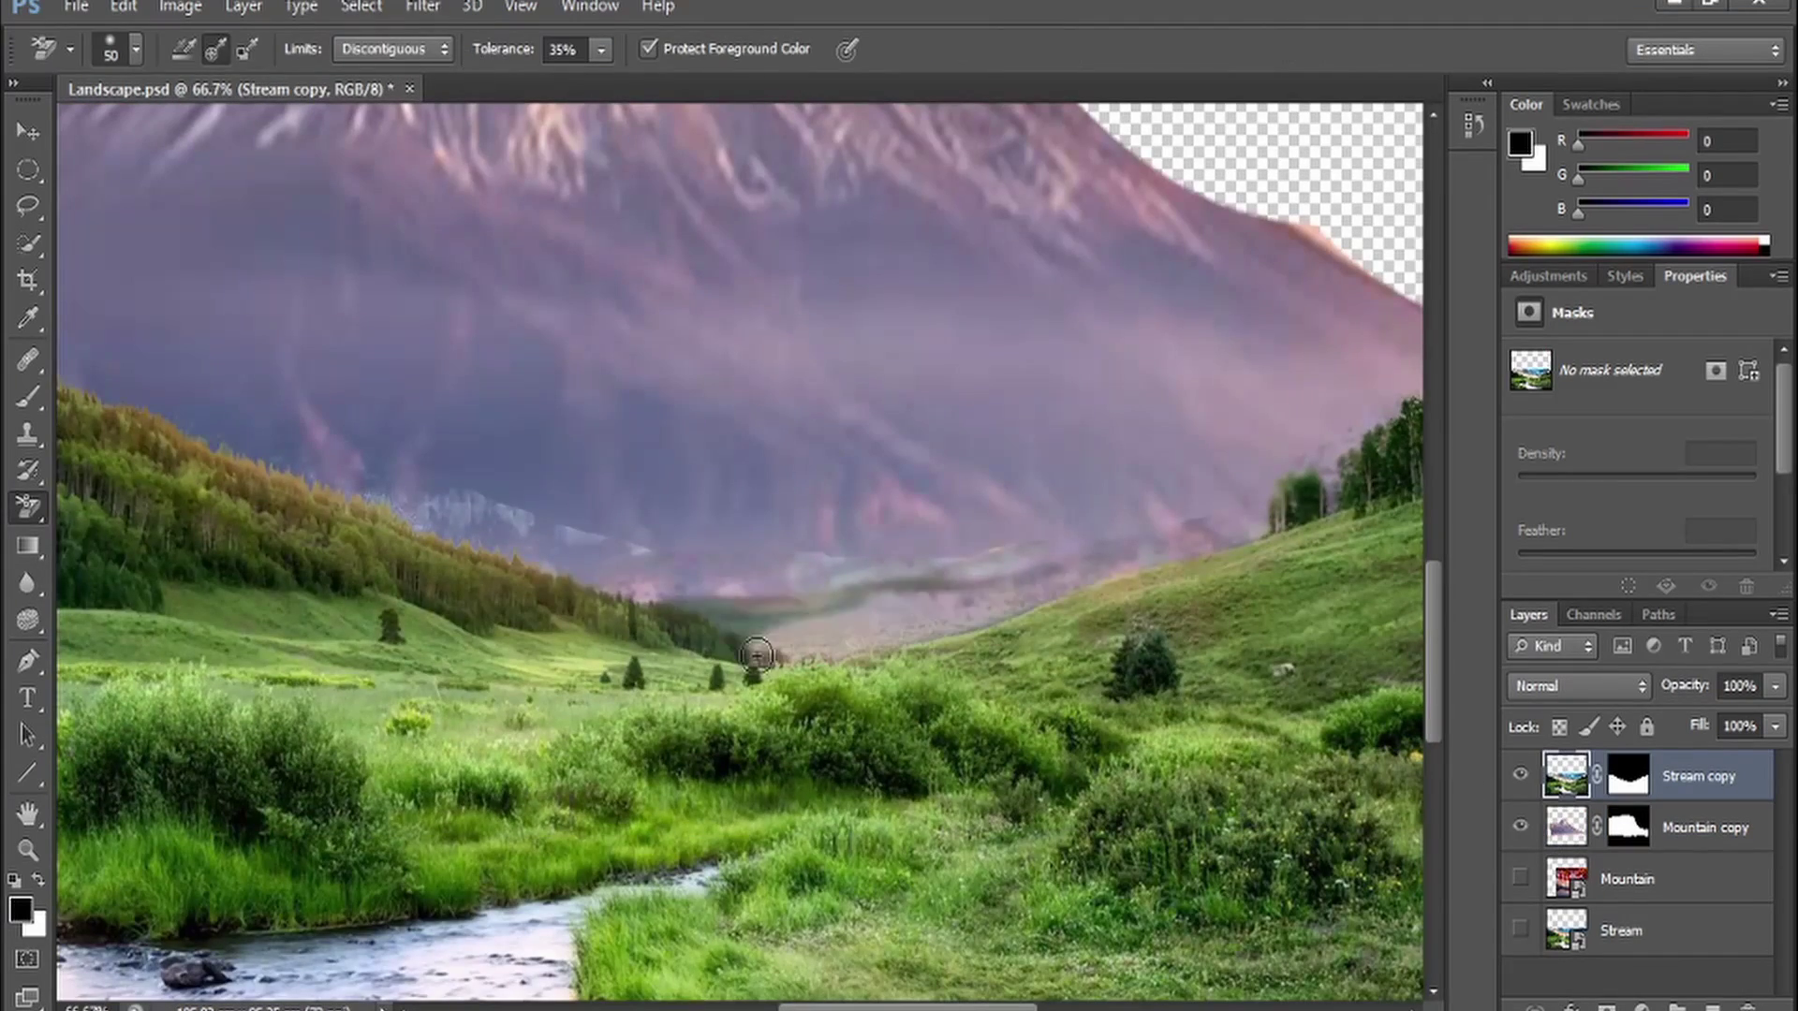
pyautogui.press('e')
pyautogui.scroll(5, 674, 534)
pyautogui.hotkey('alt', '[')
pyautogui.hscroll(-5, 1345, 433)
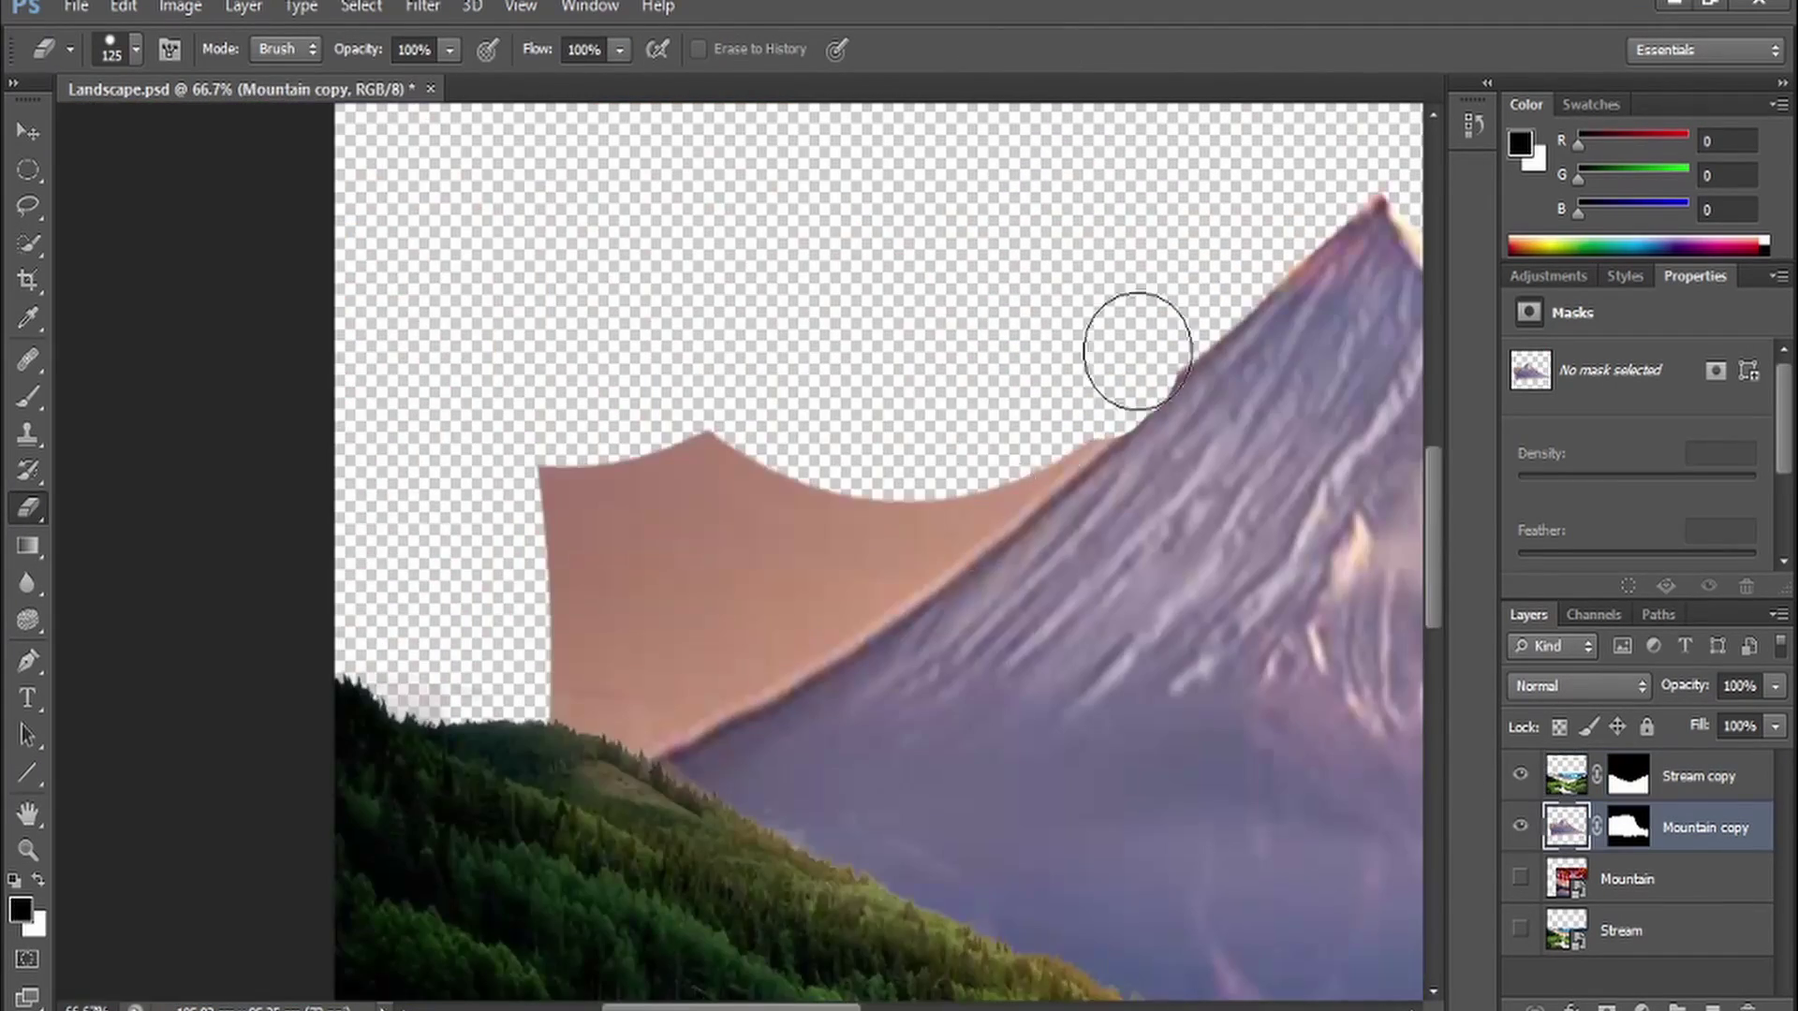
pyautogui.hotkey('shift', 'e')
pyautogui.hscroll(5, 522, 390)
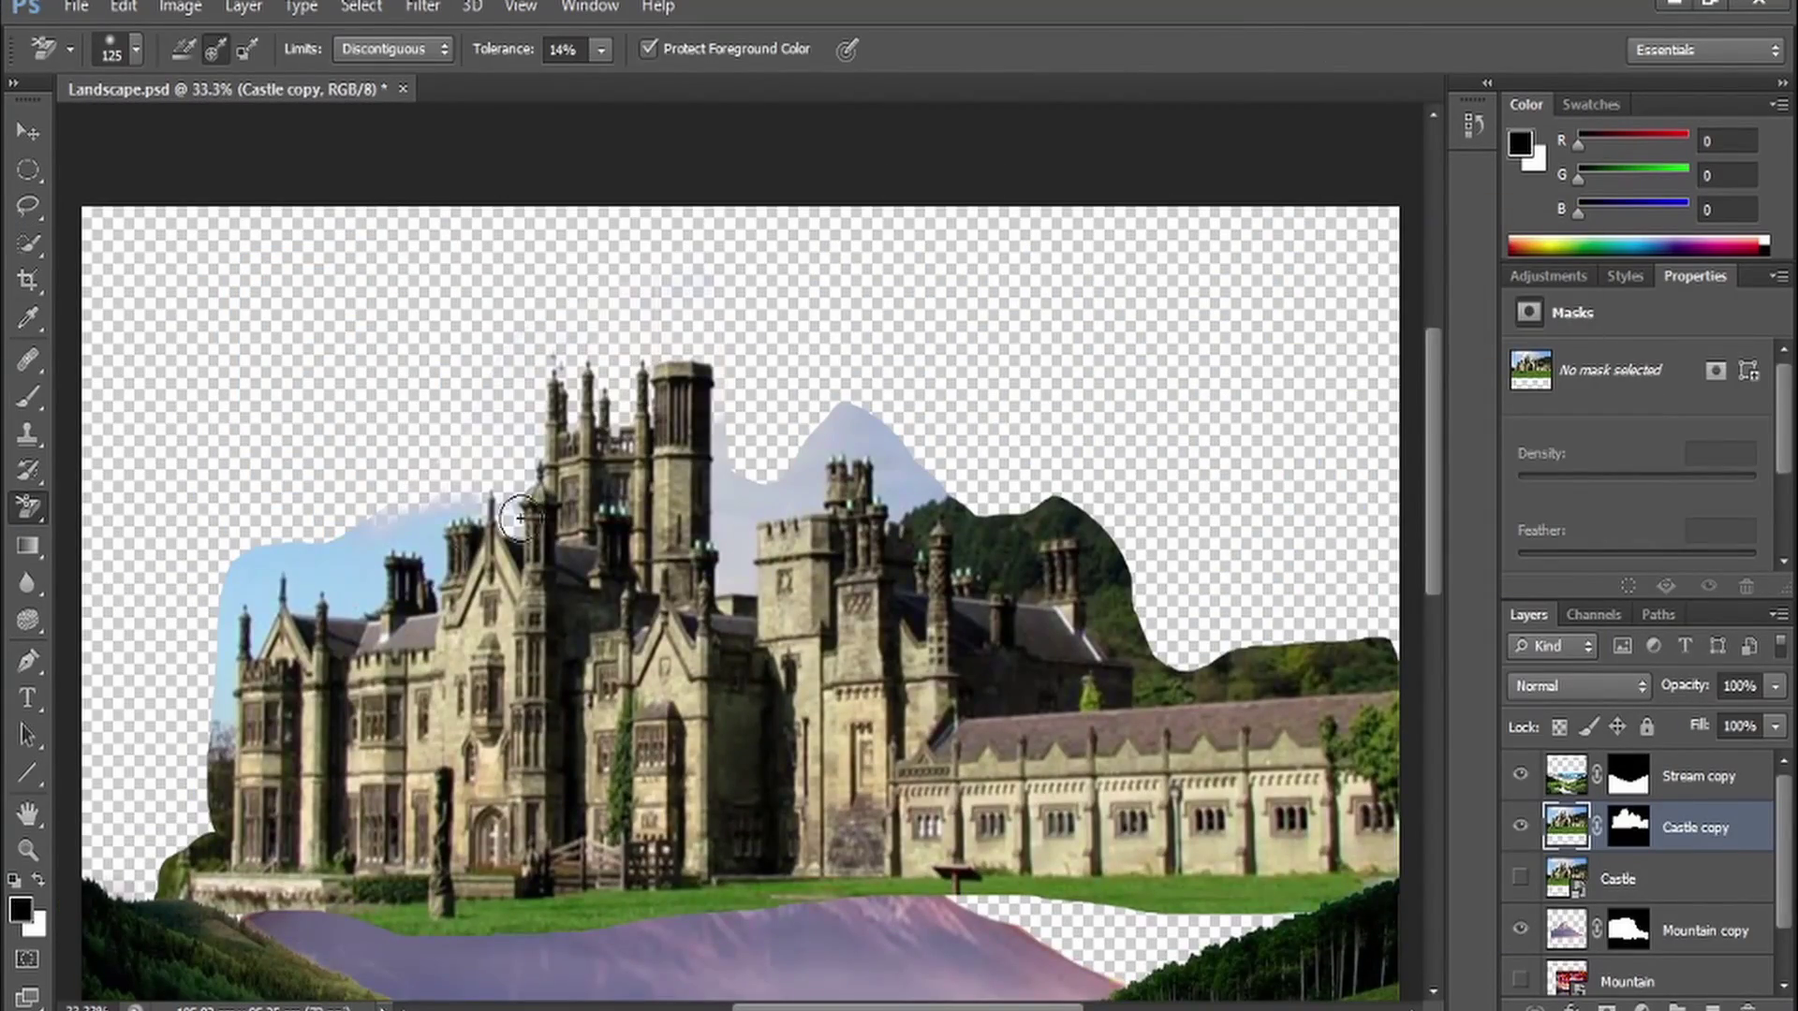
# Erase the blue sky around the castle towers and the lawn strip below it
pyautogui.moveTo(519, 517); pyautogui.dragTo(229, 599)
pyautogui.moveTo(740, 486); pyautogui.dragTo(927, 440)
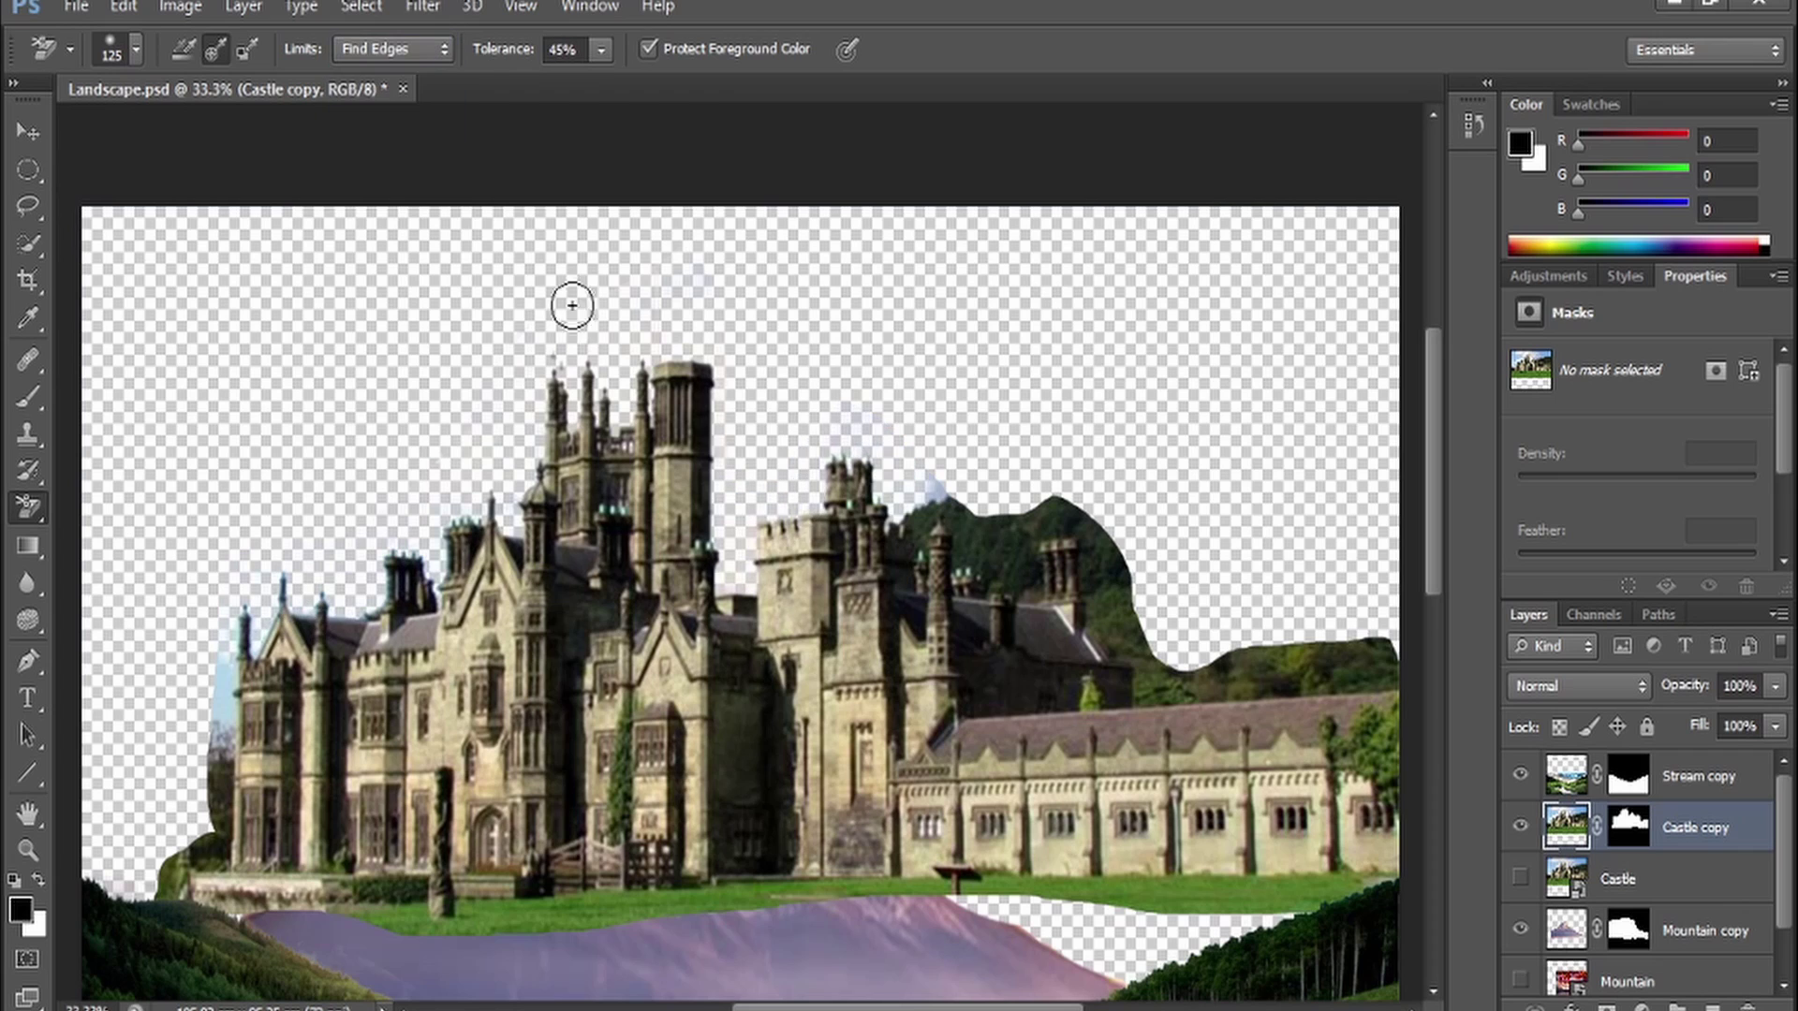
pyautogui.moveTo(891, 559); pyautogui.dragTo(1103, 522)
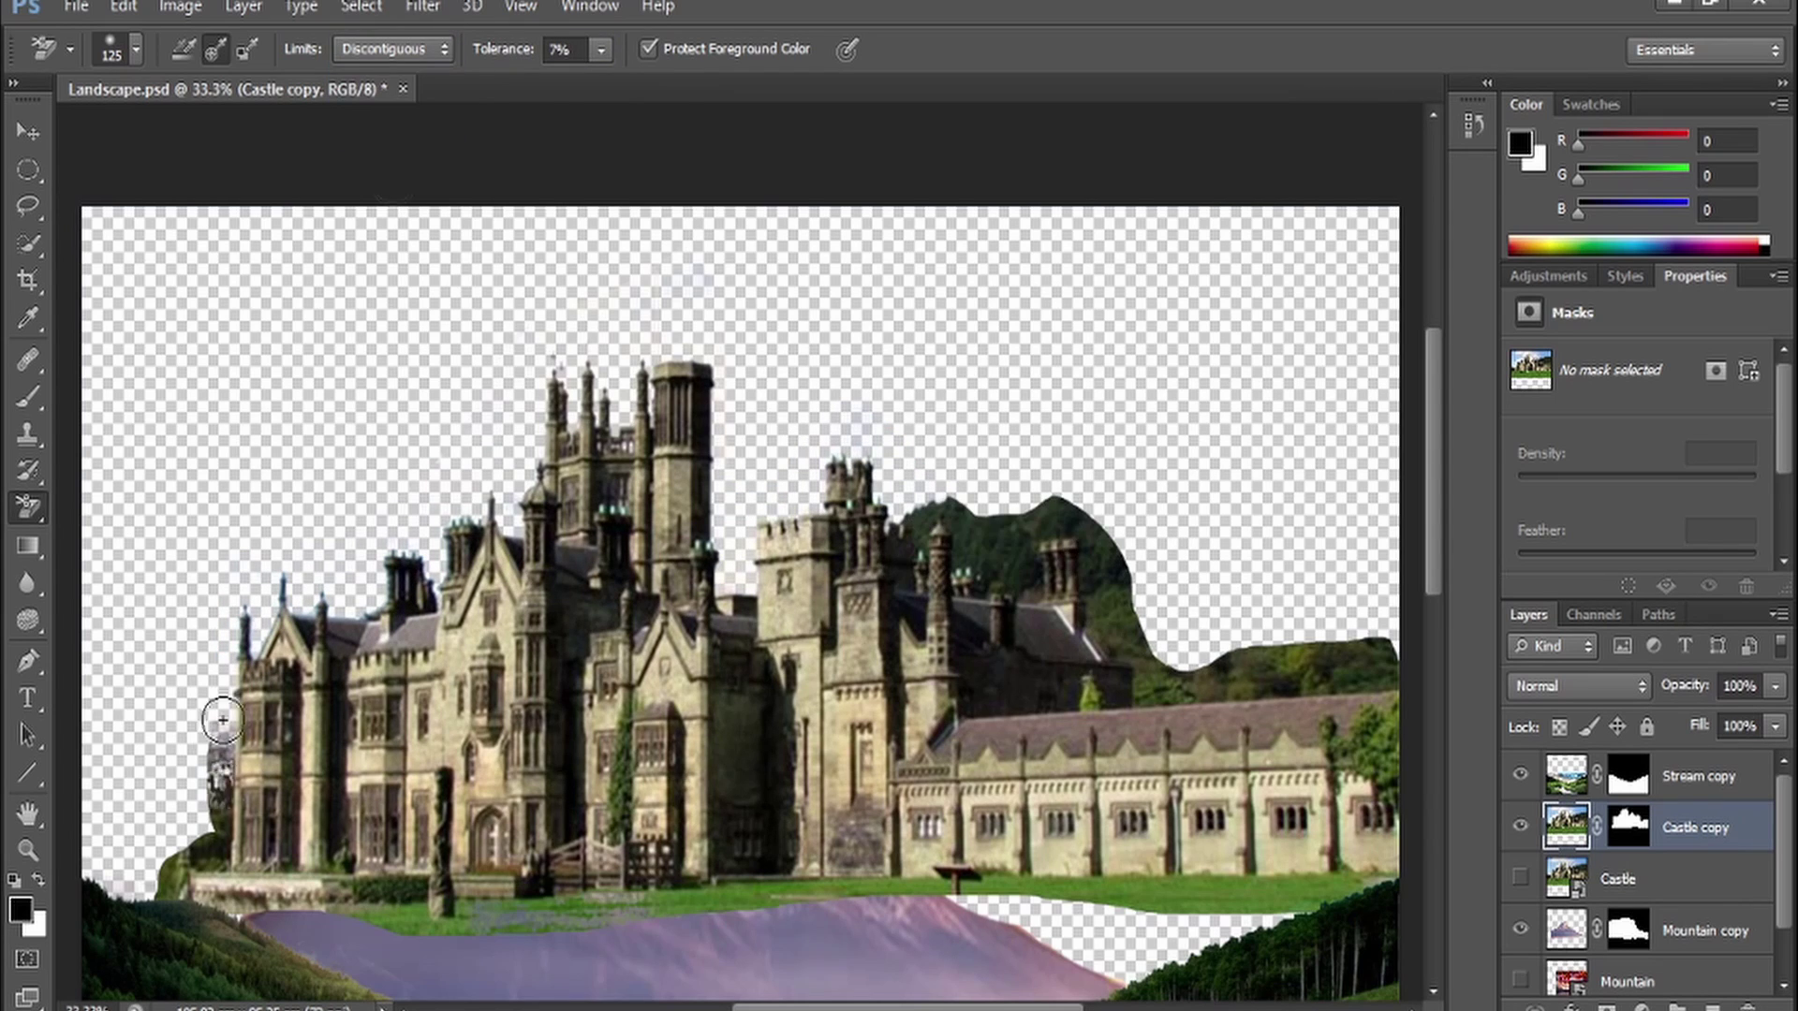
pyautogui.moveTo(215, 786)
pyautogui.mouseDown()
pyautogui.moveTo(187, 899)
pyautogui.moveTo(1358, 890)
pyautogui.moveTo(378, 927)
pyautogui.moveTo(215, 726)
pyautogui.mouseUp()
pyautogui.hotkey('shift', 'e')
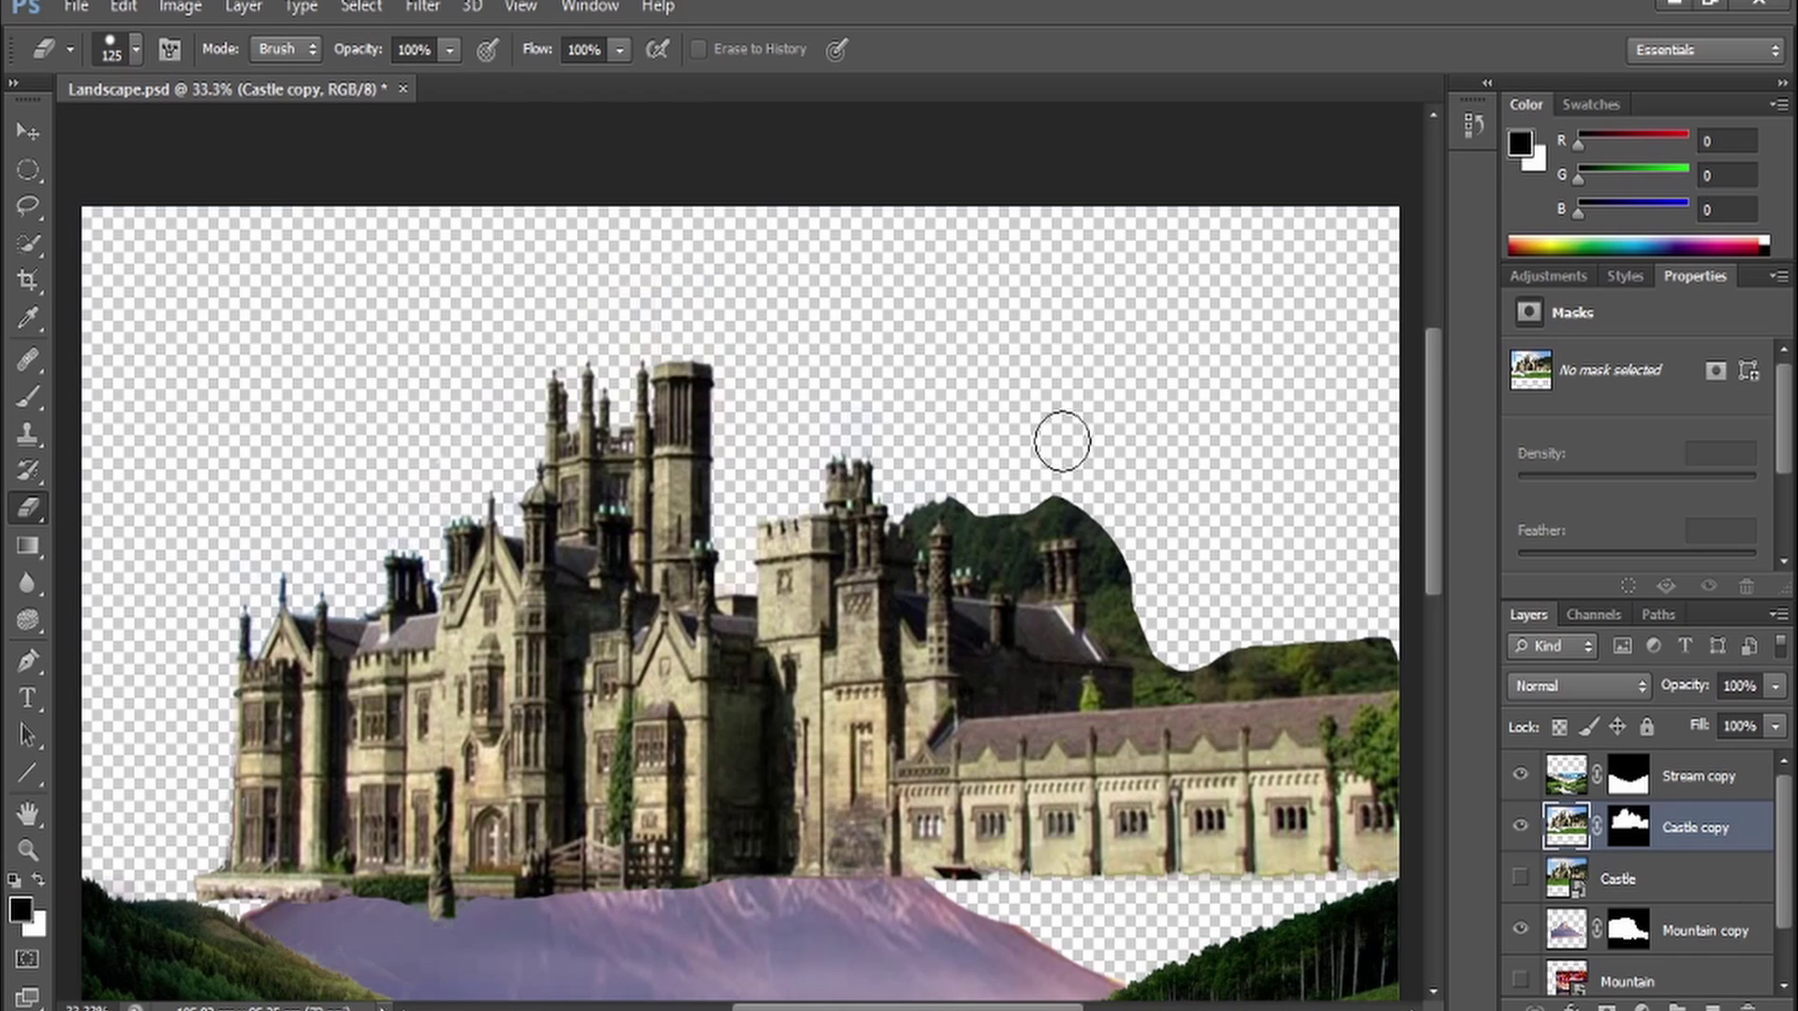
pyautogui.click(1384, 663)
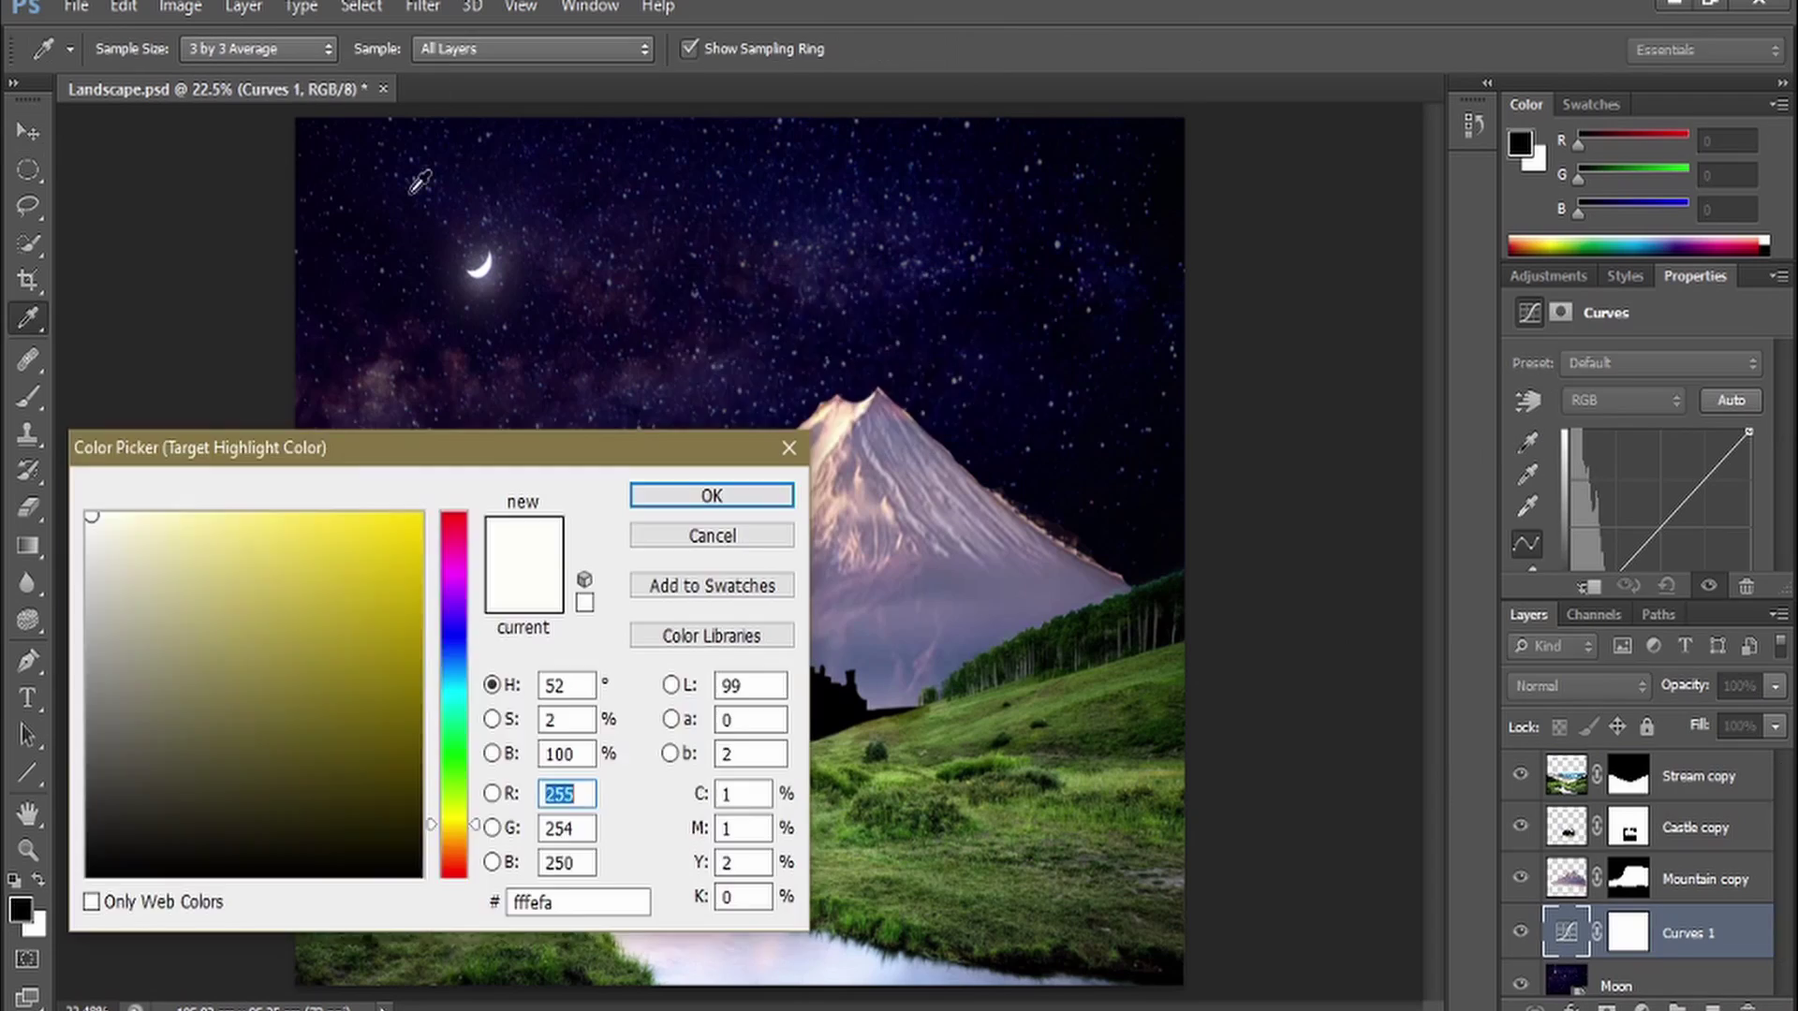
# Brighten the Curves highlights and clip the adjustment to the Mountain copy layer
pyautogui.click(1105, 599)
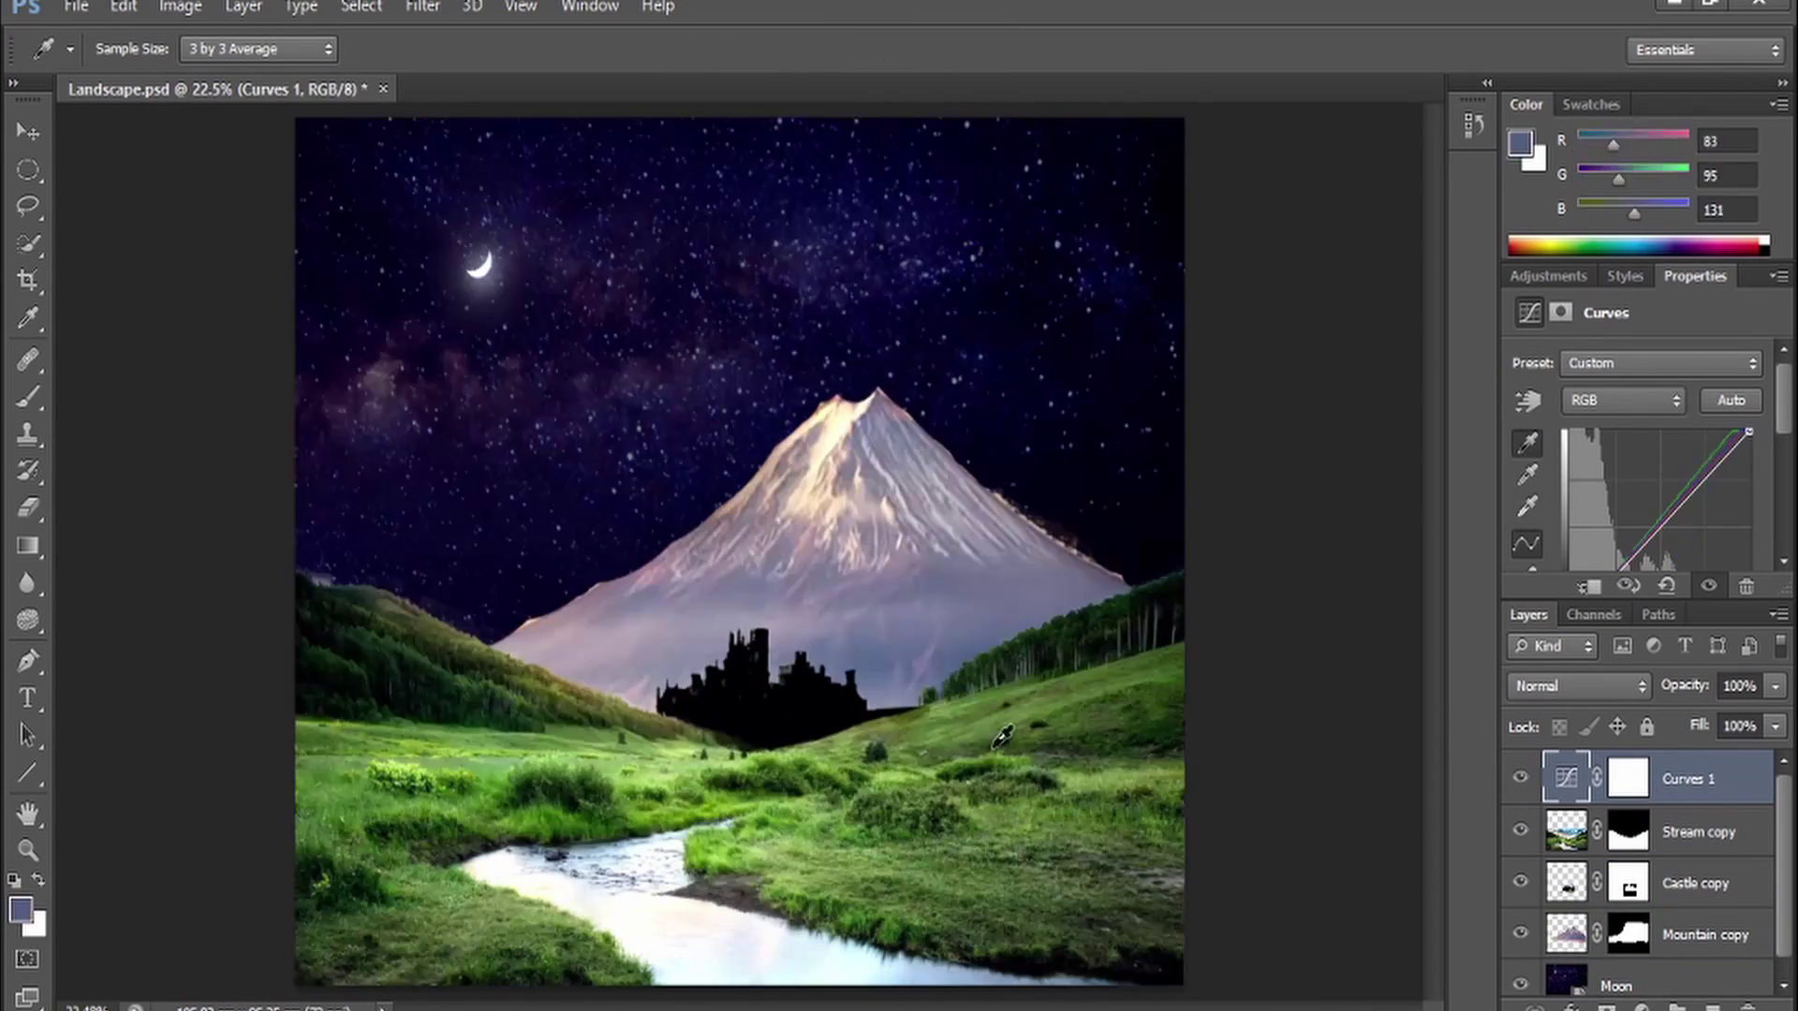
pyautogui.moveTo(1747, 884); pyautogui.dragTo(1747, 908)
pyautogui.hotkey('ctrl', 'alt', 'g')
pyautogui.click(620, 621)
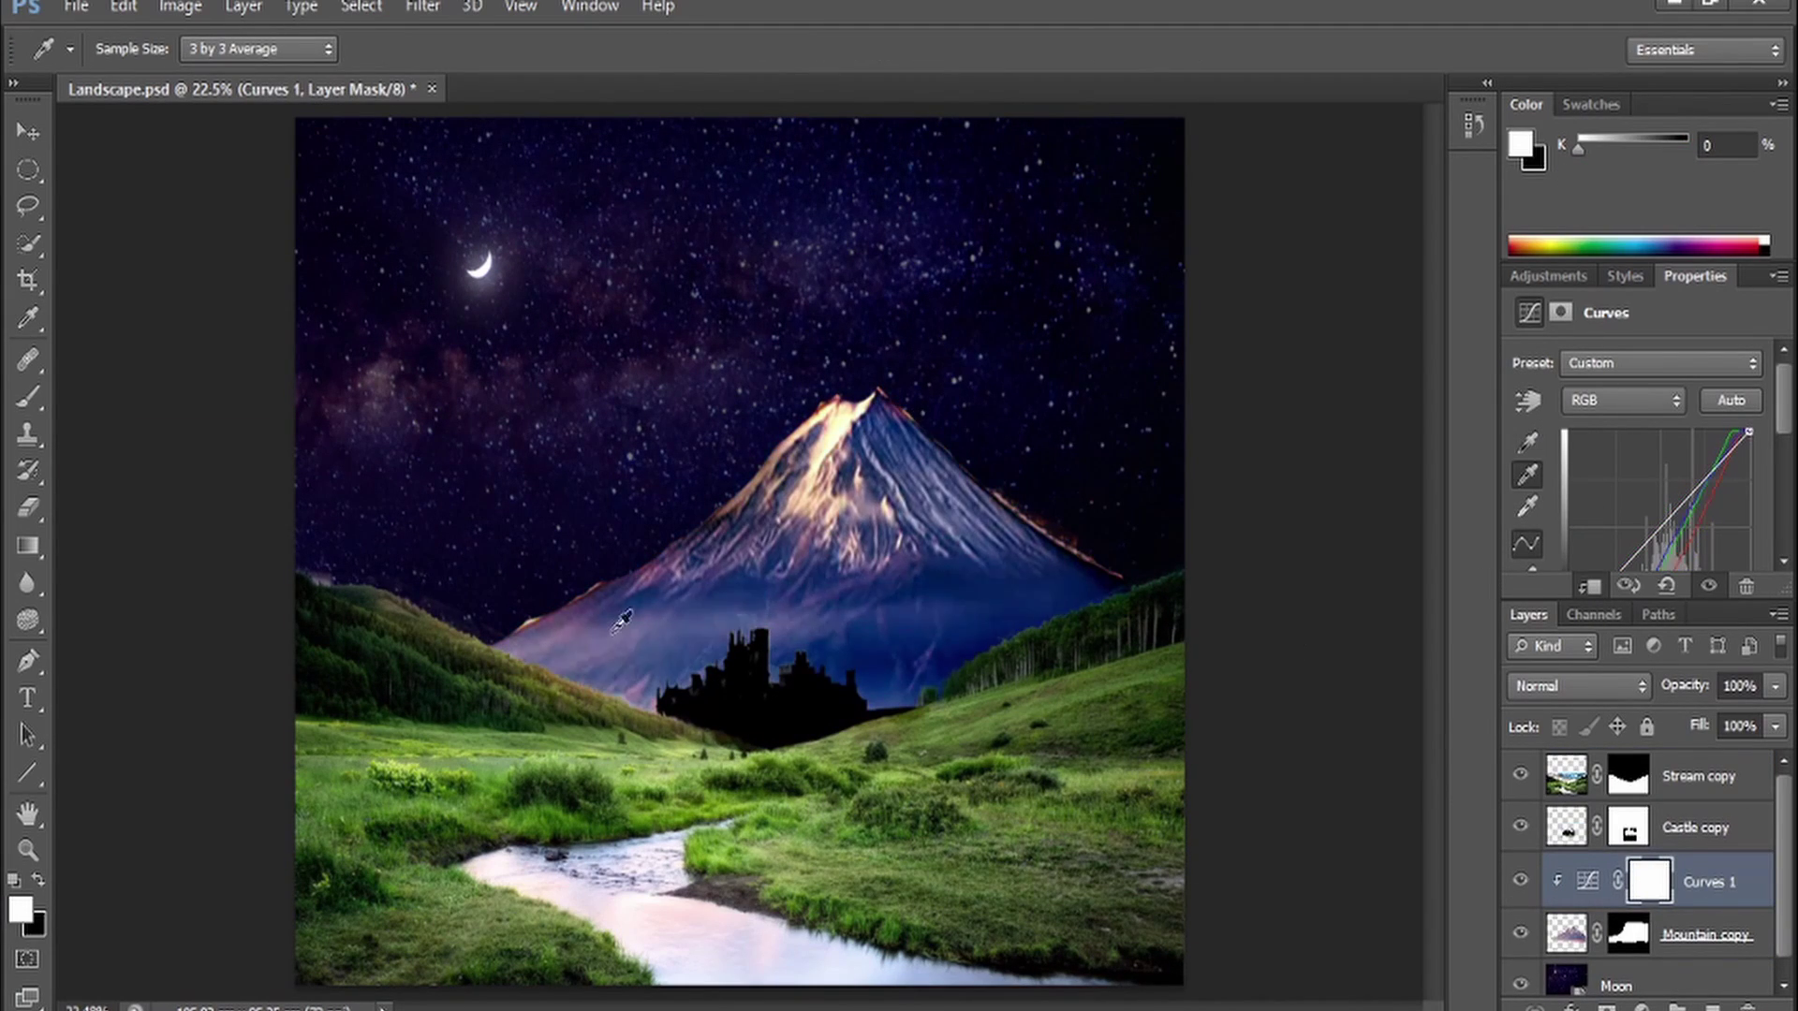
# Reset colours to black and white, duplicate the Curves layer, and clip it to Stream
pyautogui.press('e')
pyautogui.press('d')
pyautogui.hotkey('alt', '[')
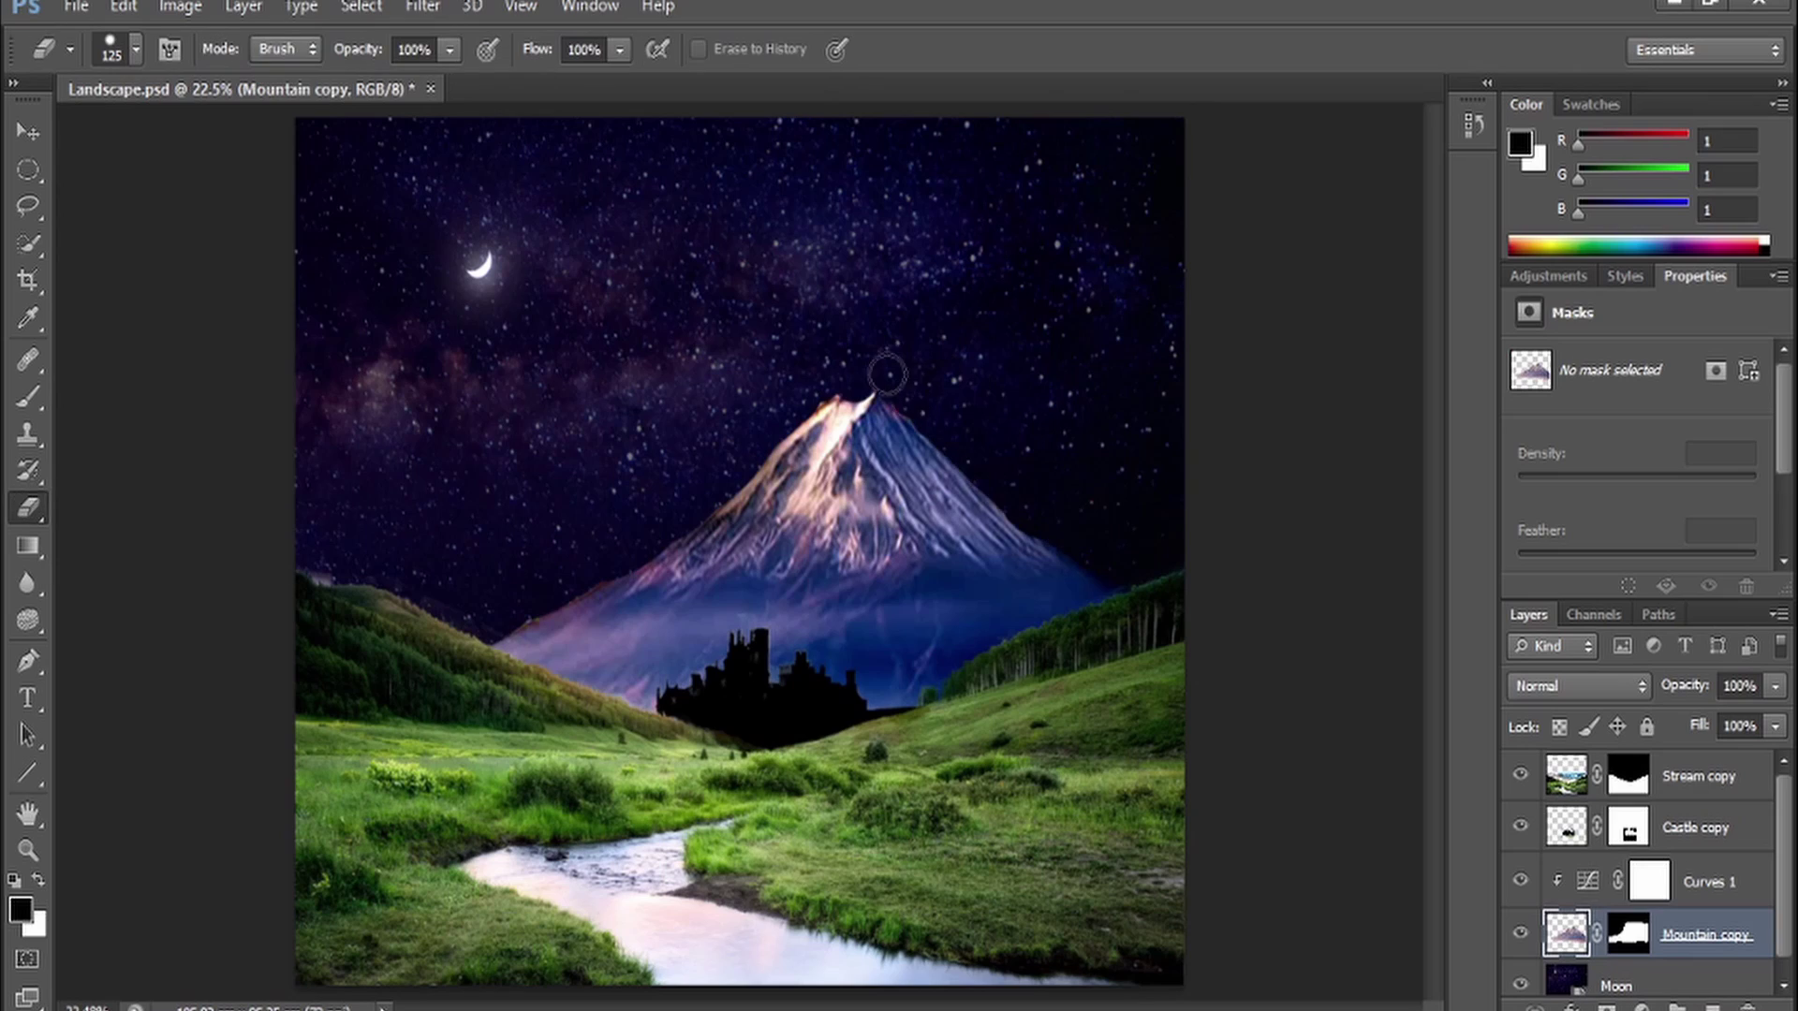
pyautogui.hotkey('alt', ']')
pyautogui.hotkey('ctrl', 'j')
pyautogui.hotkey('ctrl', 'shift', ']')
# Set the valley's black and grey points with the Curves eyedroppers, keeping a natural green
pyautogui.click(1527, 442)
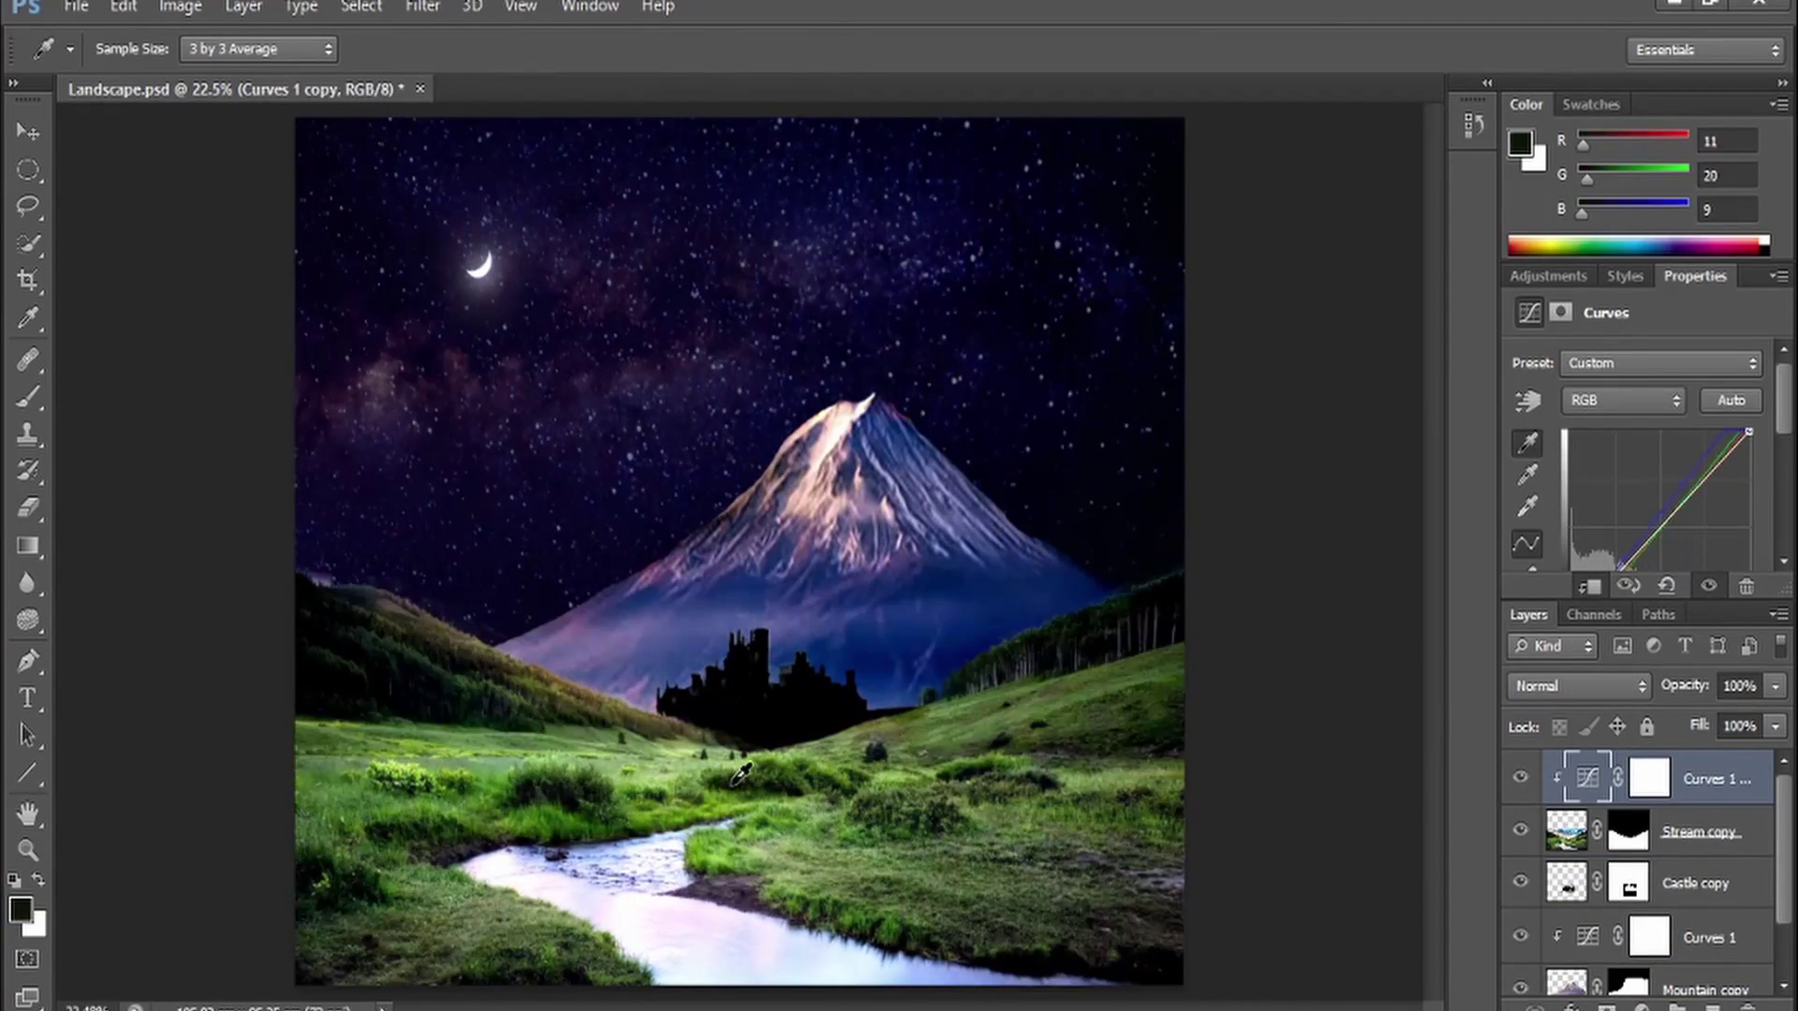
pyautogui.click(794, 777)
pyautogui.click(1527, 474)
pyautogui.click(967, 704)
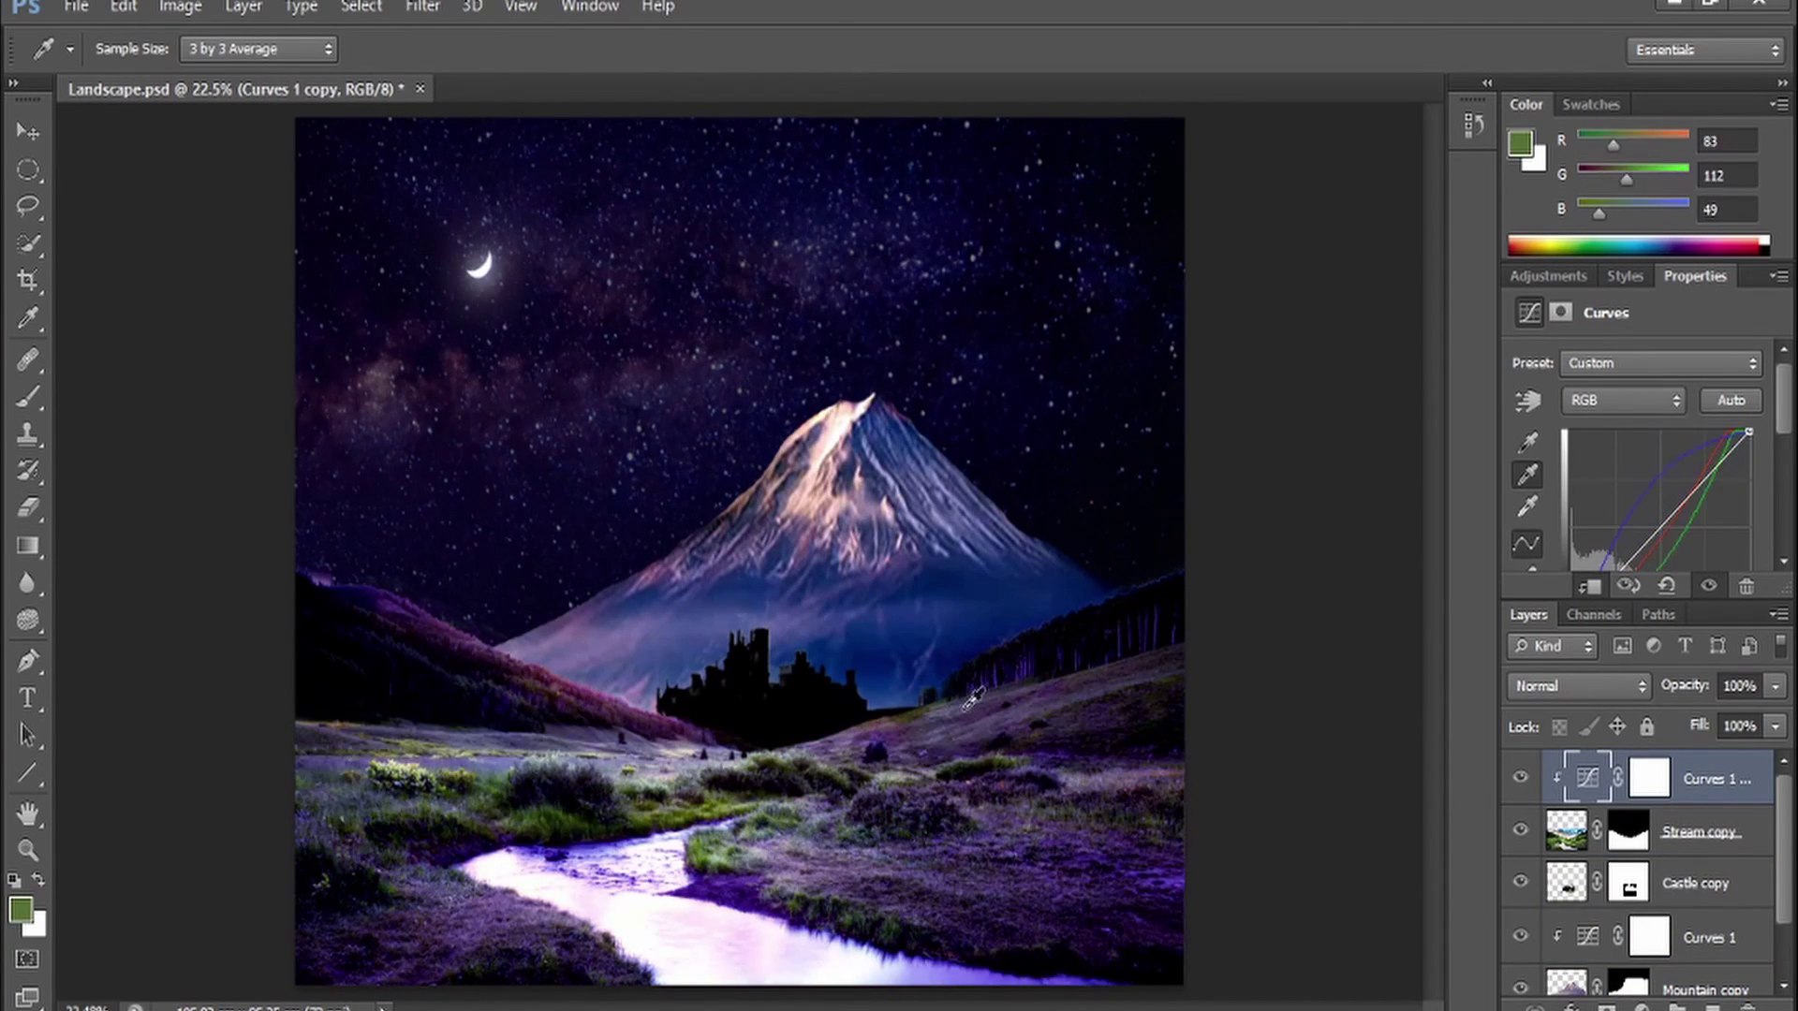
pyautogui.click(859, 898)
pyautogui.click(730, 907)
pyautogui.press('d')
pyautogui.press('b')
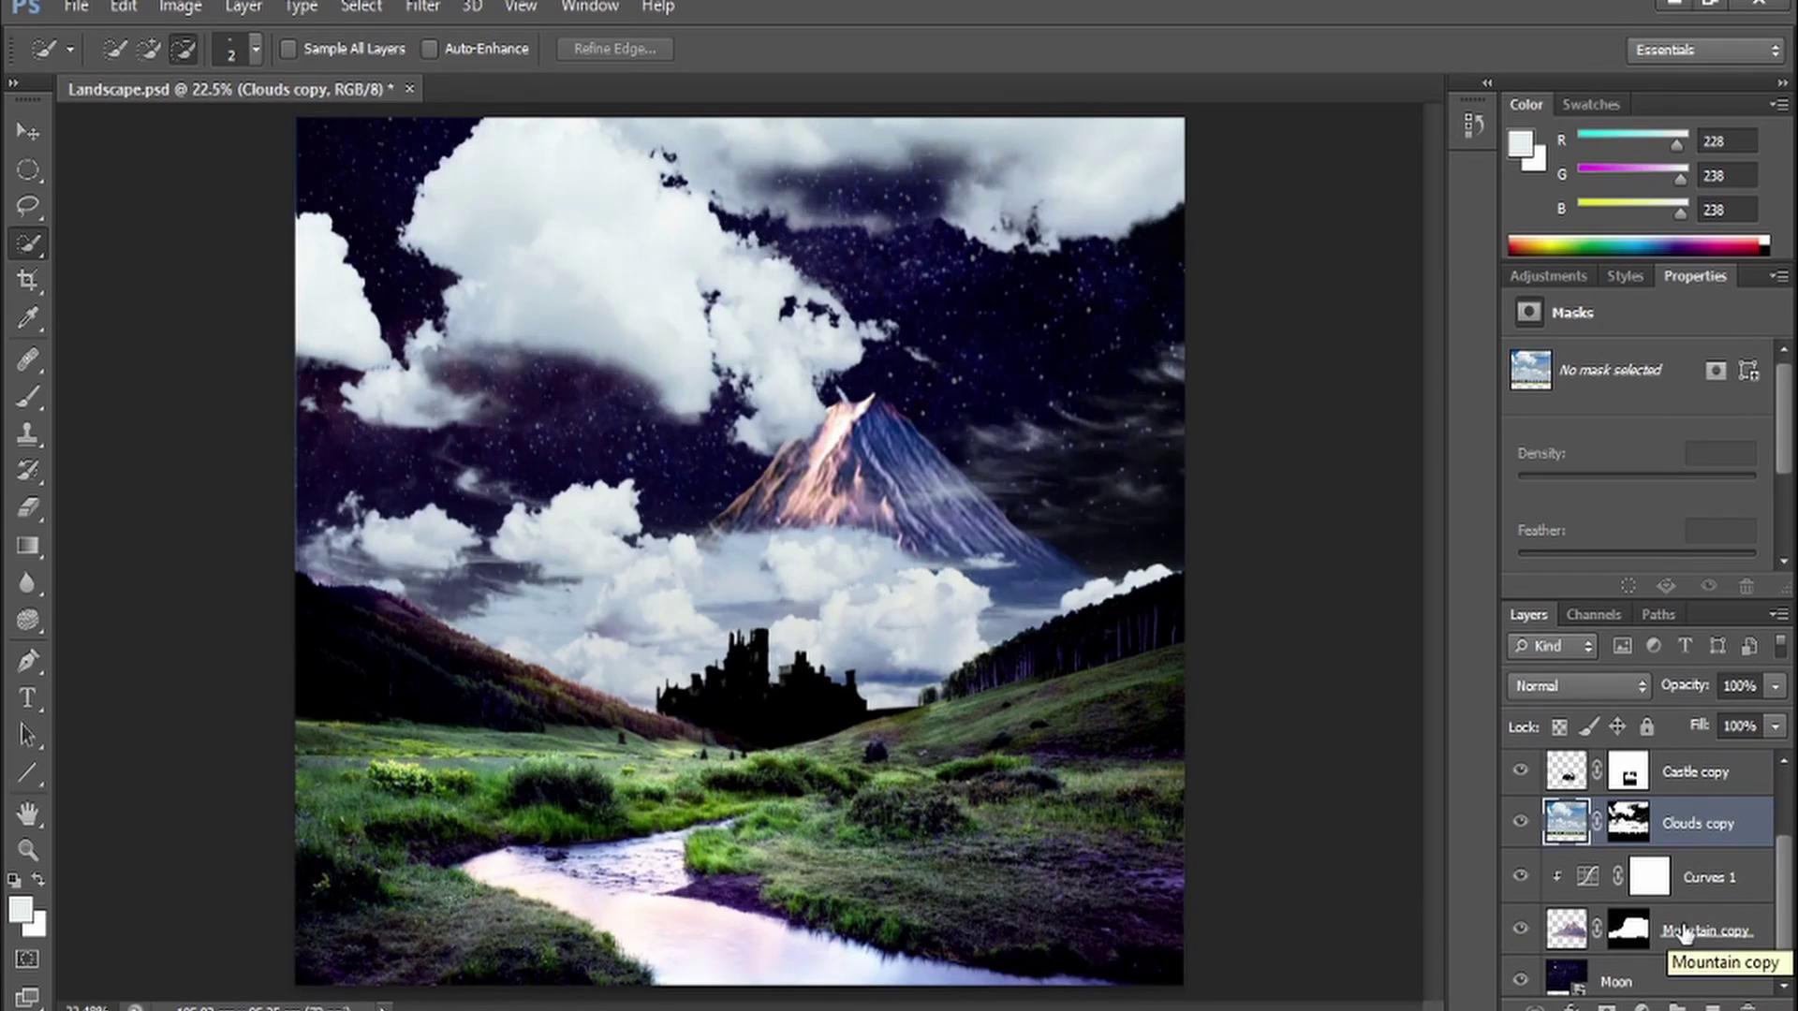
# Move the clouds below the castle, rename the landscape group, and aim a spotlight over it
pyautogui.moveTo(1719, 775); pyautogui.dragTo(1695, 848)
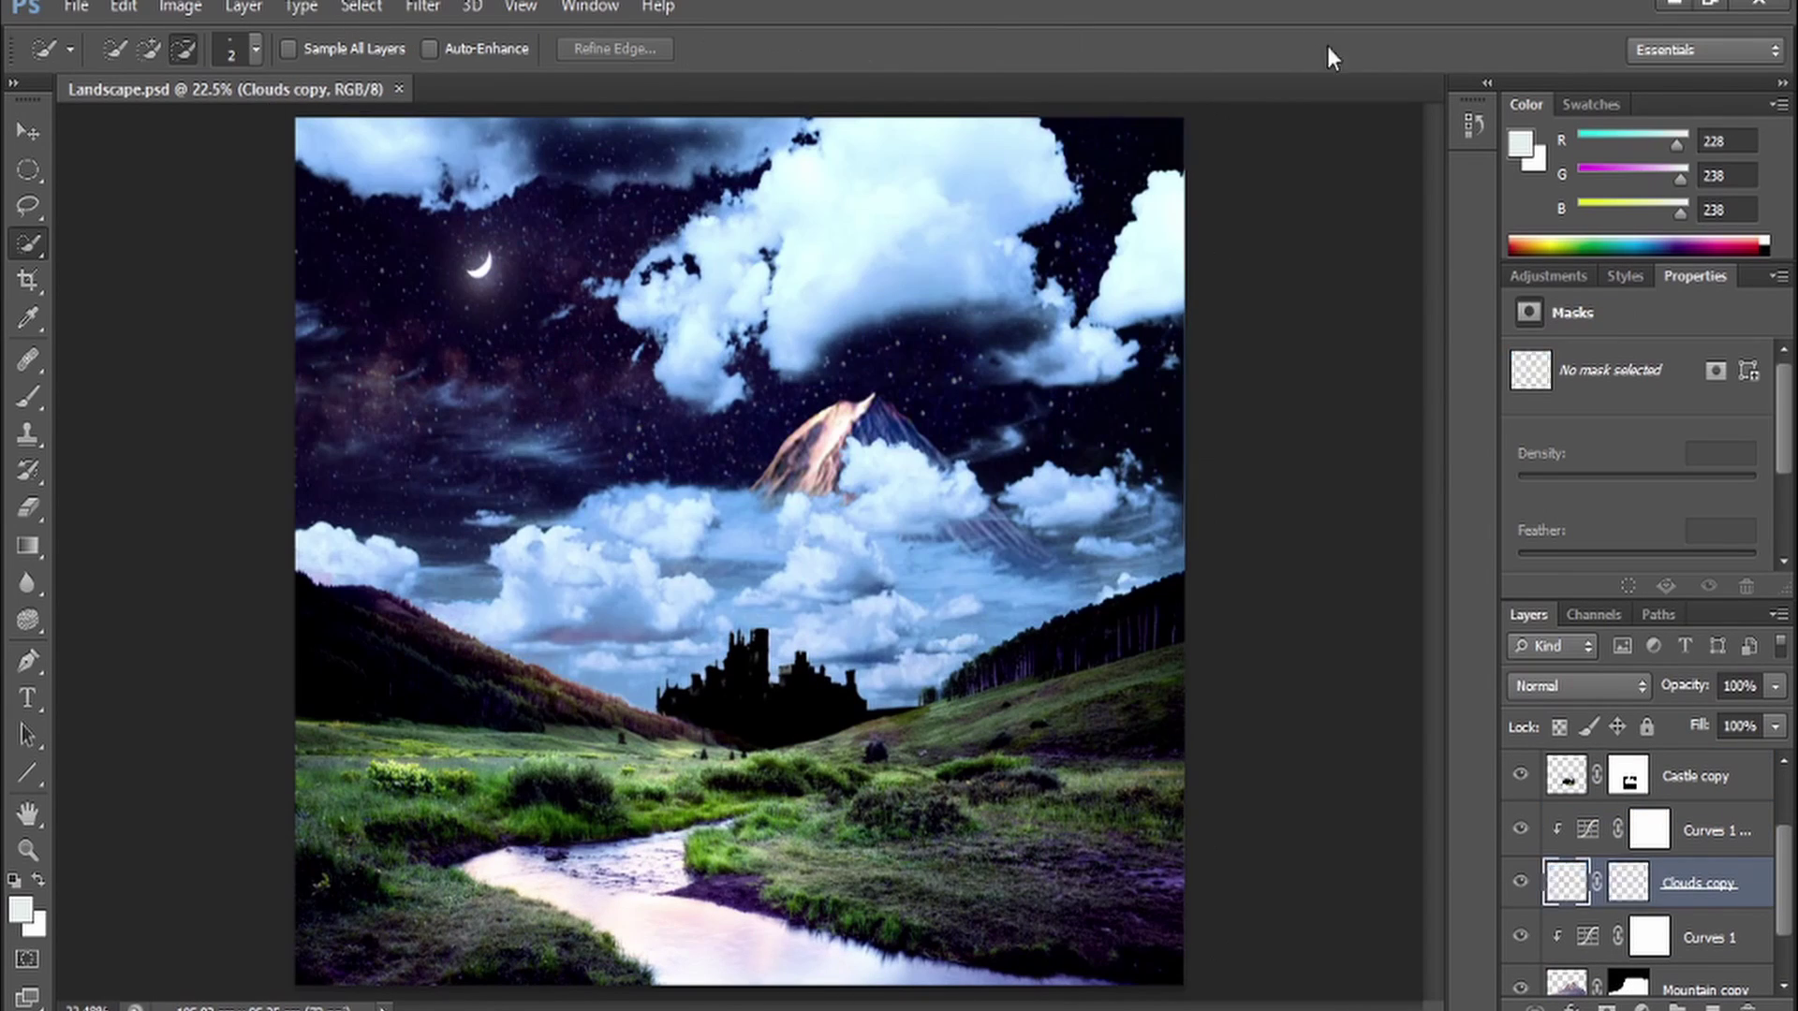
pyautogui.doubleClick(1618, 768)
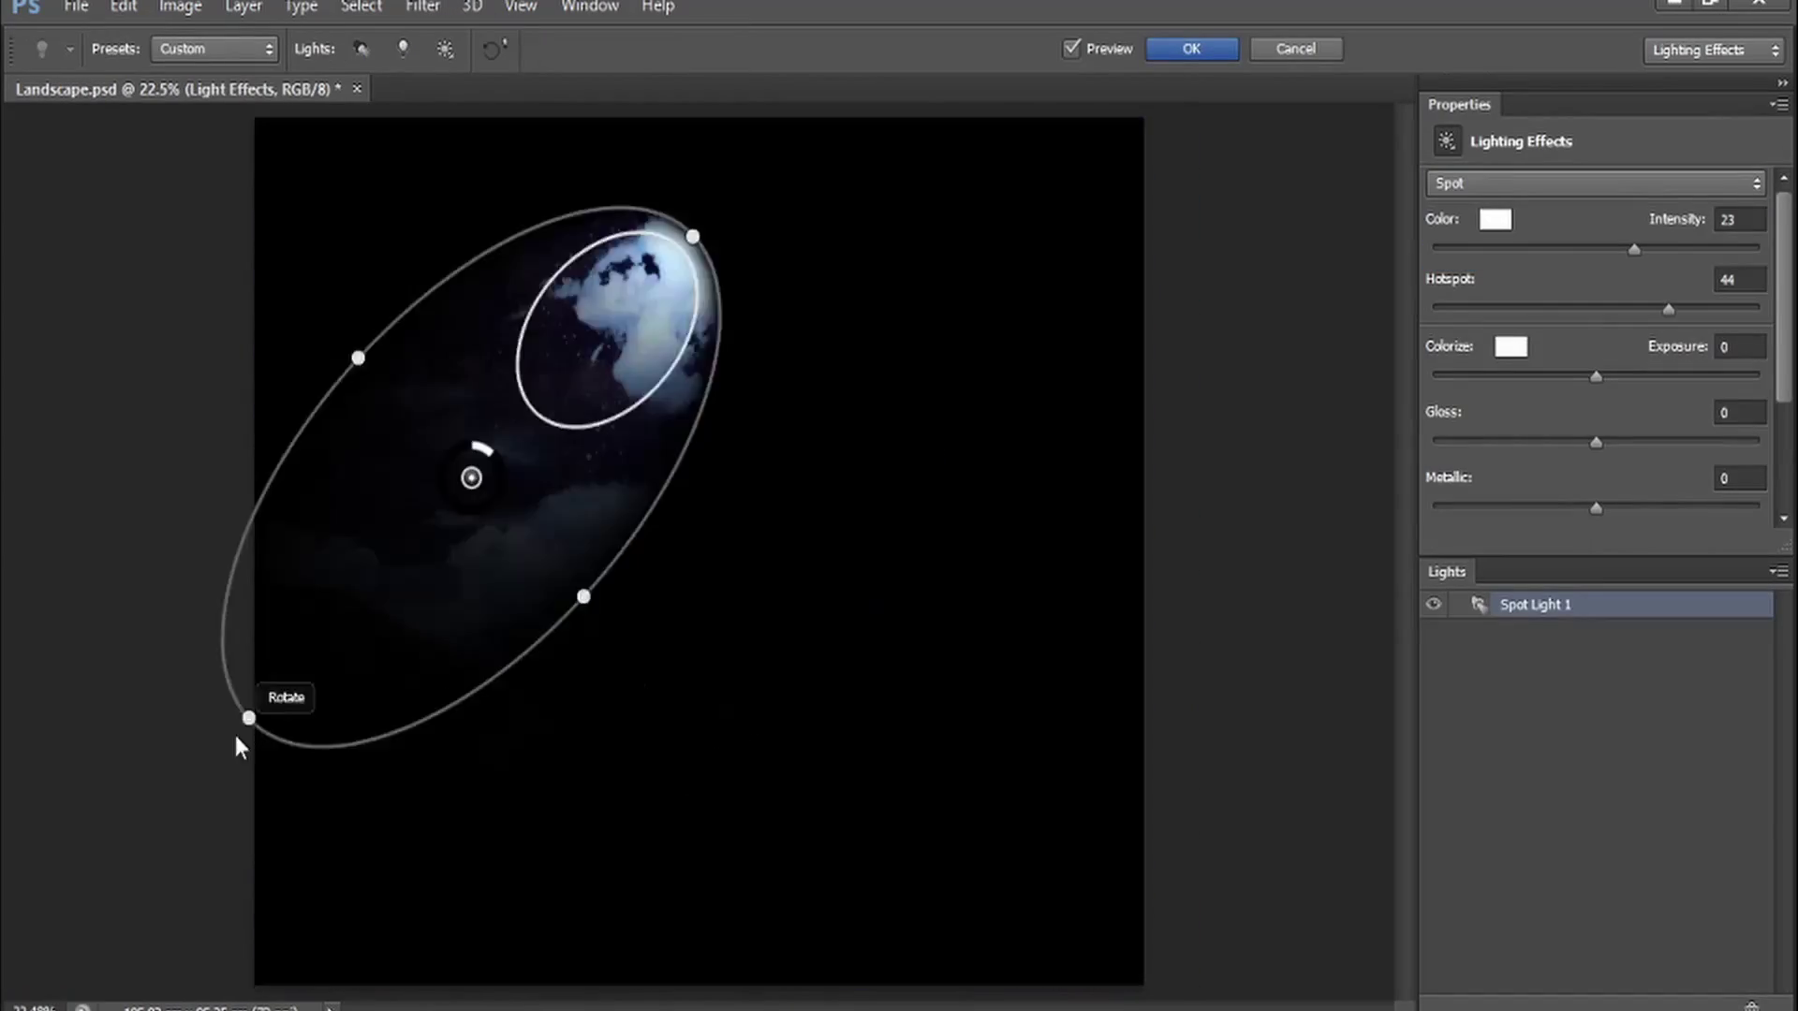
pyautogui.moveTo(237, 734); pyautogui.dragTo(277, 609)
pyautogui.moveTo(869, 294); pyautogui.dragTo(924, 342)
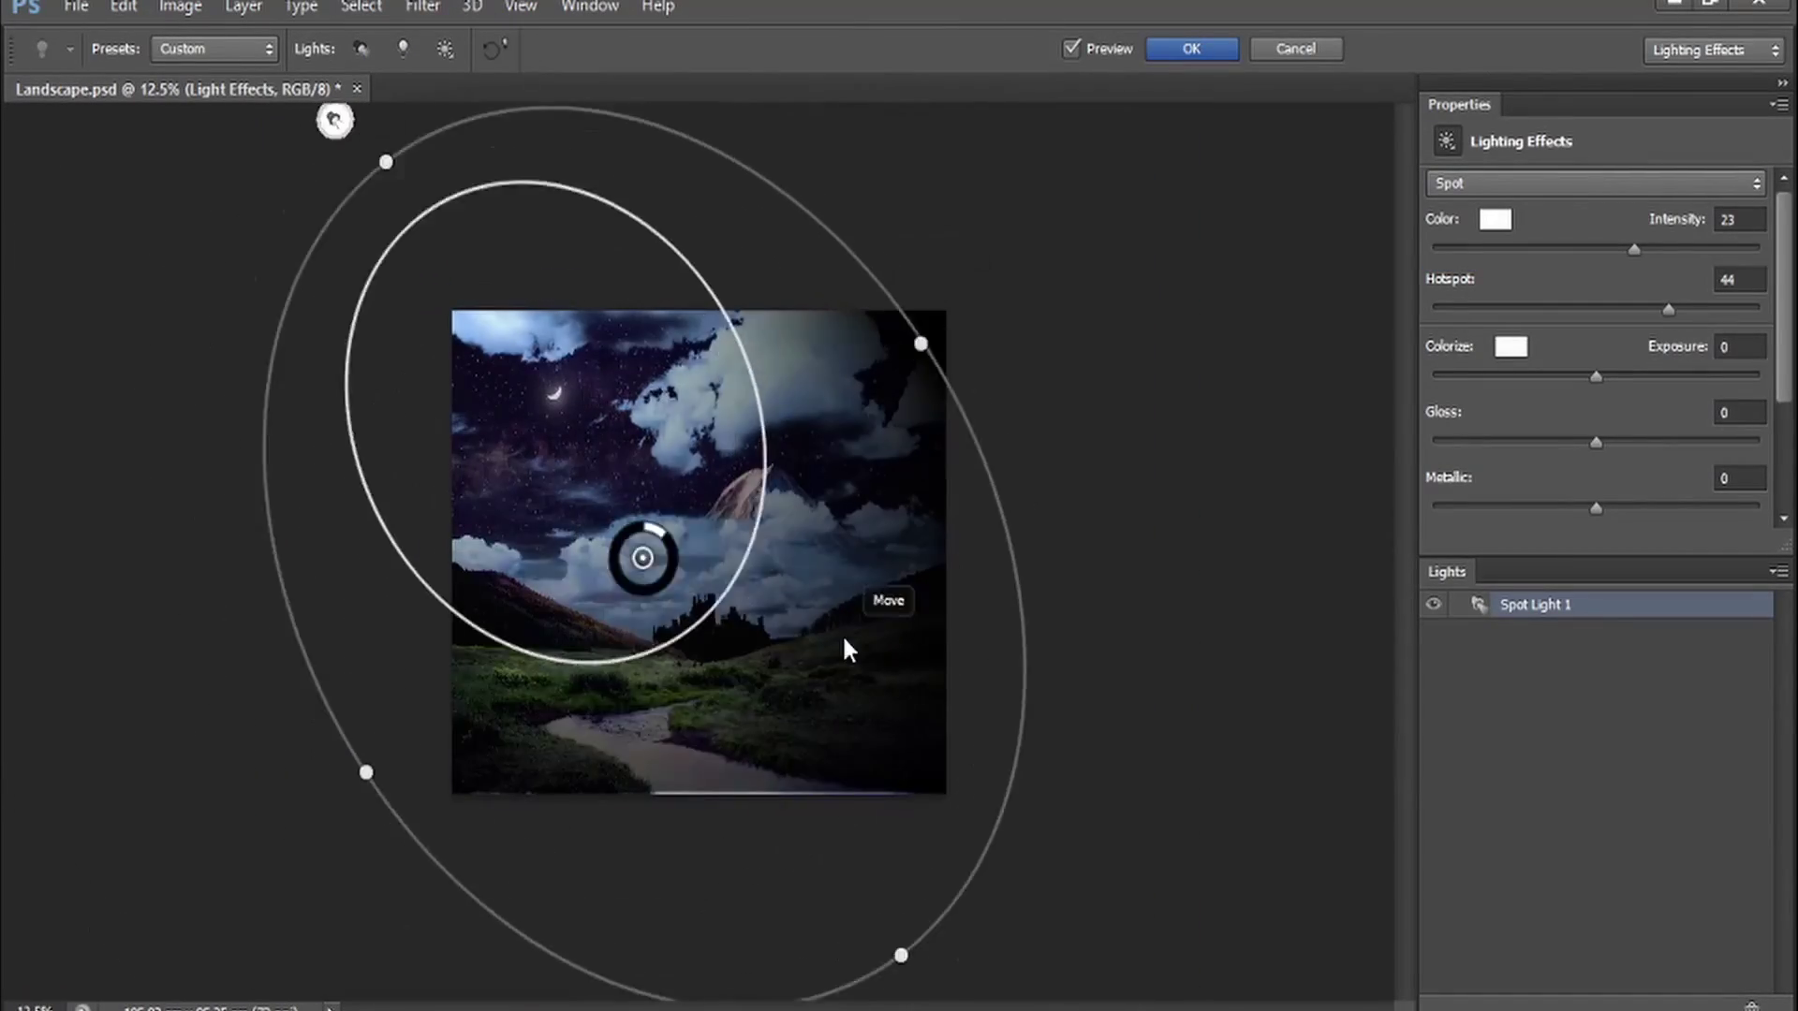
pyautogui.moveTo(850, 642); pyautogui.dragTo(927, 690)
pyautogui.hotkey('ctrl', '+')
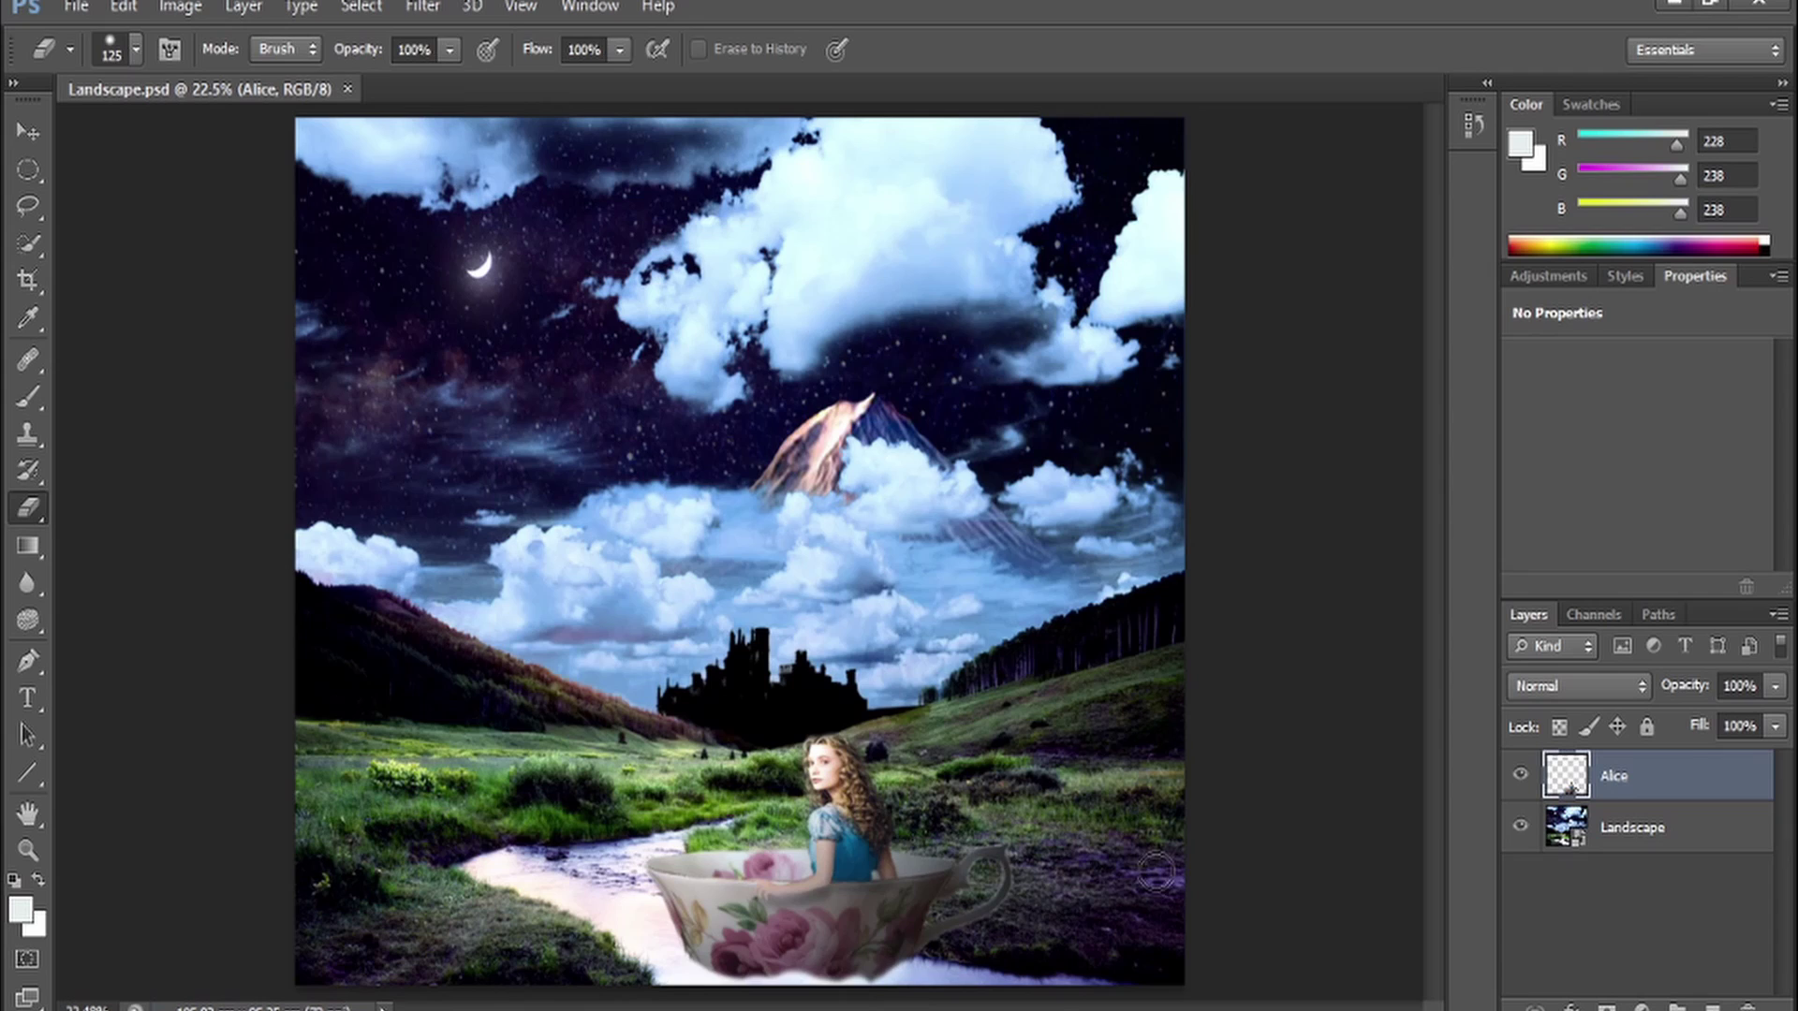
# Nudge the Alice-in-teacup layer slightly left with the Move tool
pyautogui.press('v')
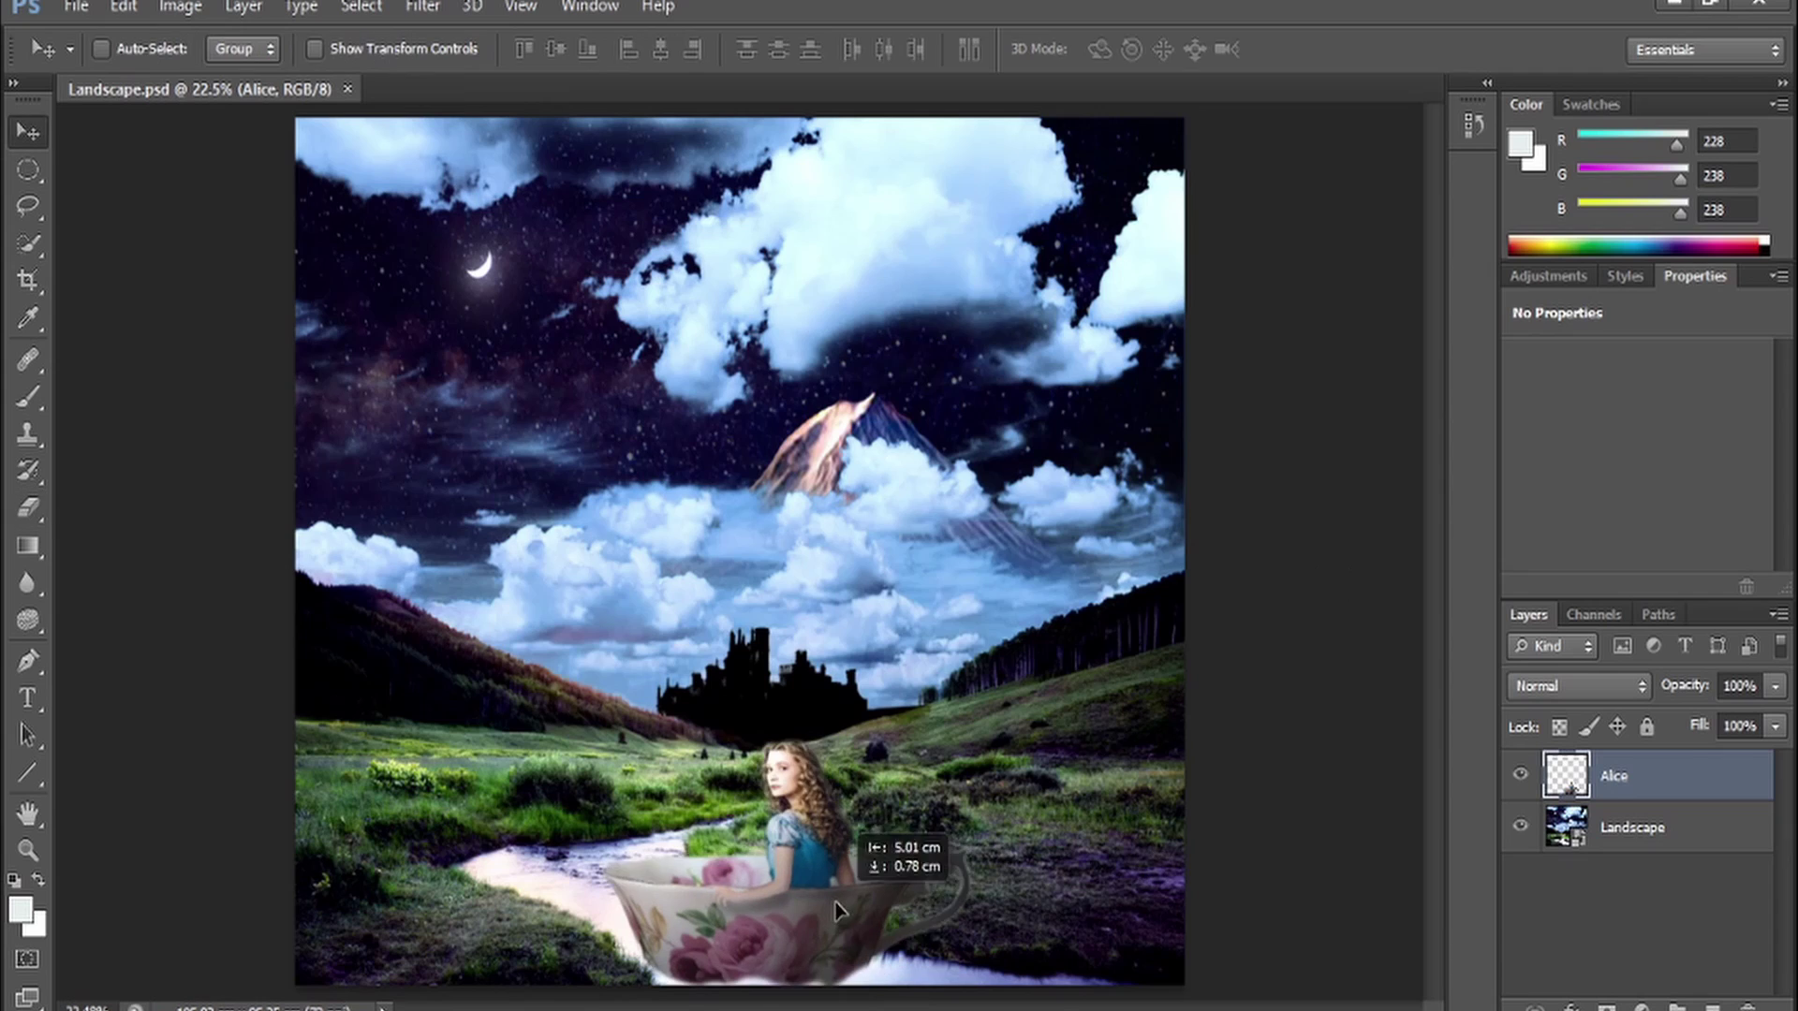
pyautogui.moveTo(835, 812); pyautogui.dragTo(786, 805)
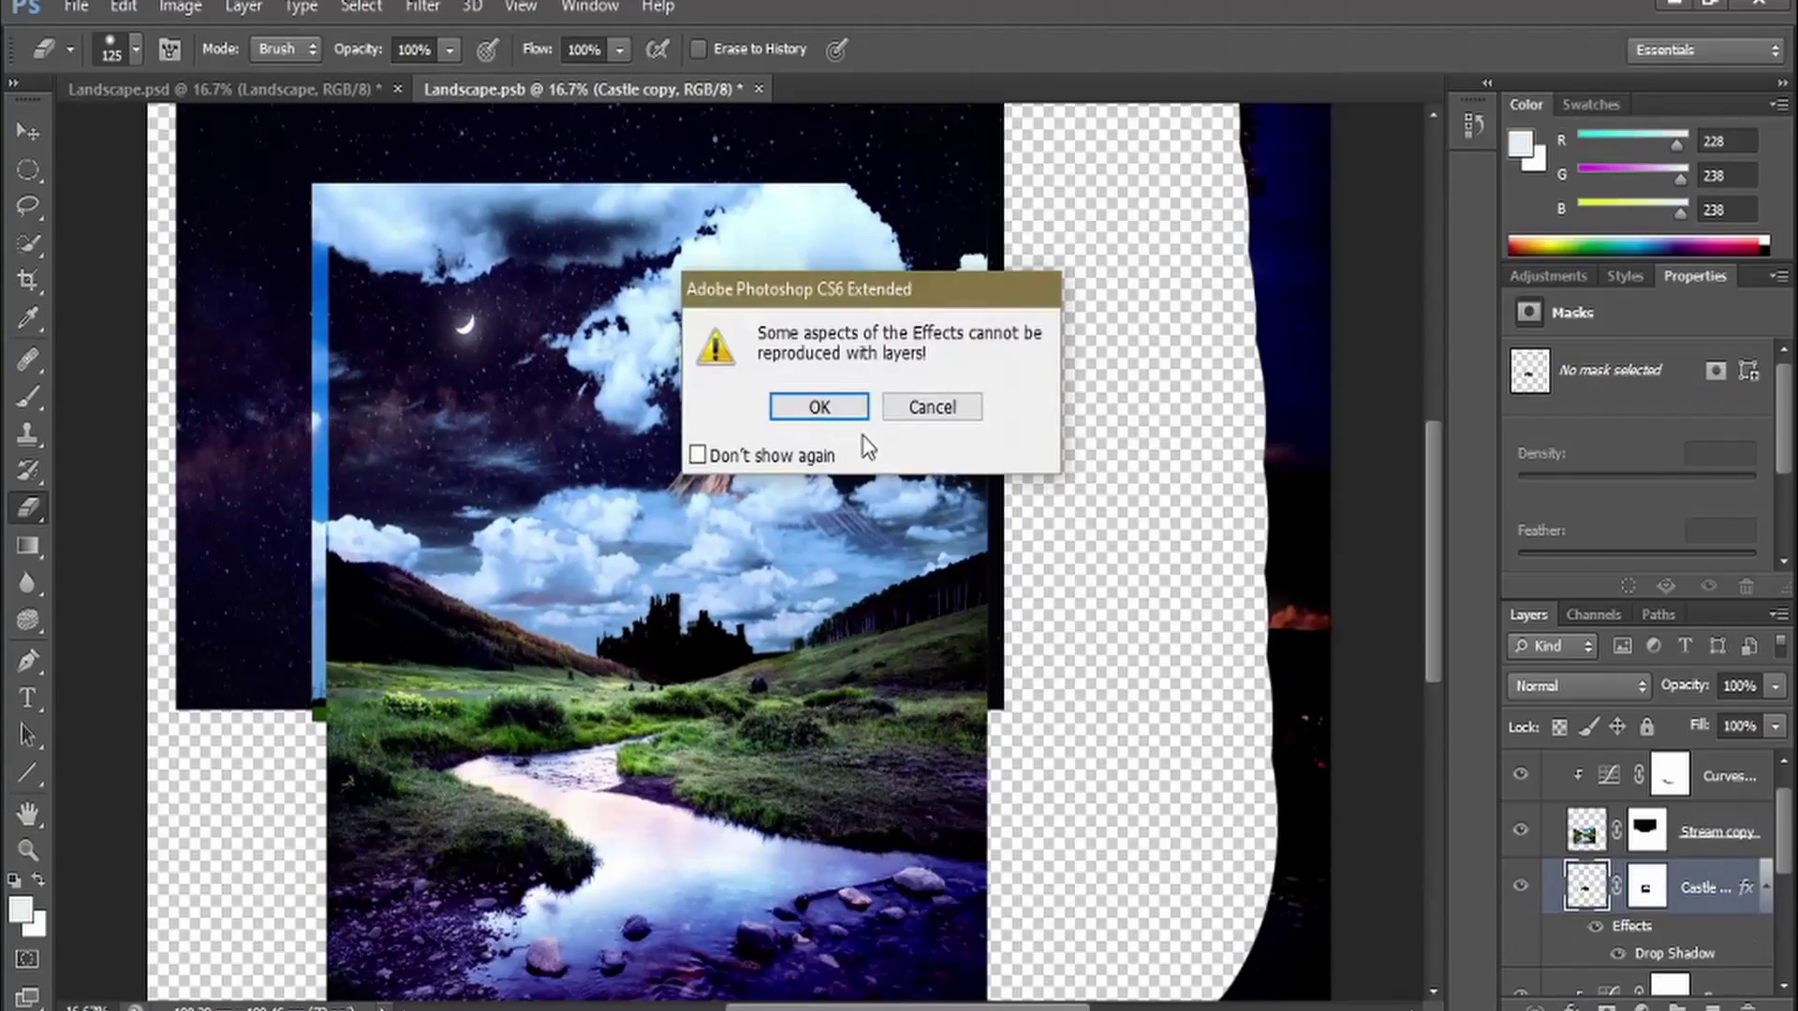
# Turn the drop shadow into its own layer, flip it vertically and blur it
pyautogui.click(842, 412)
pyautogui.hotkey('ctrl', 't')
pyautogui.rightClick(654, 153)
pyautogui.click(740, 609)
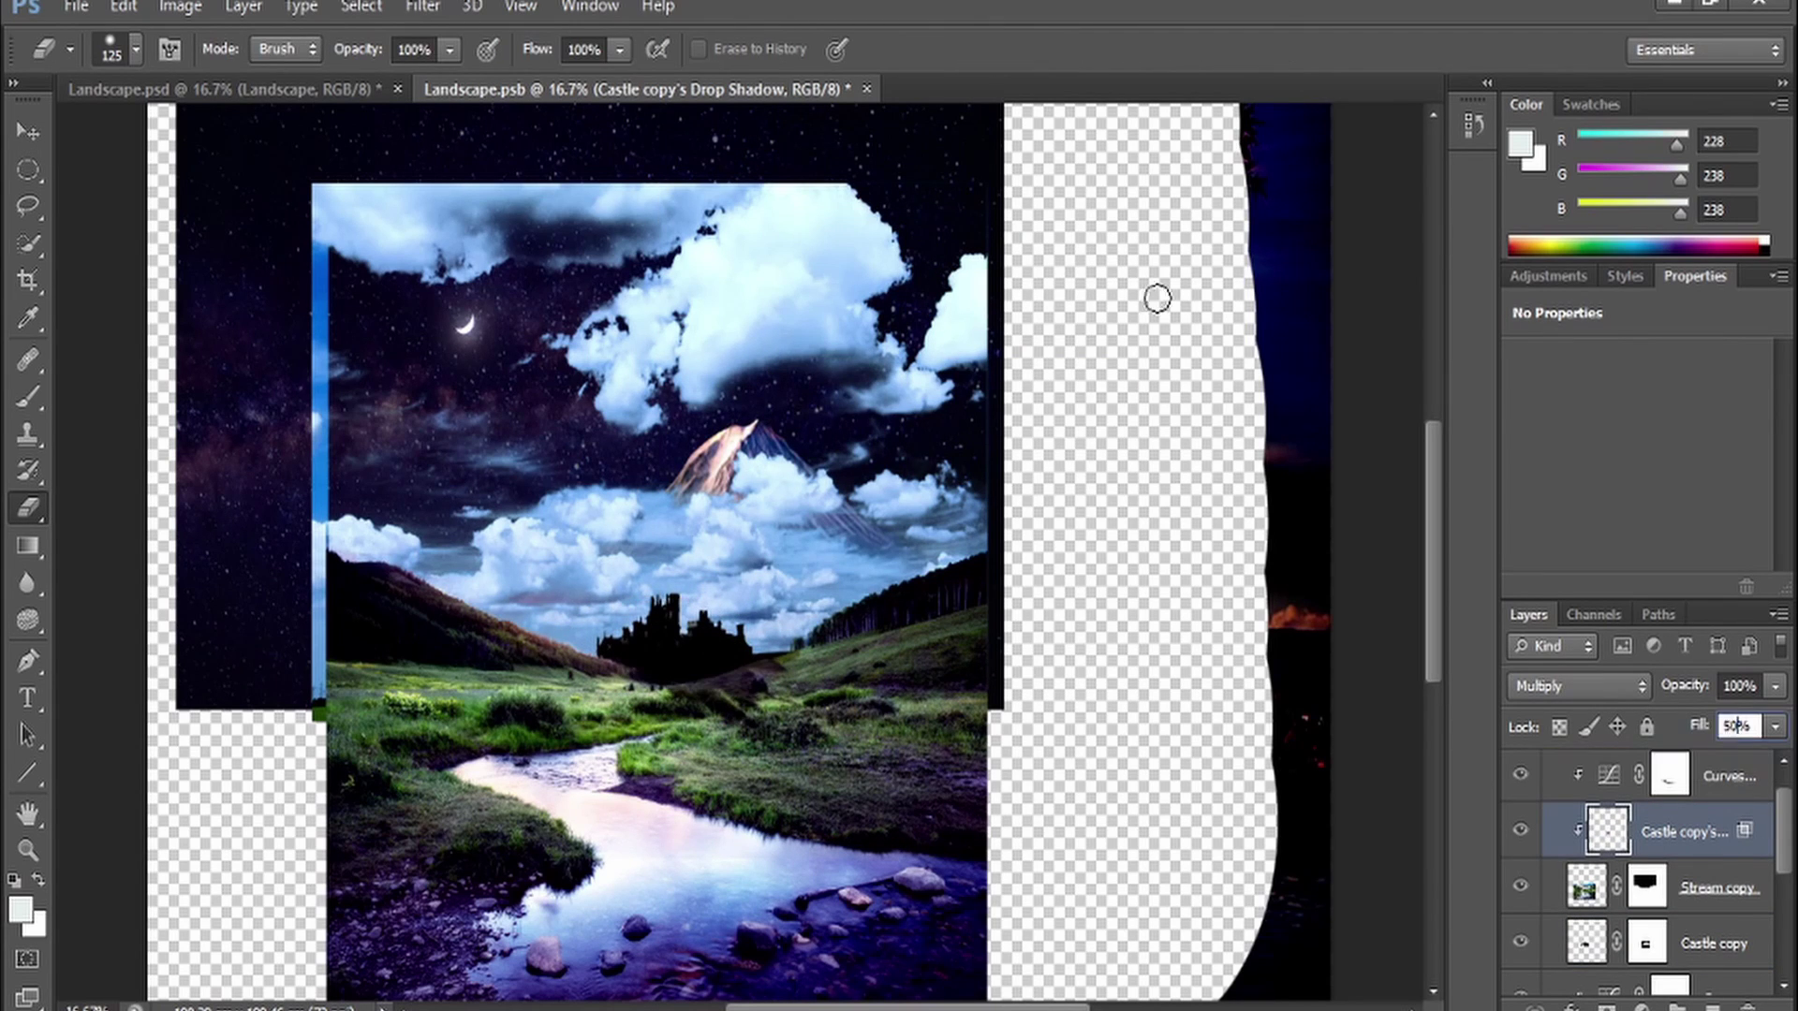
pyautogui.hotkey('ctrl', 'alt', 'f')
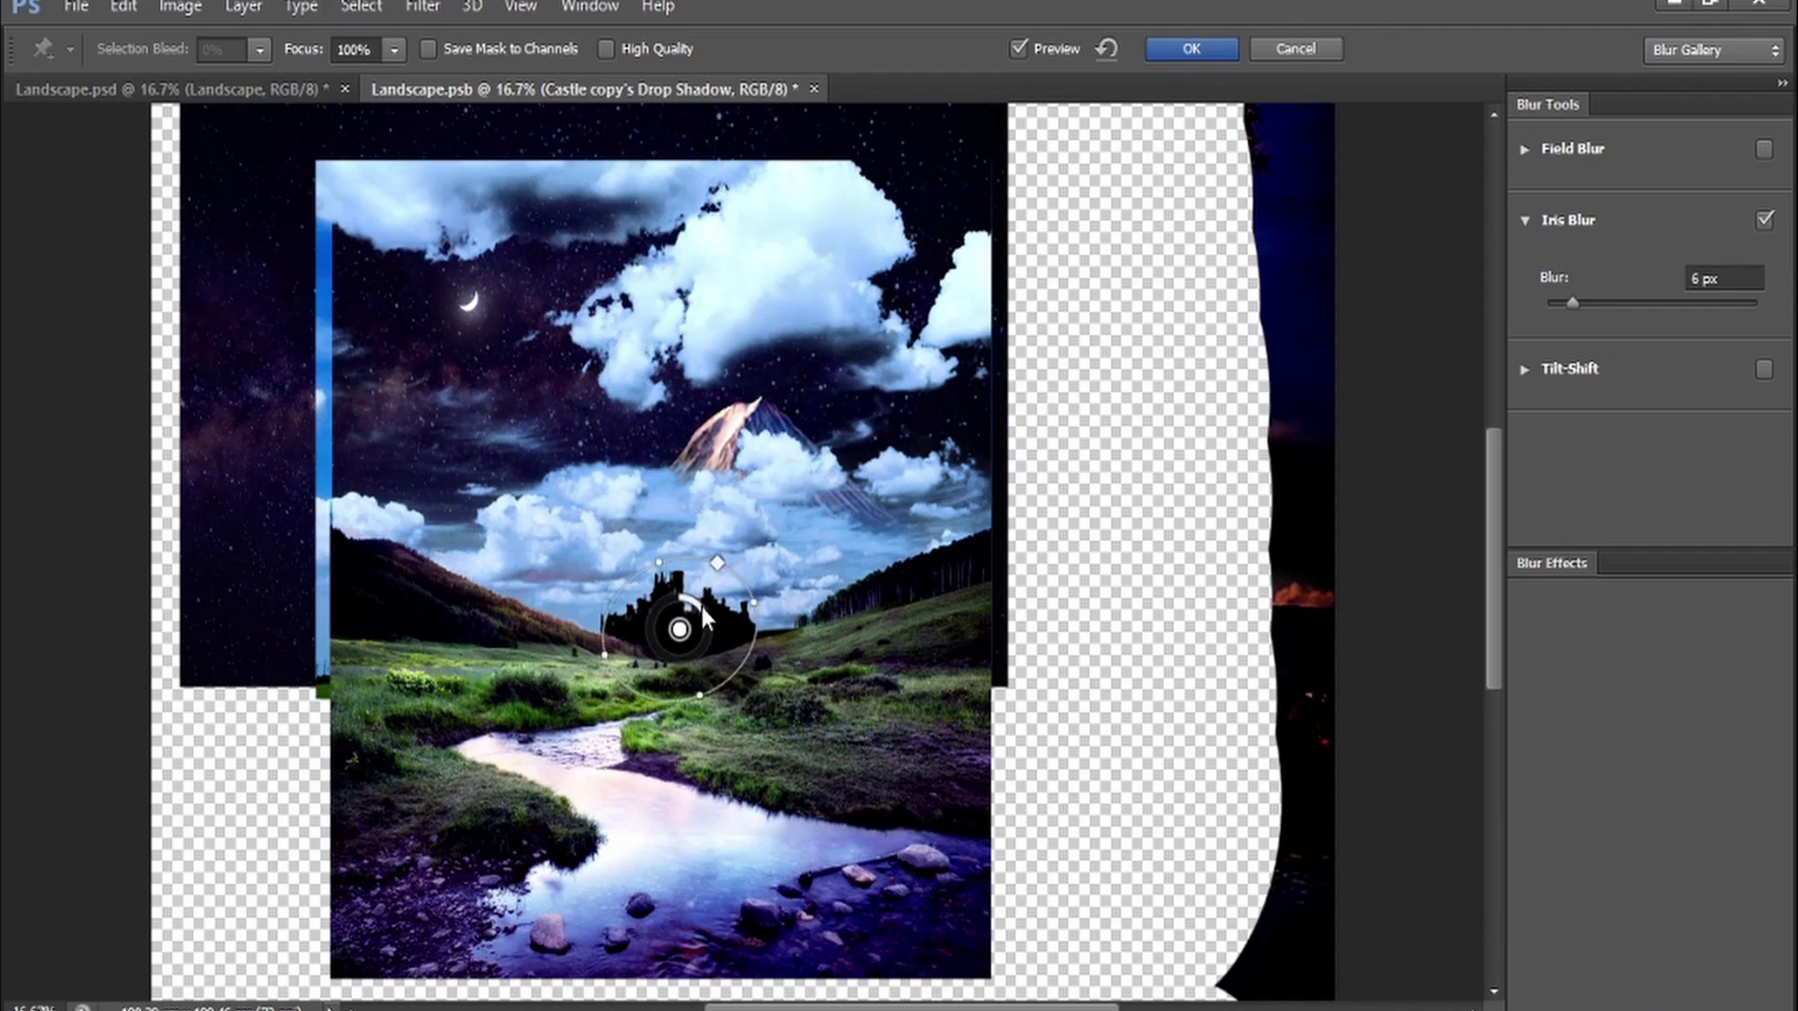
pyautogui.press('Return')
pyautogui.scroll(1, 1516, 838)
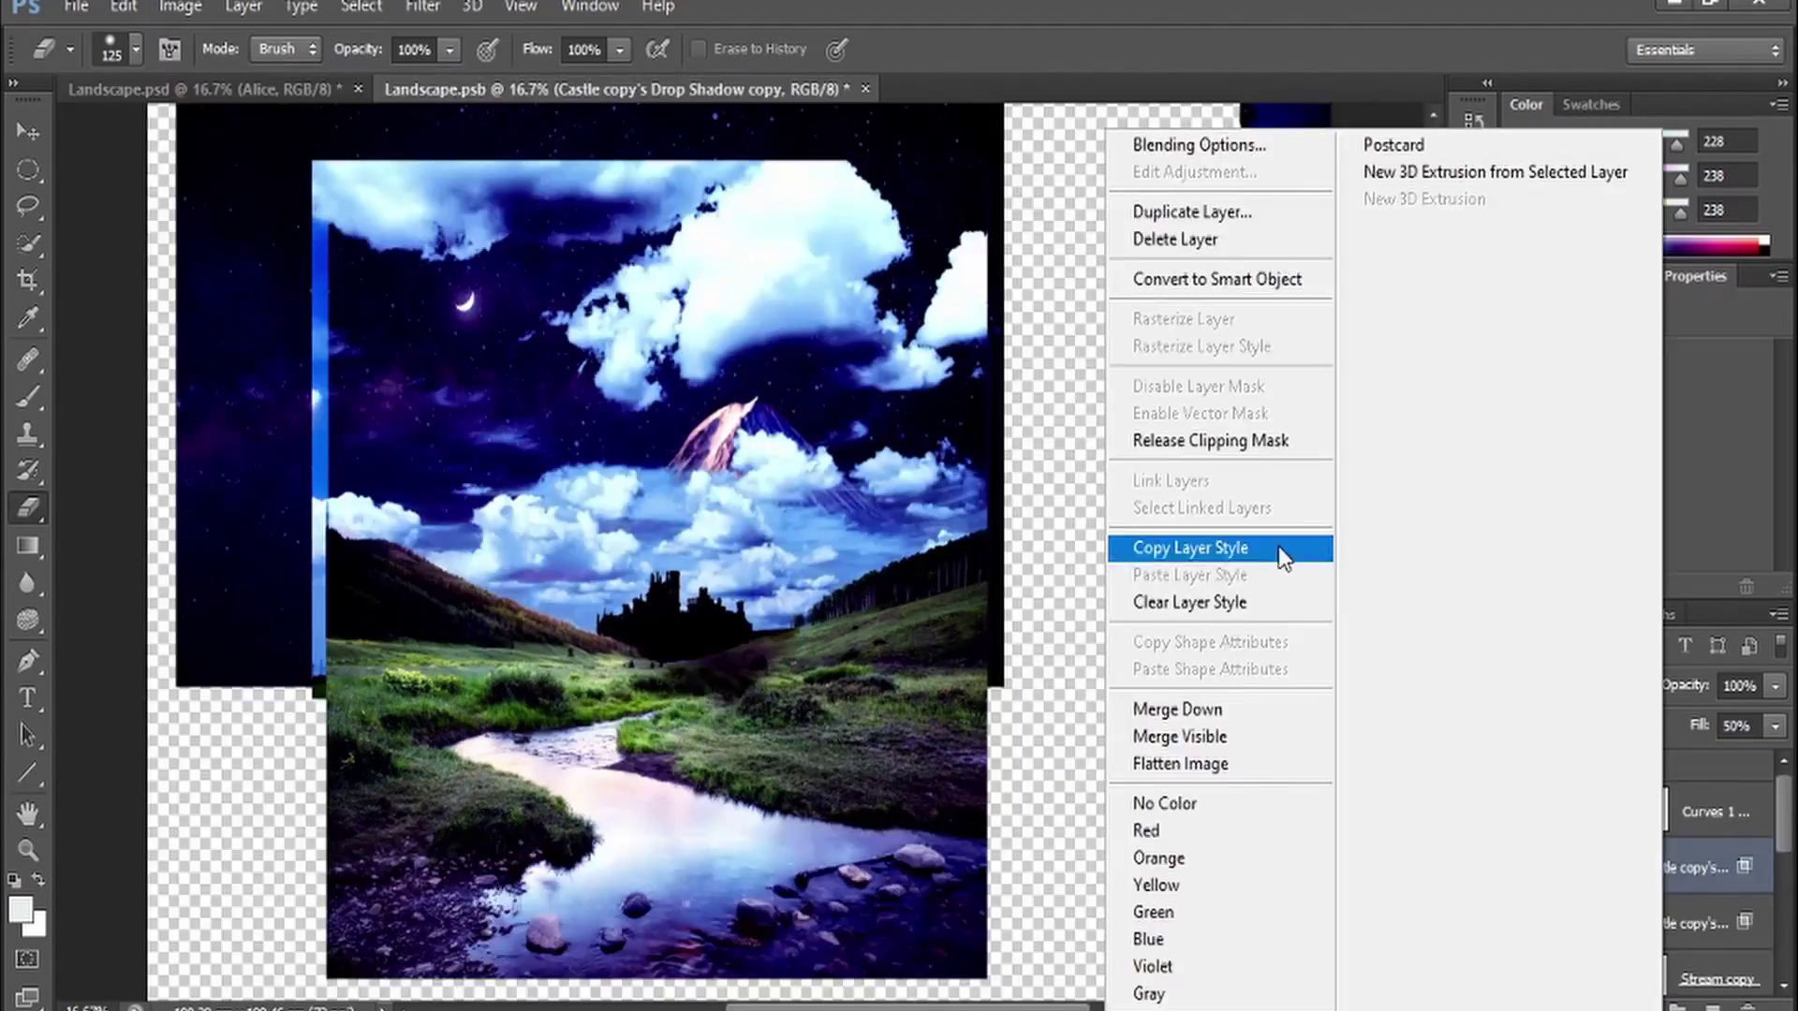
# Copy the layer style, make the castle's drop shadow a layer, and skew it across the grass
pyautogui.click(1278, 549)
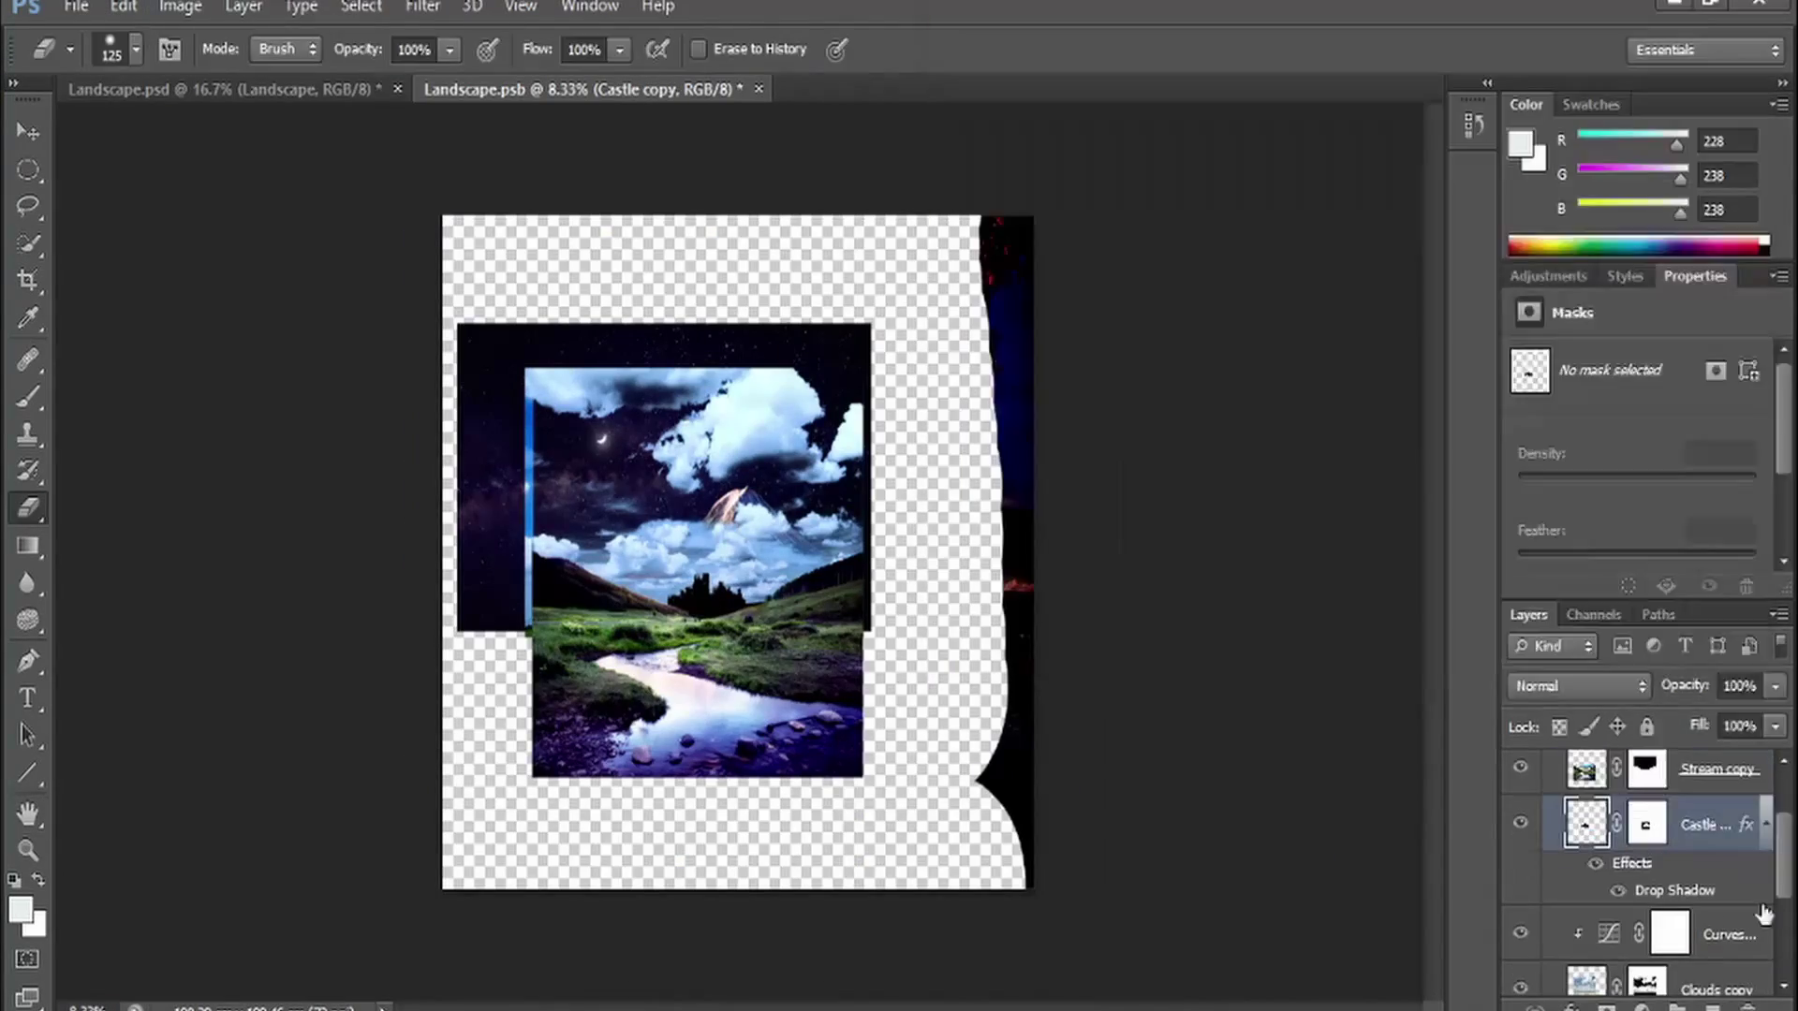
pyautogui.rightClick(1763, 914)
pyautogui.click(1517, 730)
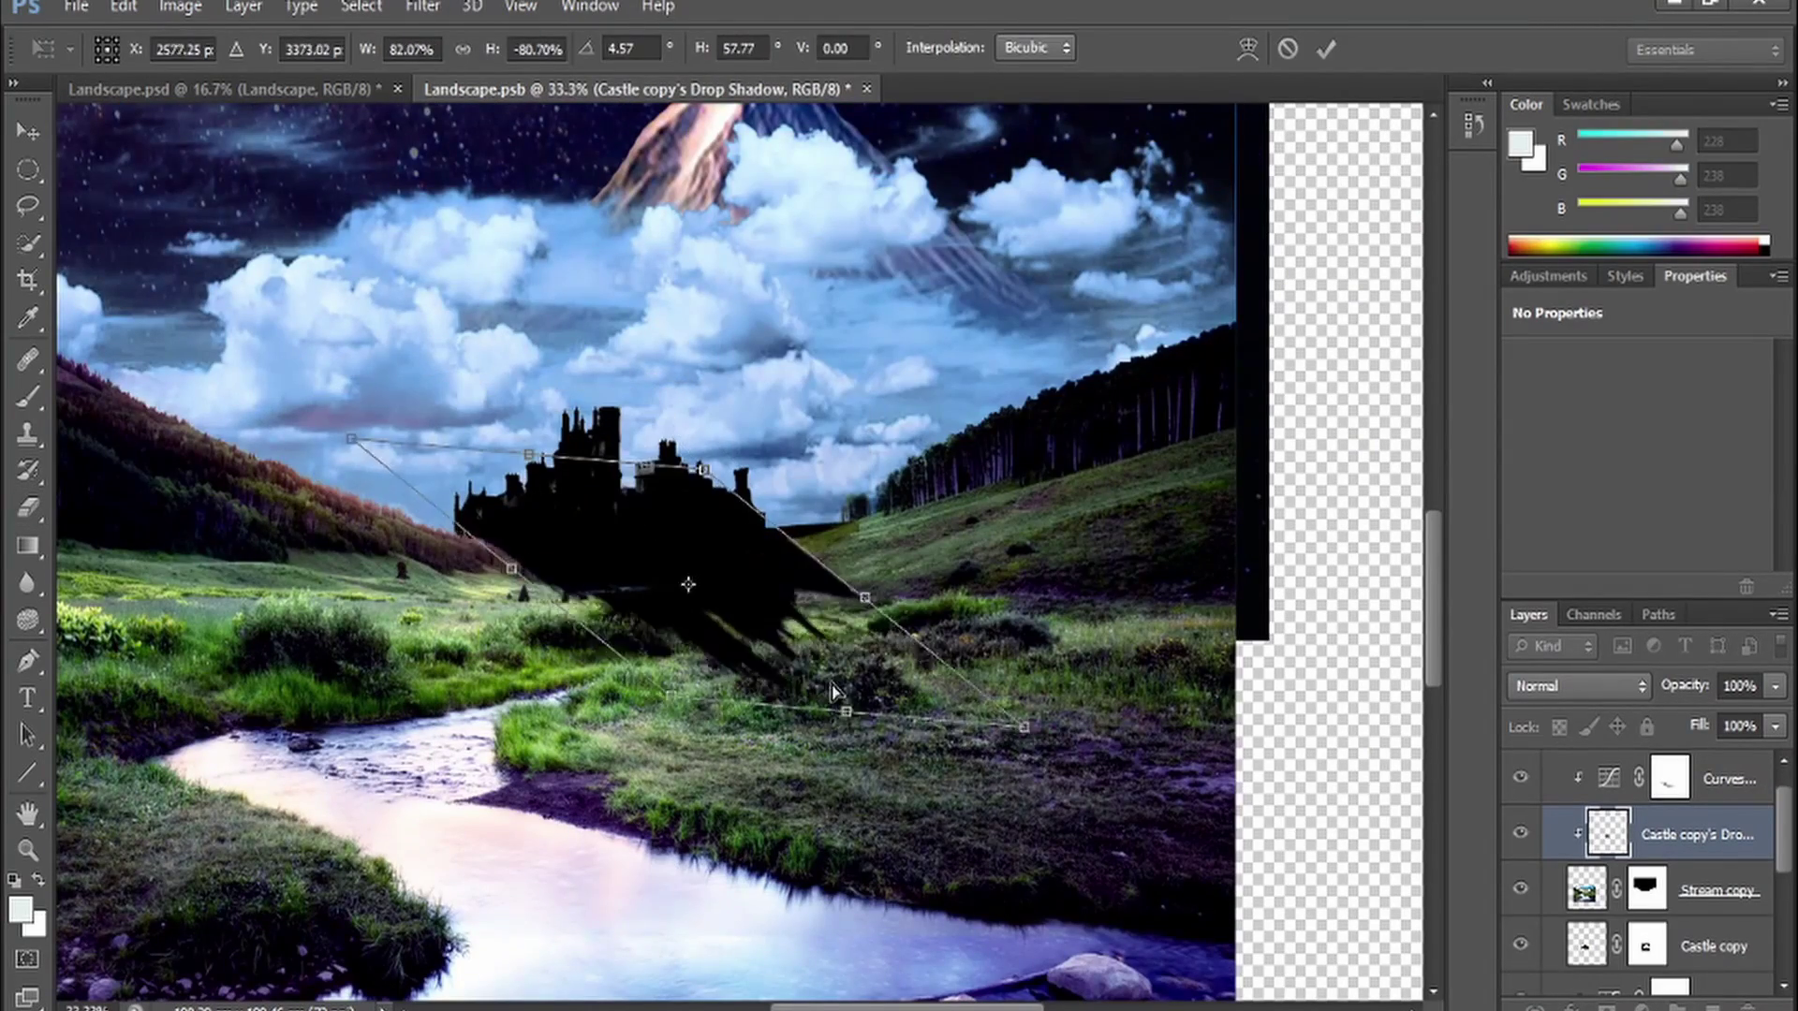
pyautogui.moveTo(833, 691); pyautogui.dragTo(936, 655)
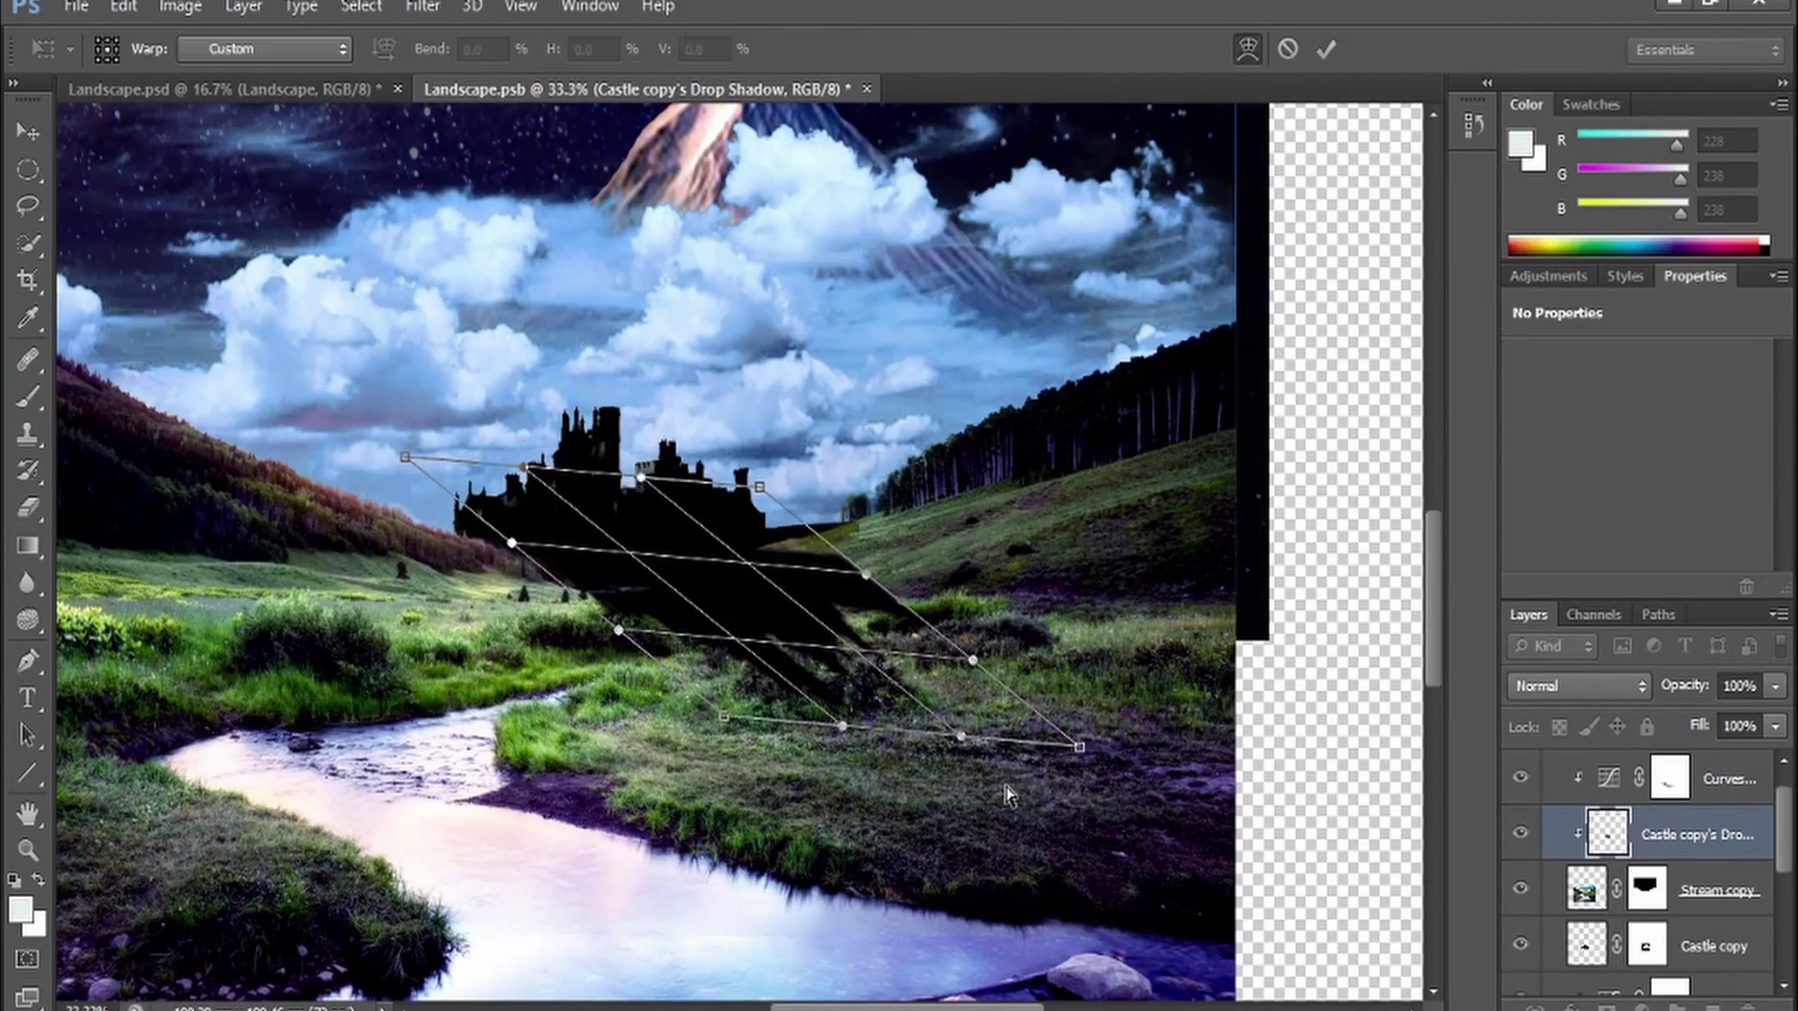
pyautogui.press('Return')
# Apply an Iris Blur to the castle shadow, then select Alice's layer in the Landscape document
pyautogui.press('e')
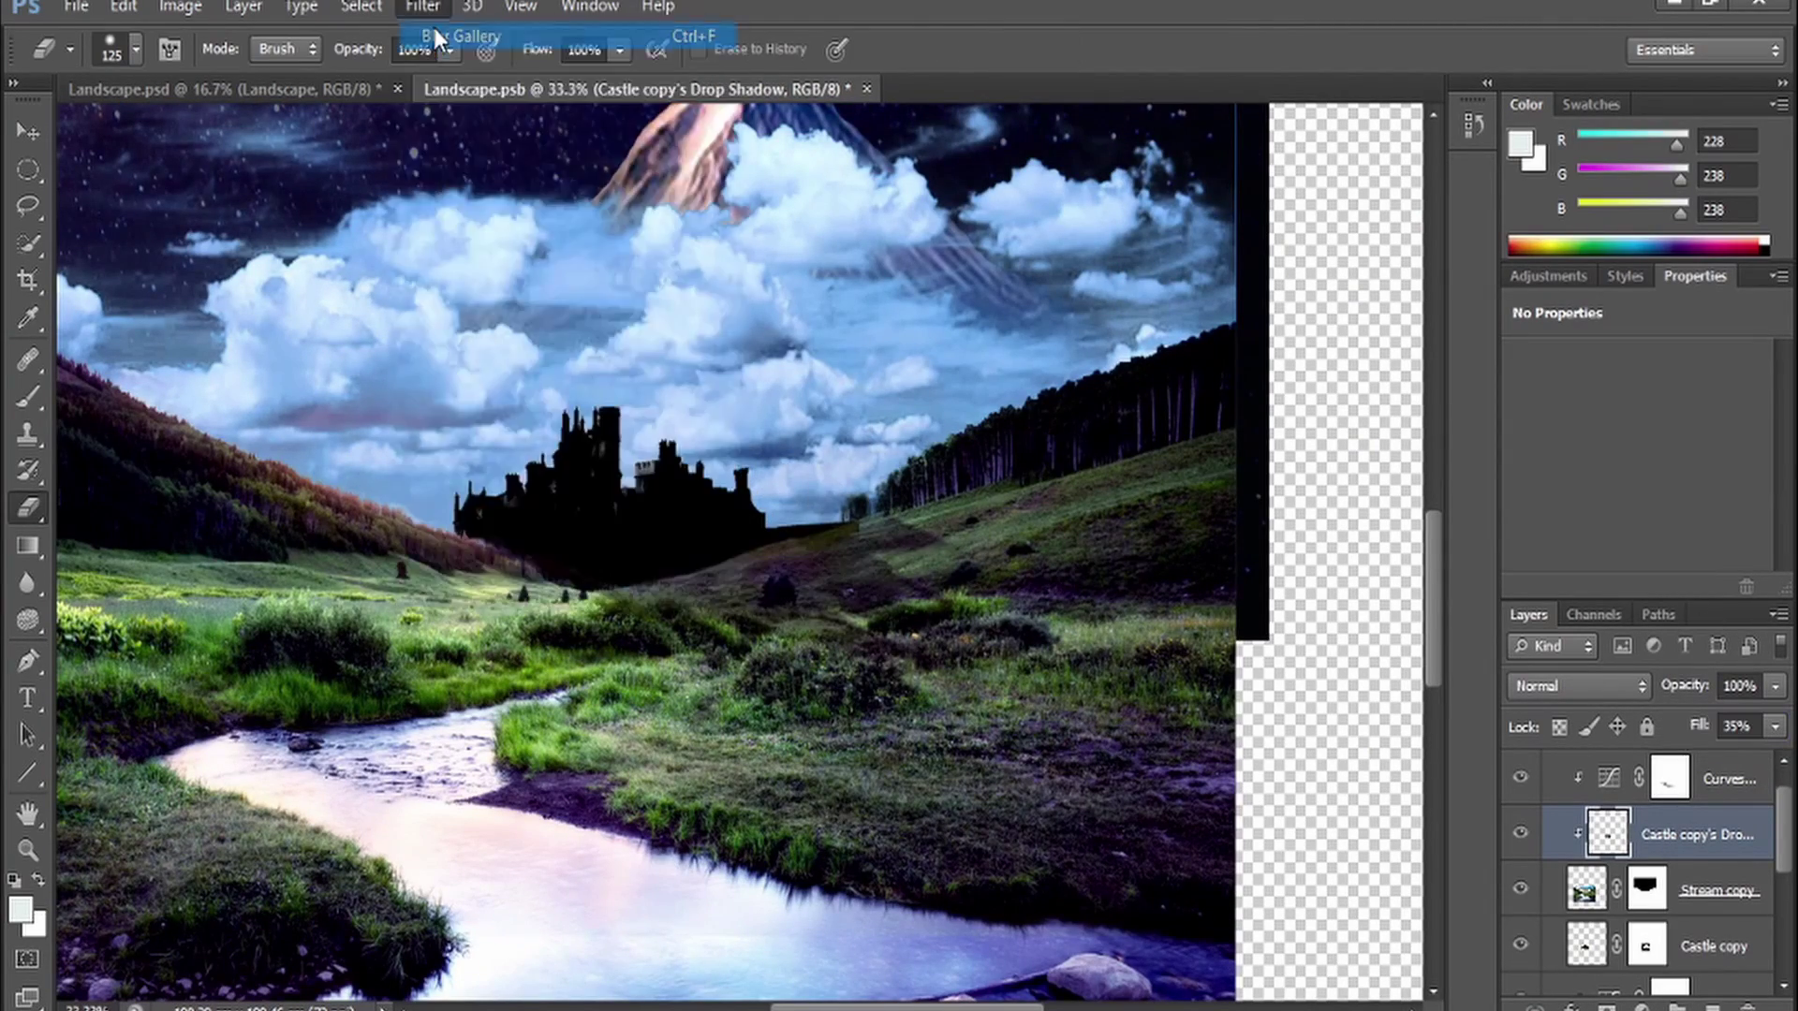
pyautogui.click(435, 38)
pyautogui.hotkey('ctrl', '-')
pyautogui.hotkey('ctrl', '-')
pyautogui.hotkey('ctrl', '-')
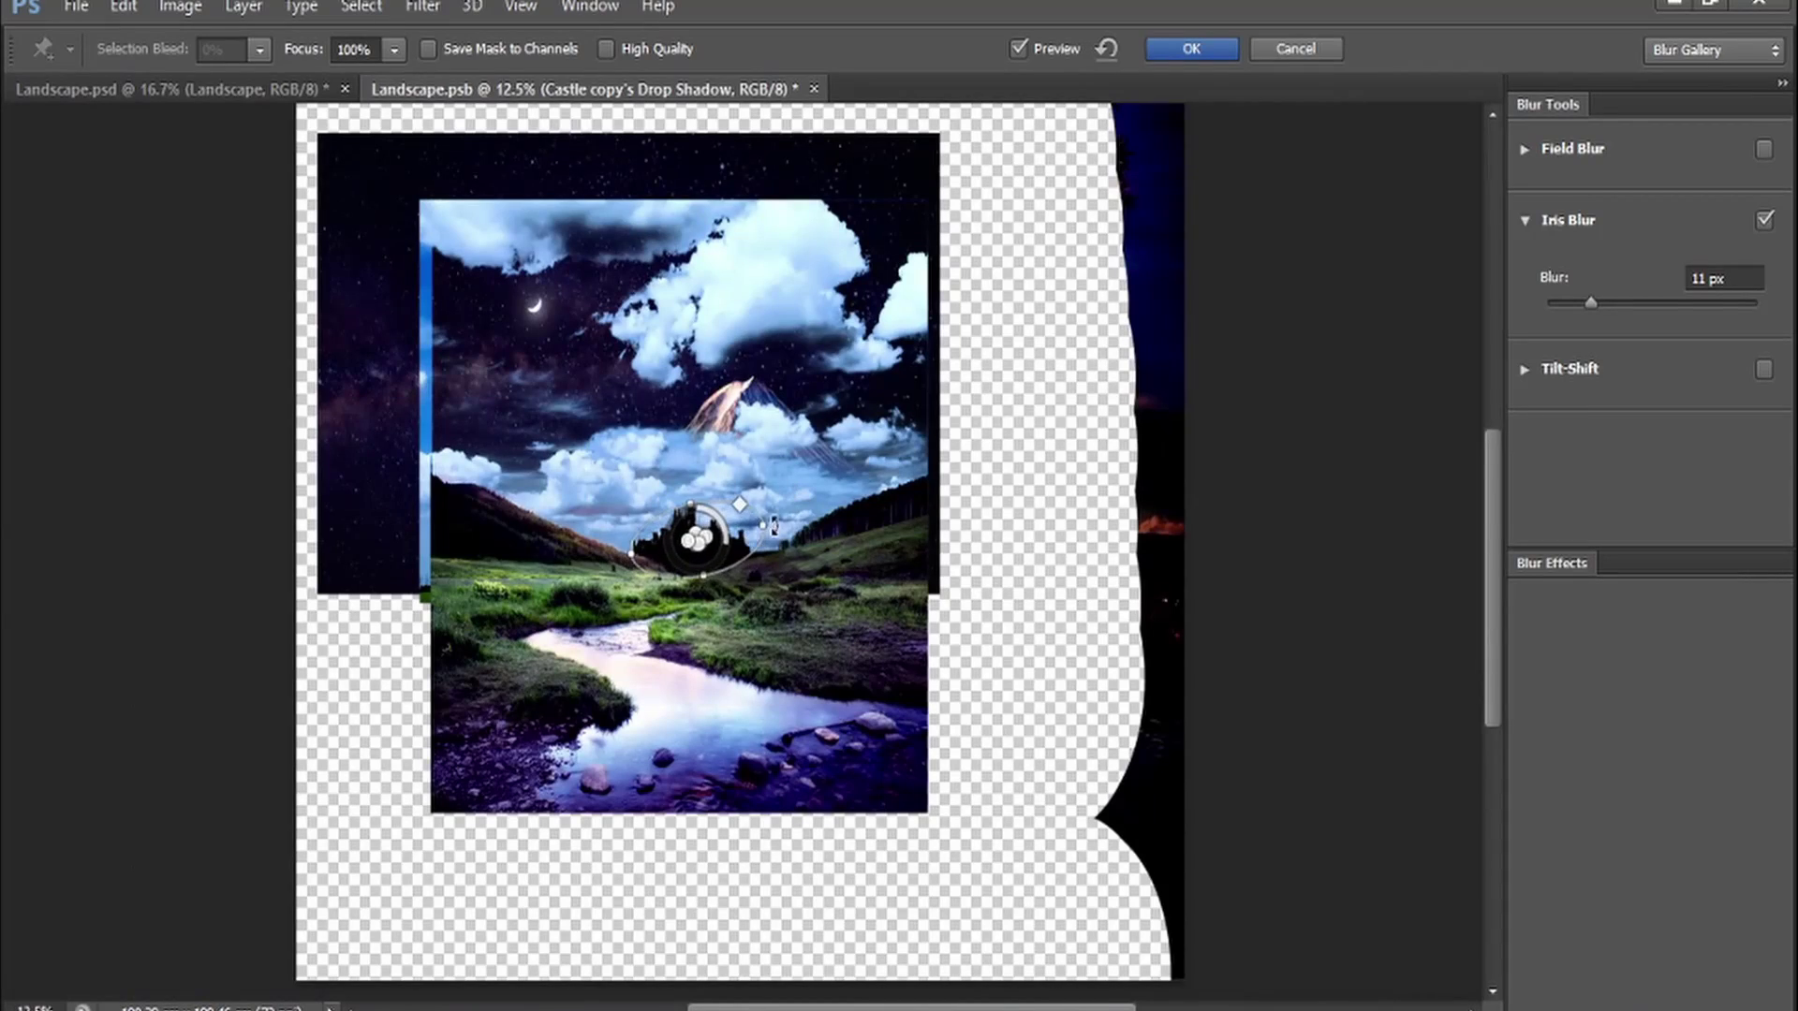
pyautogui.press('Return')
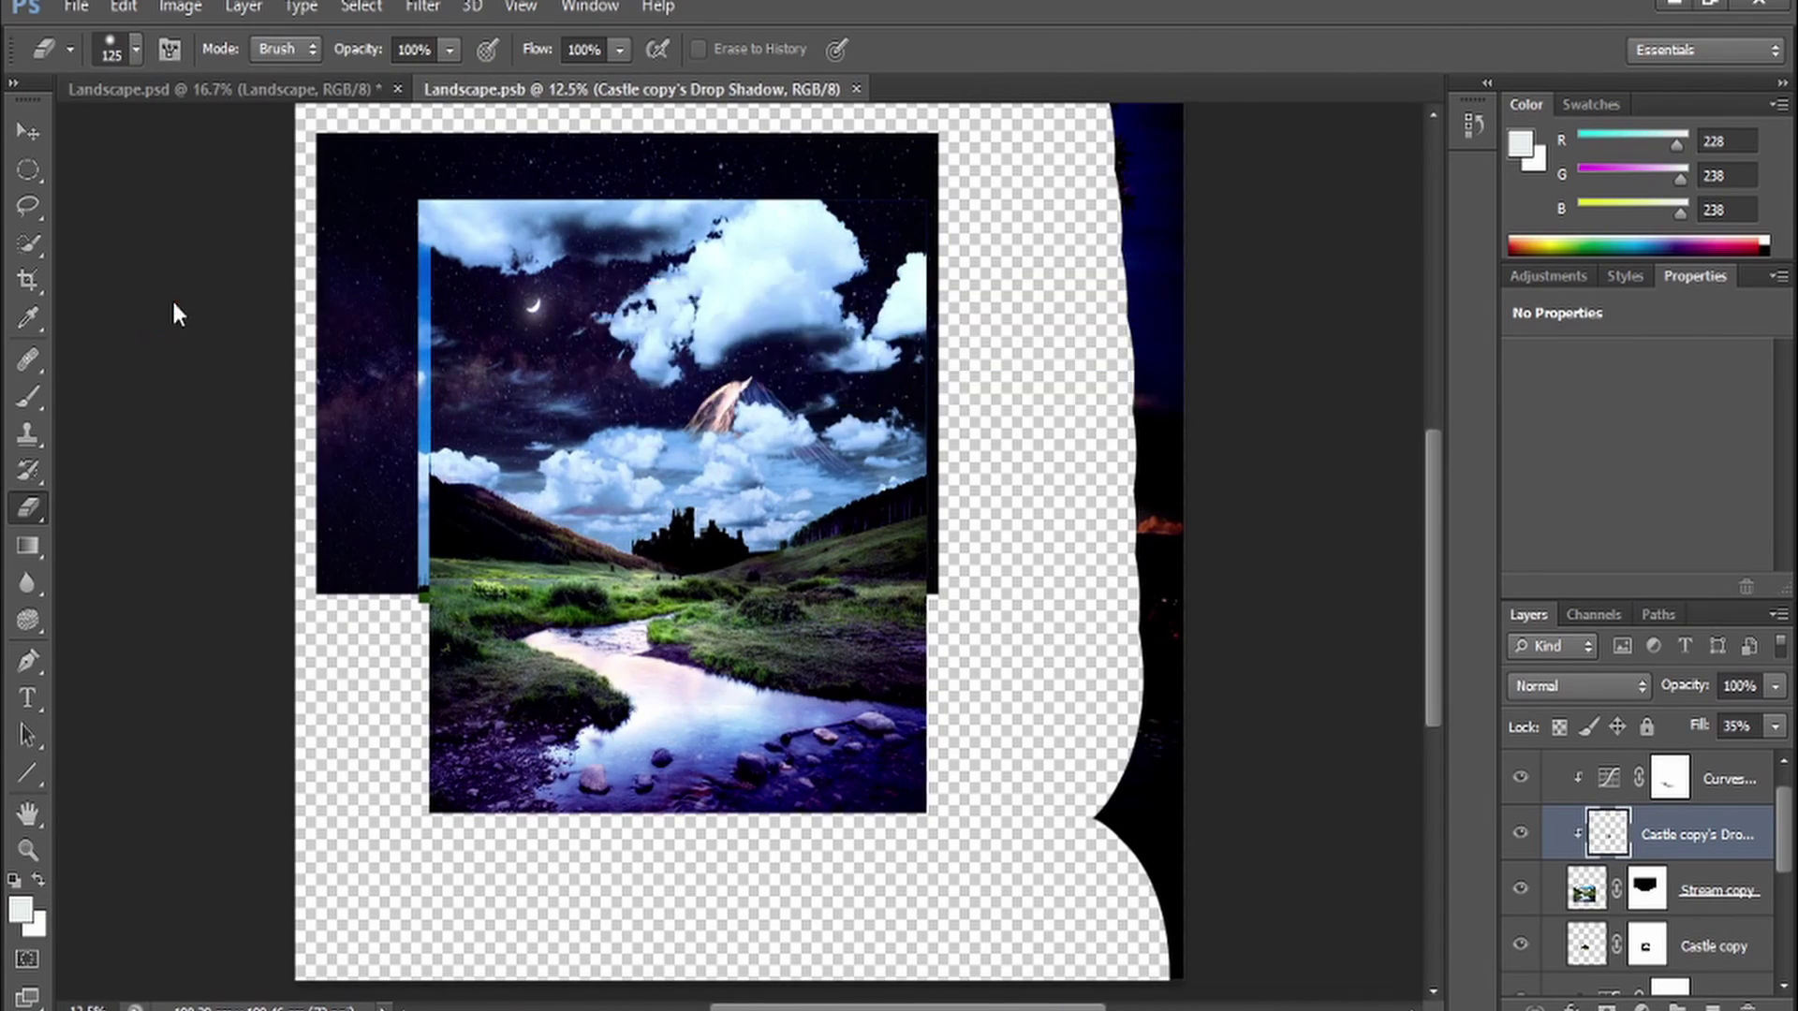
pyautogui.click(209, 89)
pyautogui.click(1613, 775)
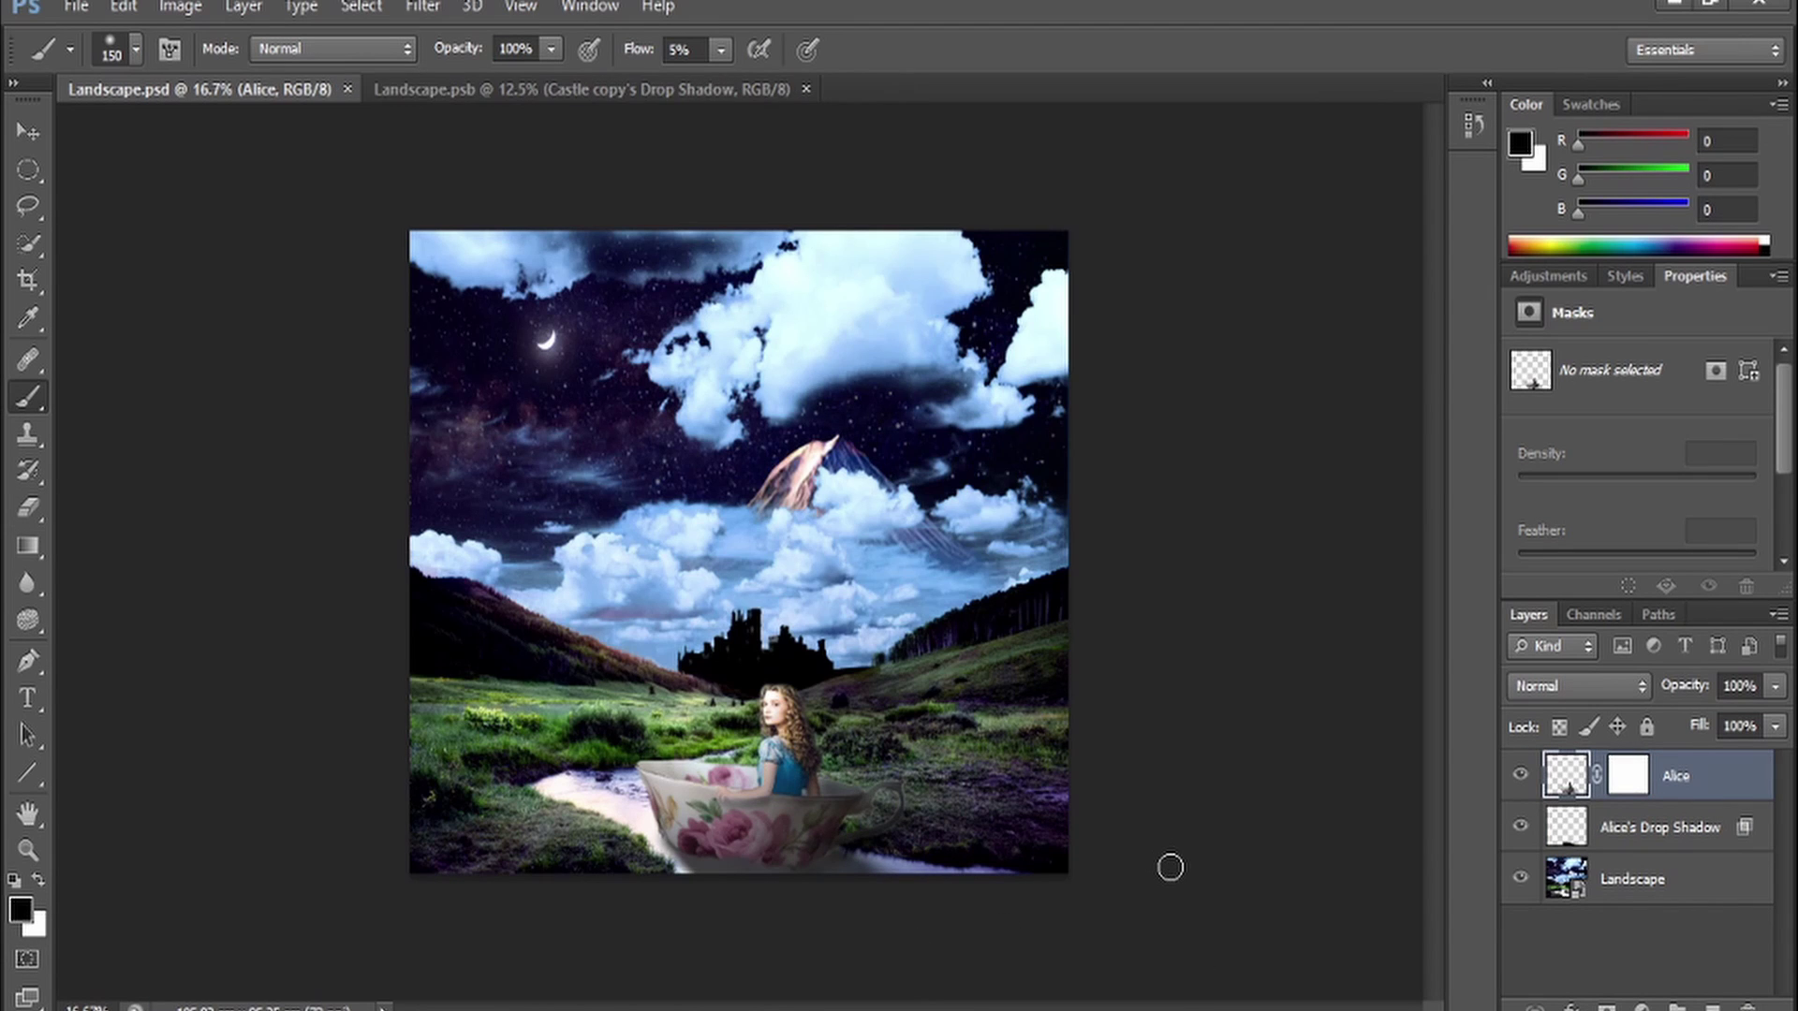
# Save a flattened copy of the composite as 'Draft 1' and open it
pyautogui.hotkey('shift', 'ctrl', 's')
pyautogui.write('Draft 1')
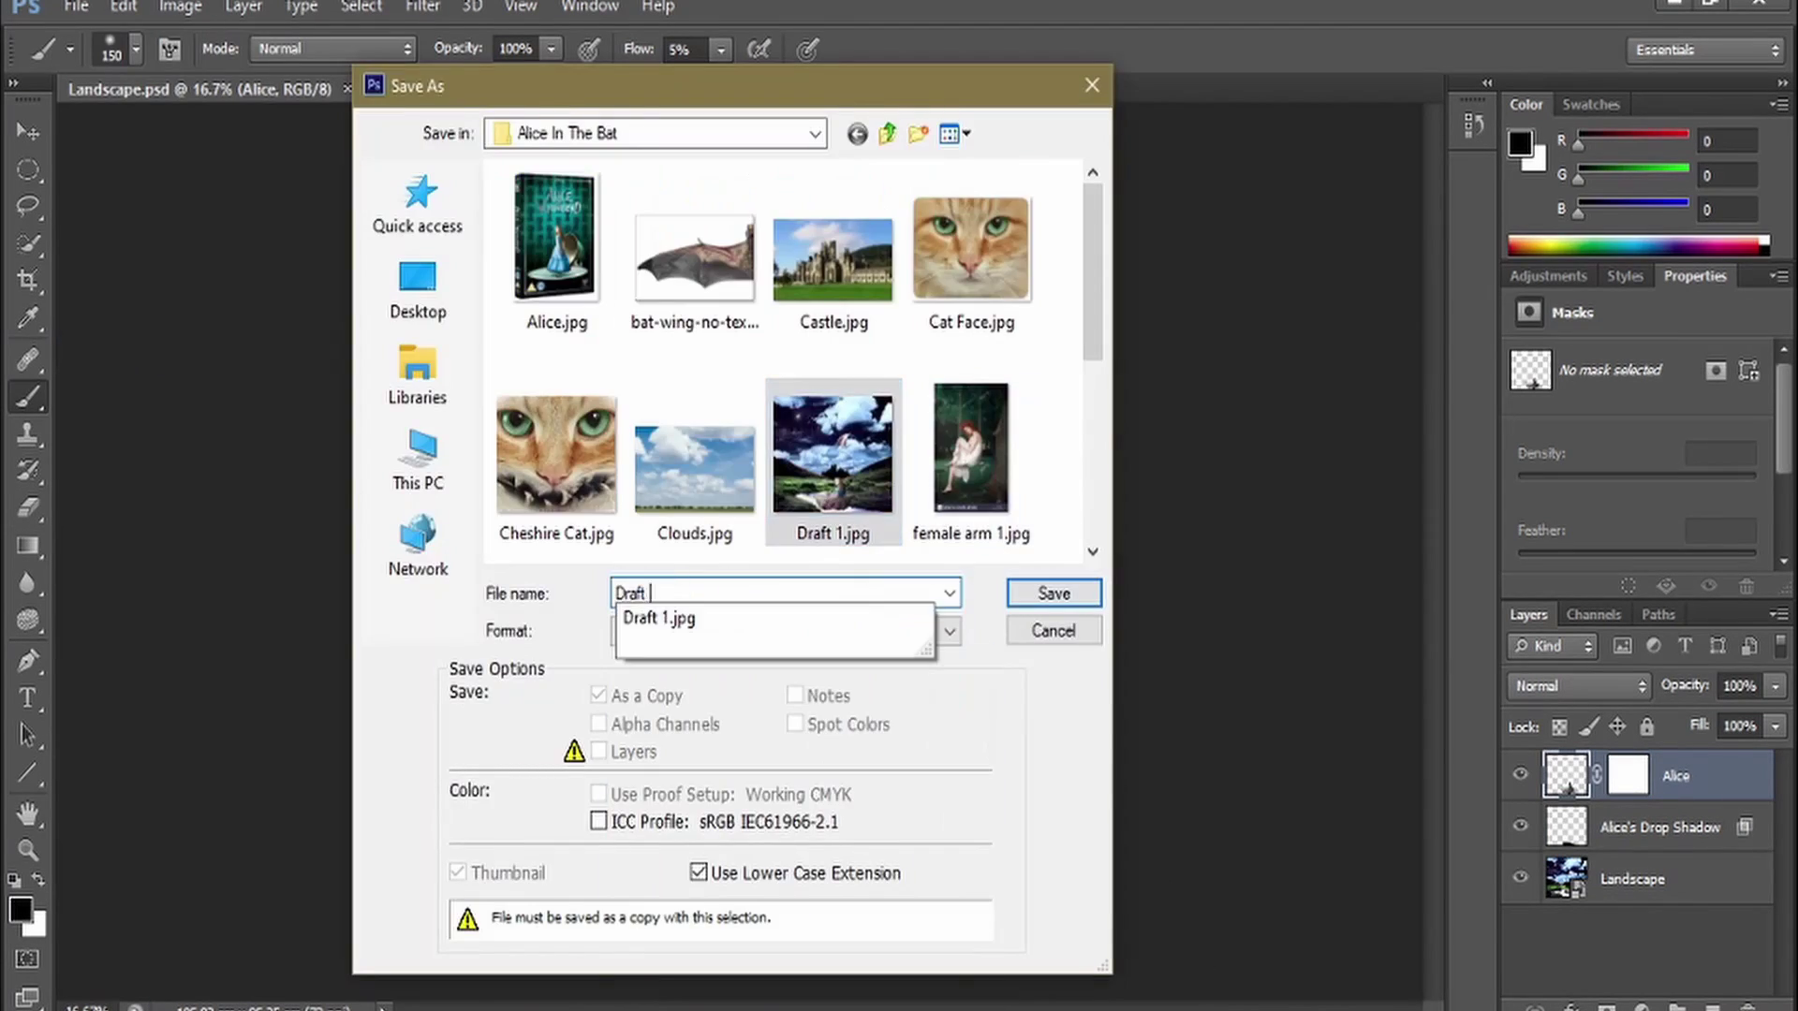
pyautogui.hotkey('ctrl', 'o')
pyautogui.click(422, 6)
# Apply a spotlight Lighting Effect to the draft, and skew and rotate the clouds layer
pyautogui.click(805, 510)
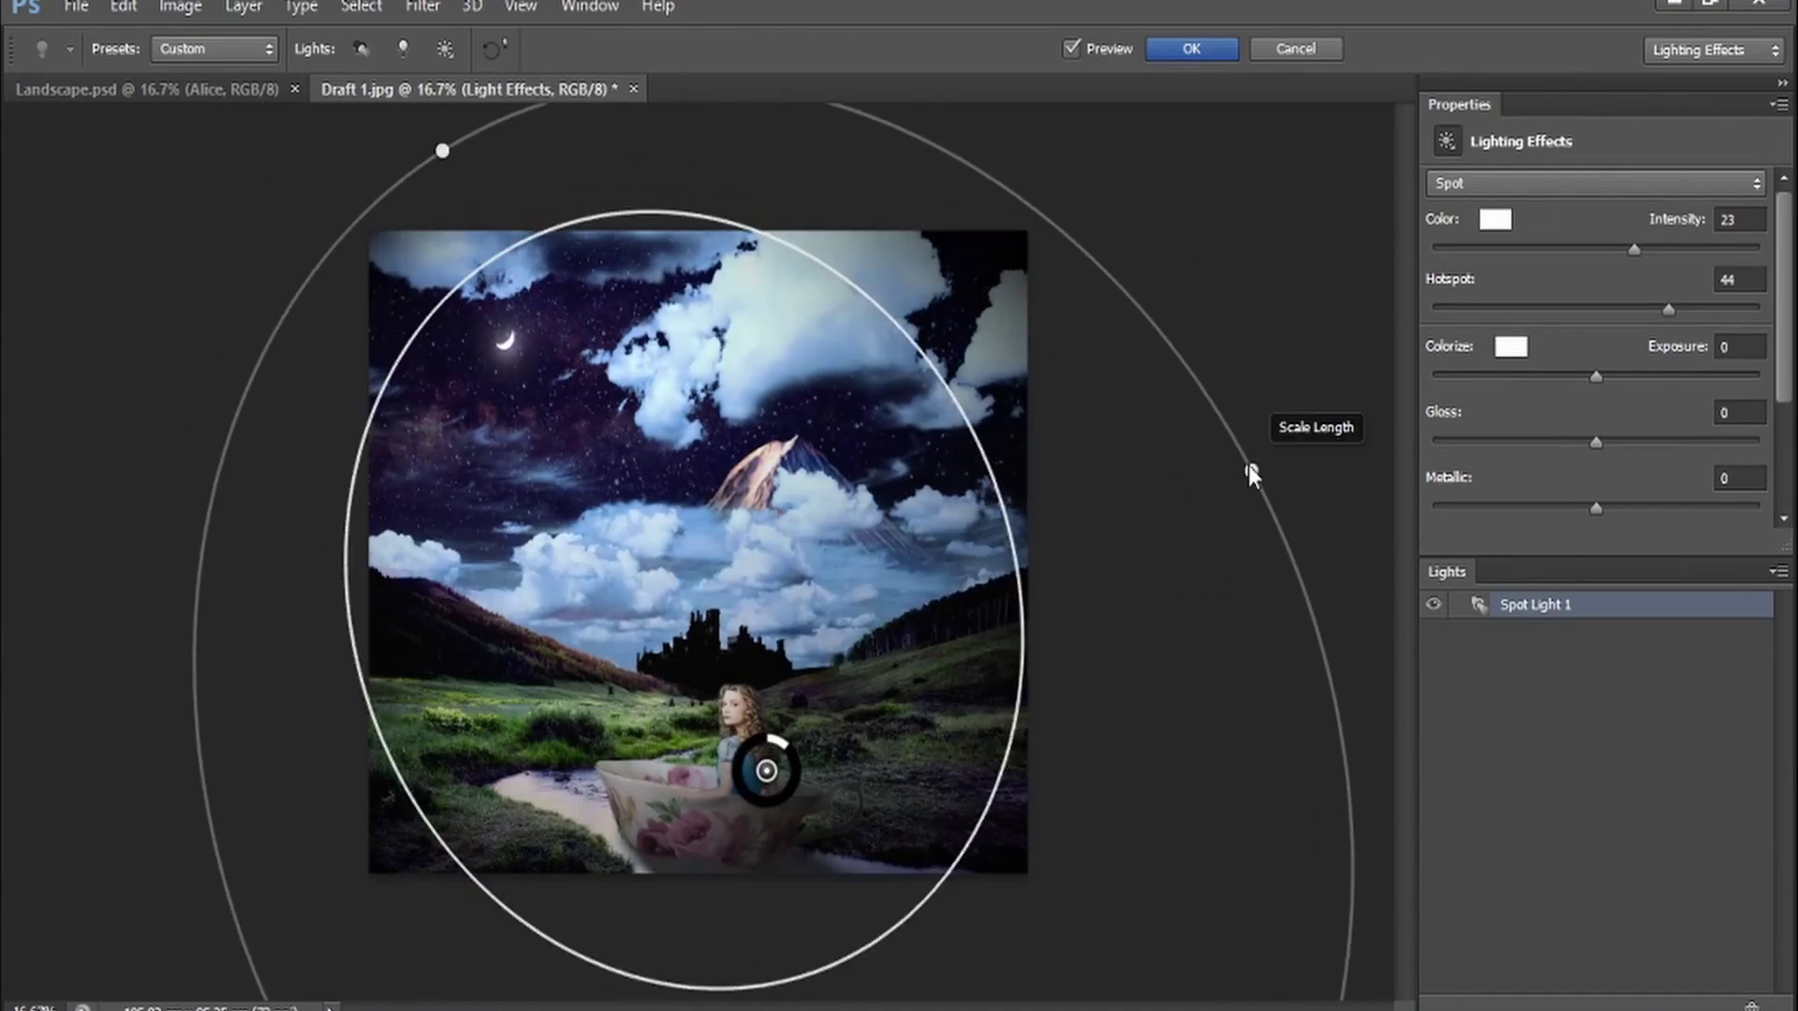
pyautogui.press('Return')
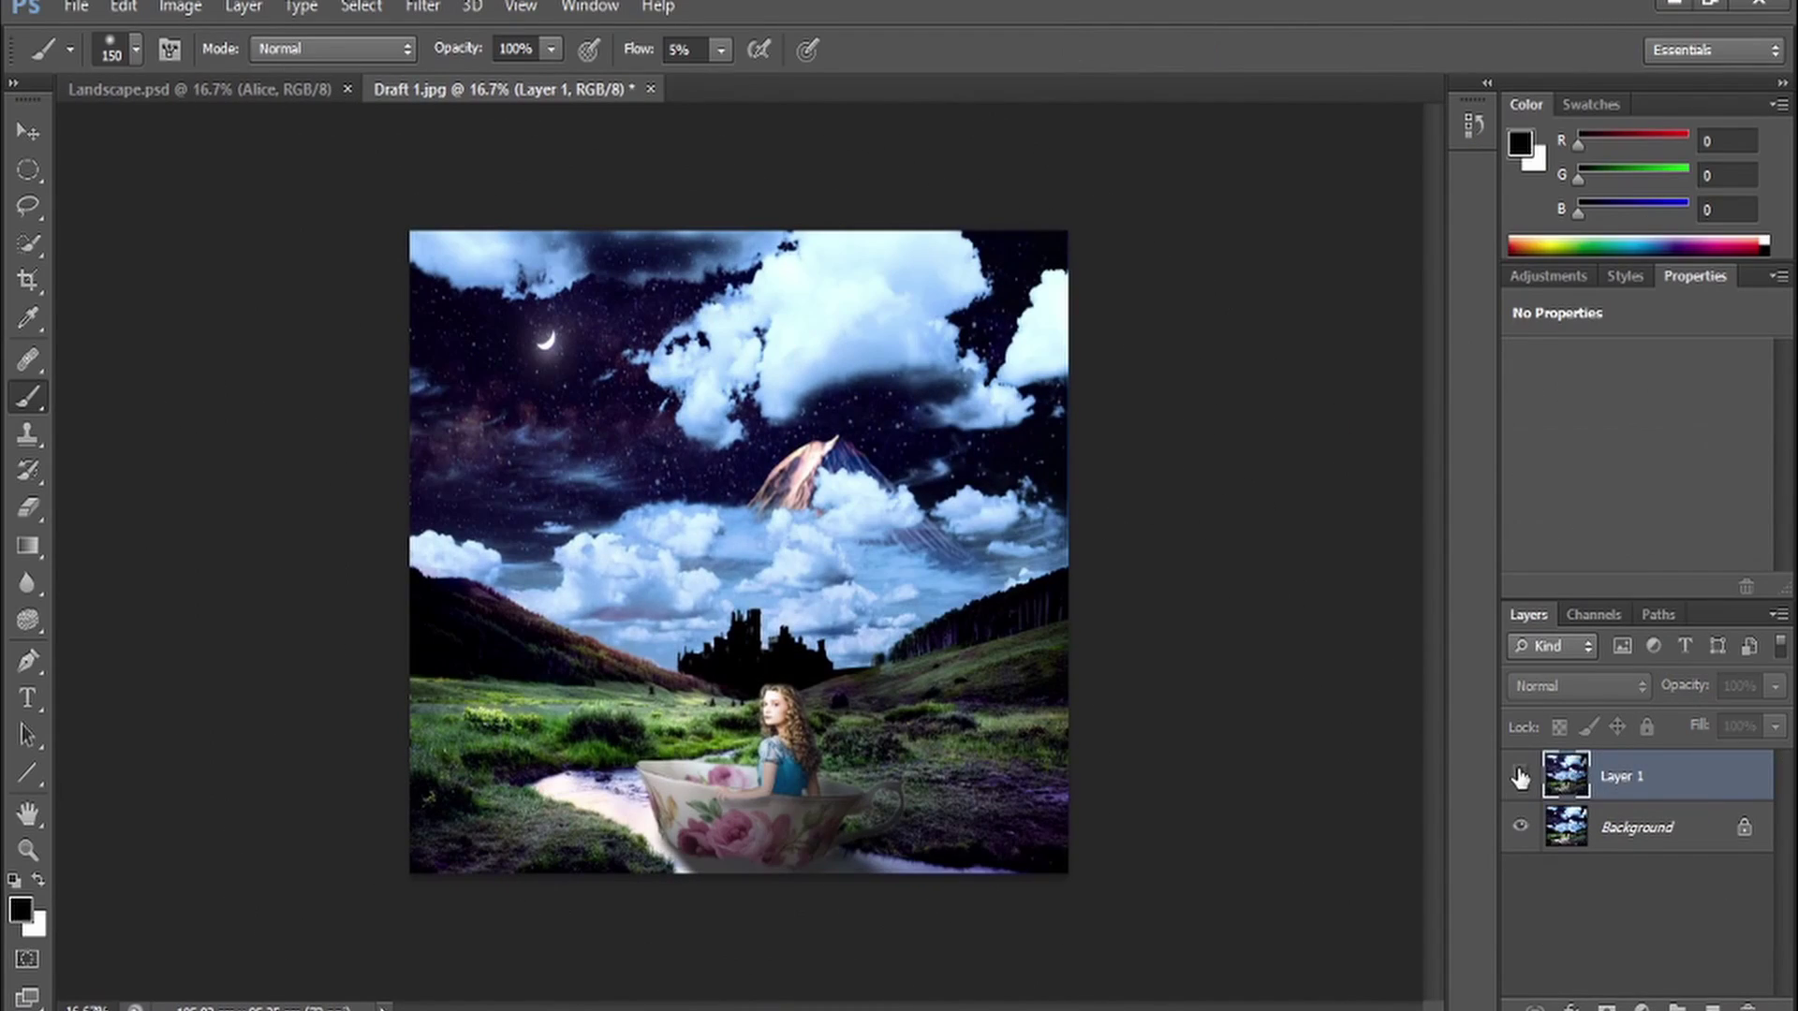
pyautogui.click(1519, 774)
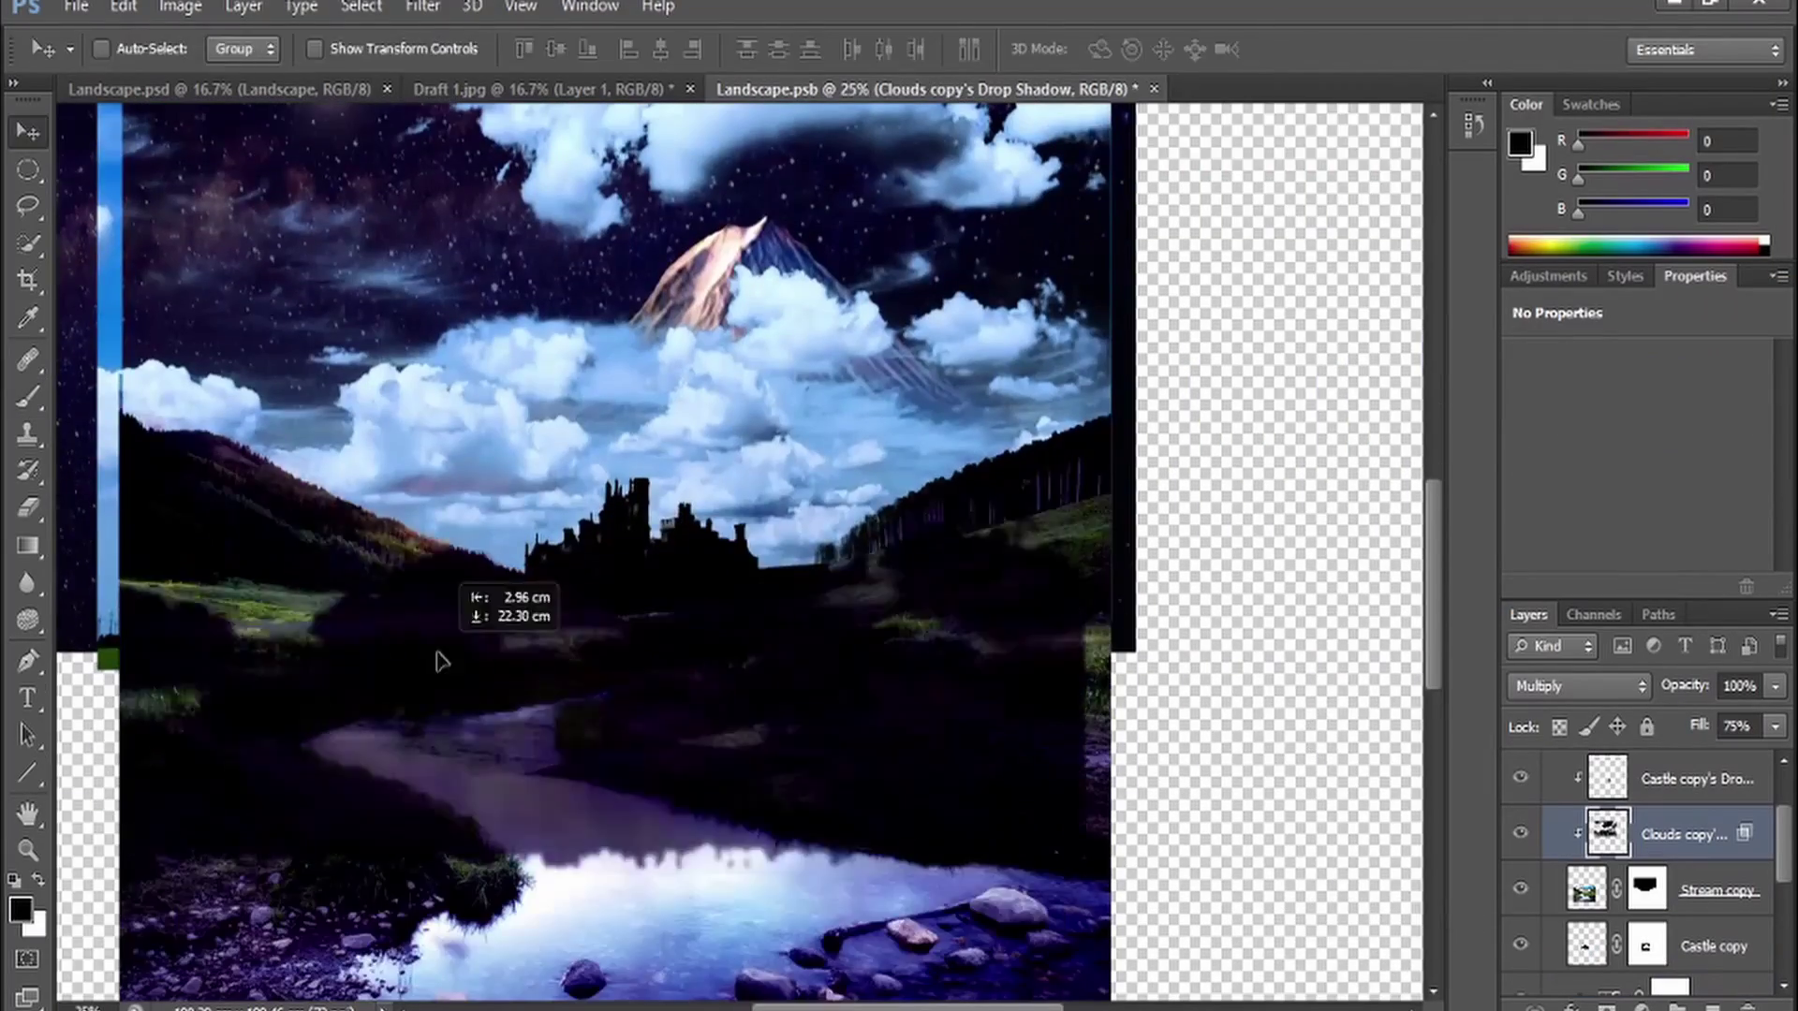
pyautogui.hotkey('ctrl', 't')
pyautogui.moveTo(322, 621)
pyautogui.mouseDown()
pyautogui.moveTo(267, 721)
pyautogui.moveTo(863, 680)
pyautogui.mouseUp()
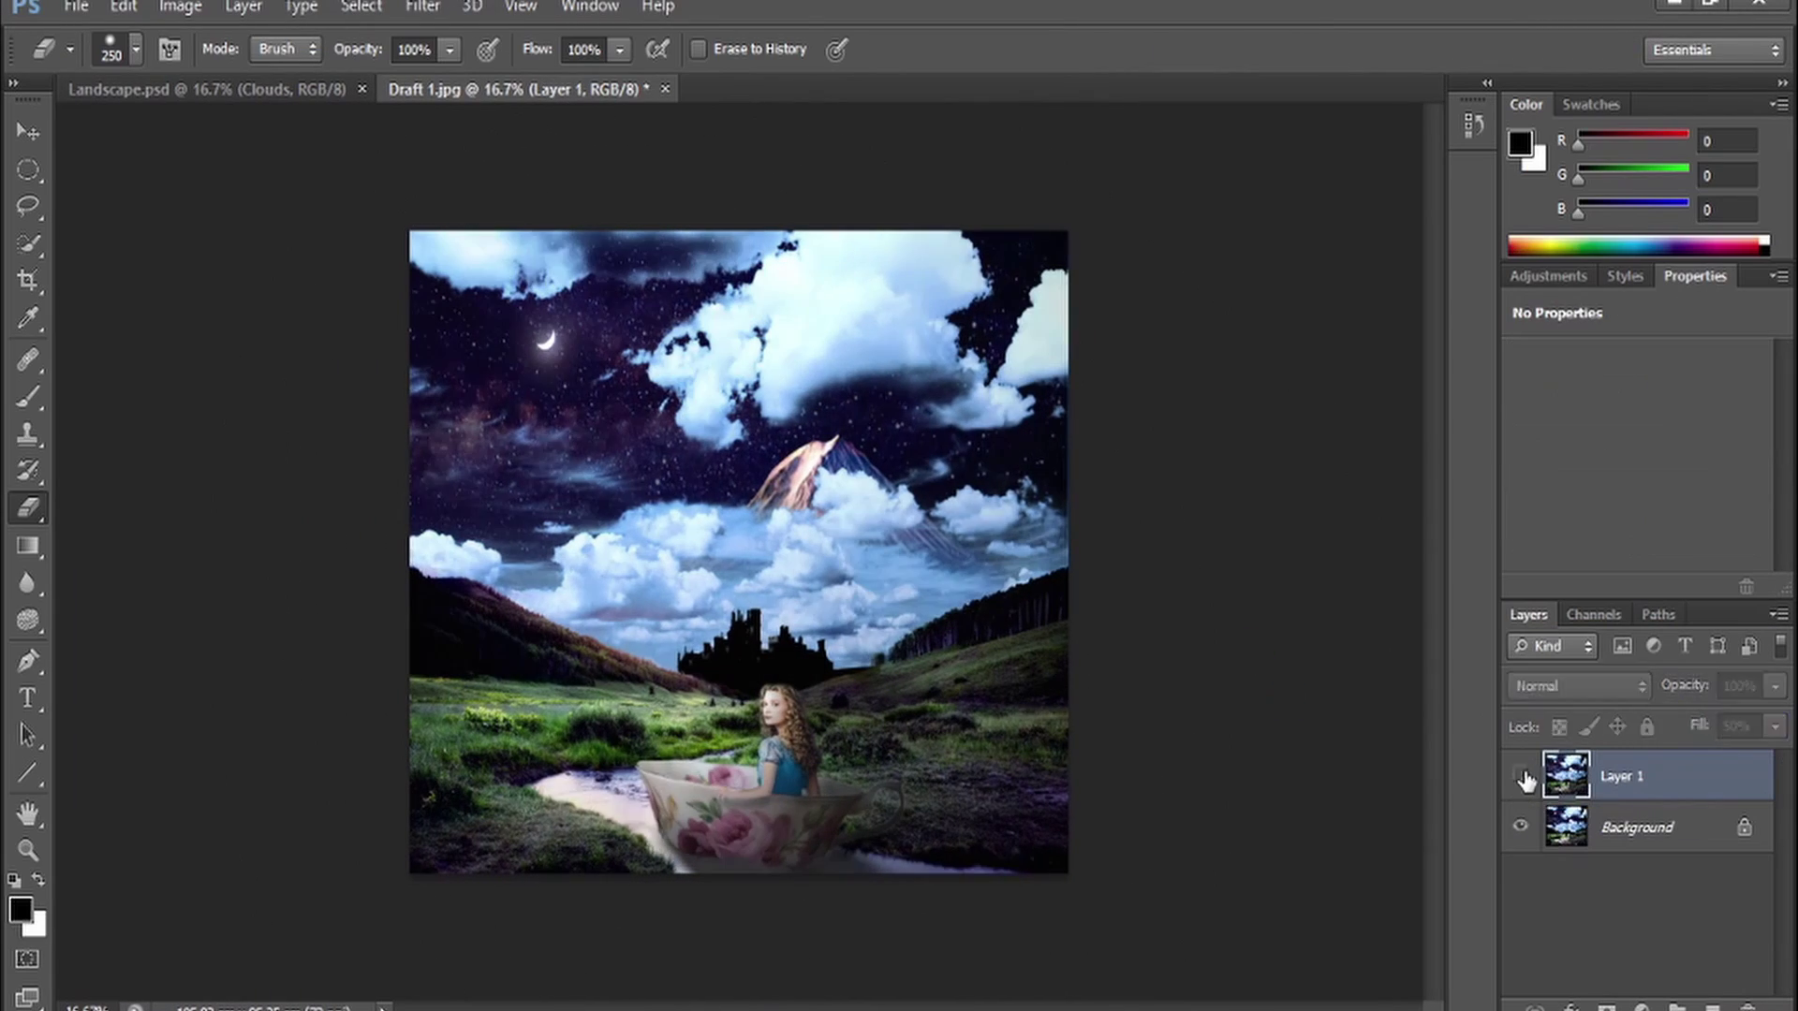
# Toggle the lit layer for comparison and browse Color Lookup settings on the draft
pyautogui.click(1521, 777)
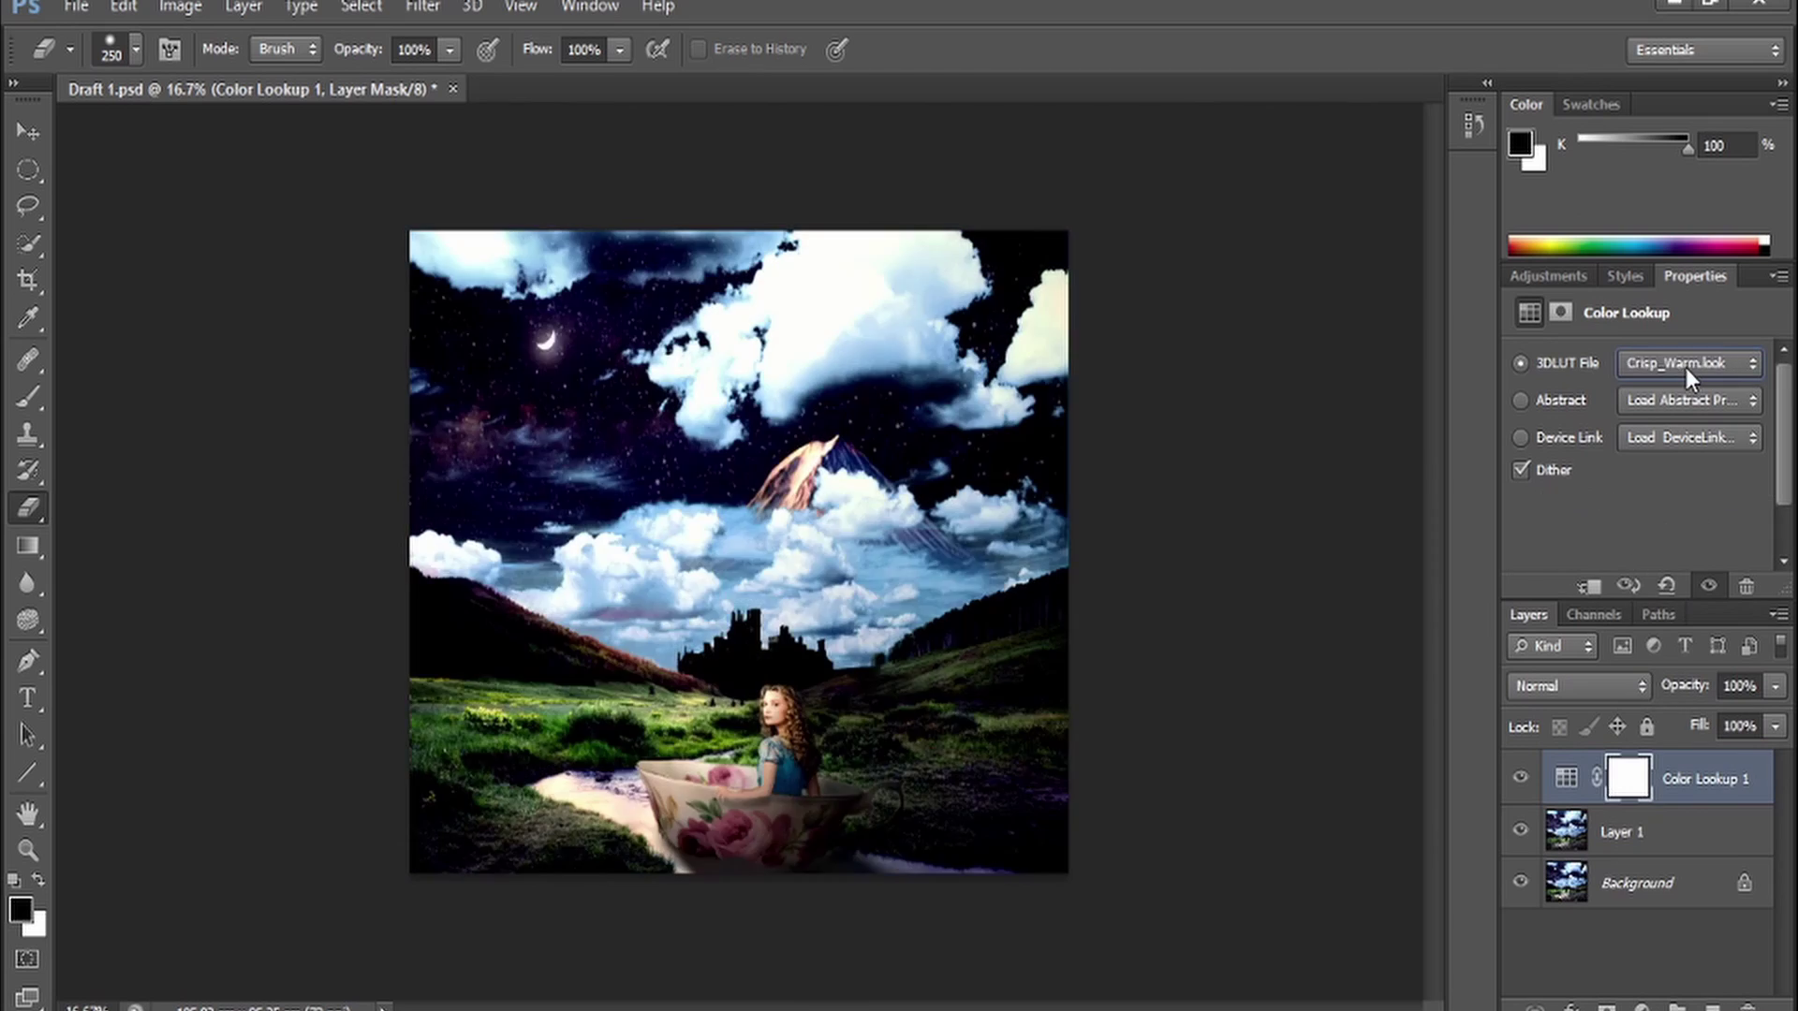
pyautogui.click(1629, 832)
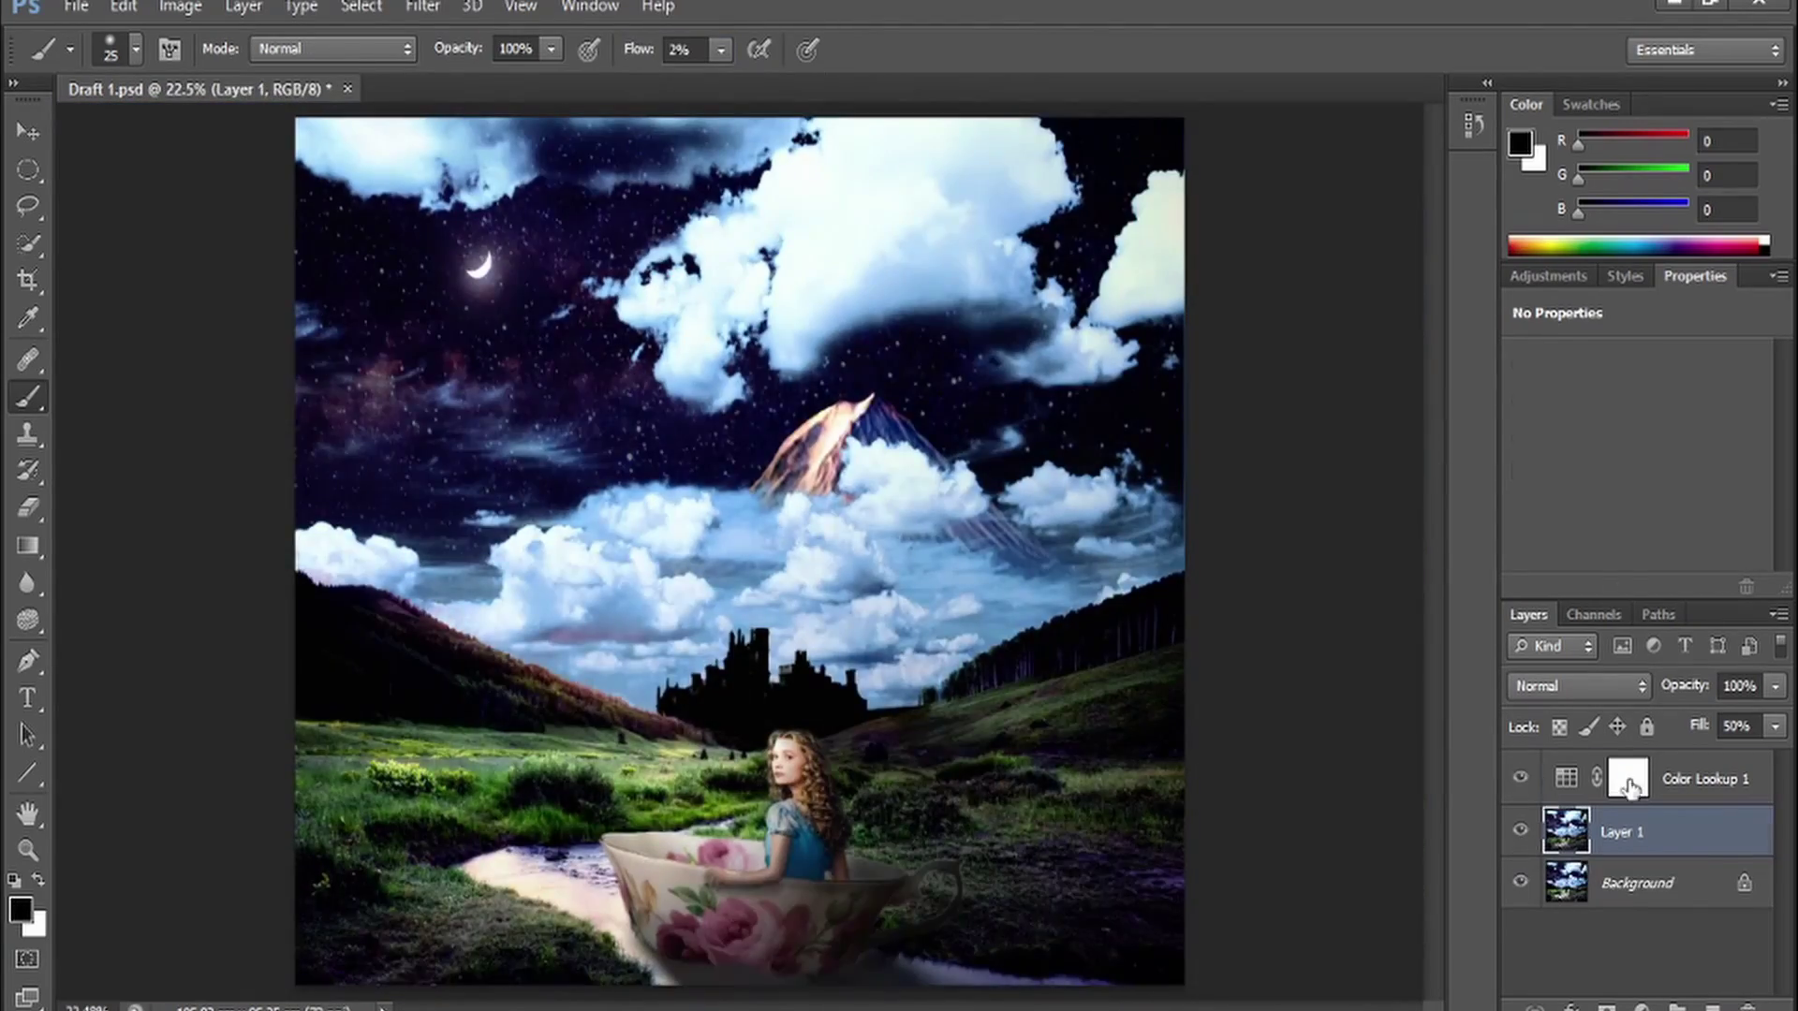
pyautogui.click(1629, 784)
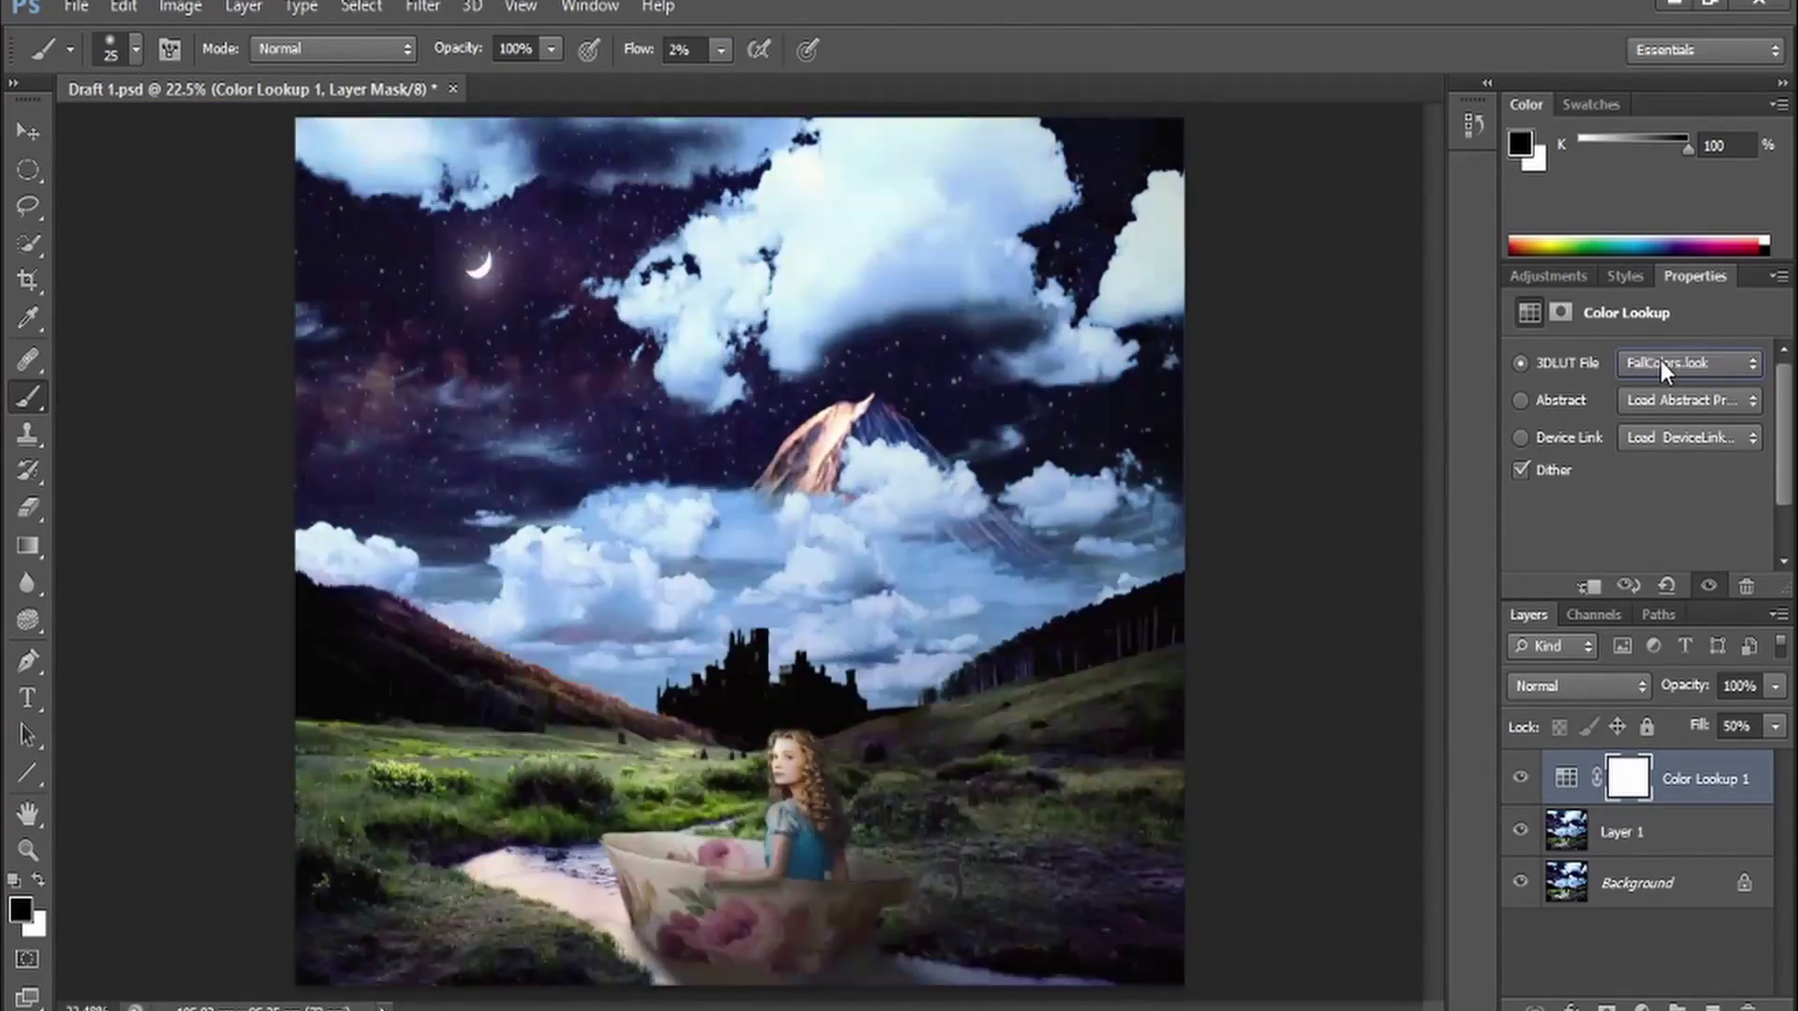
pyautogui.scroll(5, 1660, 361)
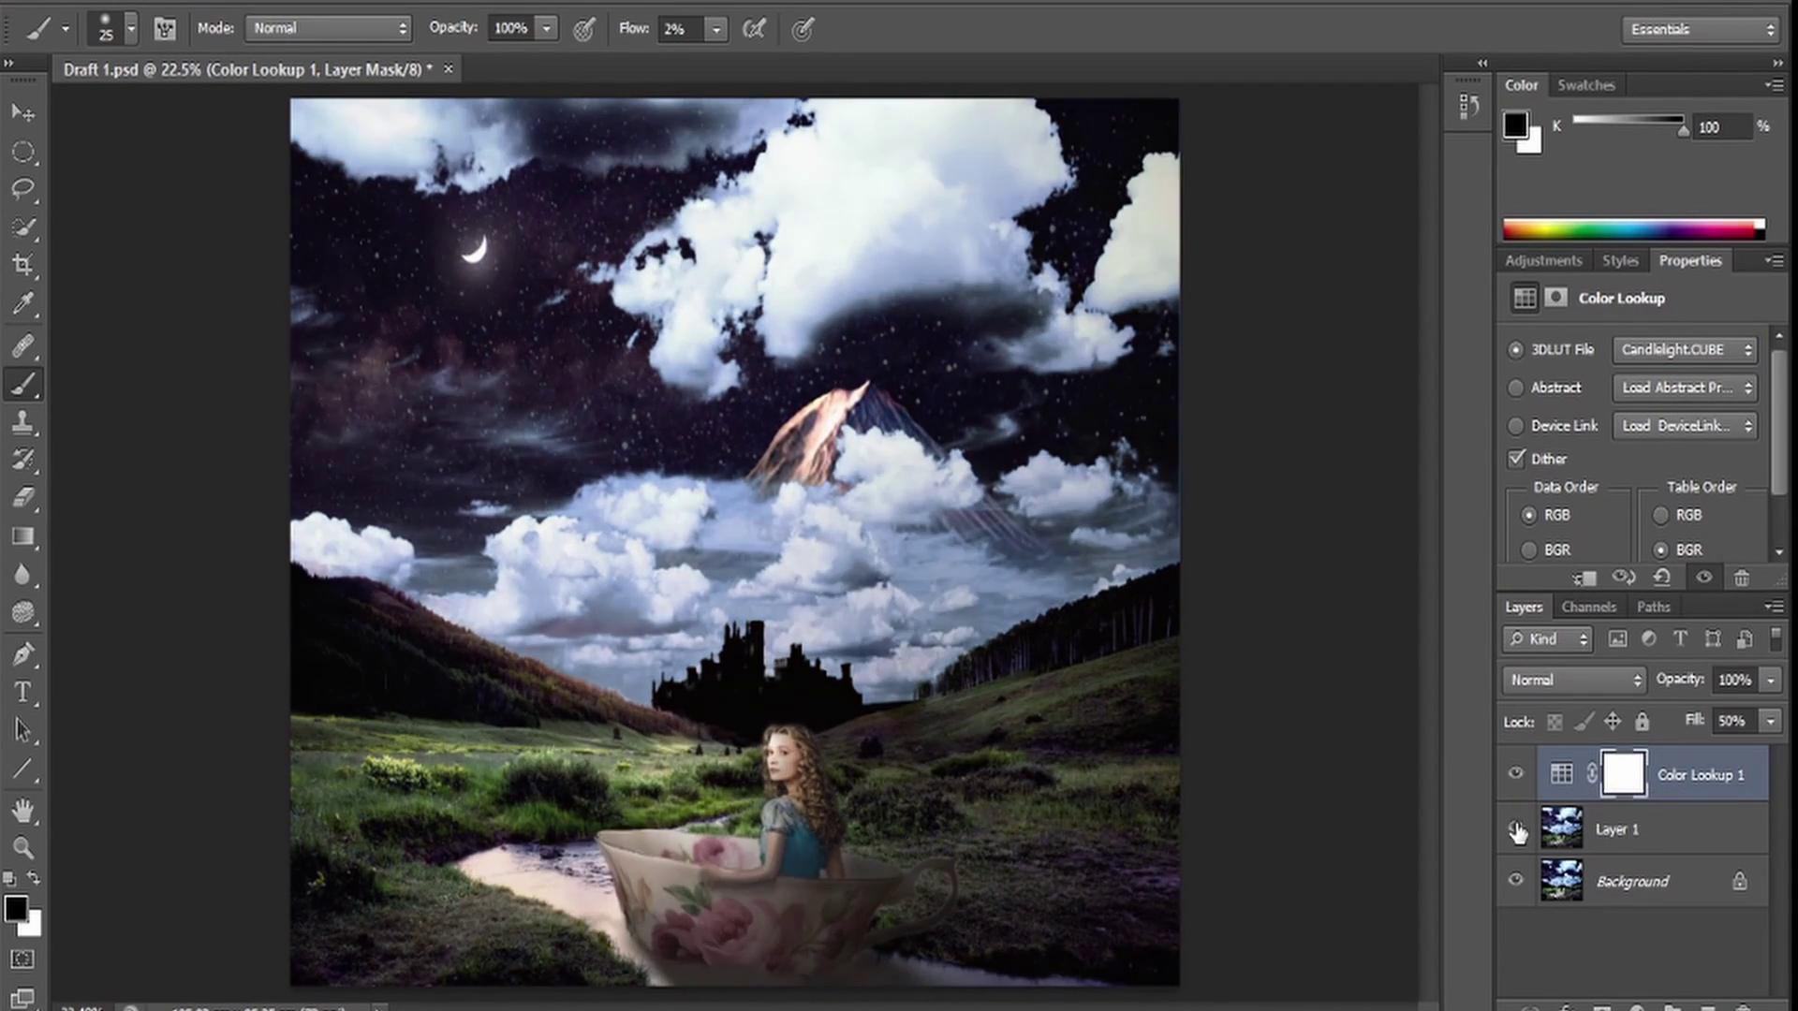
pyautogui.scroll(-1, 1648, 352)
pyautogui.scroll(1, 1649, 352)
pyautogui.scroll(-1, 1648, 352)
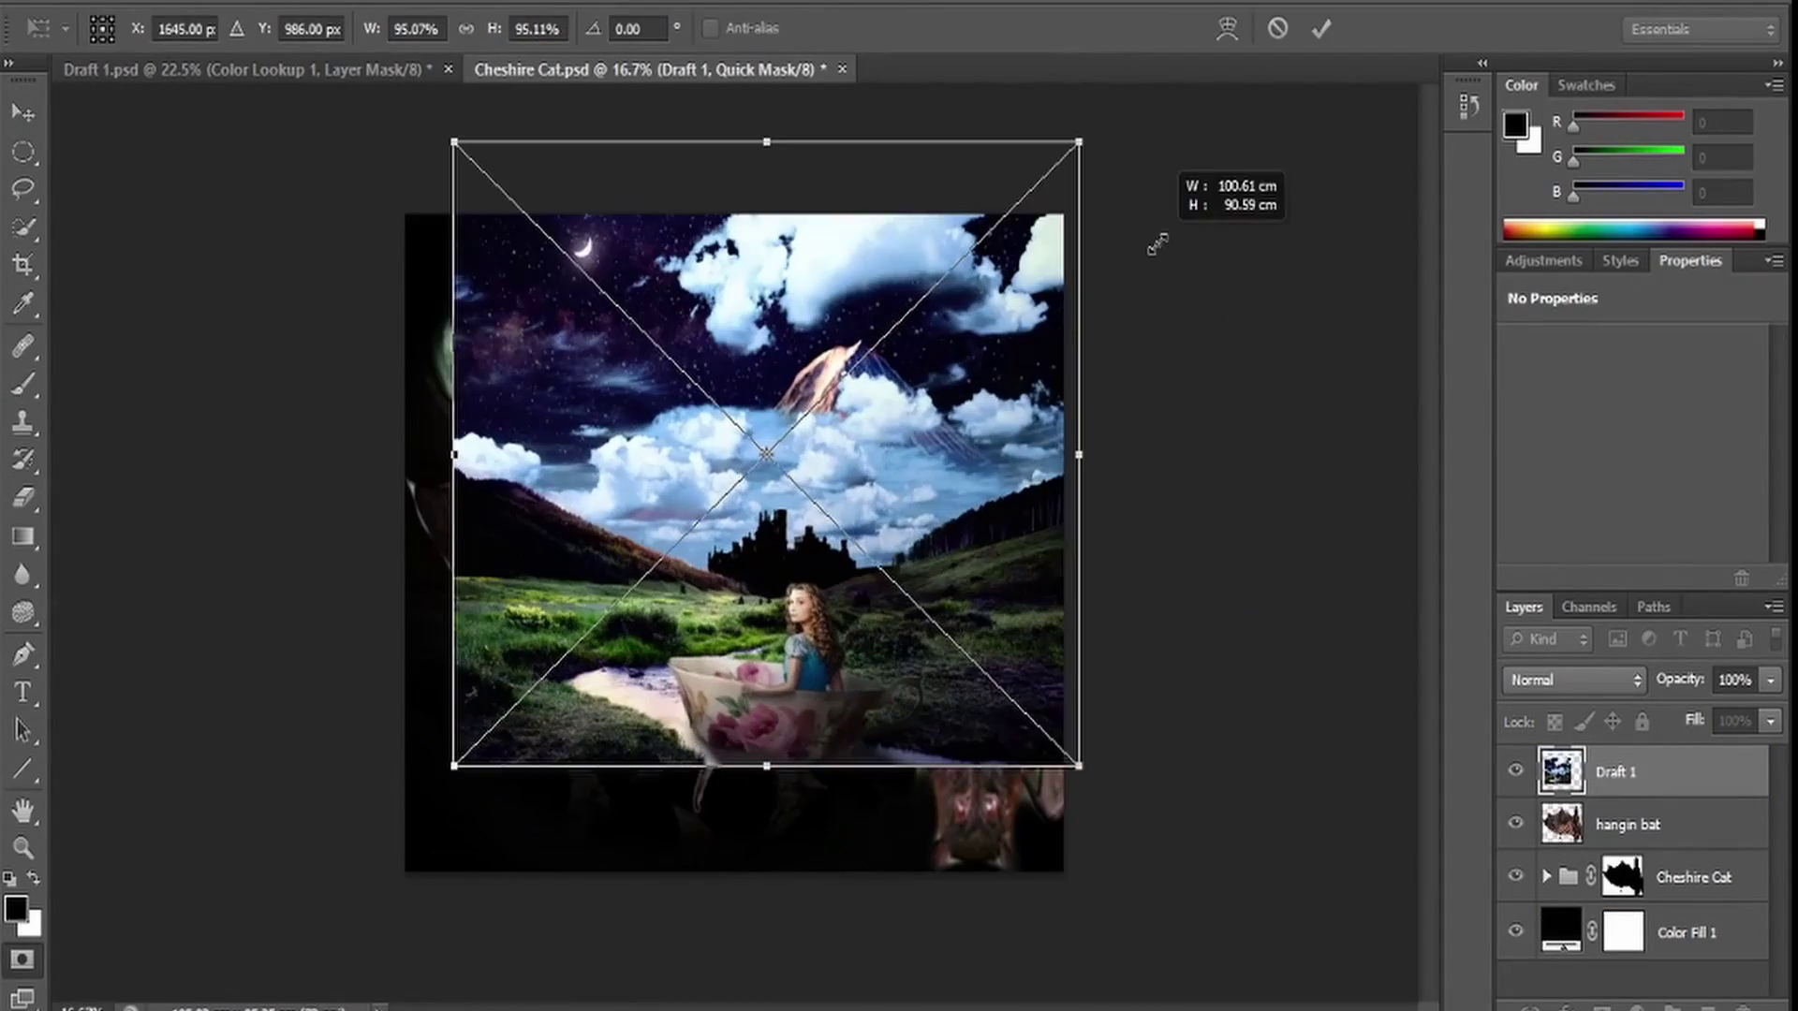
# Scale Draft 1 into the cat's opening, refine it to a masked layer, and add Bevel & Emboss at Altitude 90
pyautogui.moveTo(1158, 245); pyautogui.dragTo(1077, 646)
pyautogui.moveTo(733, 93)
pyautogui.mouseDown()
pyautogui.moveTo(733, 395)
pyautogui.moveTo(733, 225)
pyautogui.mouseUp()
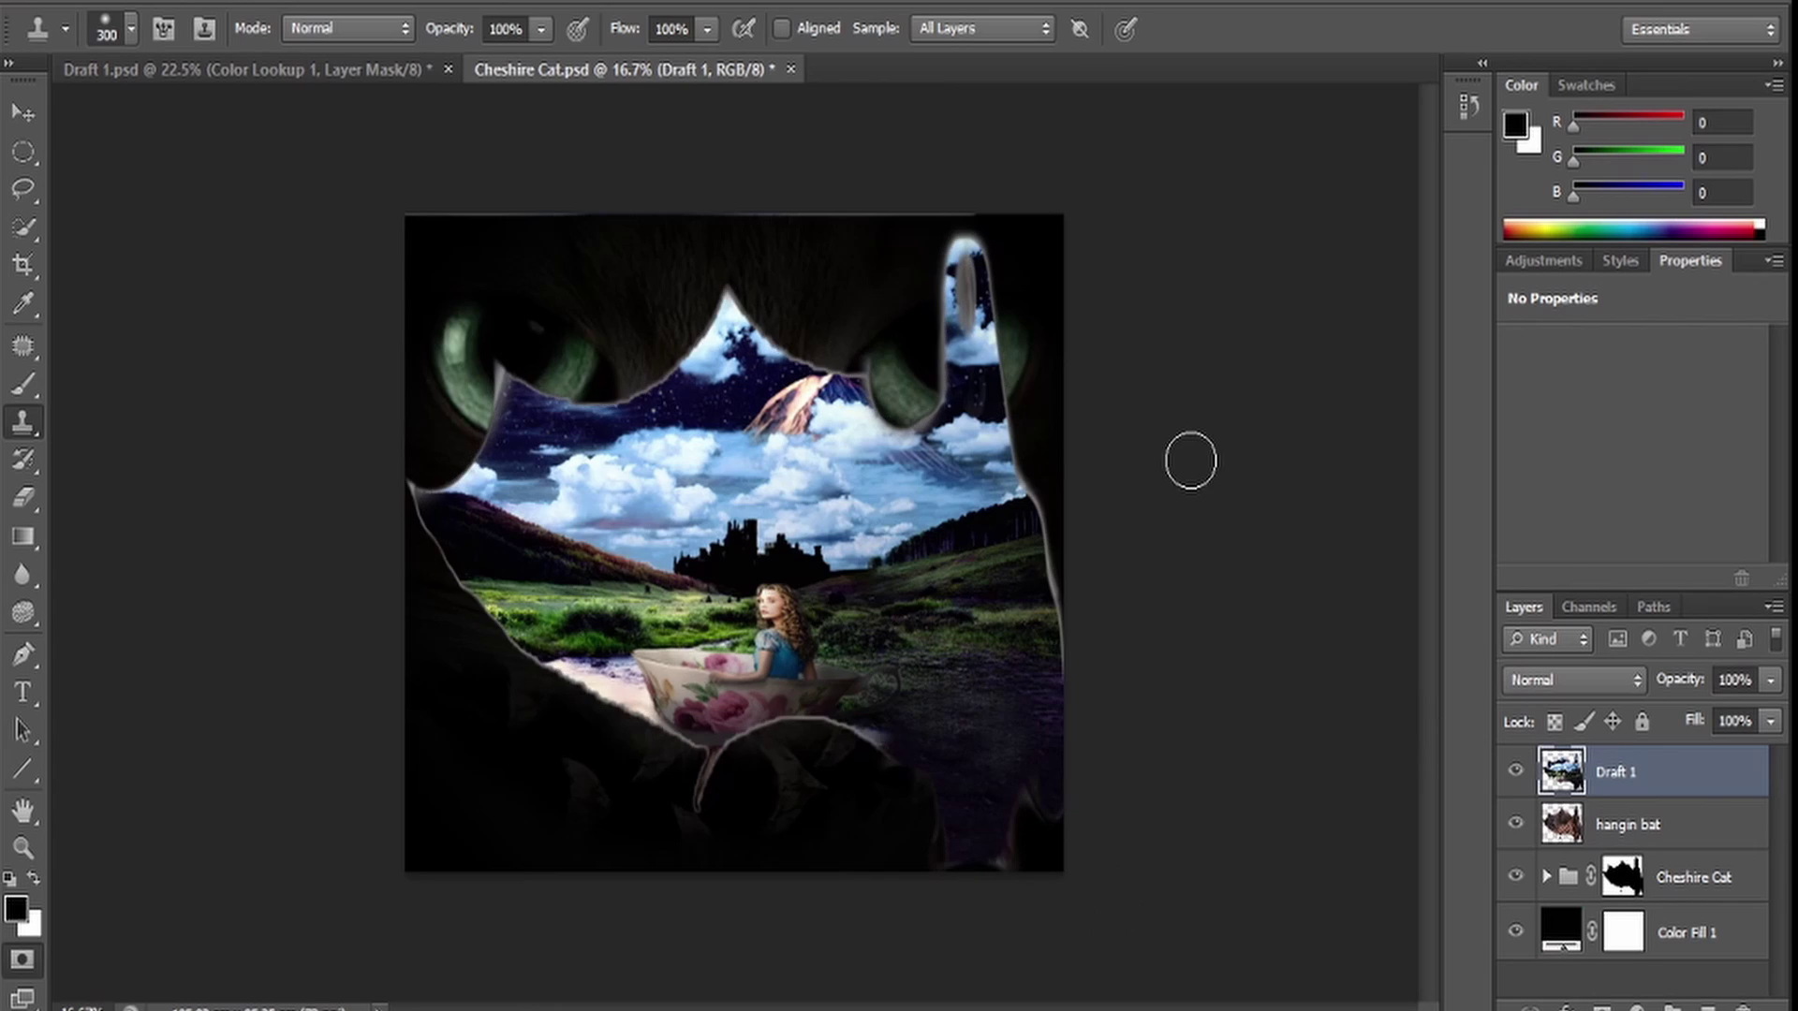
pyautogui.hotkey('ctrl', 'alt', 'r')
pyautogui.click(1524, 891)
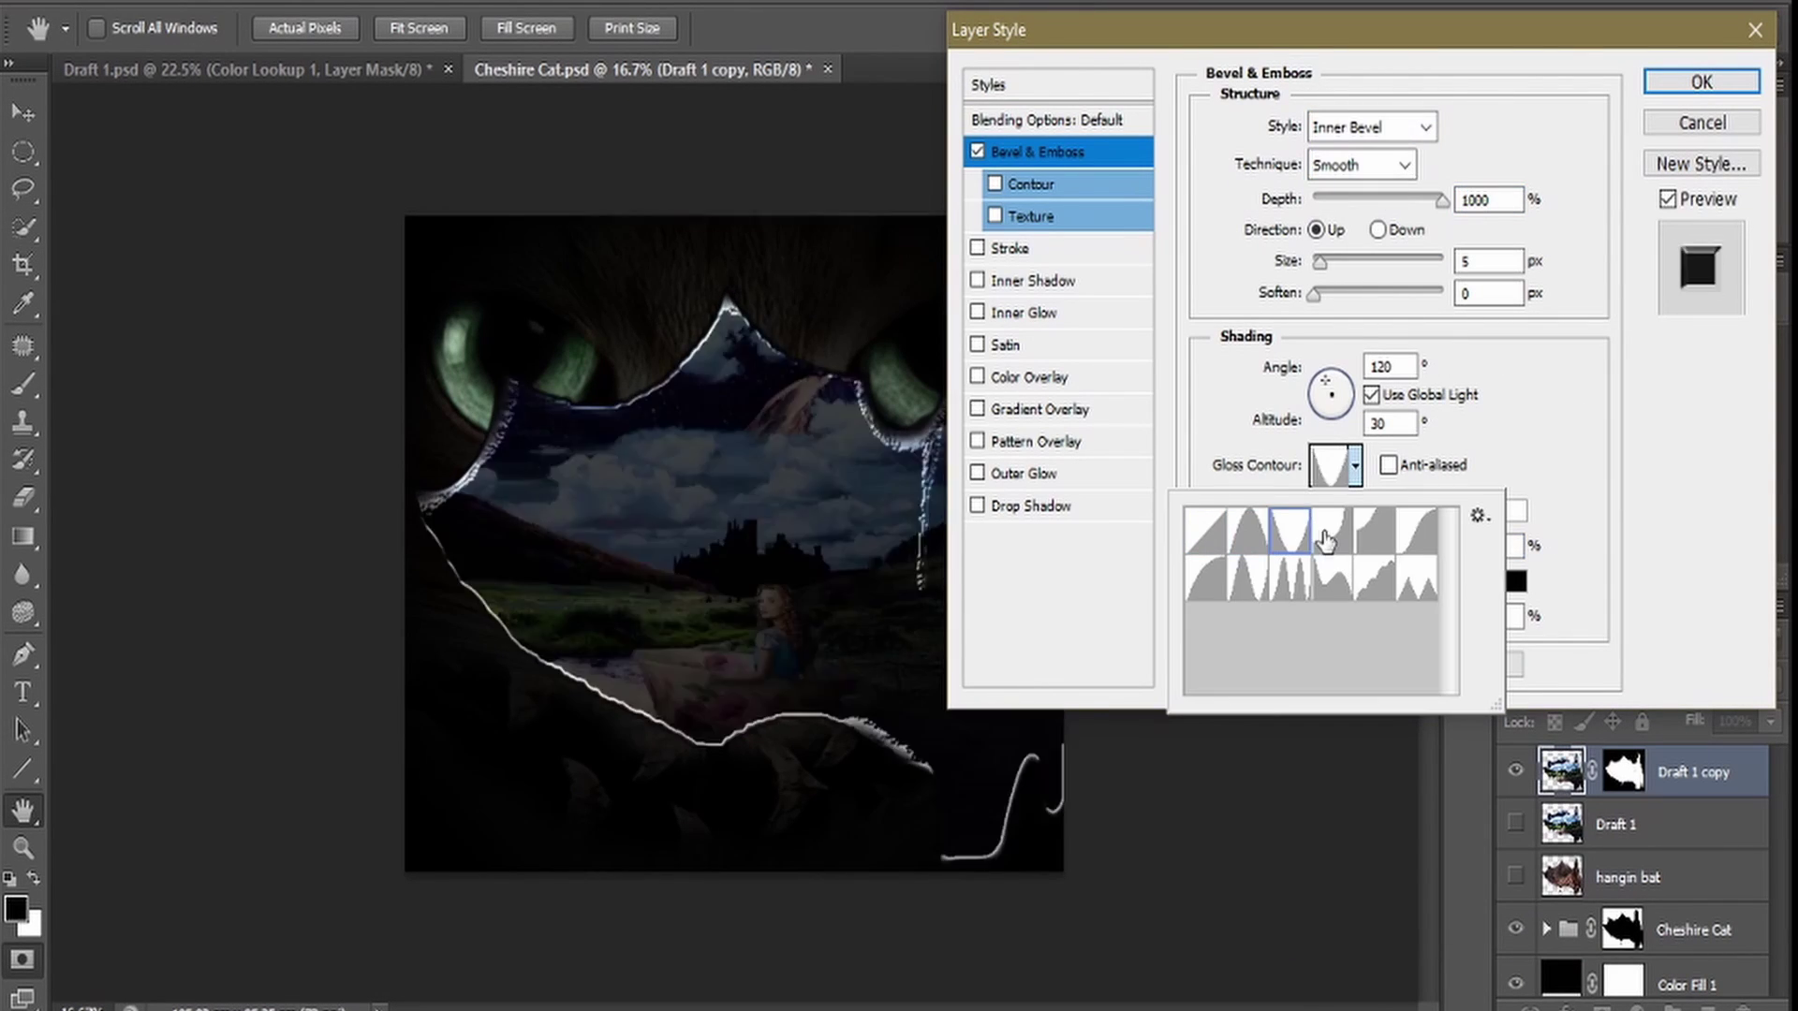
pyautogui.moveTo(1472, 380); pyautogui.dragTo(1480, 374)
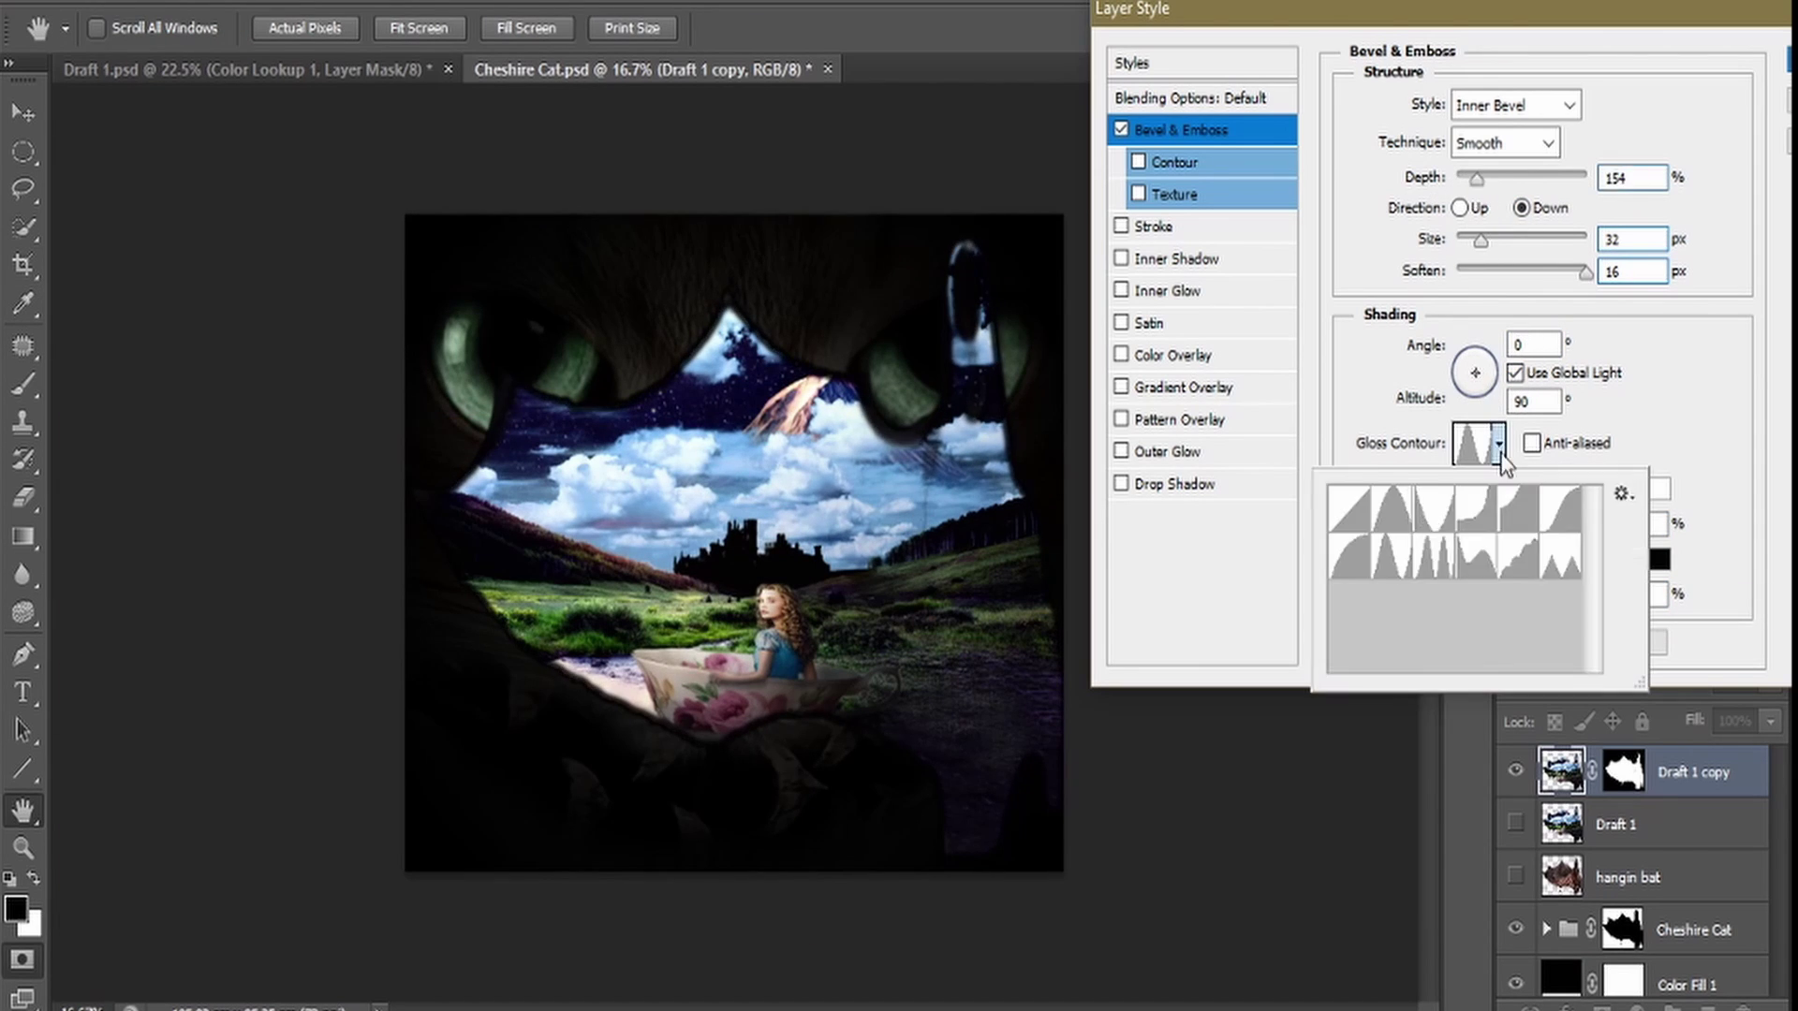
pyautogui.press('Return')
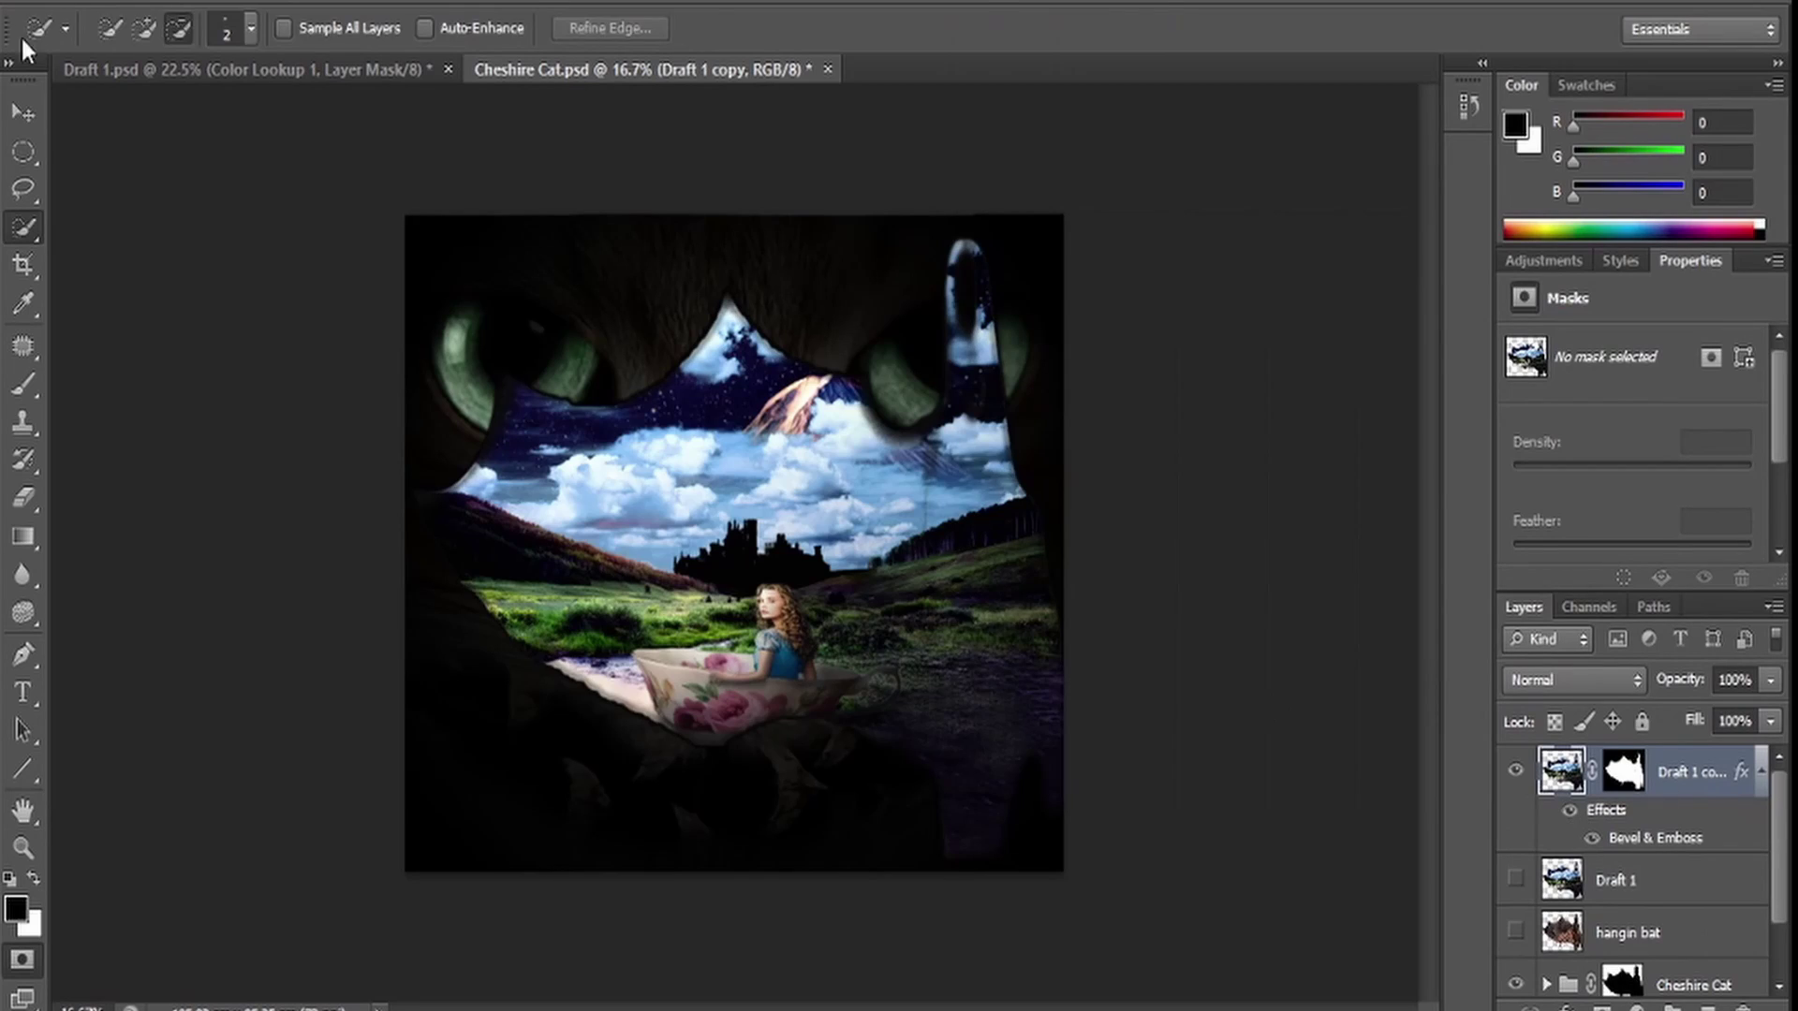
# Add a Levels adjustment layer and bring the darkened scene into the Cheshire Cat document
pyautogui.press('v')
pyautogui.rightClick(1624, 769)
pyautogui.press('Escape')
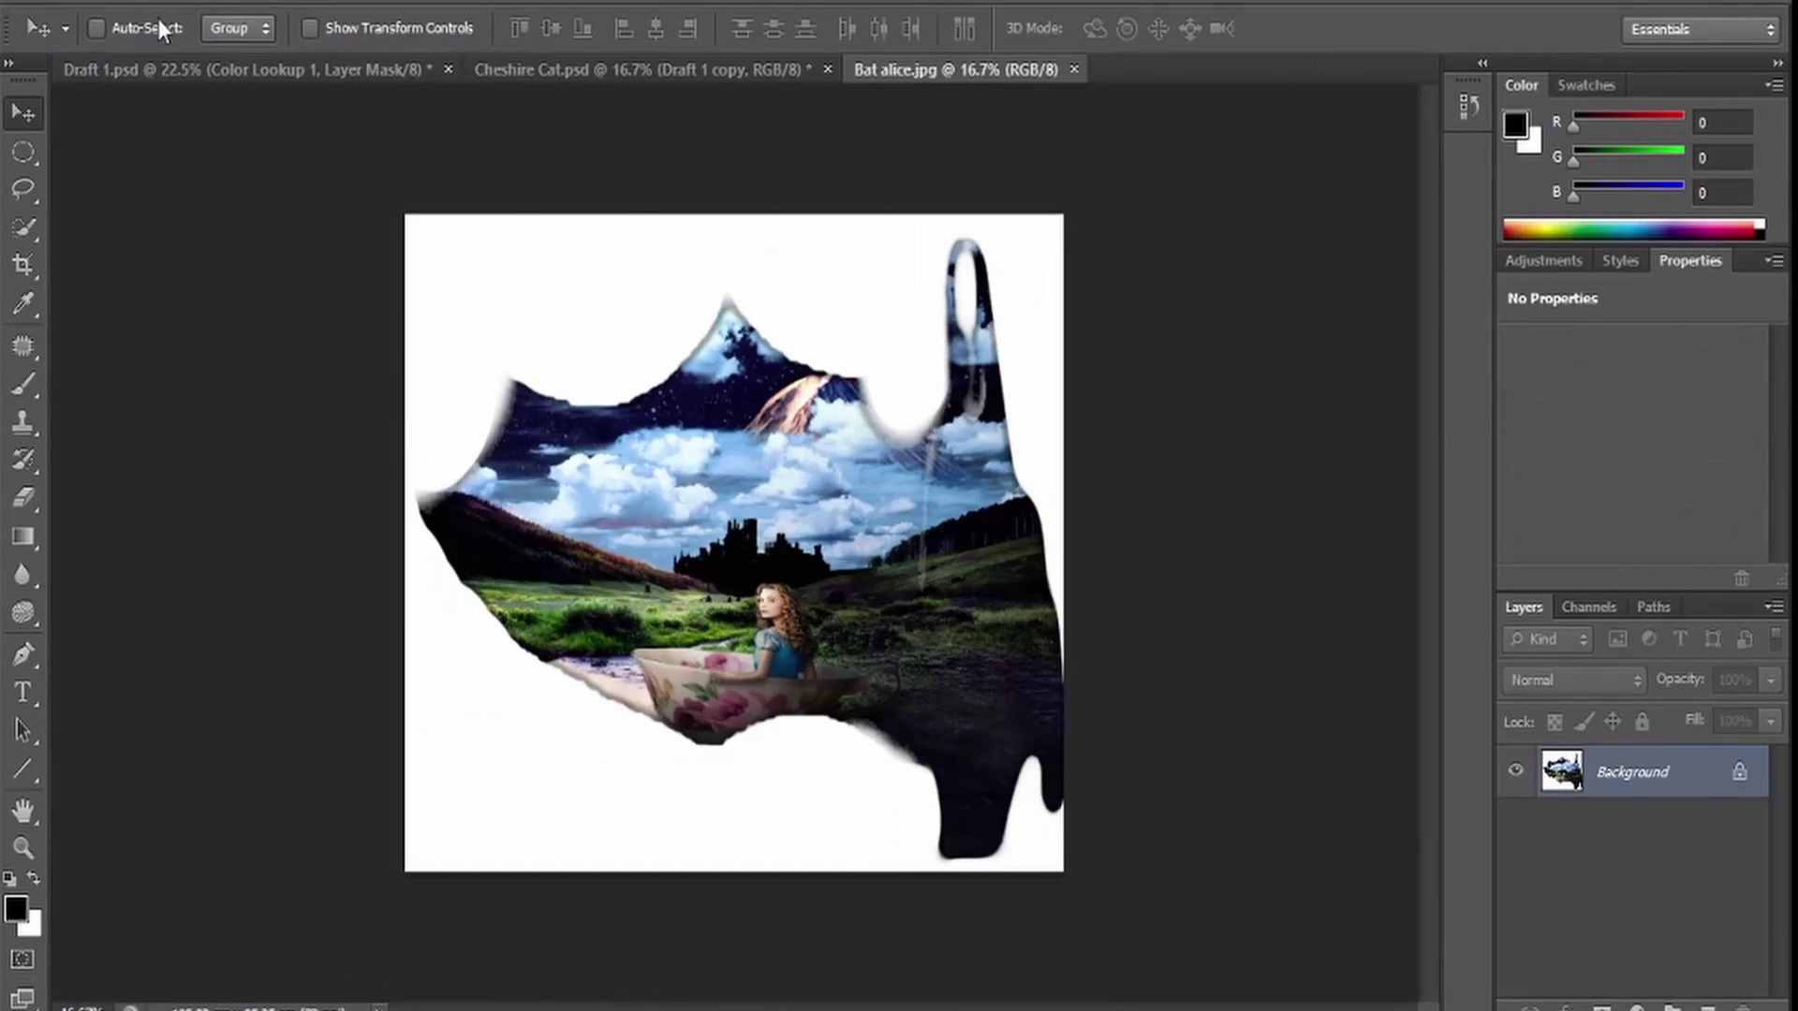
pyautogui.click(1593, 520)
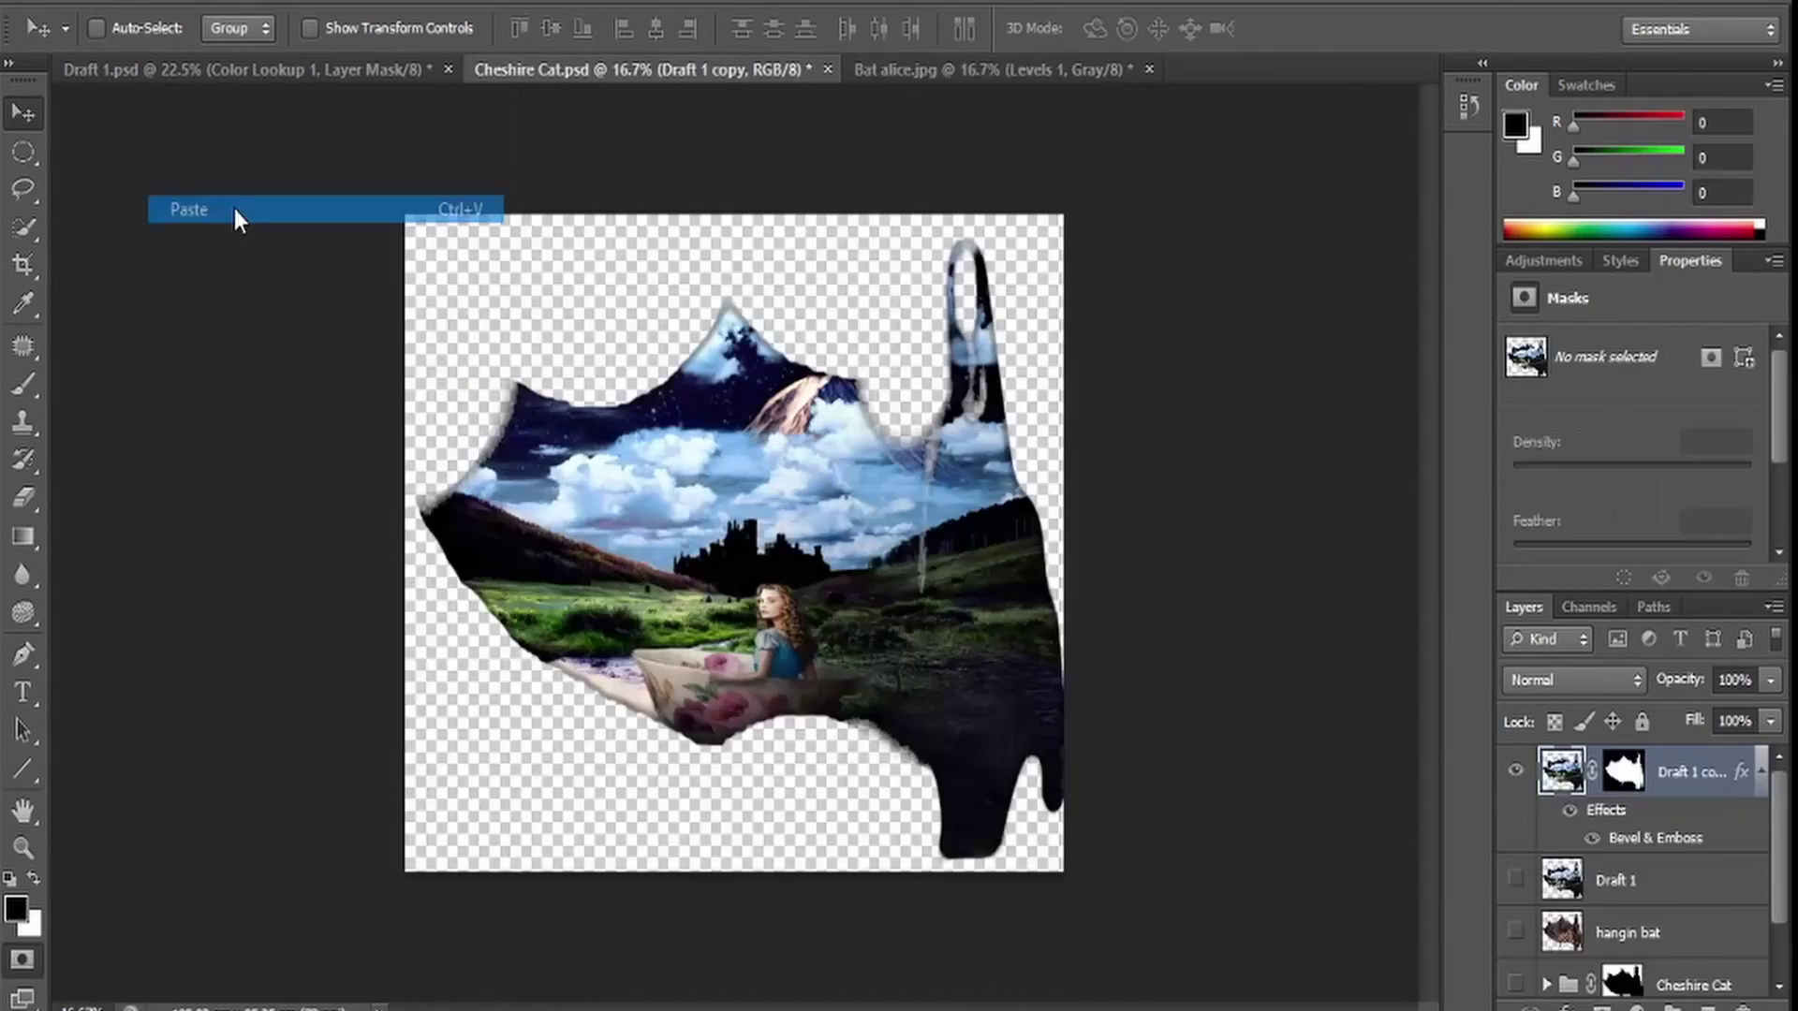
pyautogui.moveTo(238, 0); pyautogui.dragTo(233, 221)
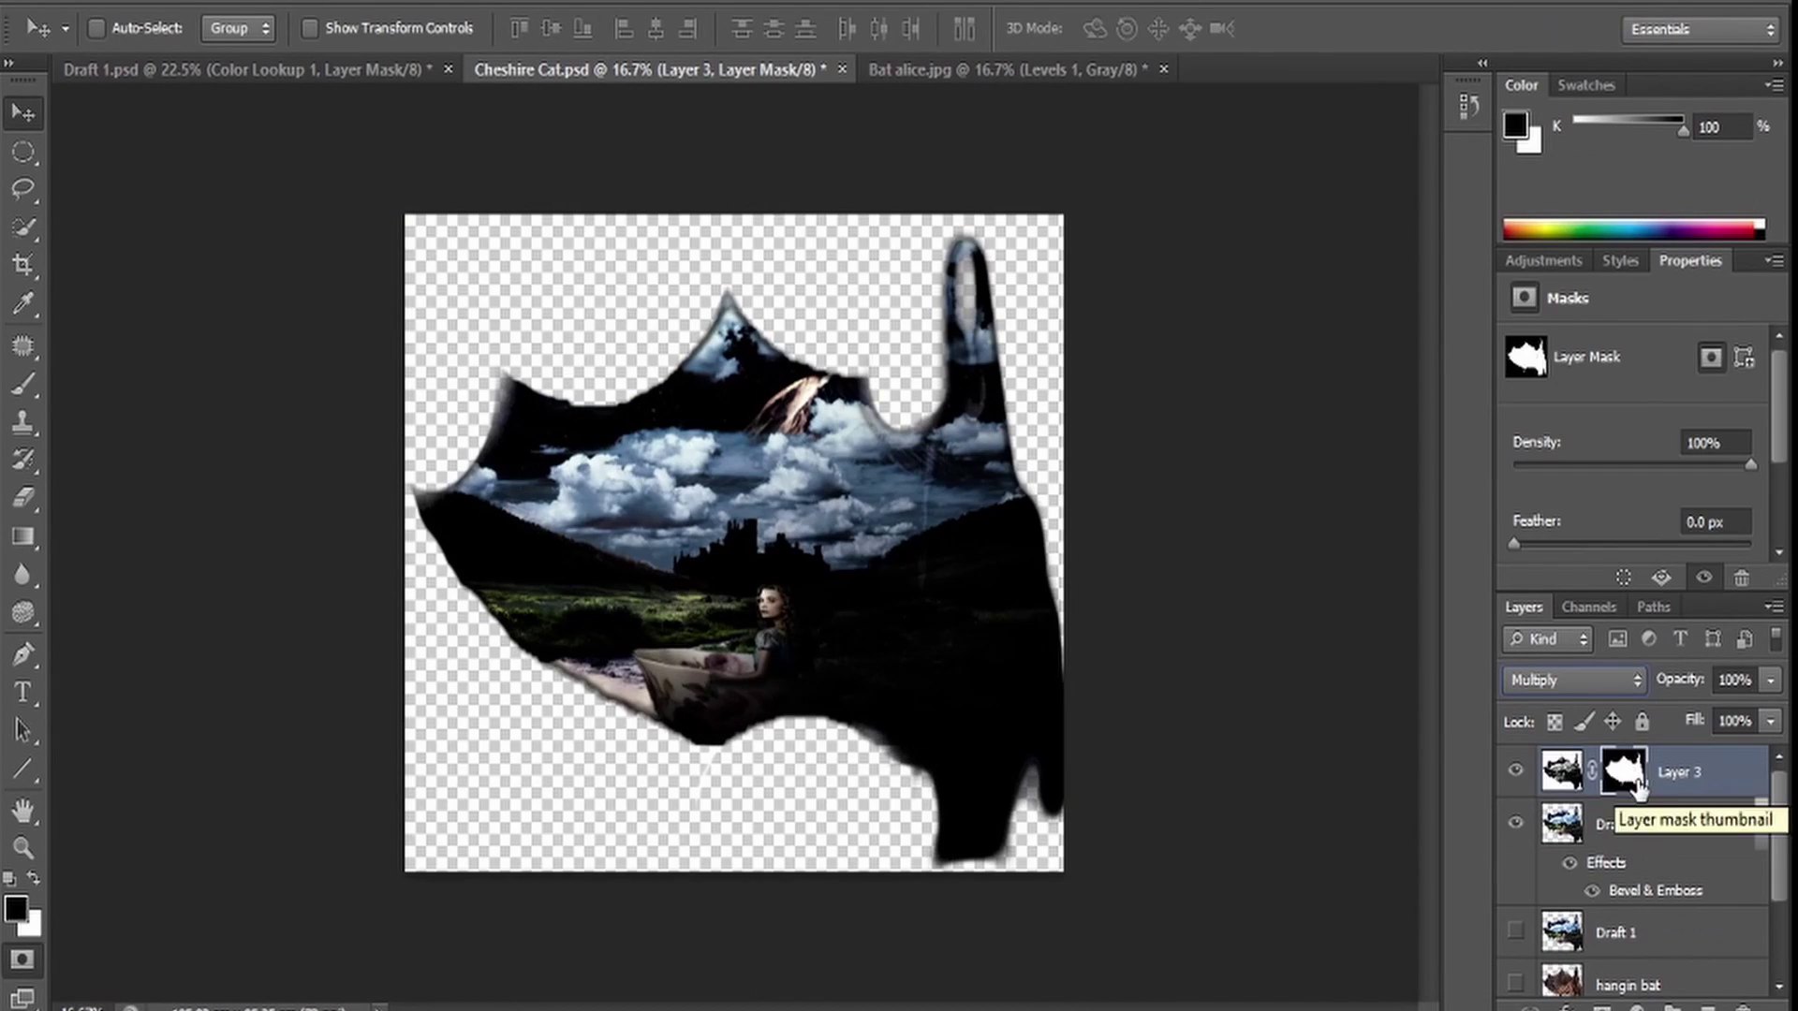
pyautogui.scroll(-3, 1638, 843)
pyautogui.click(1517, 969)
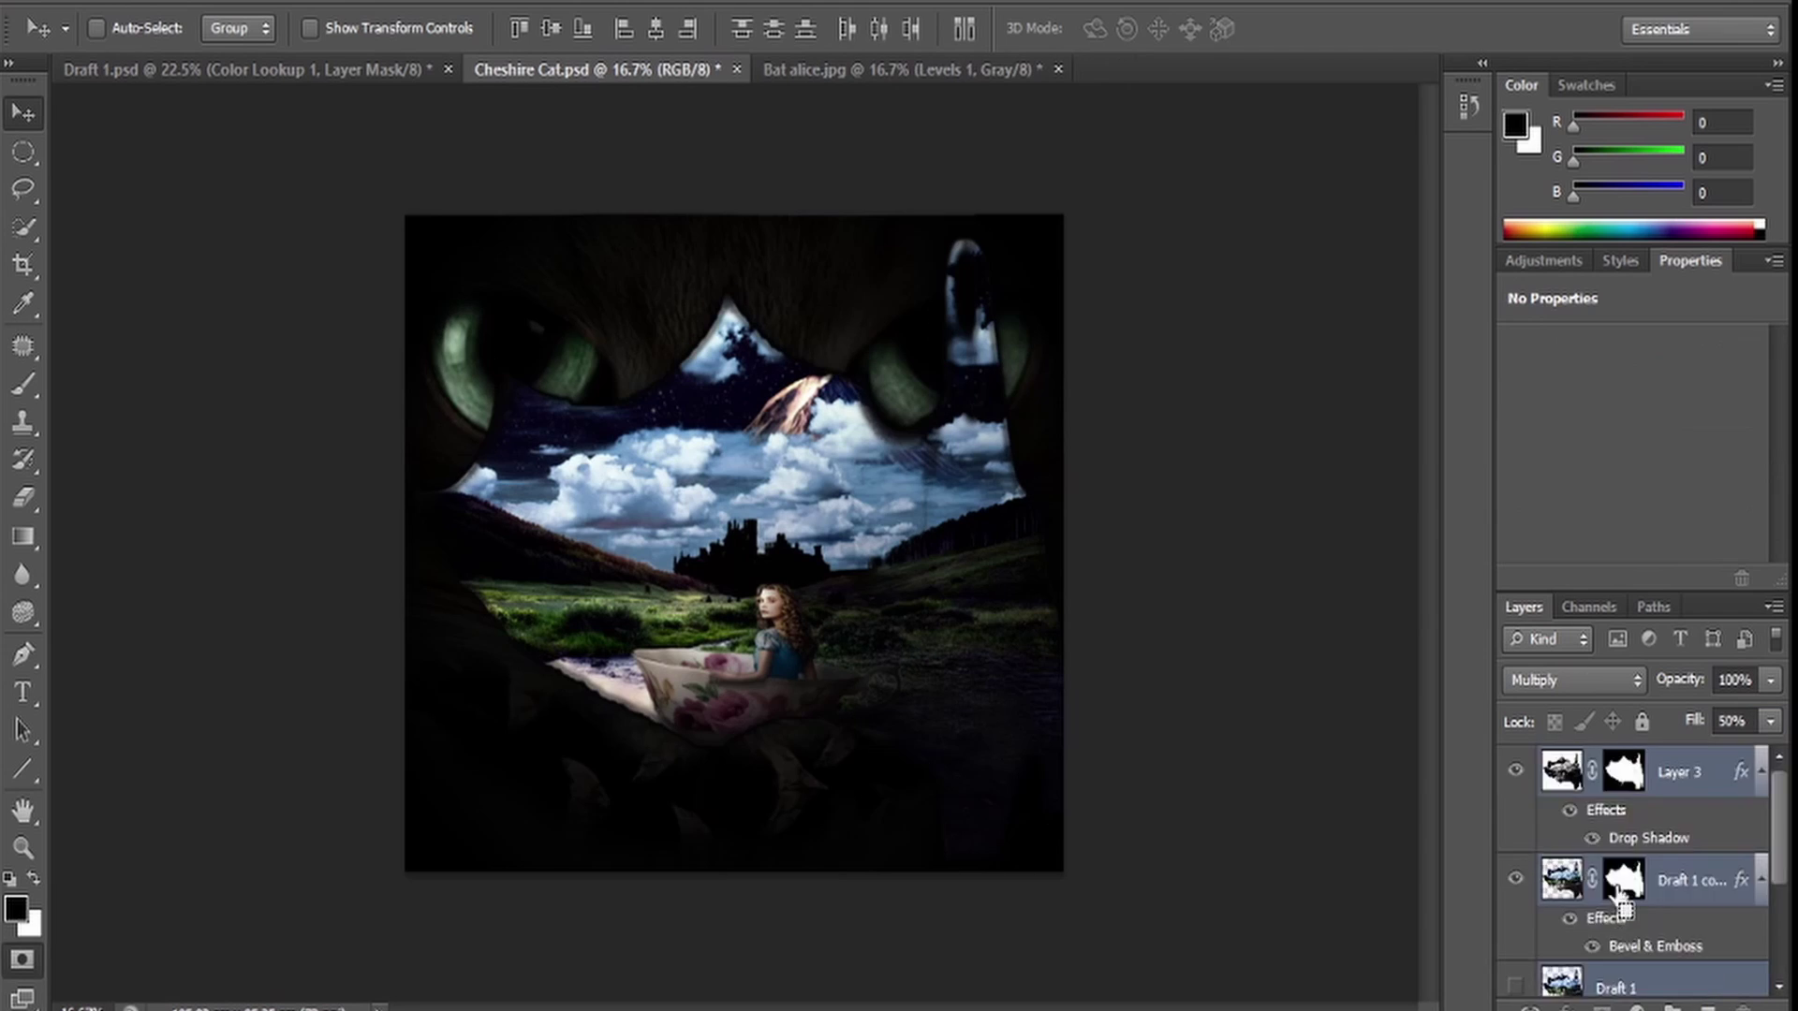
# Neutralise the colour cast with a Curves gray-point sample, then delete Curves 2 and select the Alice group
pyautogui.click(426, 14)
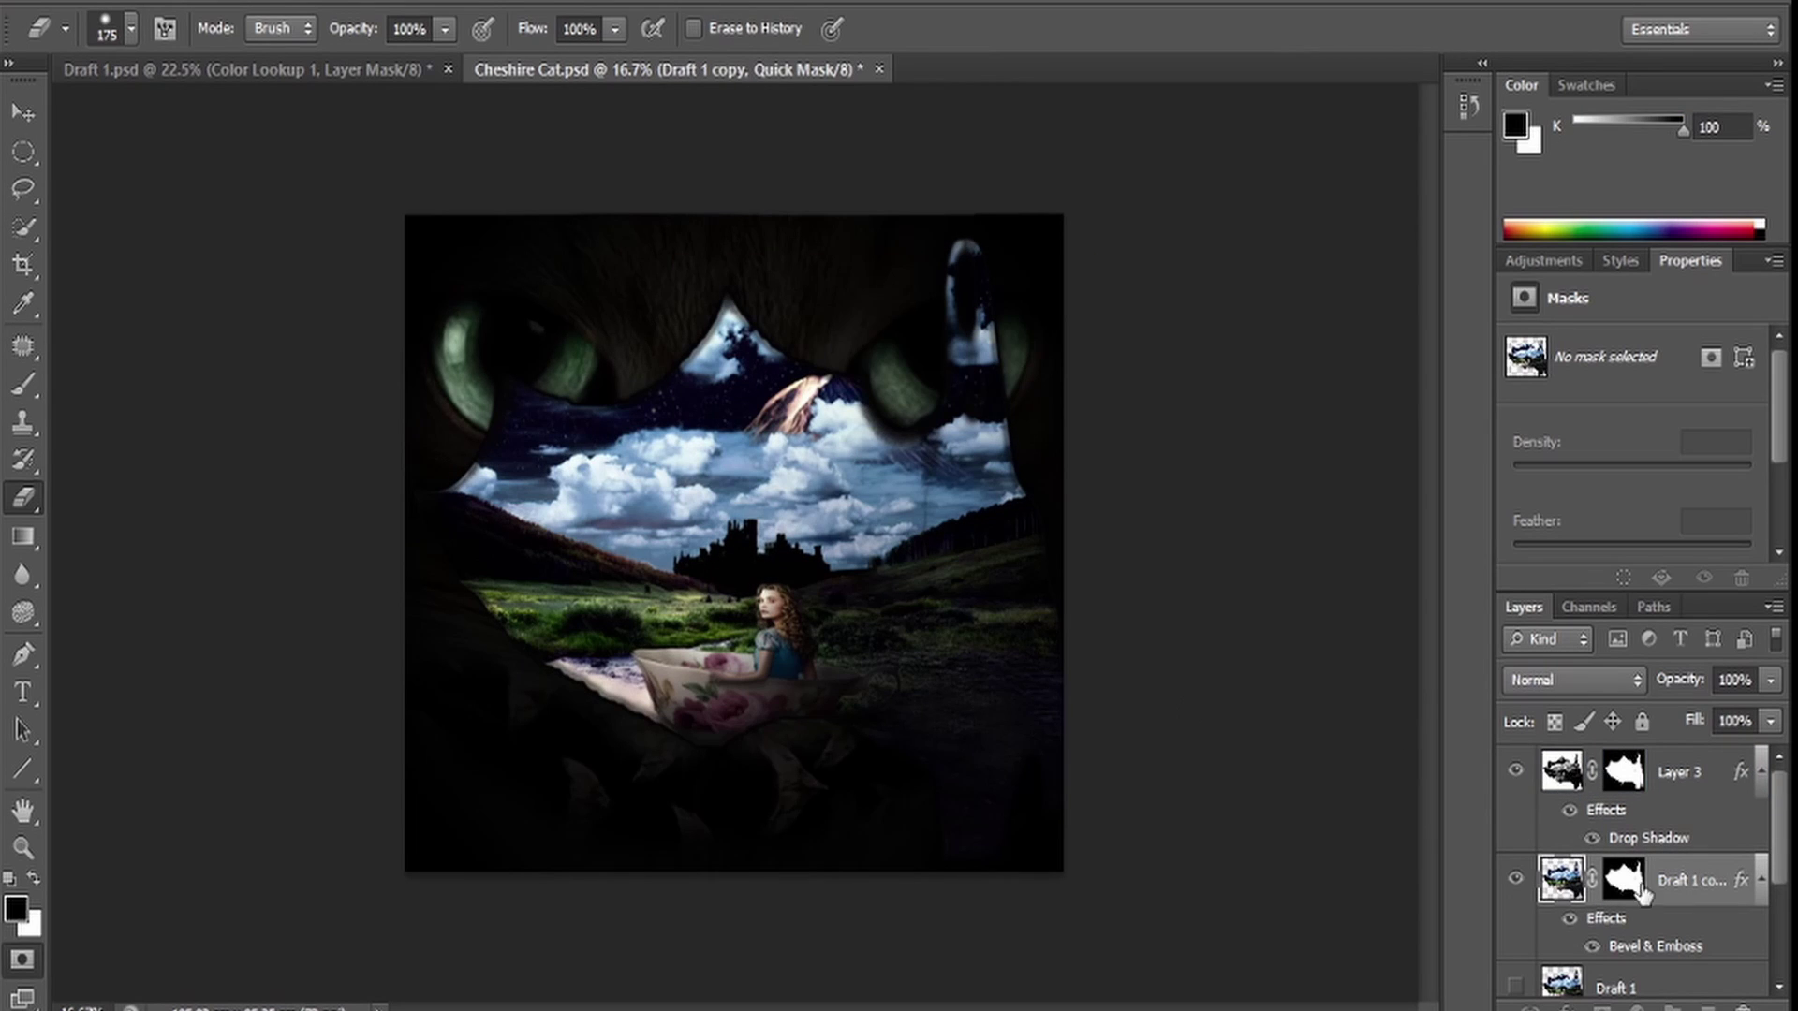
pyautogui.press('q')
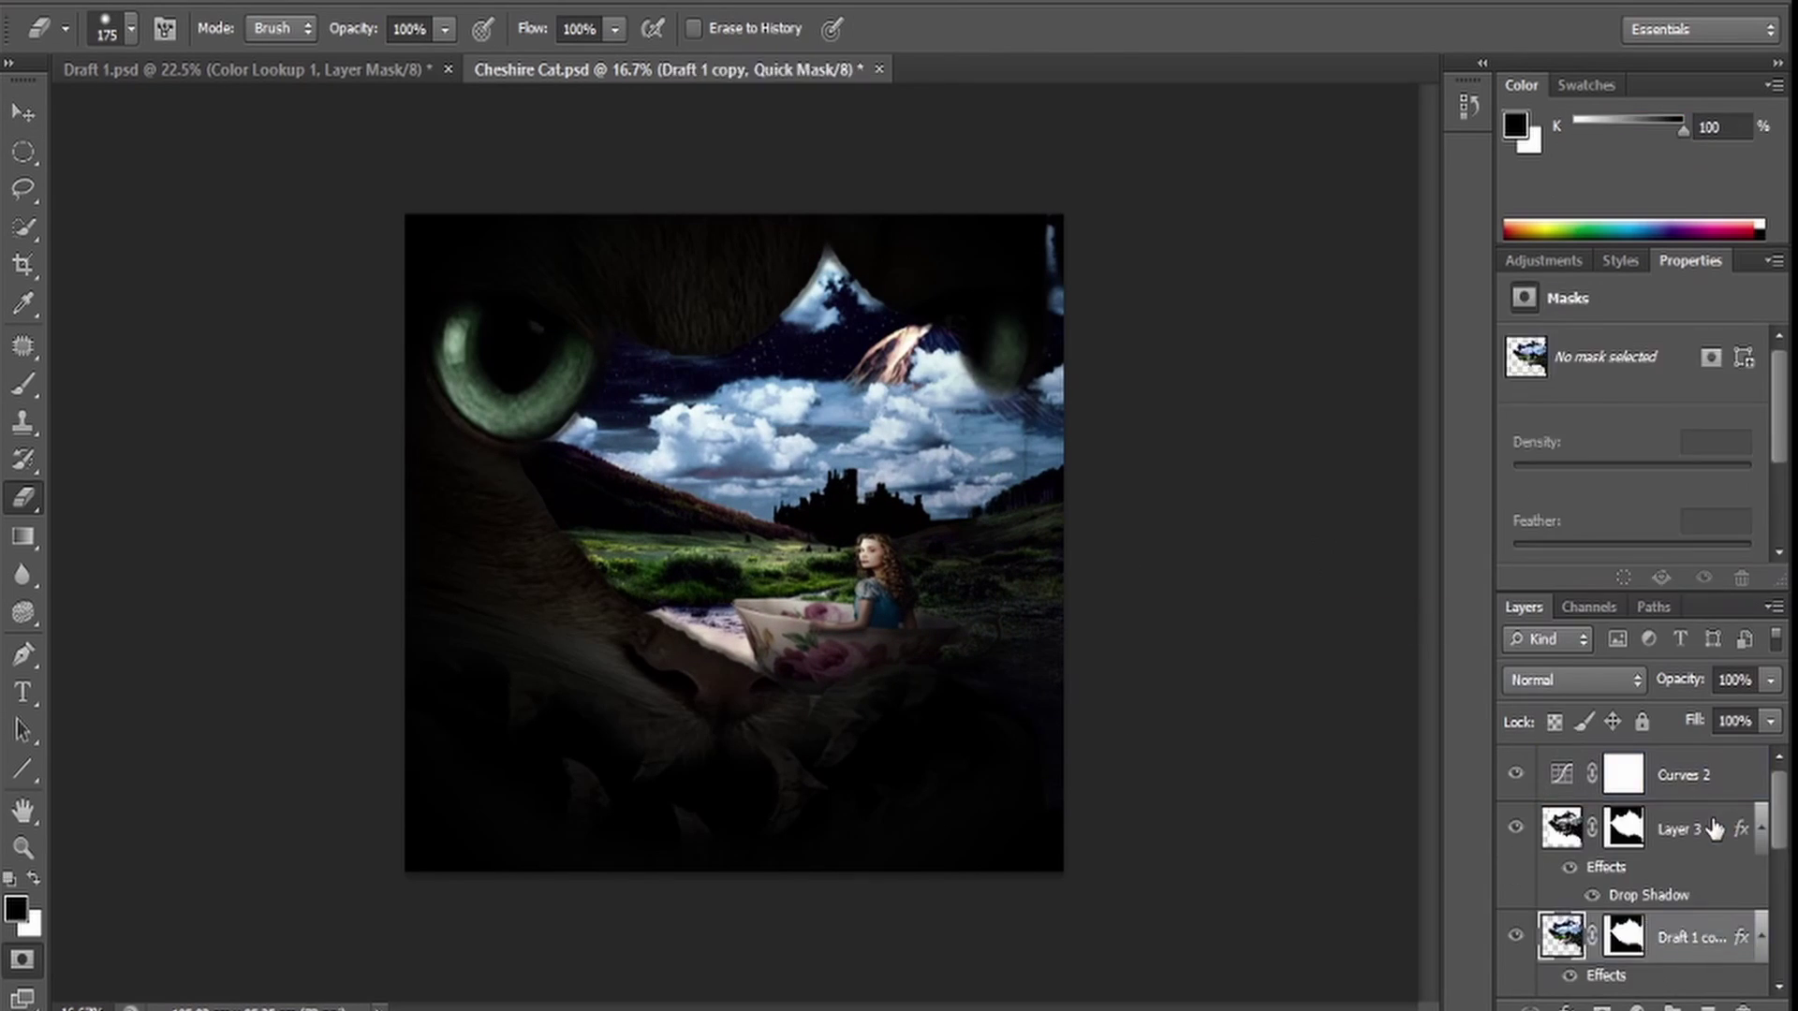
pyautogui.press('Return')
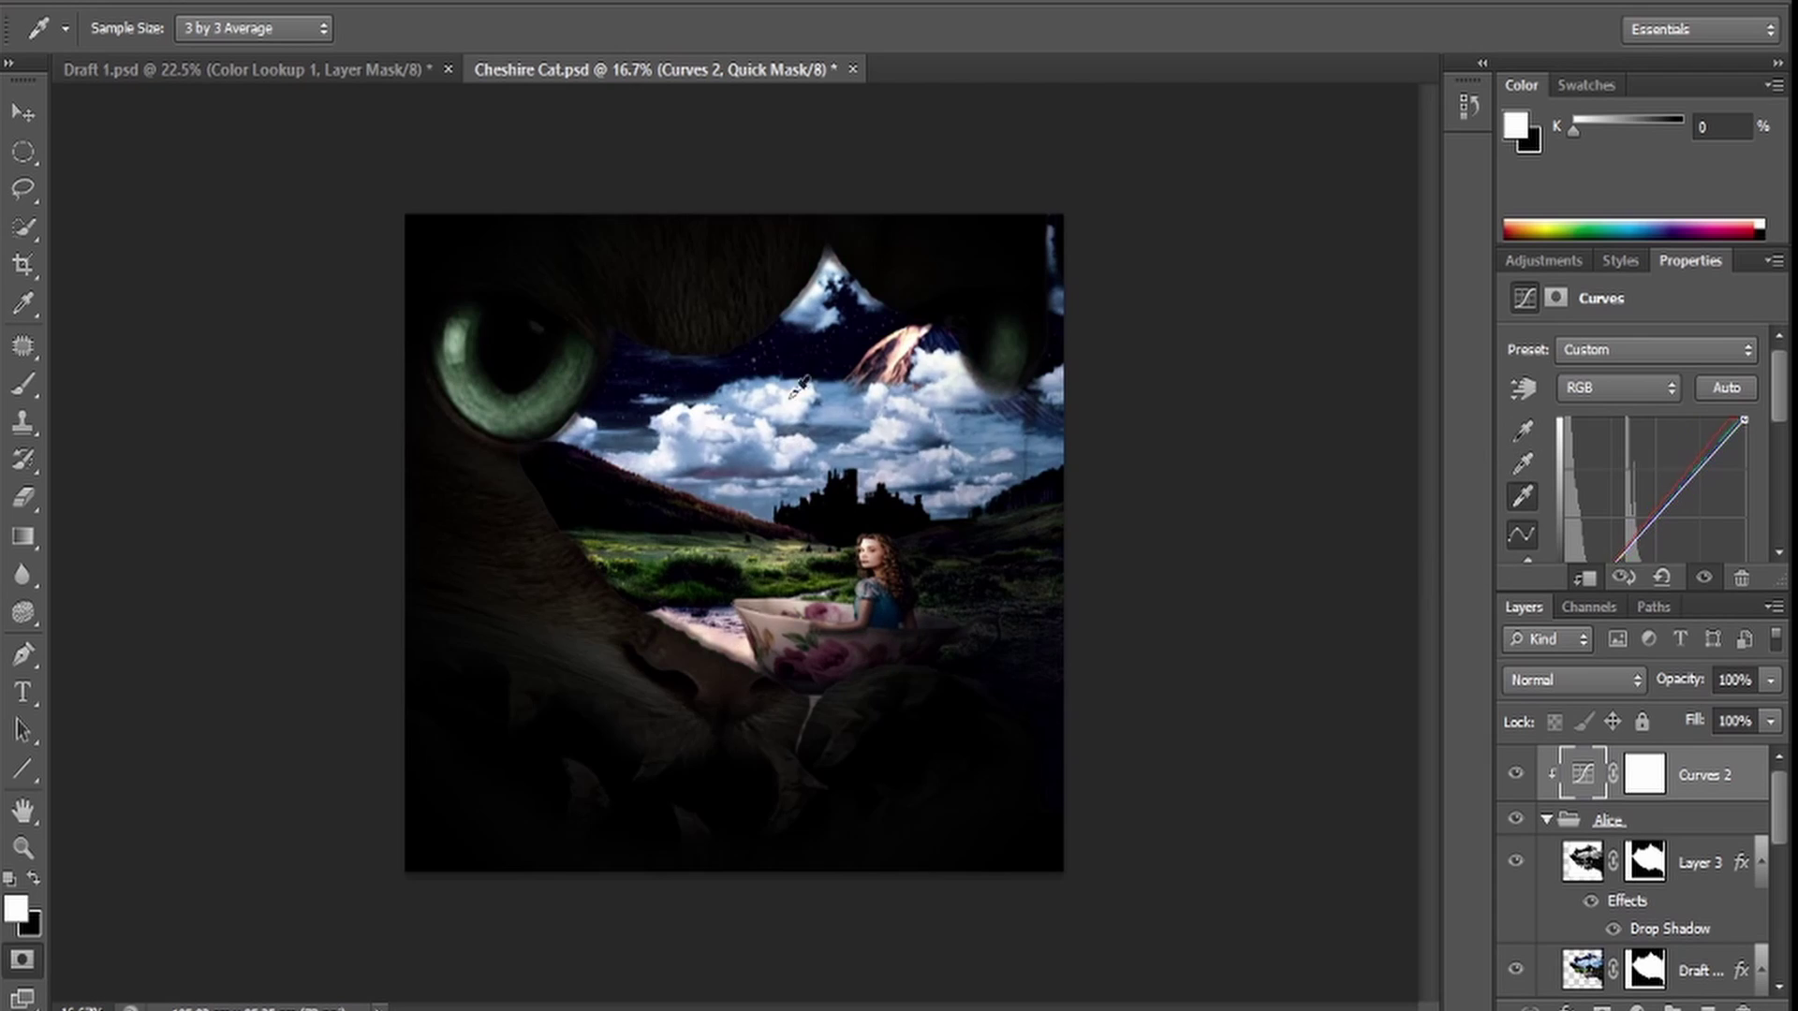
pyautogui.click(1522, 463)
pyautogui.click(800, 384)
pyautogui.click(1011, 440)
pyautogui.press('Delete')
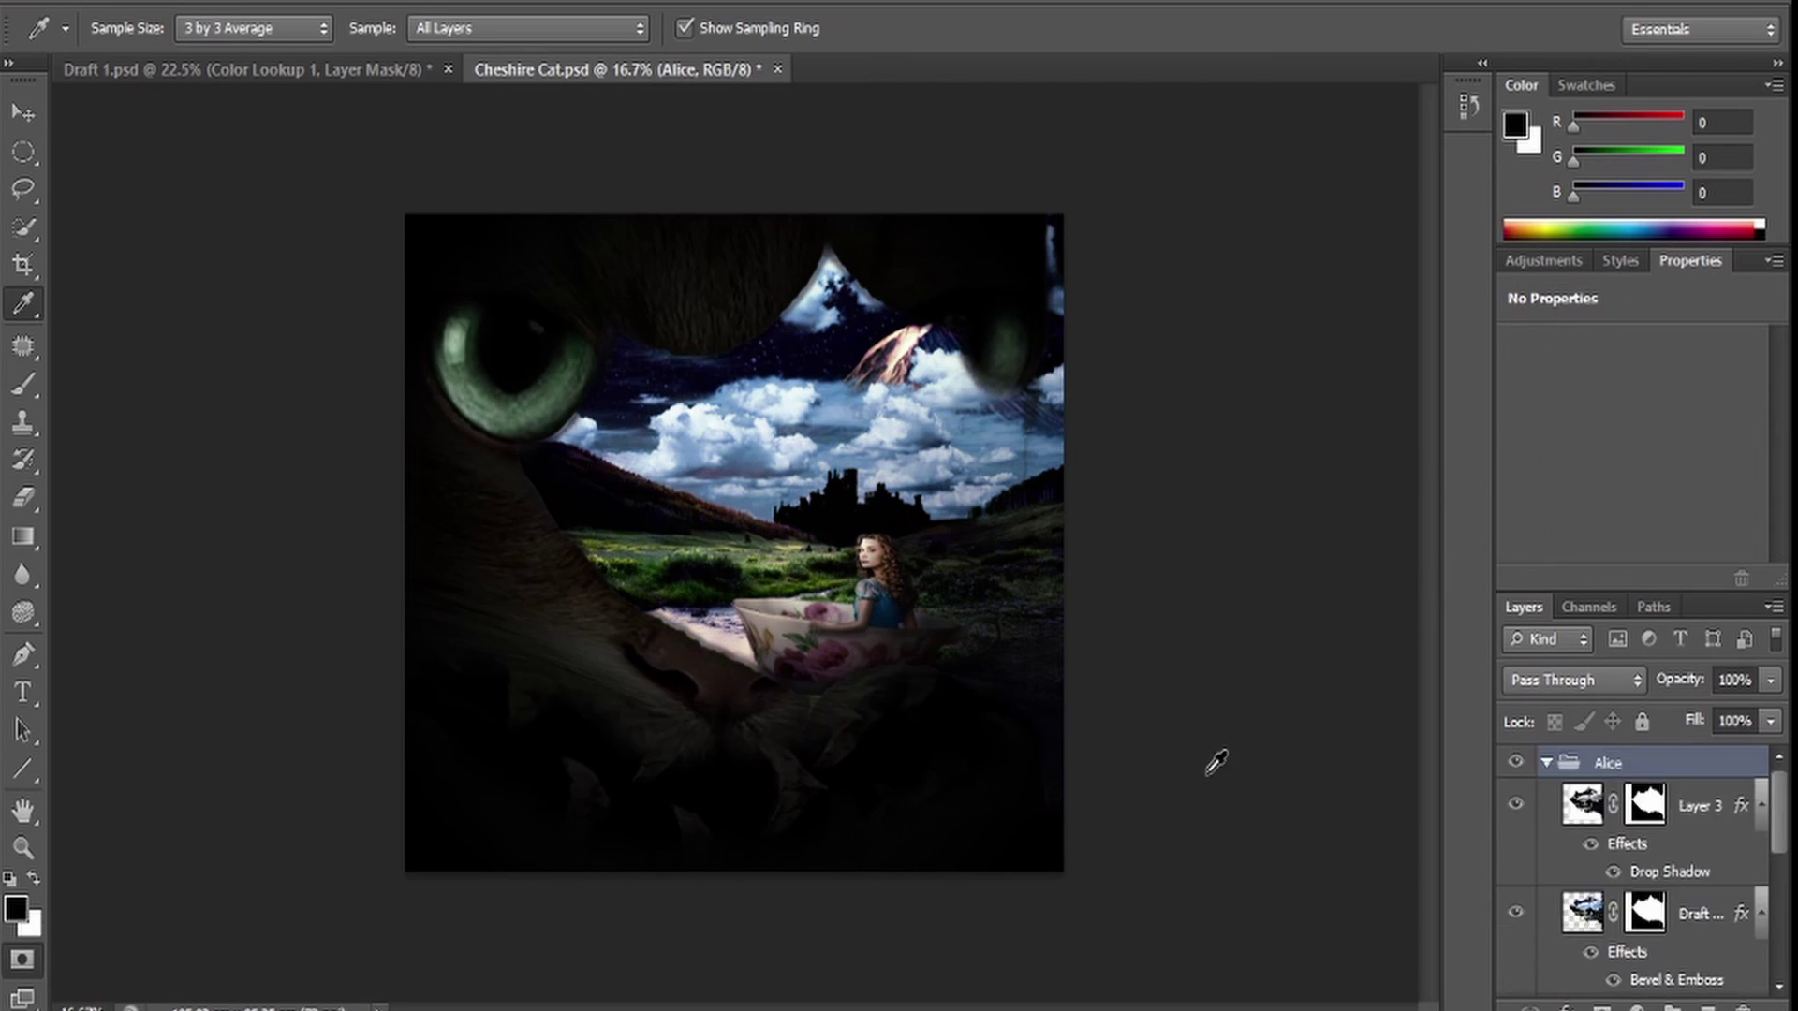
pyautogui.click(234, 69)
pyautogui.click(638, 71)
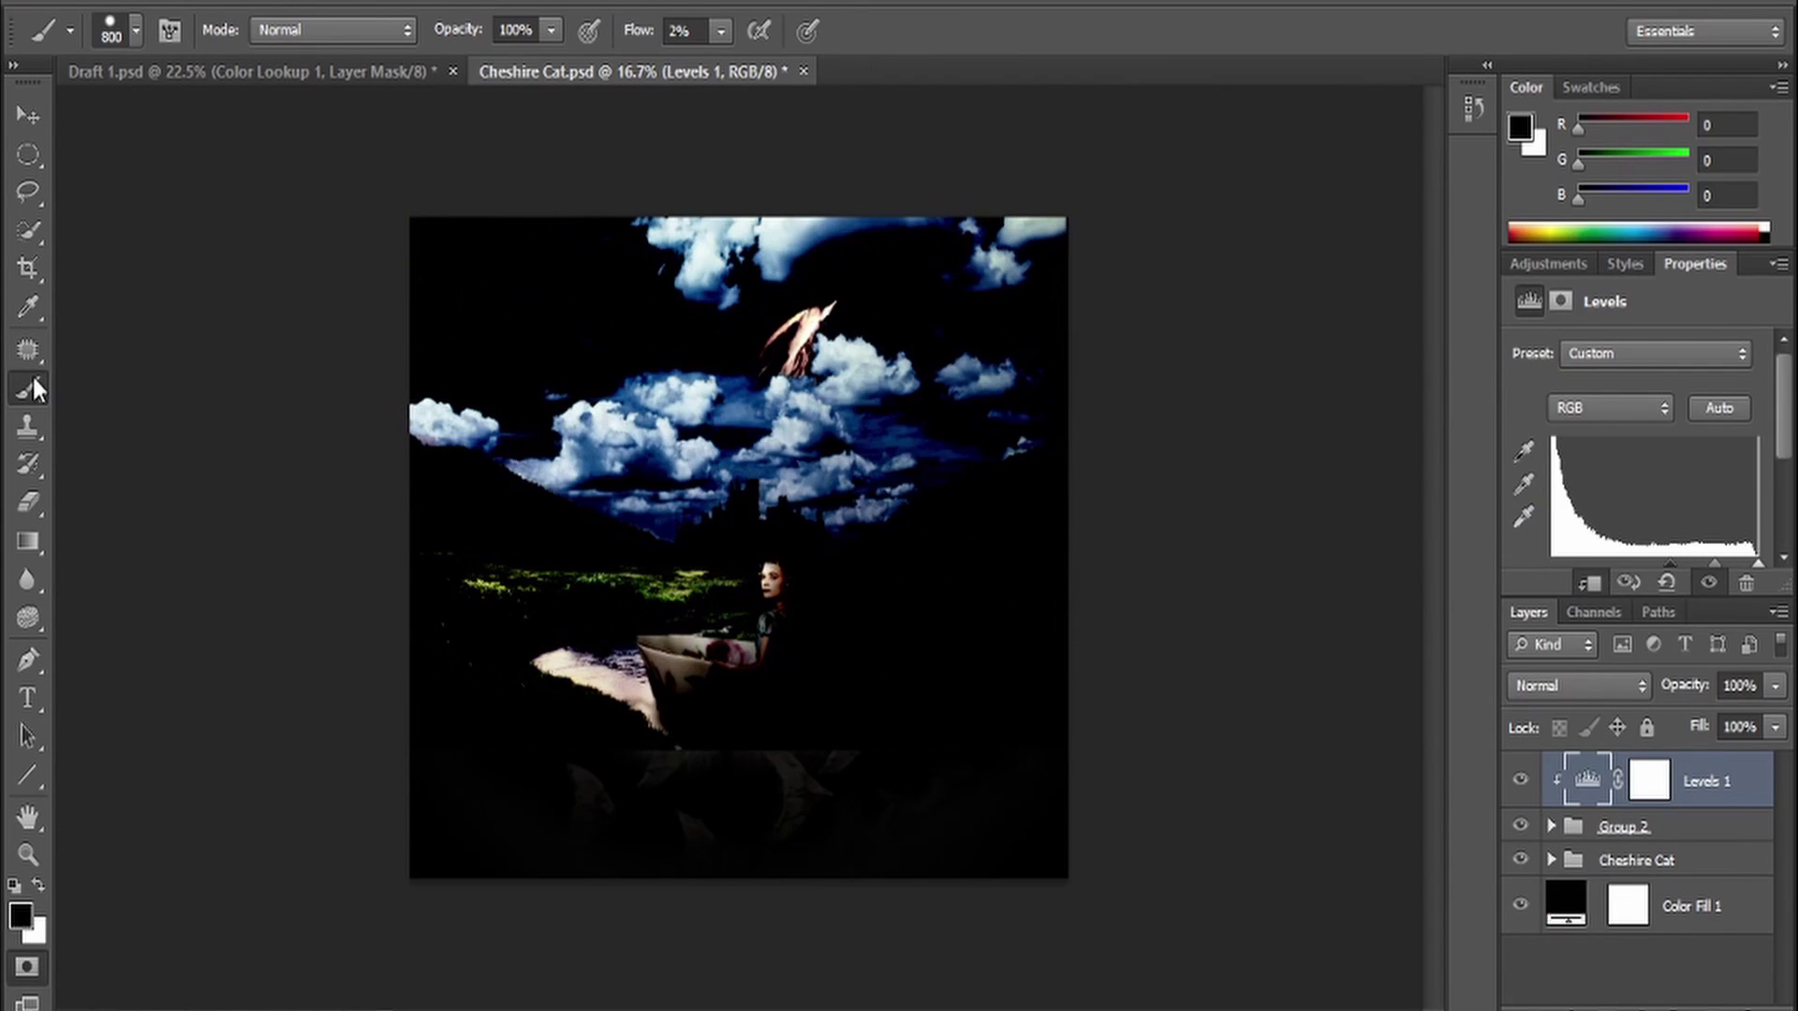
# Erase the landscape's sky on Draft 1 with a very large eraser brush
pyautogui.click(1620, 835)
pyautogui.press('e')
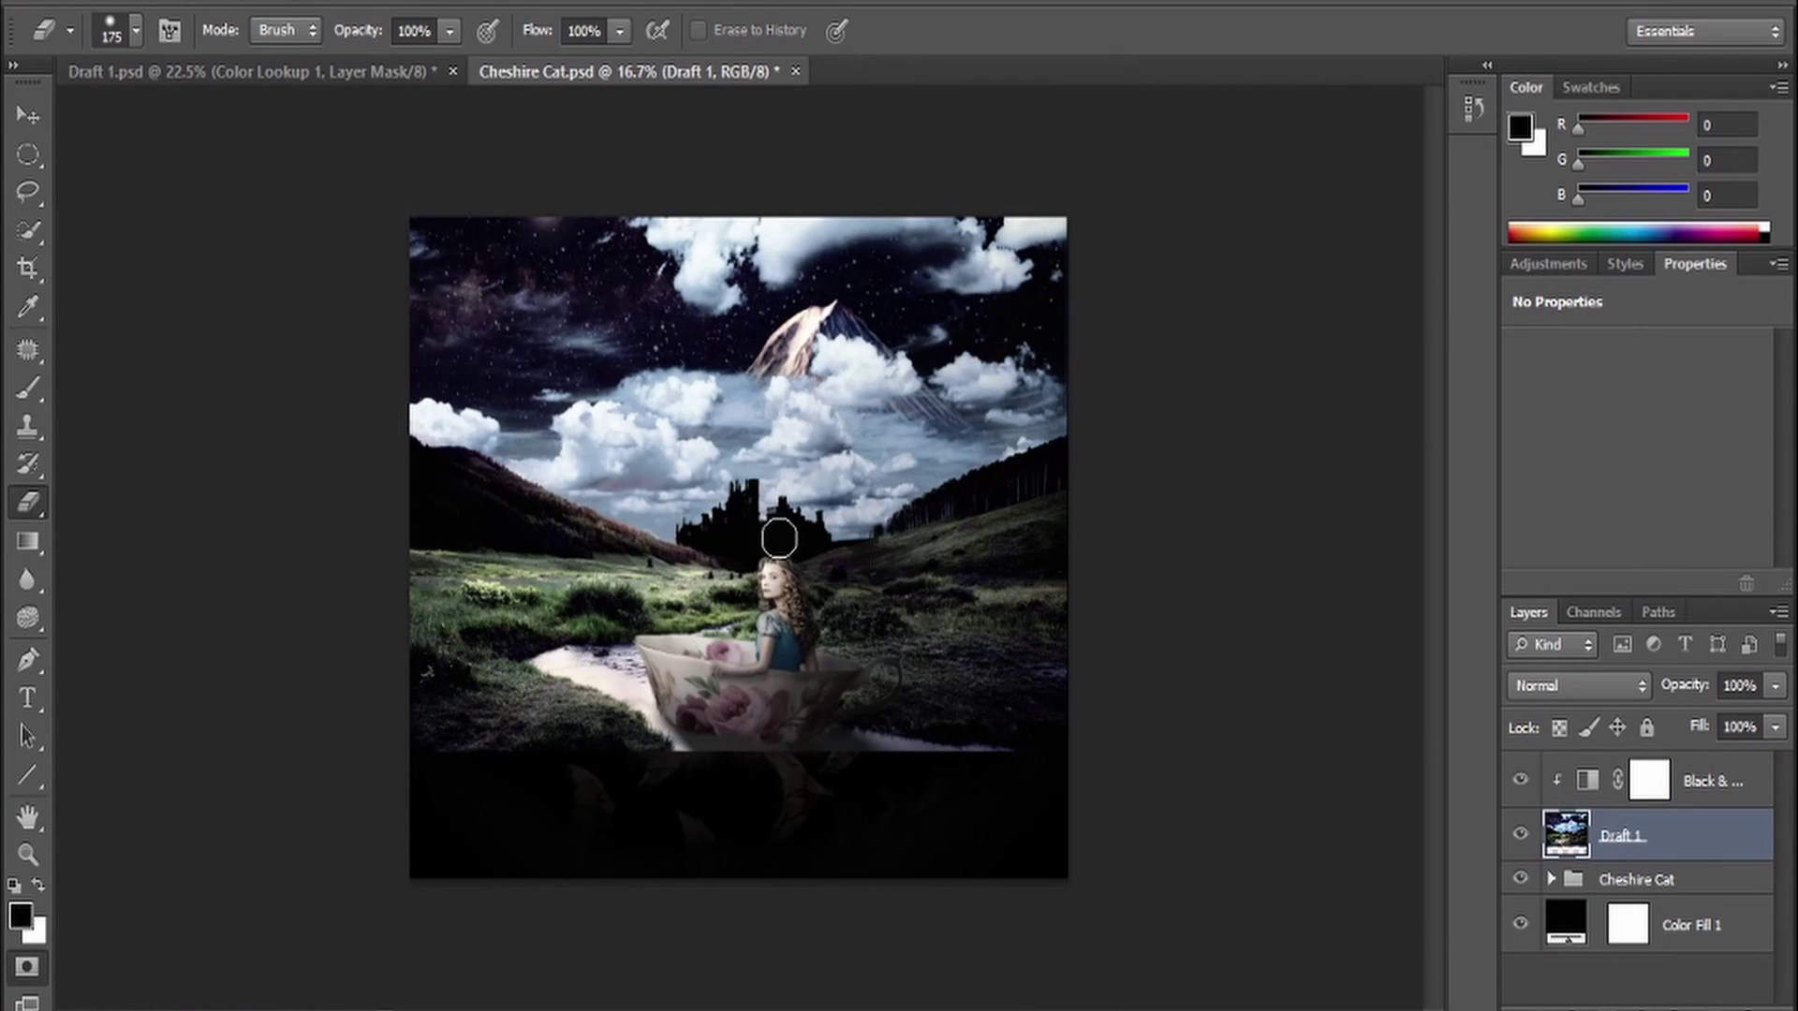
pyautogui.rightClick(402, 140)
pyautogui.moveTo(763, 482); pyautogui.dragTo(983, 421)
pyautogui.moveTo(442, 886); pyautogui.dragTo(941, 1010)
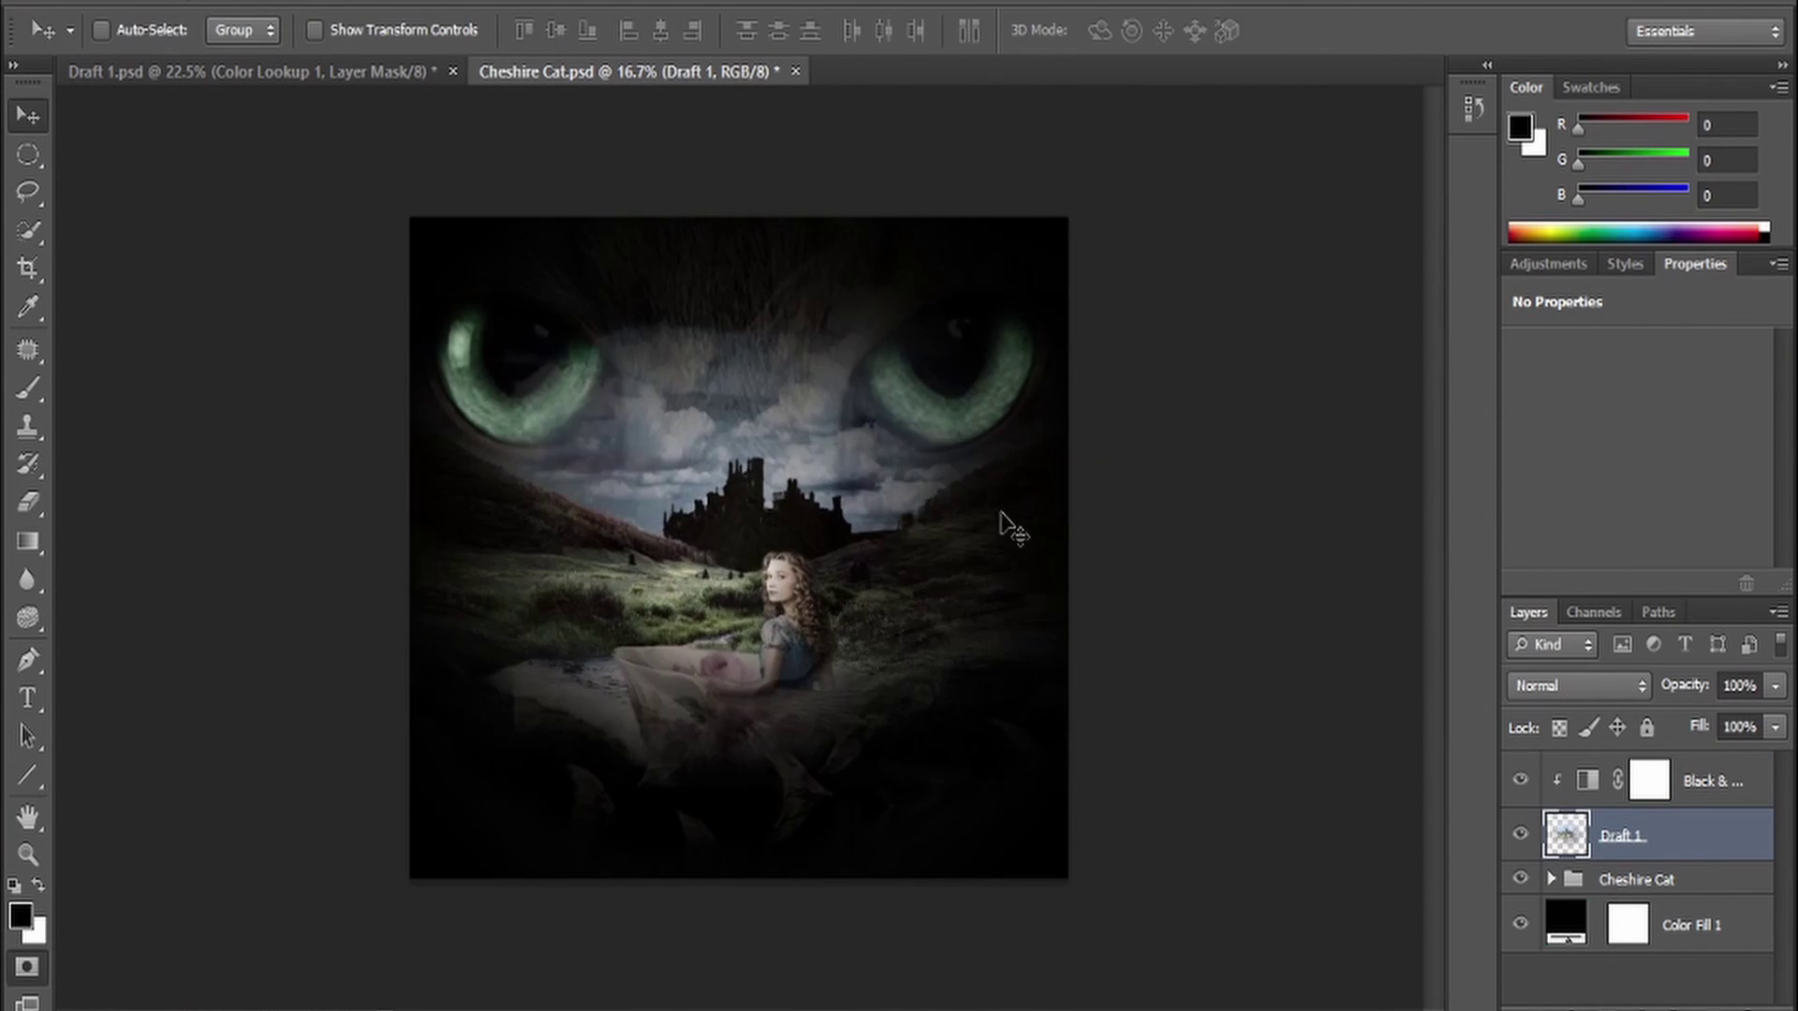
# Shift the castle and girl up-left, then softly re-erase the sky to reveal the green eyes
pyautogui.hotkey('ctrl', 't')
pyautogui.moveTo(1083, 590); pyautogui.dragTo(1051, 593)
pyautogui.press('Return')
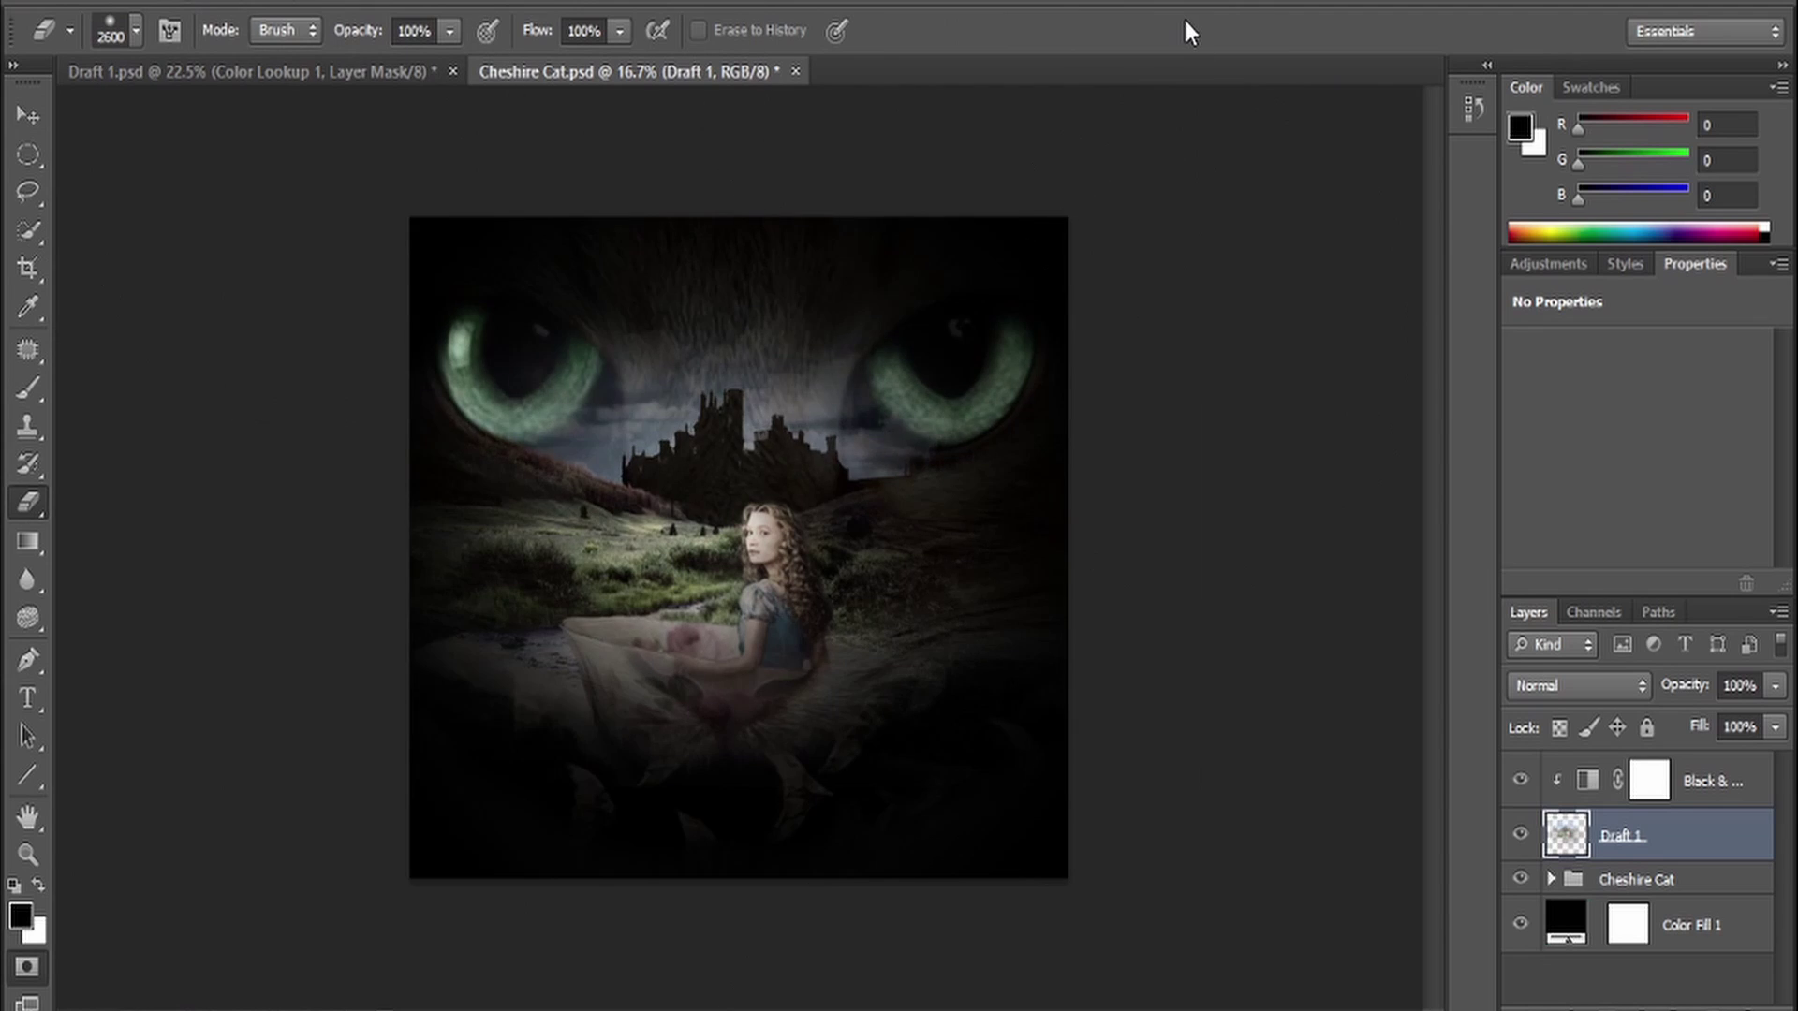
pyautogui.hotkey('ctrl', 'z')
pyautogui.hotkey('ctrl', 't')
pyautogui.press('Return')
pyautogui.moveTo(1053, 116); pyautogui.dragTo(493, 204)
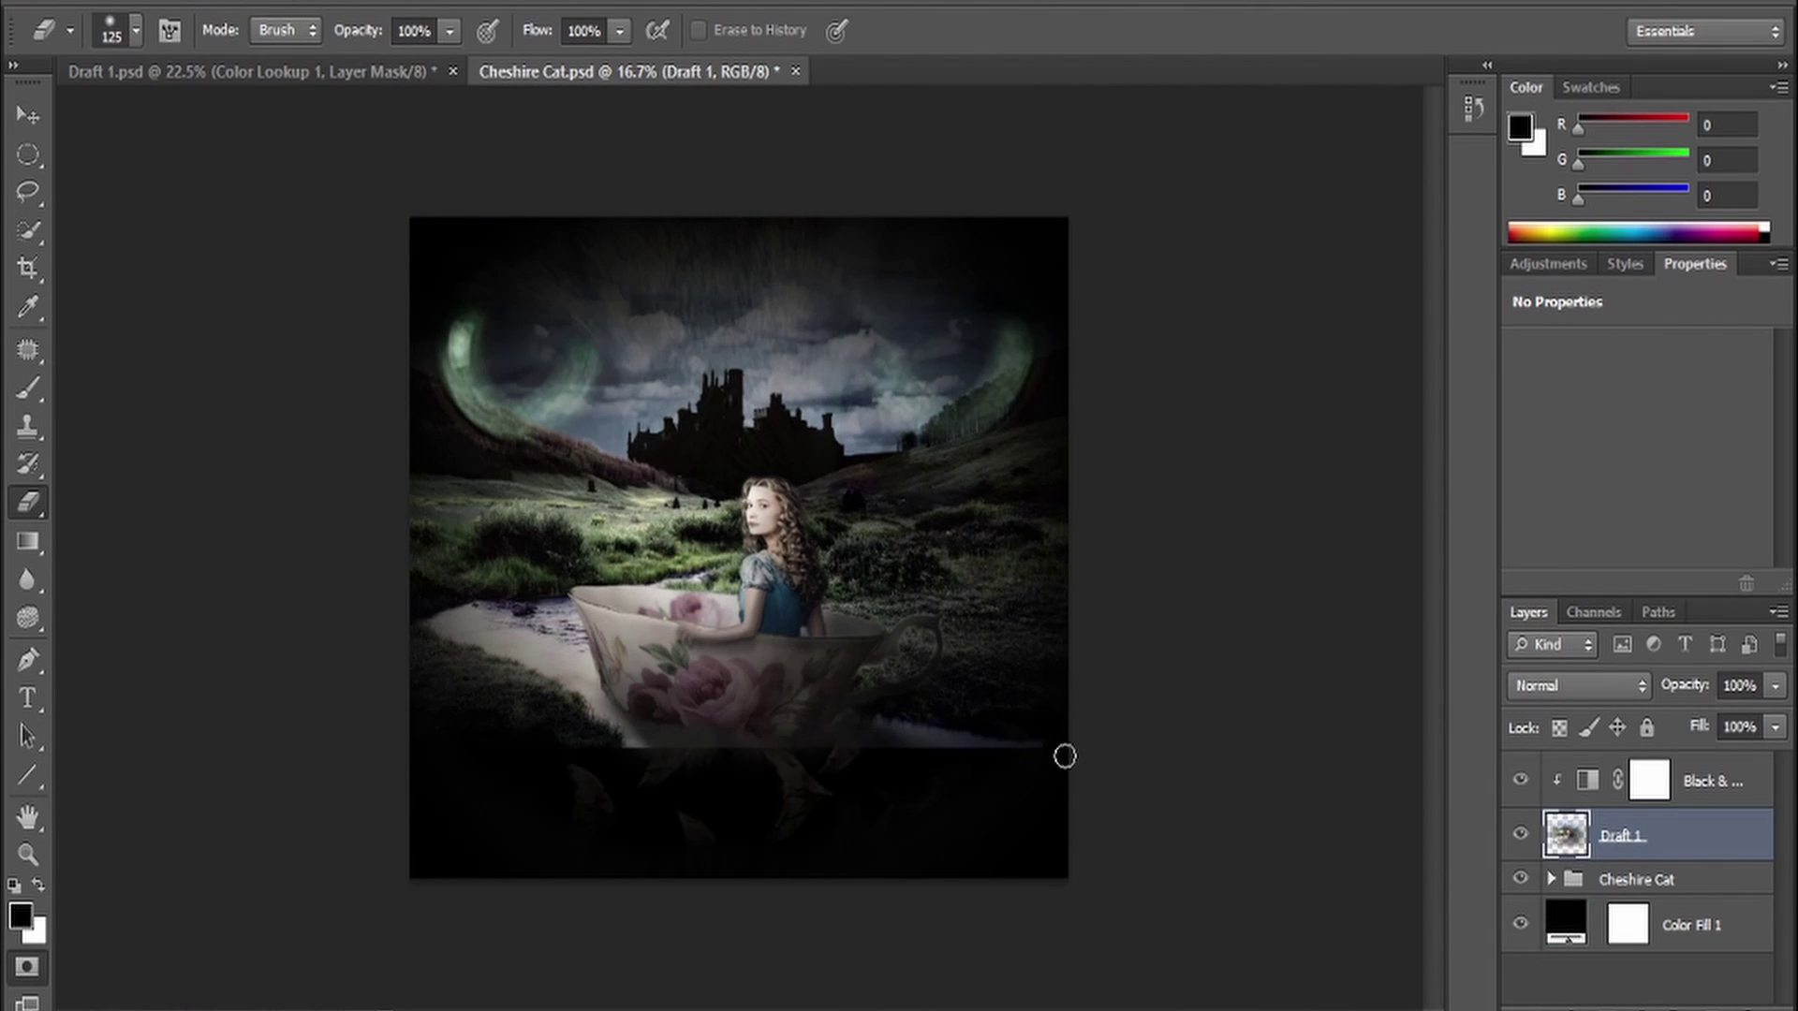
pyautogui.press(']')
pyautogui.press(']')
pyautogui.press(']')
pyautogui.moveTo(501, 915); pyautogui.dragTo(1292, 341)
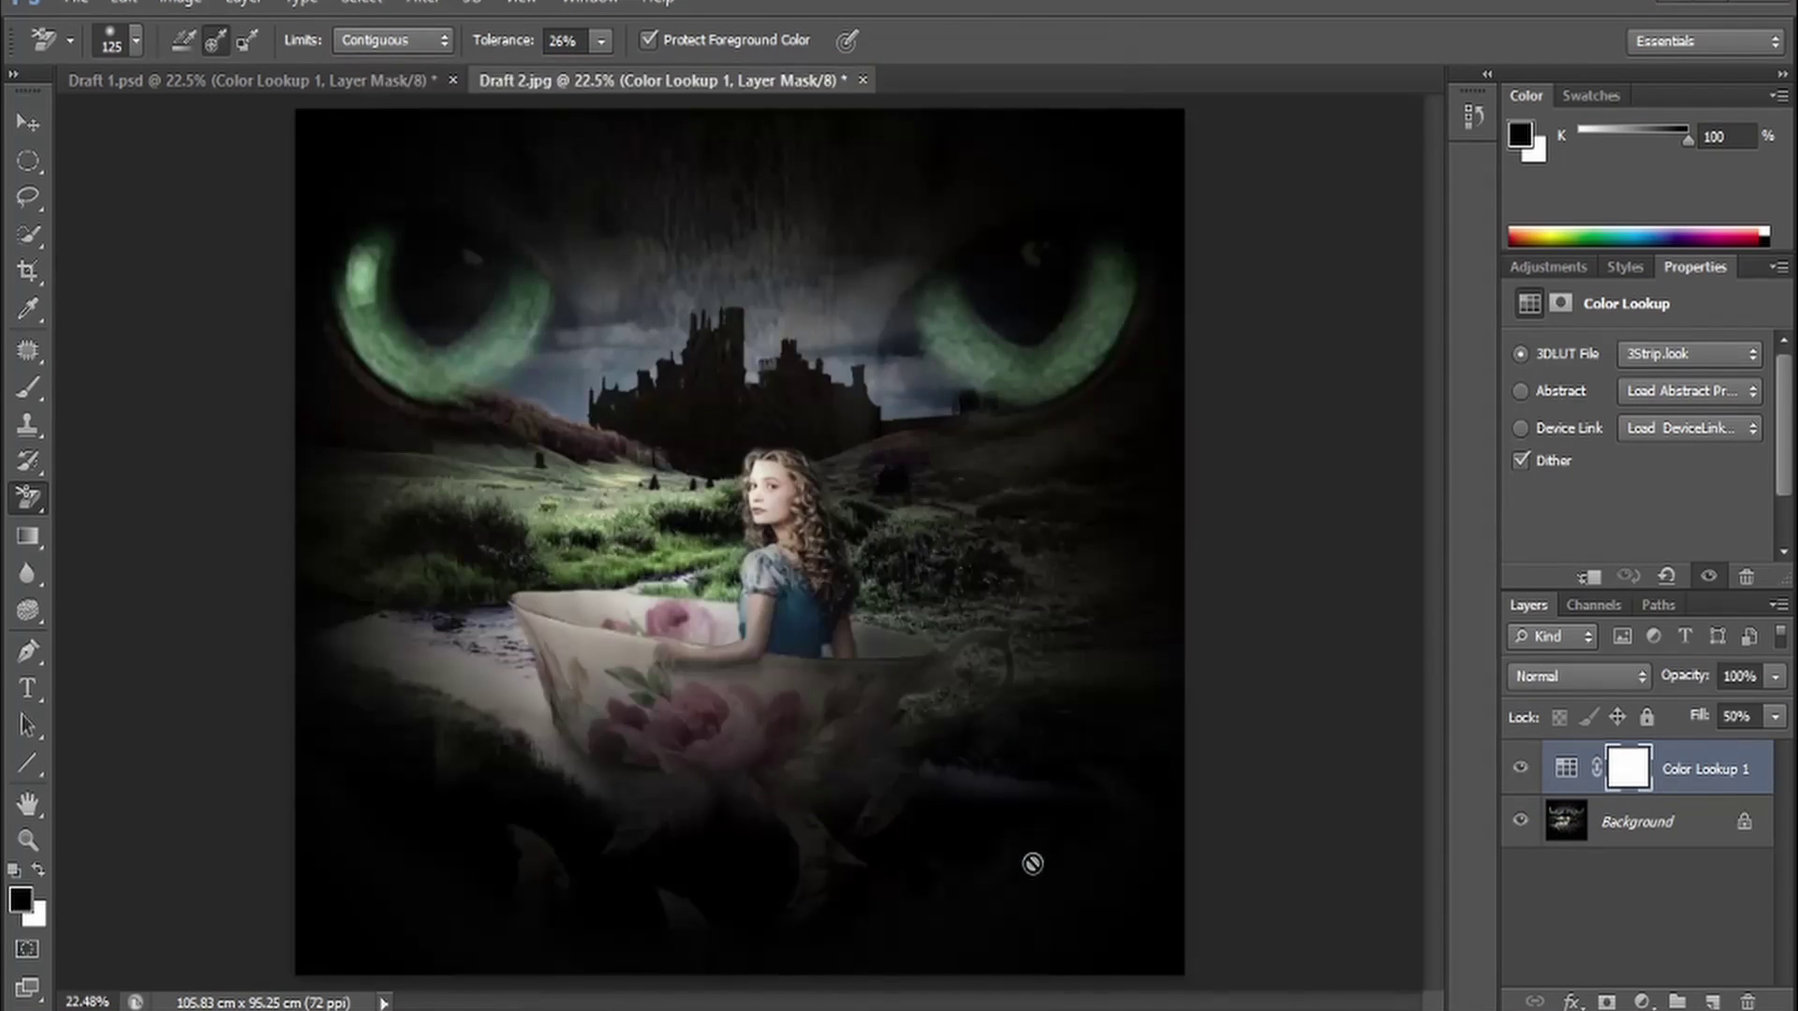
# Merge the Background copies, apply Reduce Noise, and duplicate the layer for High Pass sharpening
pyautogui.click(1646, 830)
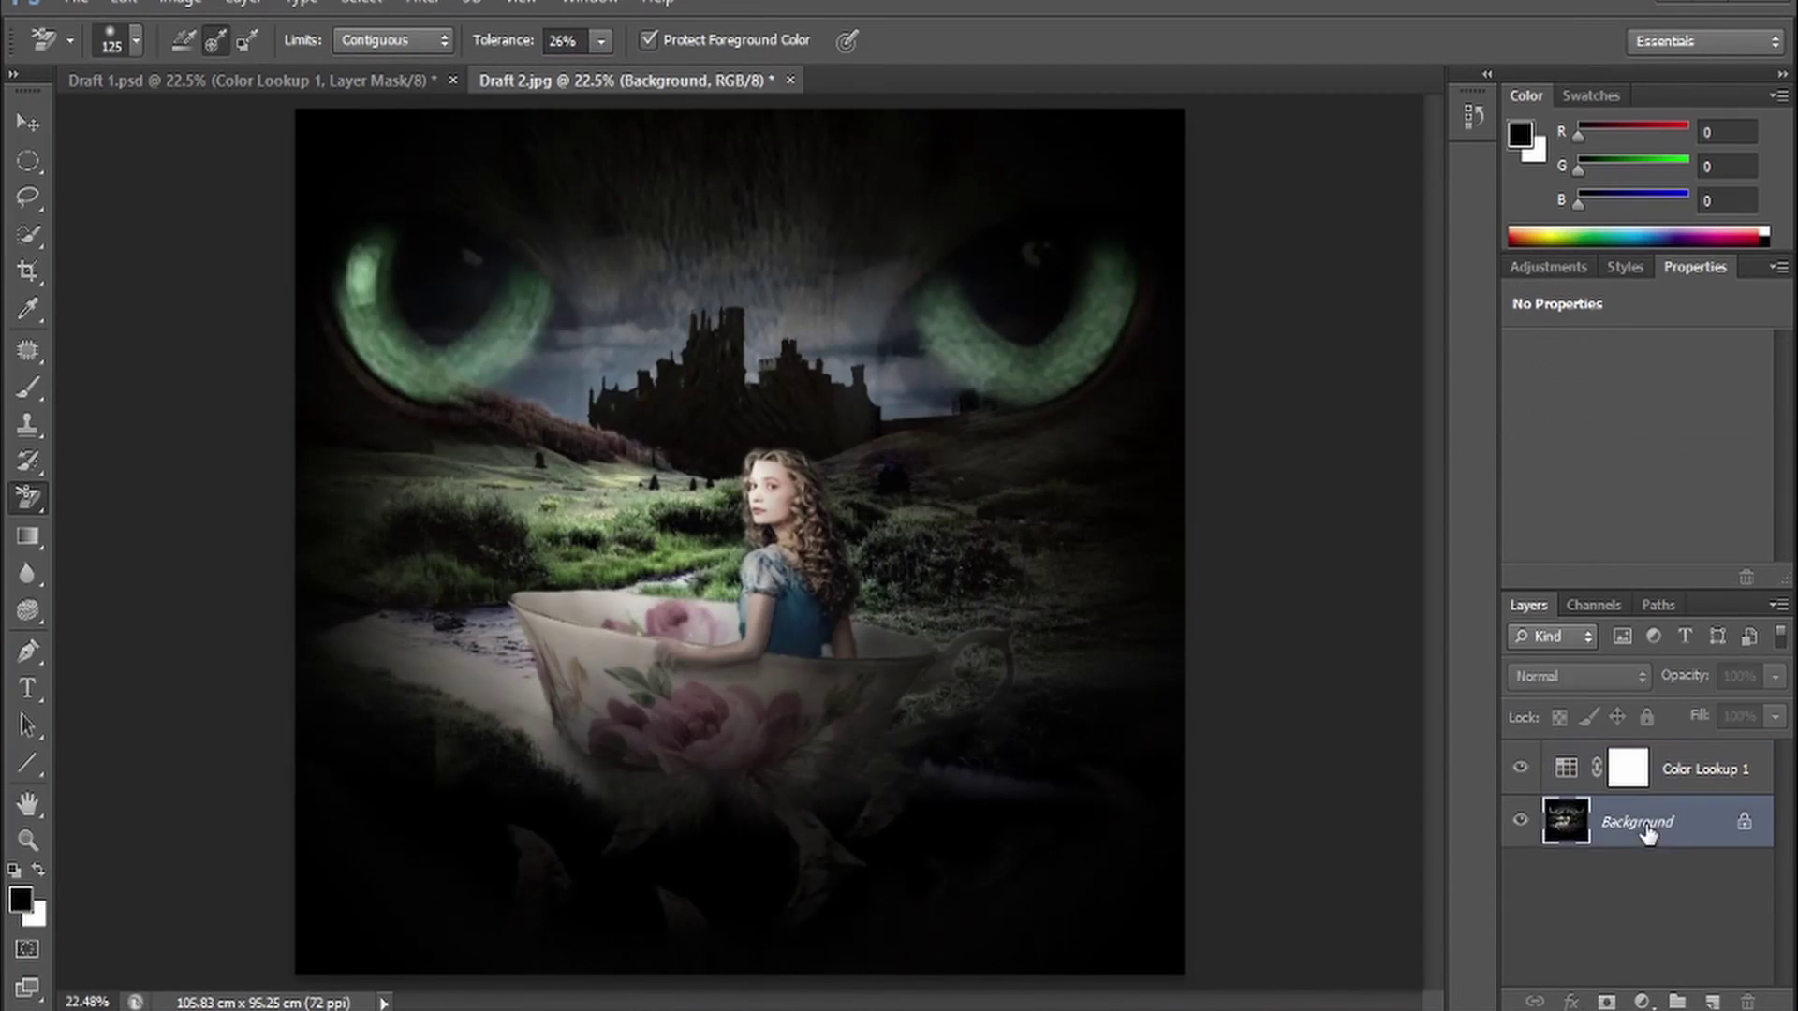
pyautogui.click(1520, 822)
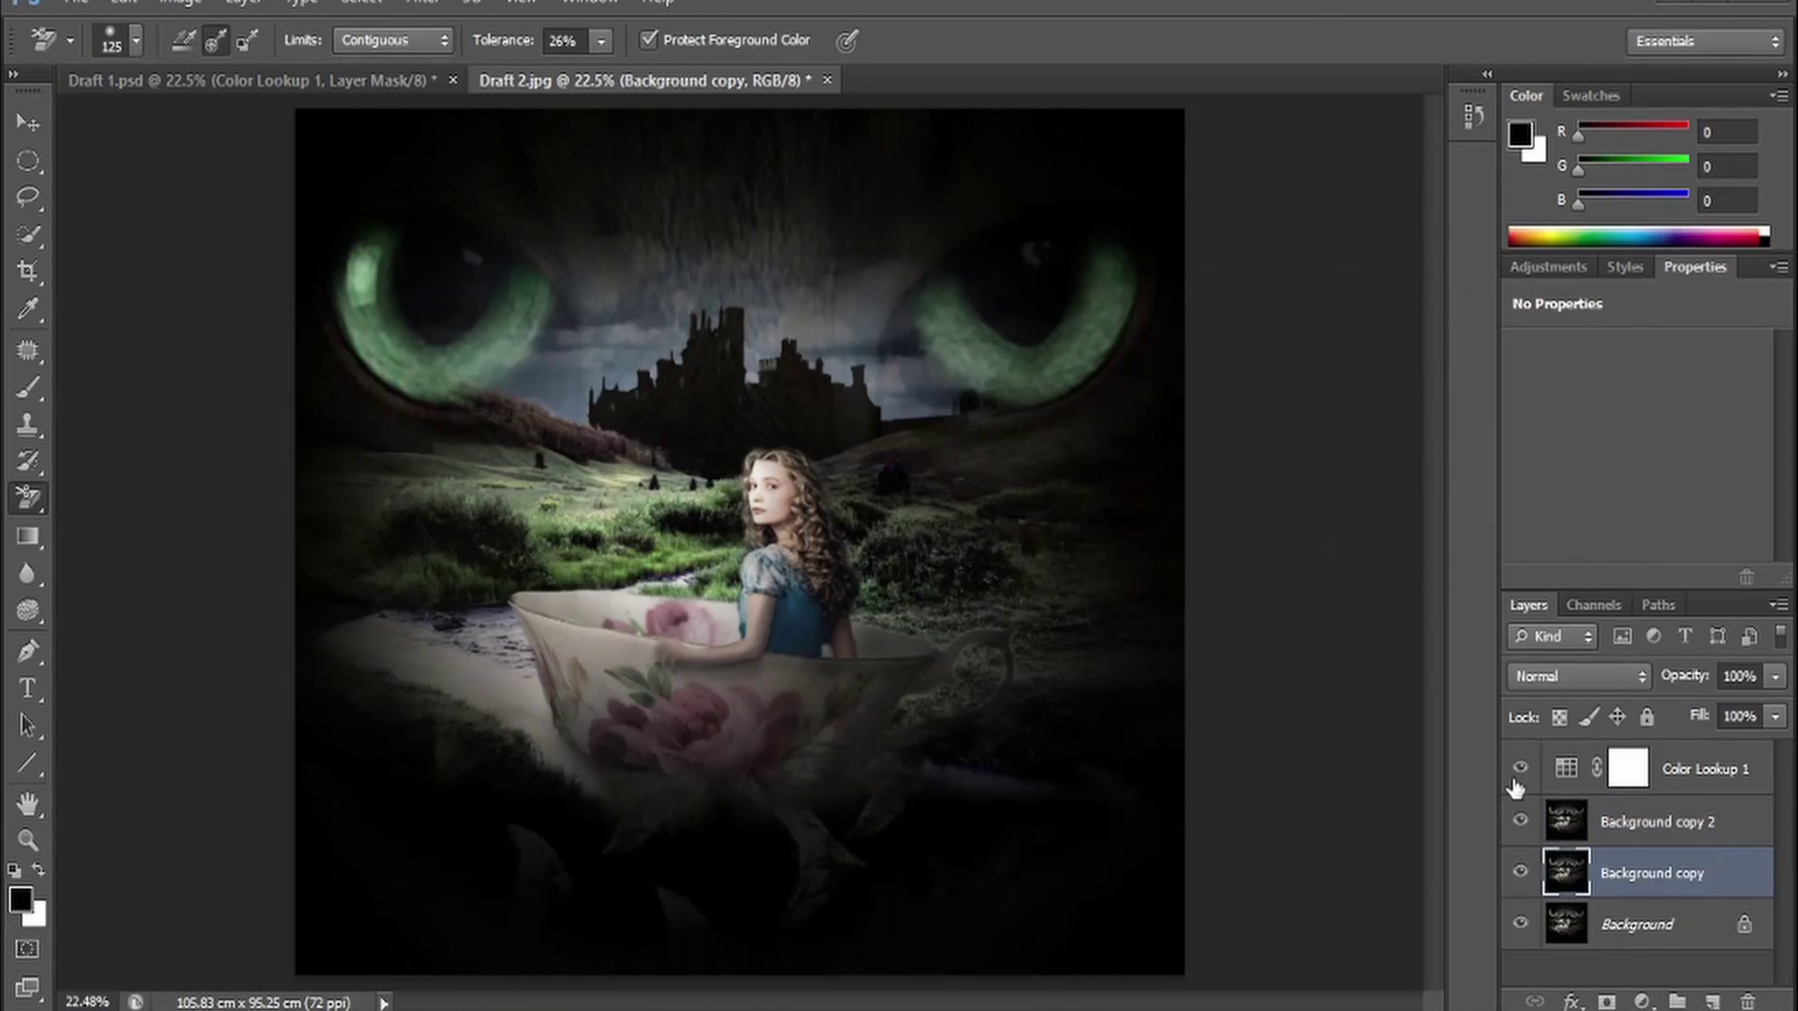
pyautogui.click(1652, 822)
pyautogui.hotkey('ctrl', 'e')
pyautogui.hotkey('ctrl', 'f')
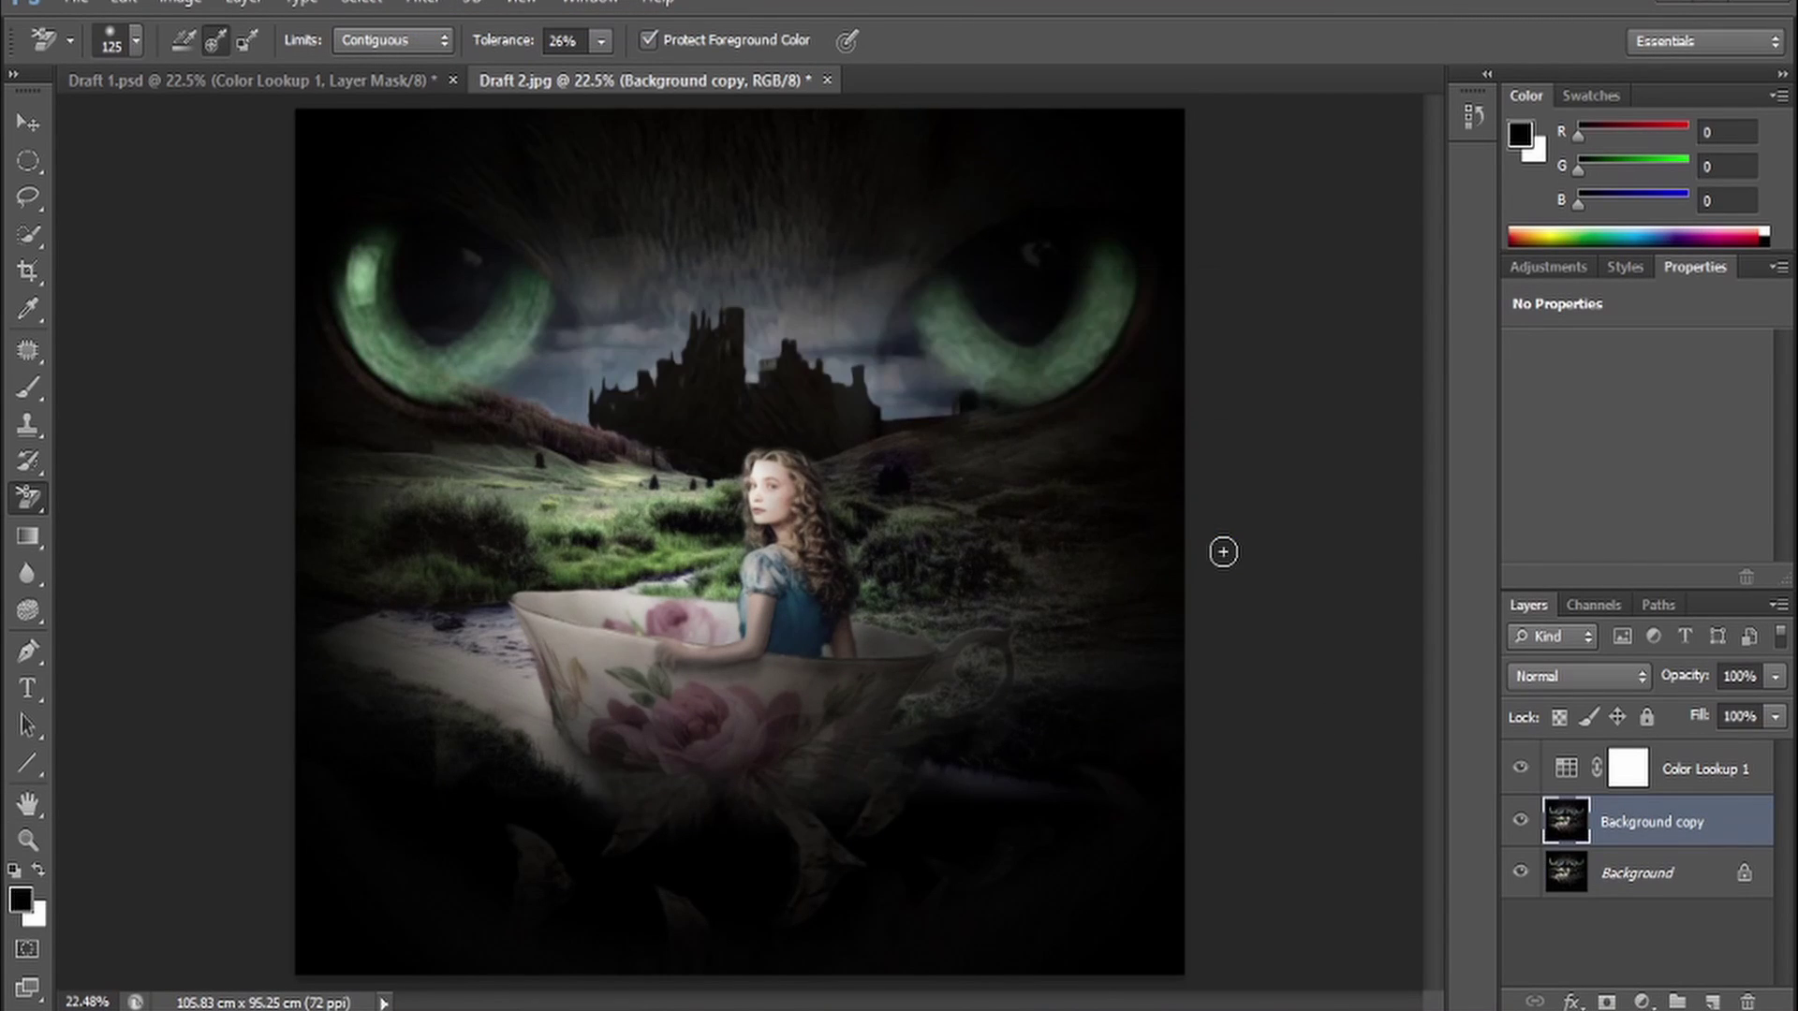
pyautogui.hotkey('ctrl', 'j')
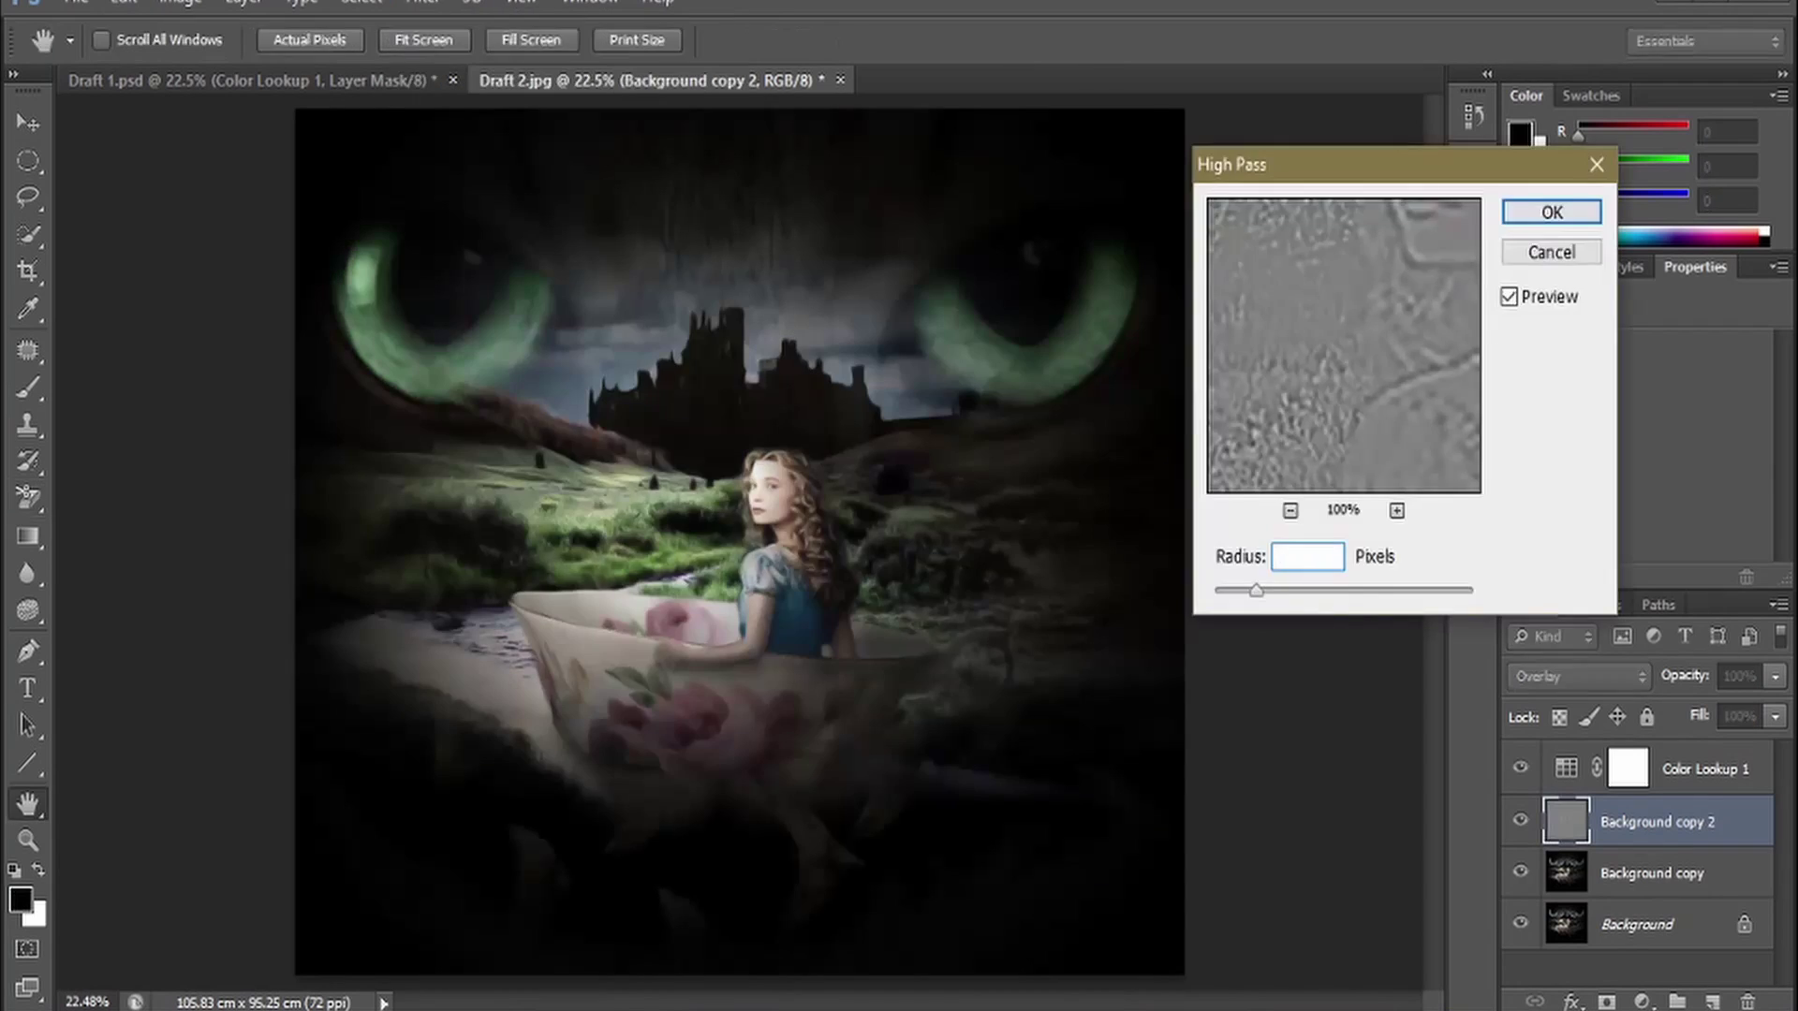
# Save the document as Draft 2.psd, merge all layers, and preview the Colored Pencil filter
pyautogui.hotkey('ctrl', 'shift', 's')
pyautogui.click(1041, 586)
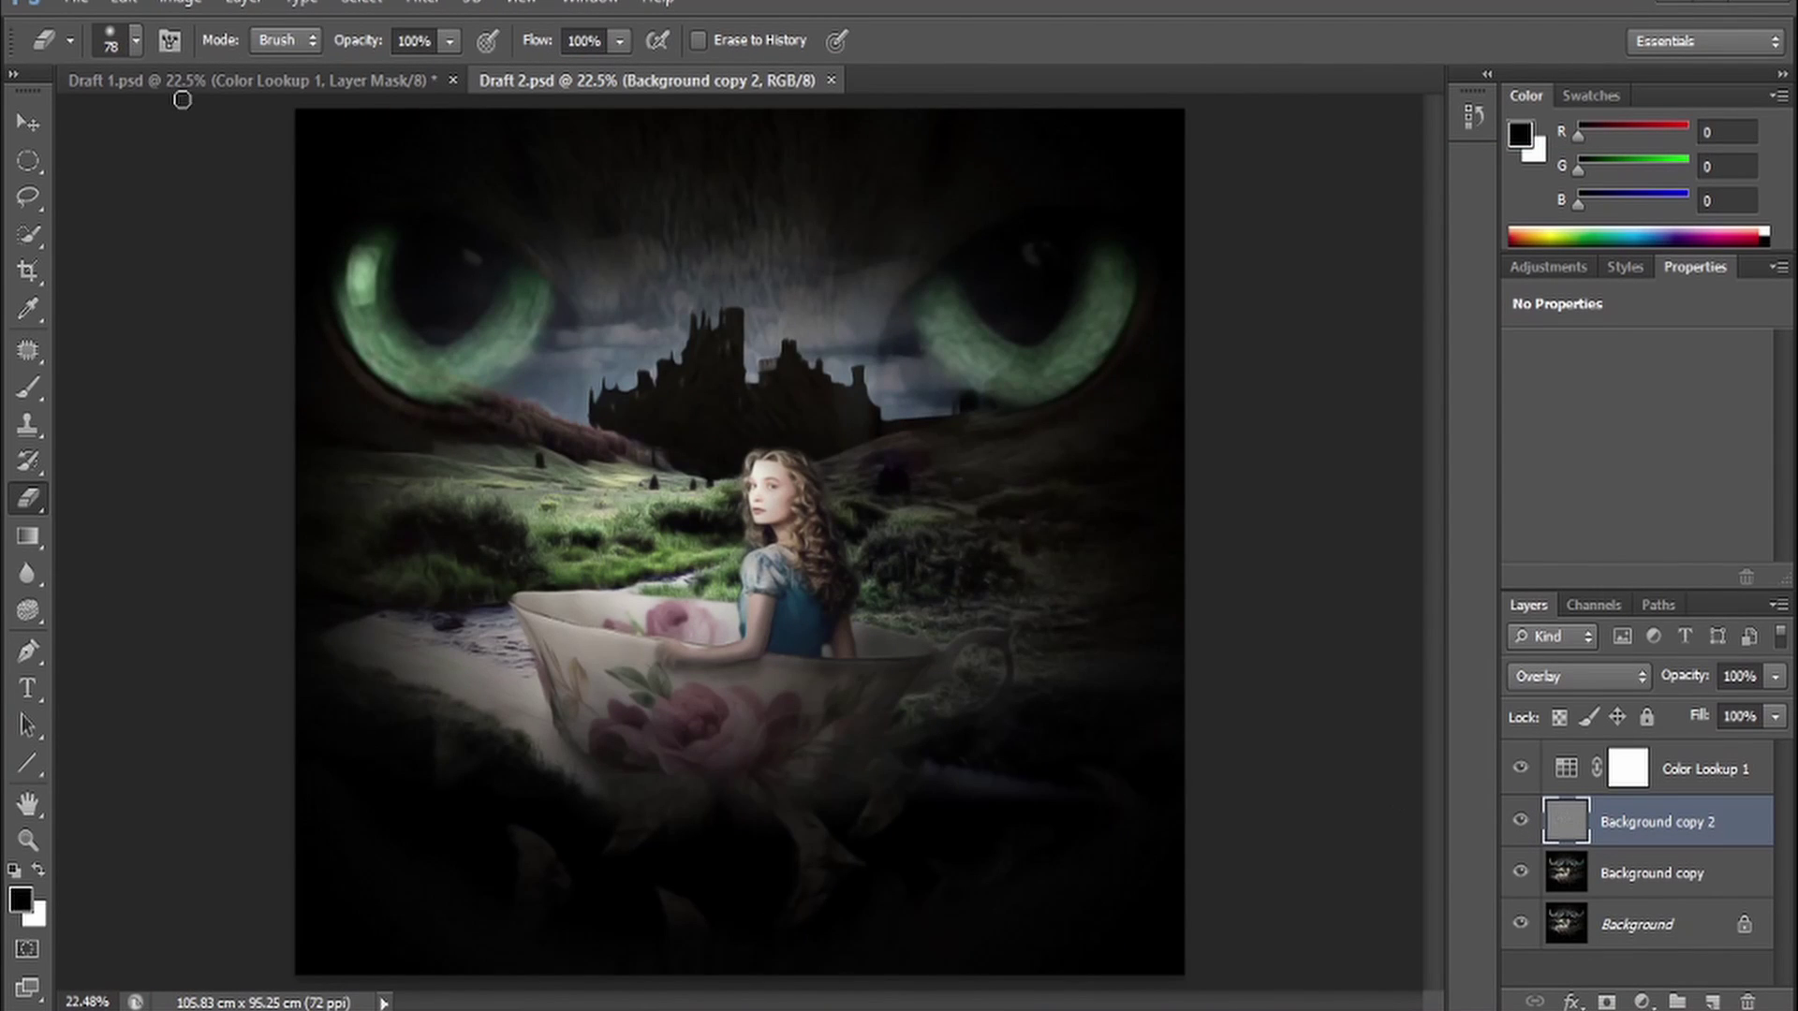
pyautogui.hotkey('ctrl', 'shift', 'e')
pyautogui.click(421, 12)
pyautogui.click(445, 64)
# Switch from Colored Pencil (width 22) to the Cutout filter and set the layer's Fill to 20%
pyautogui.moveTo(1535, 218); pyautogui.dragTo(1702, 217)
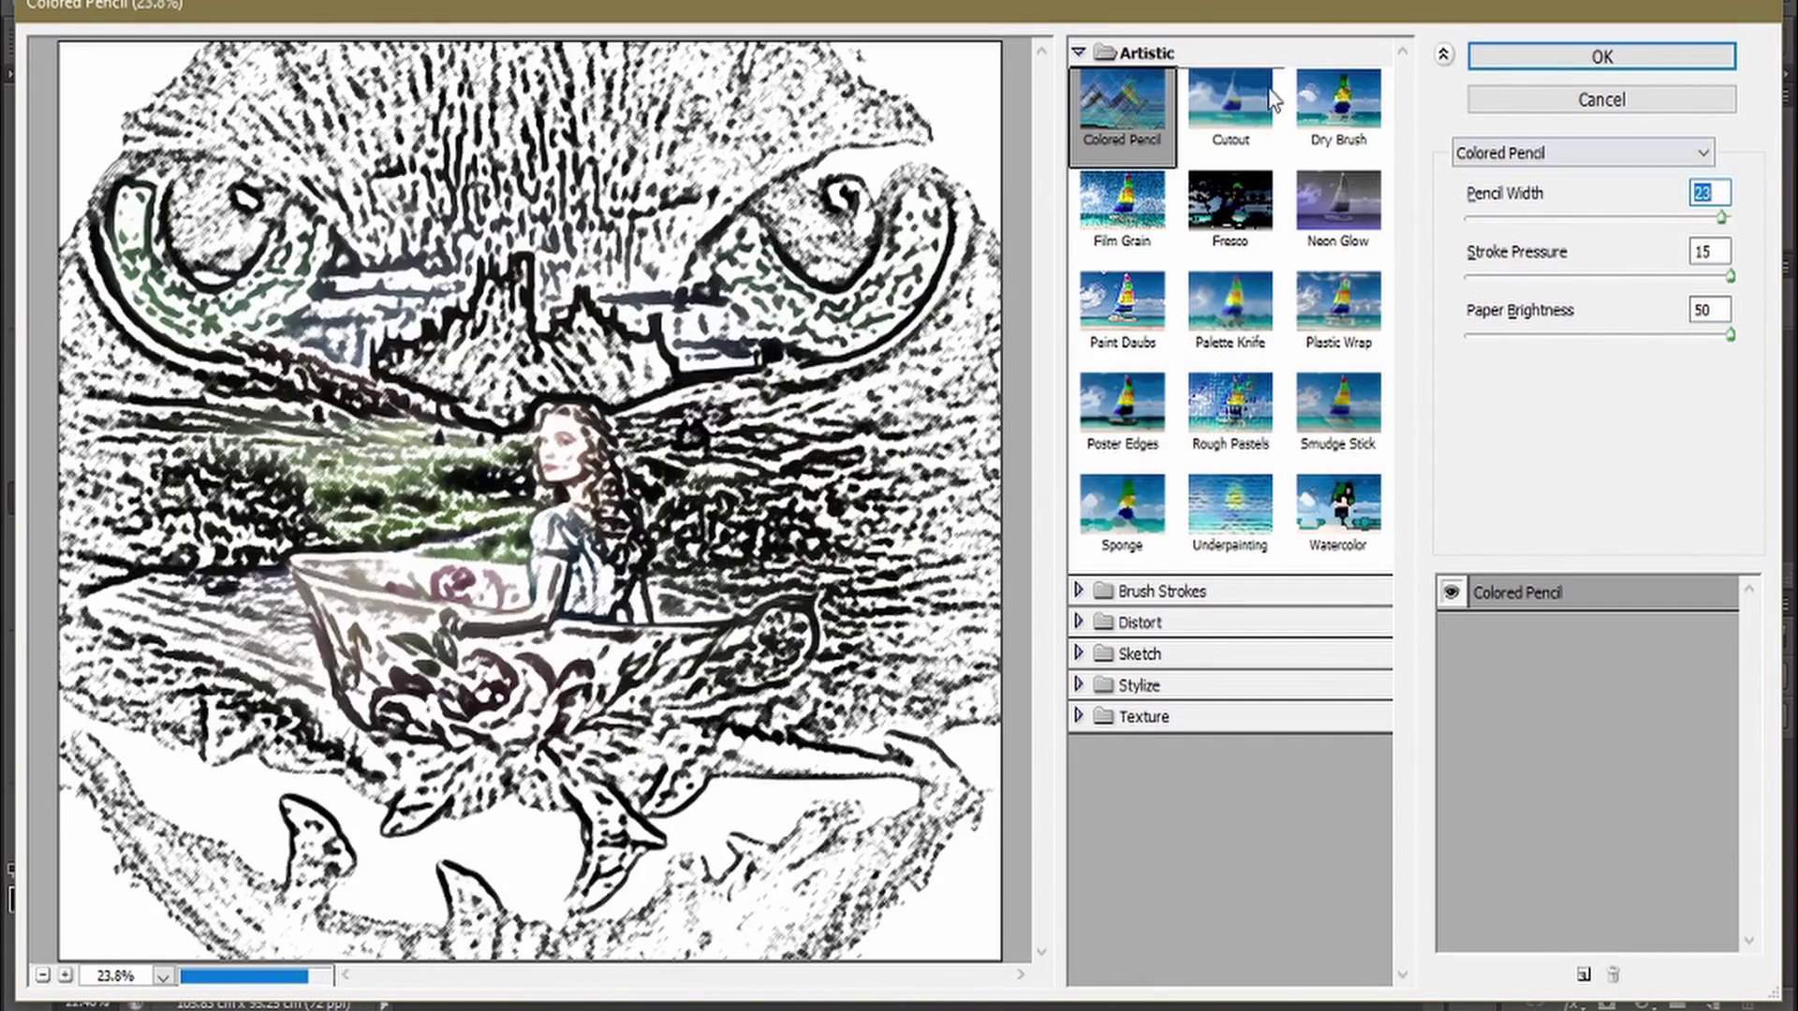
pyautogui.click(1230, 108)
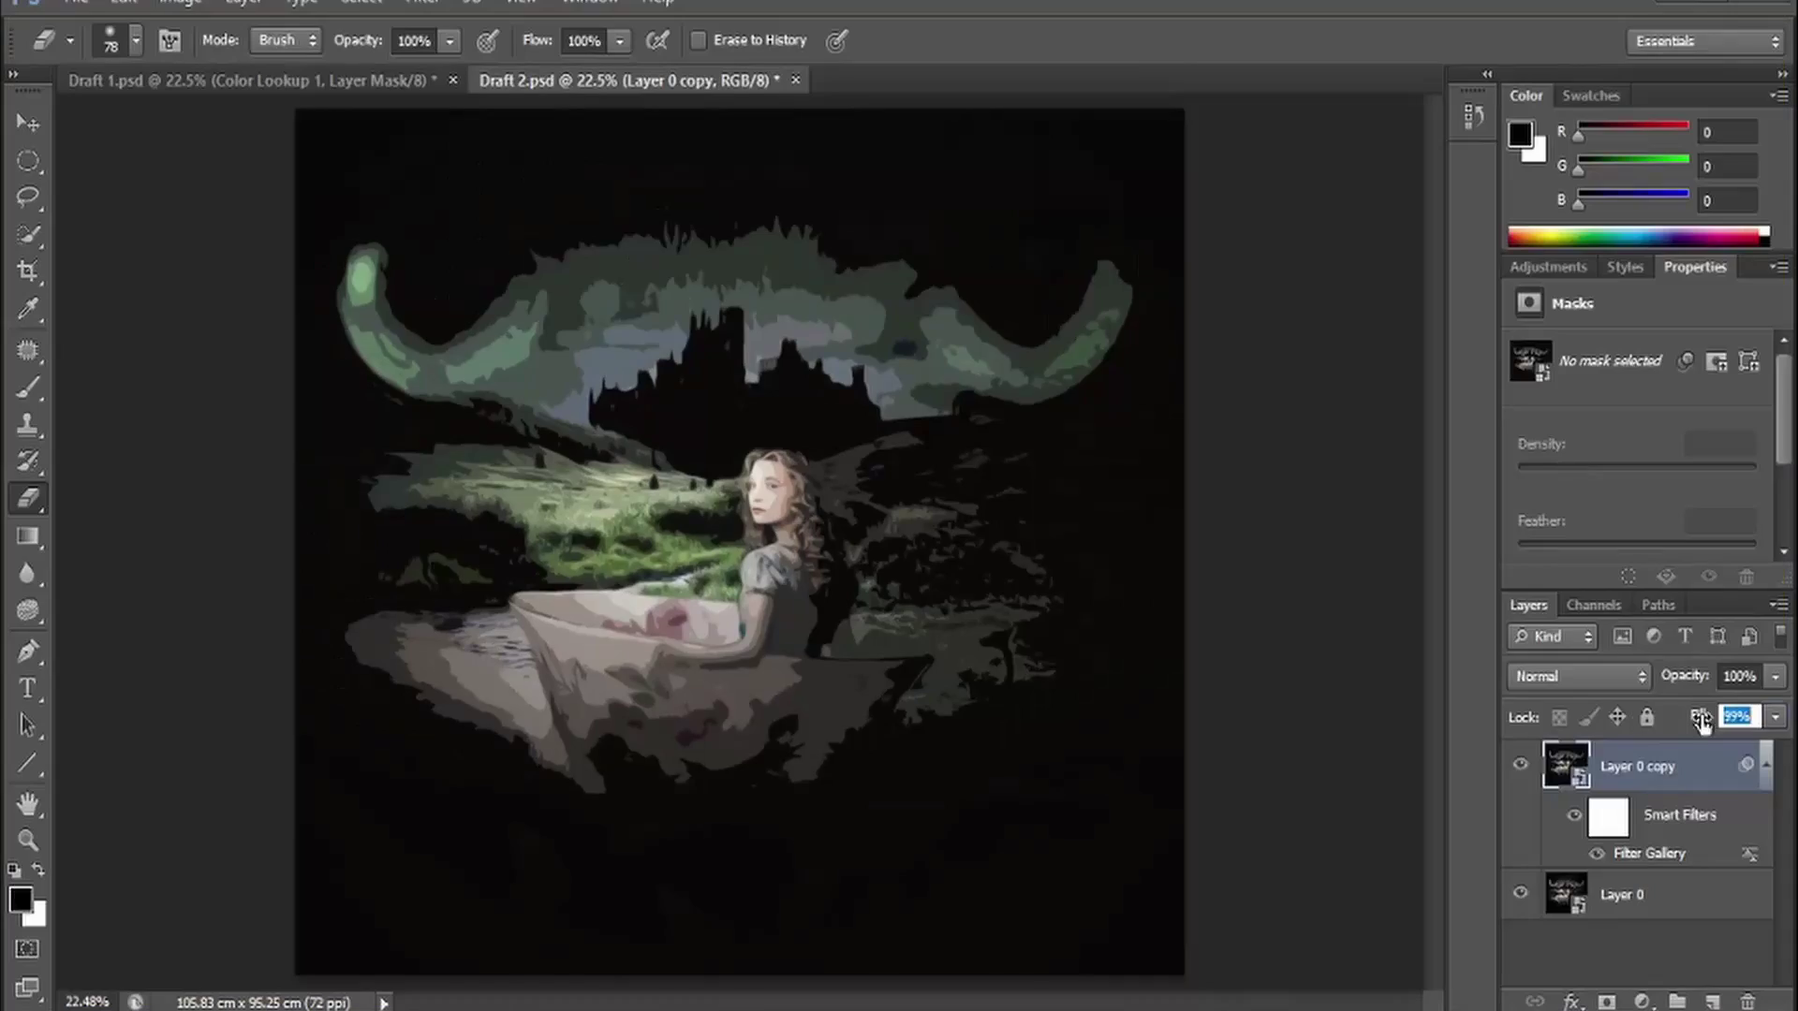
pyautogui.moveTo(1702, 721); pyautogui.dragTo(1696, 728)
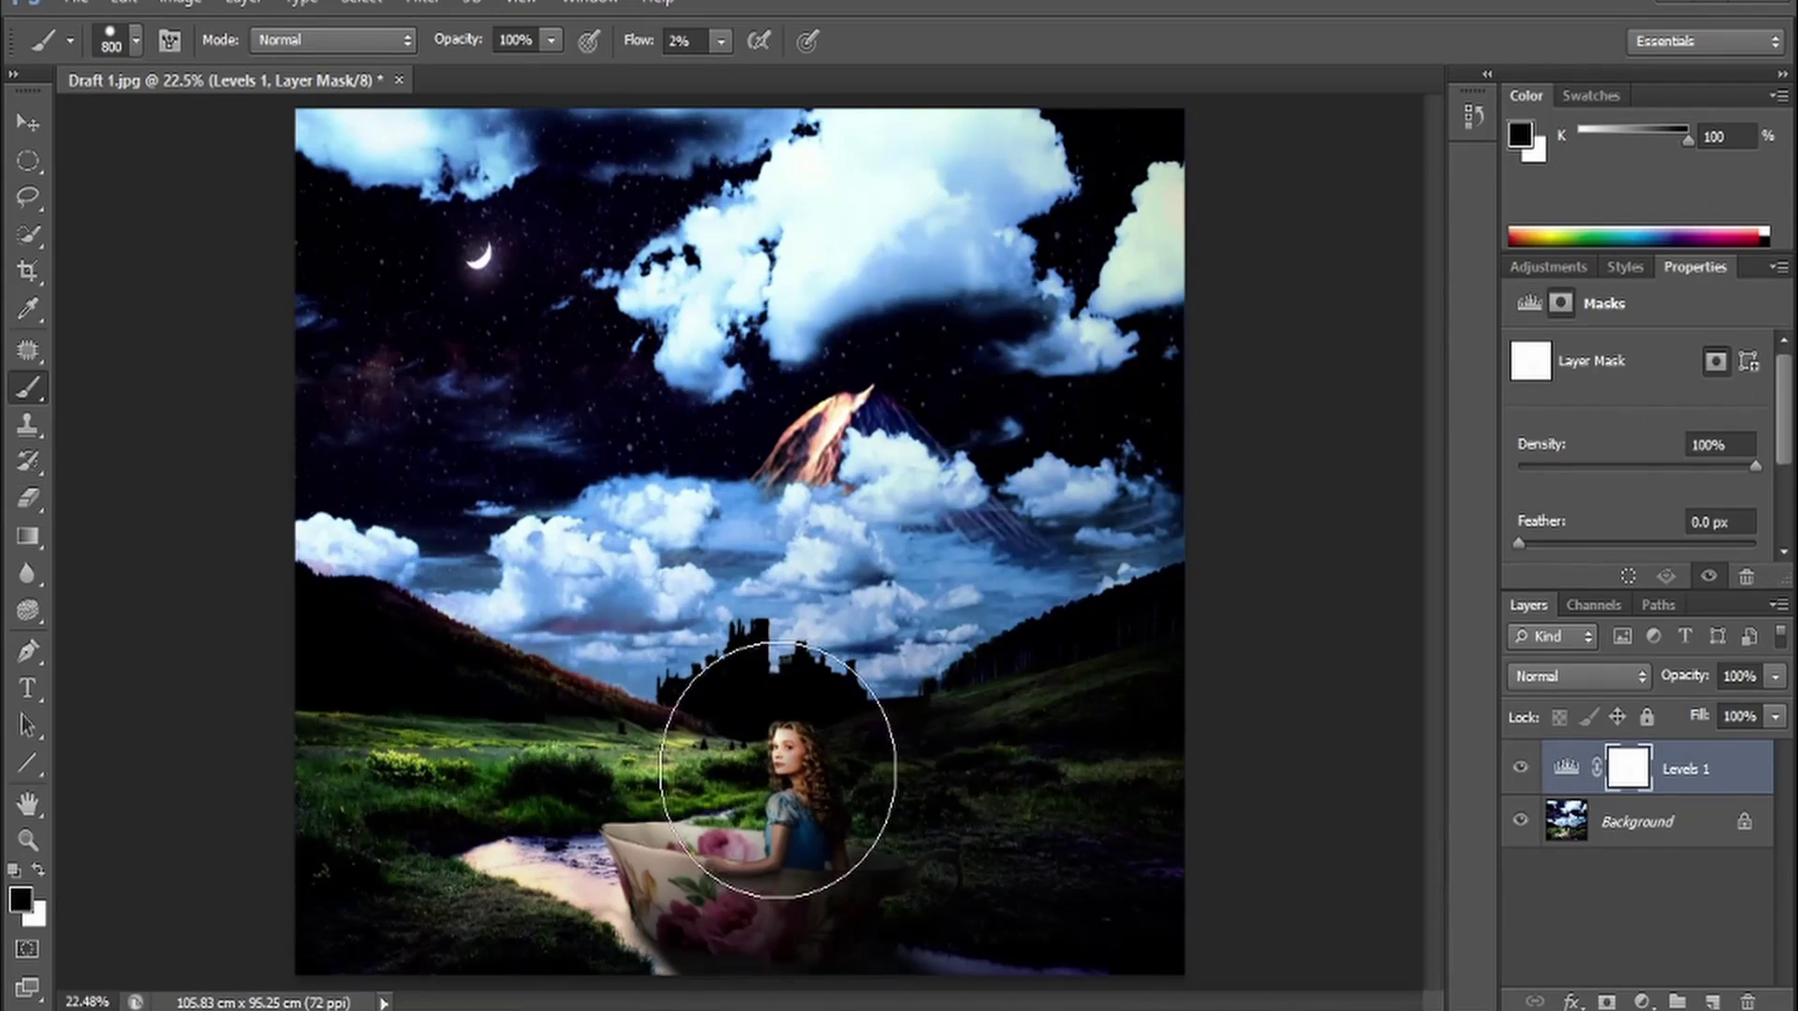
# Mask a spot around Alice at full brush flow and brighten the midtones with the Levels slider
pyautogui.hotkey('shift', '0')
pyautogui.click(745, 735)
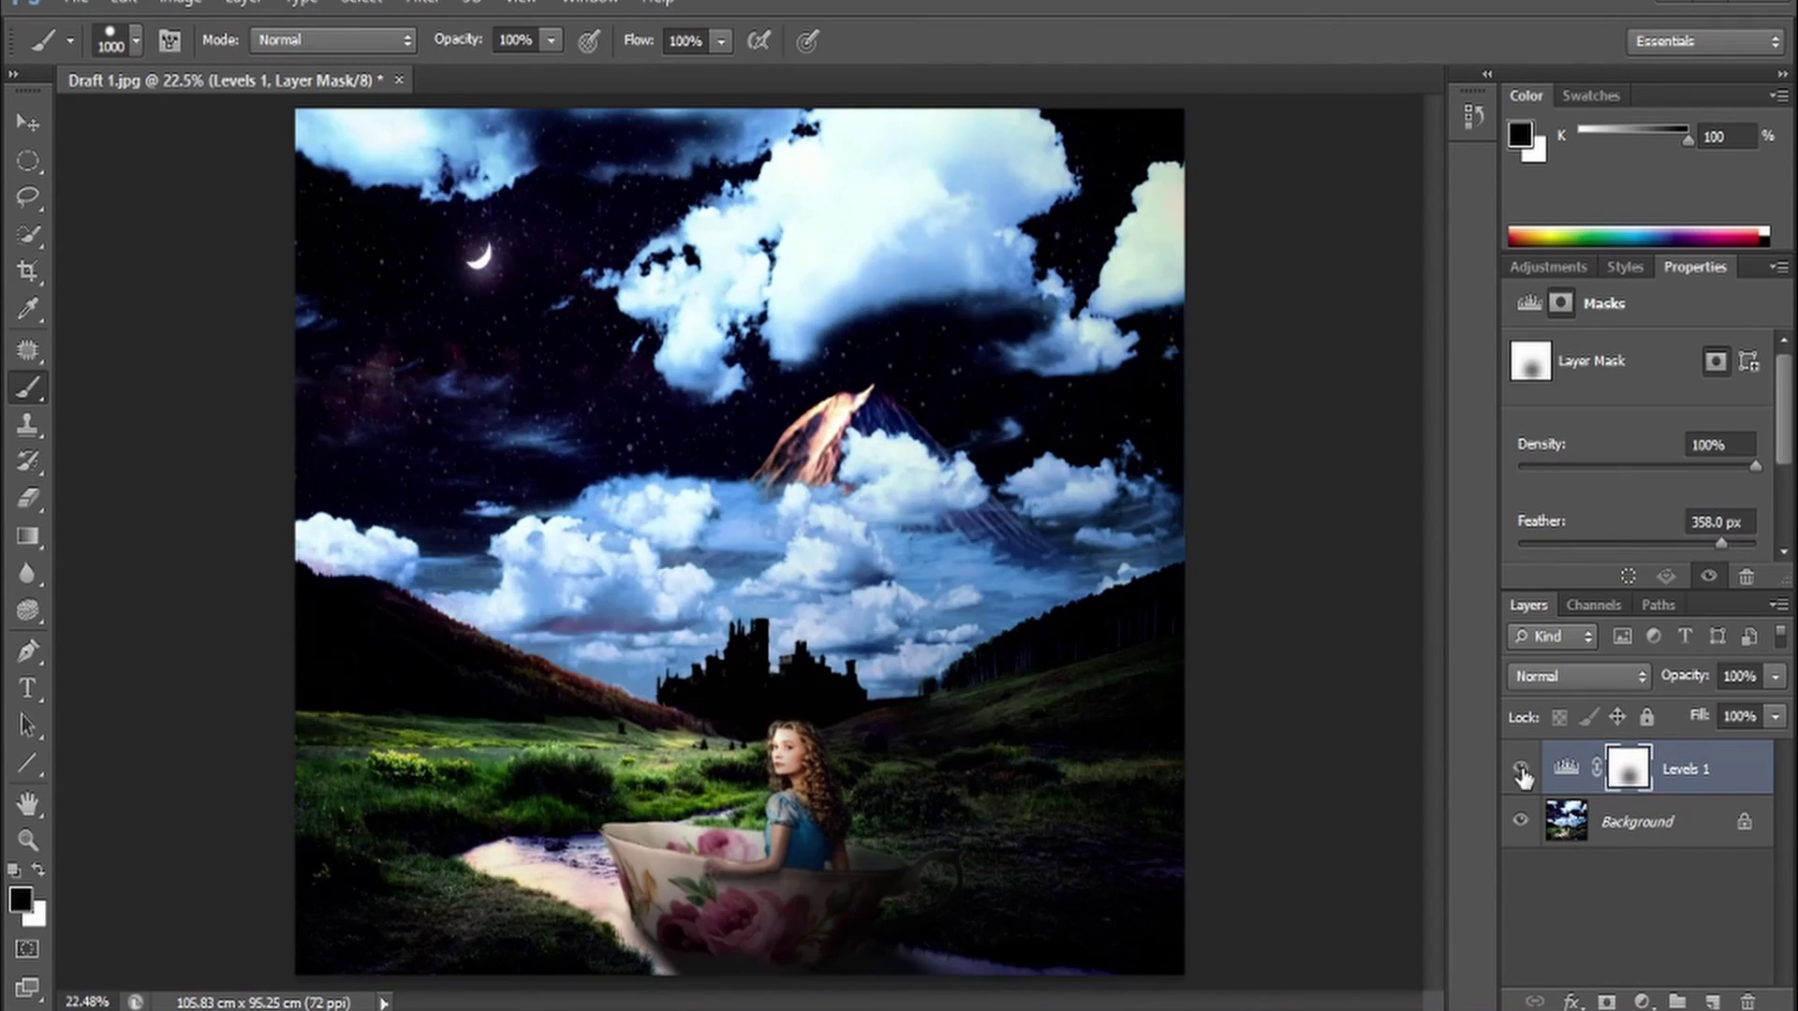
pyautogui.click(1565, 768)
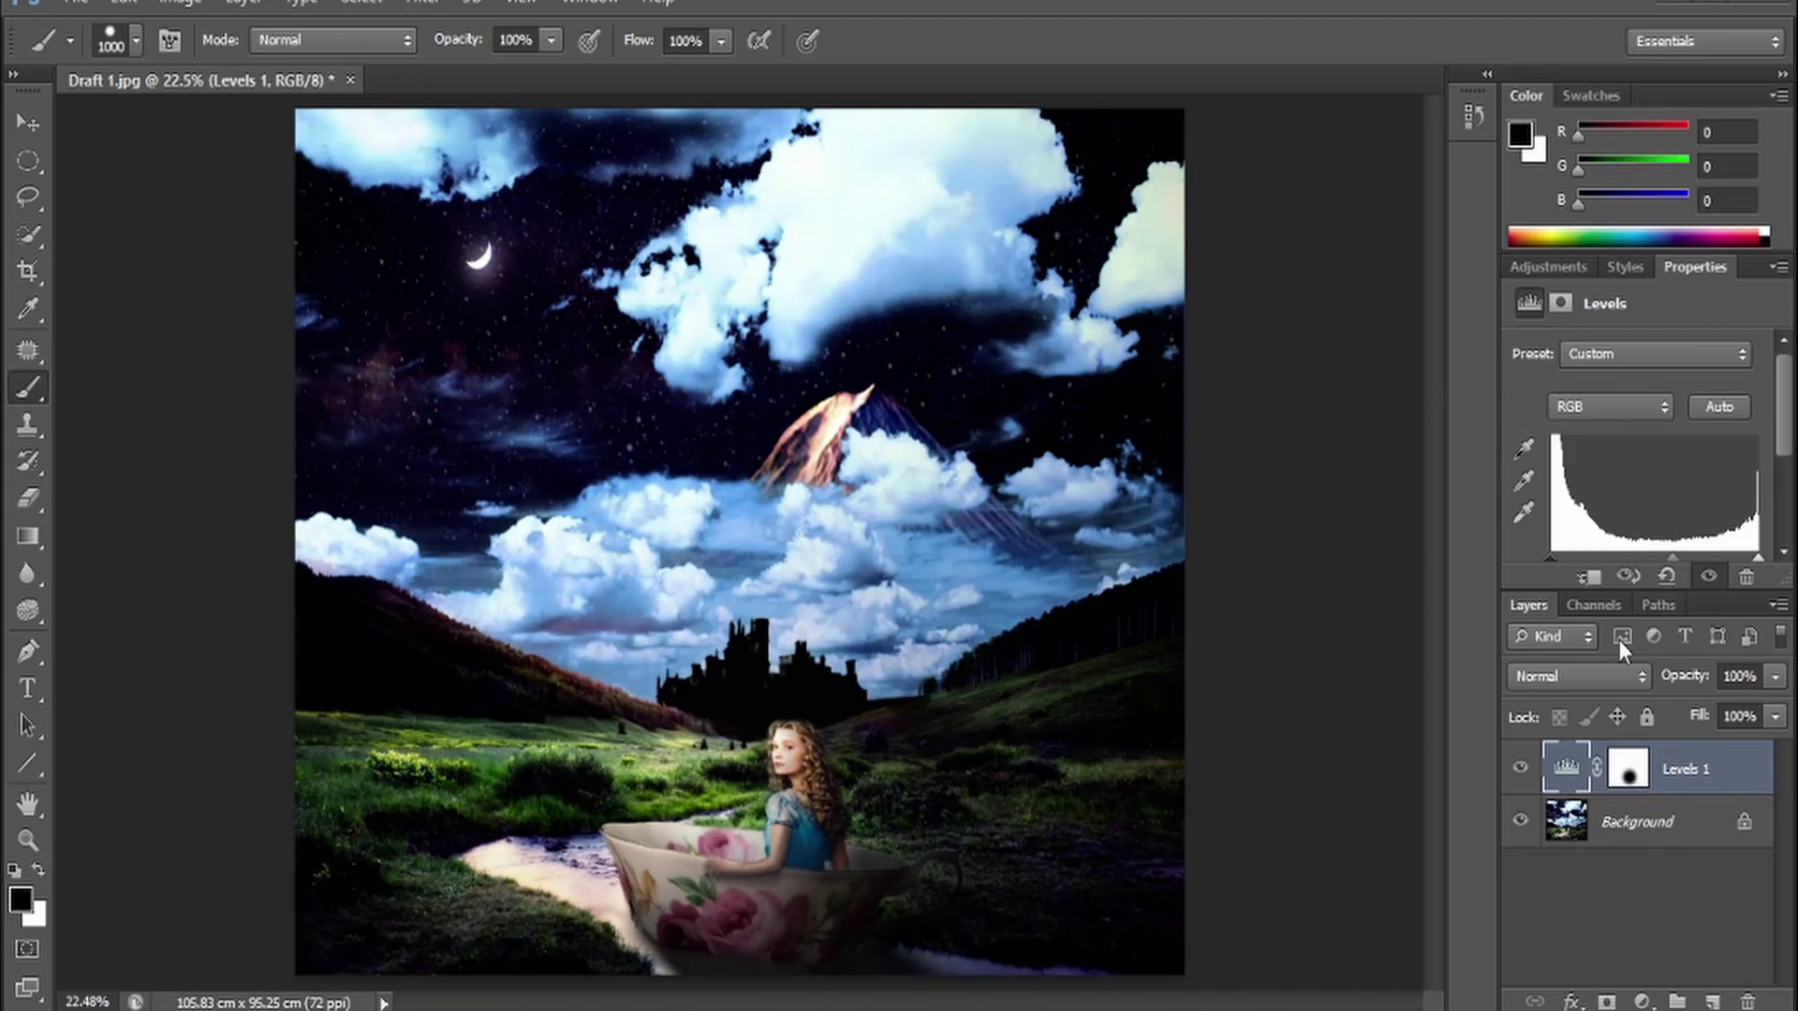
pyautogui.moveTo(1672, 558); pyautogui.dragTo(1666, 559)
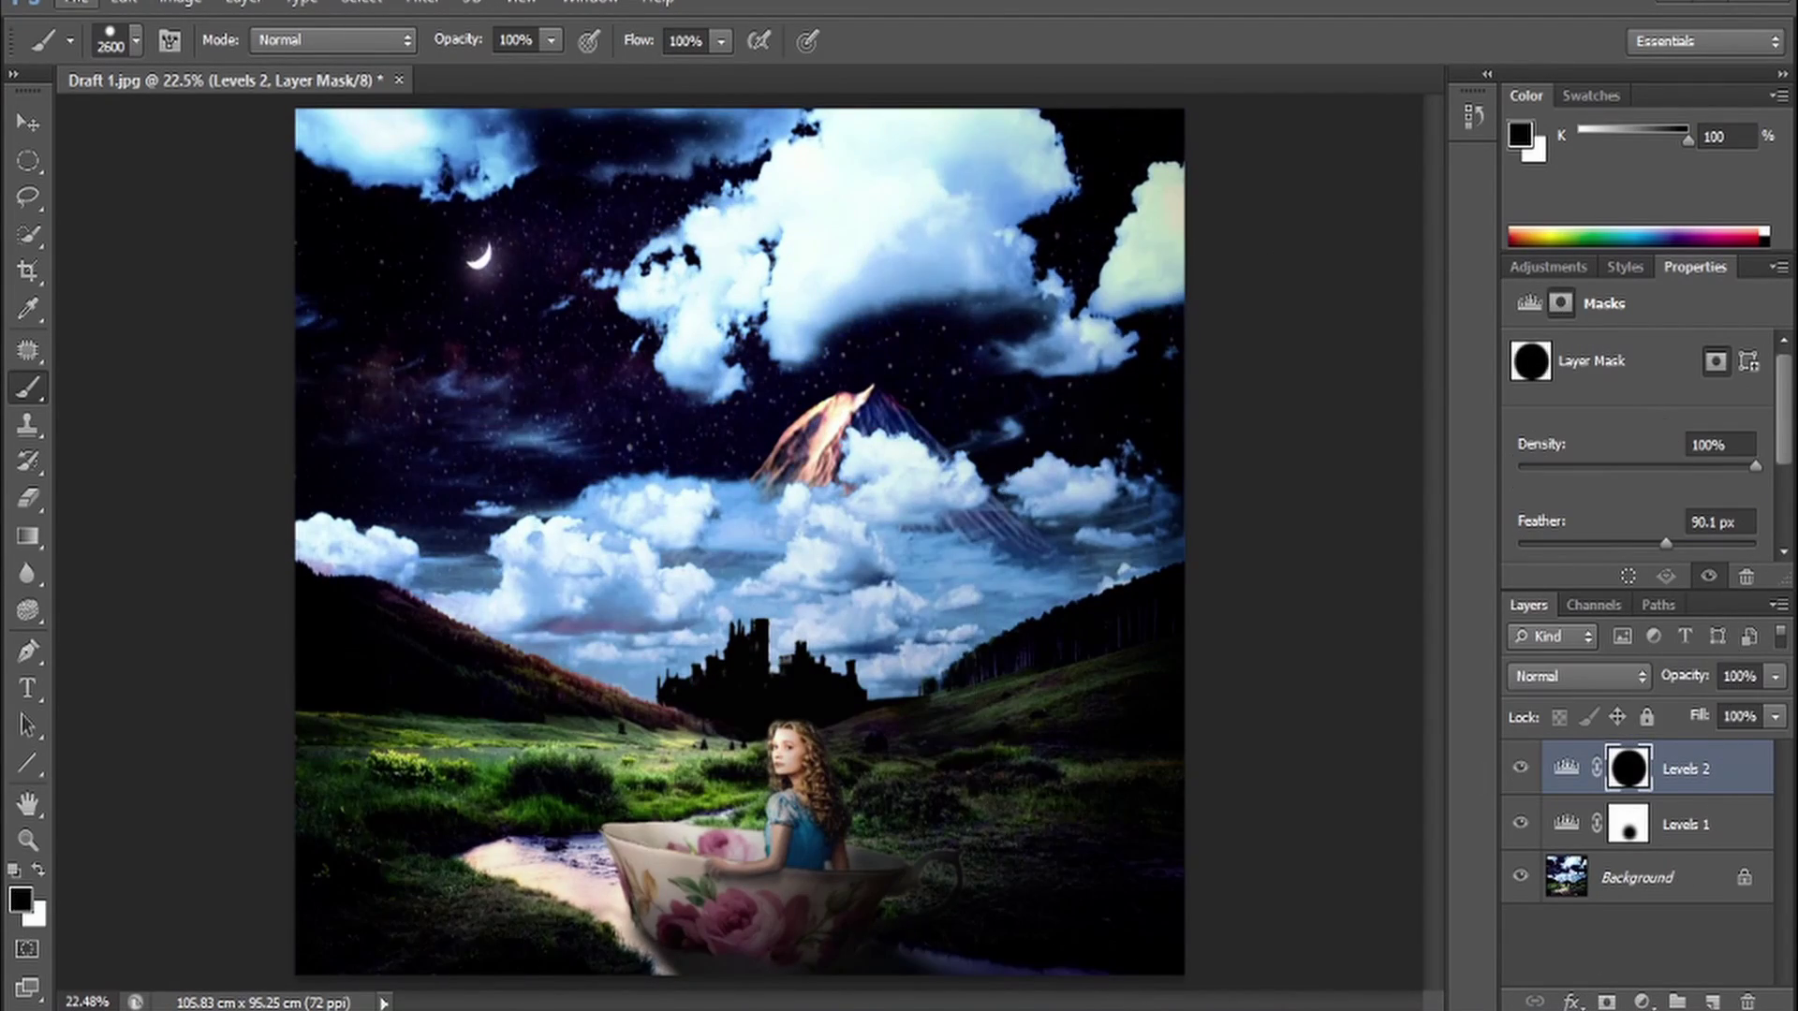
pyautogui.press('Return')
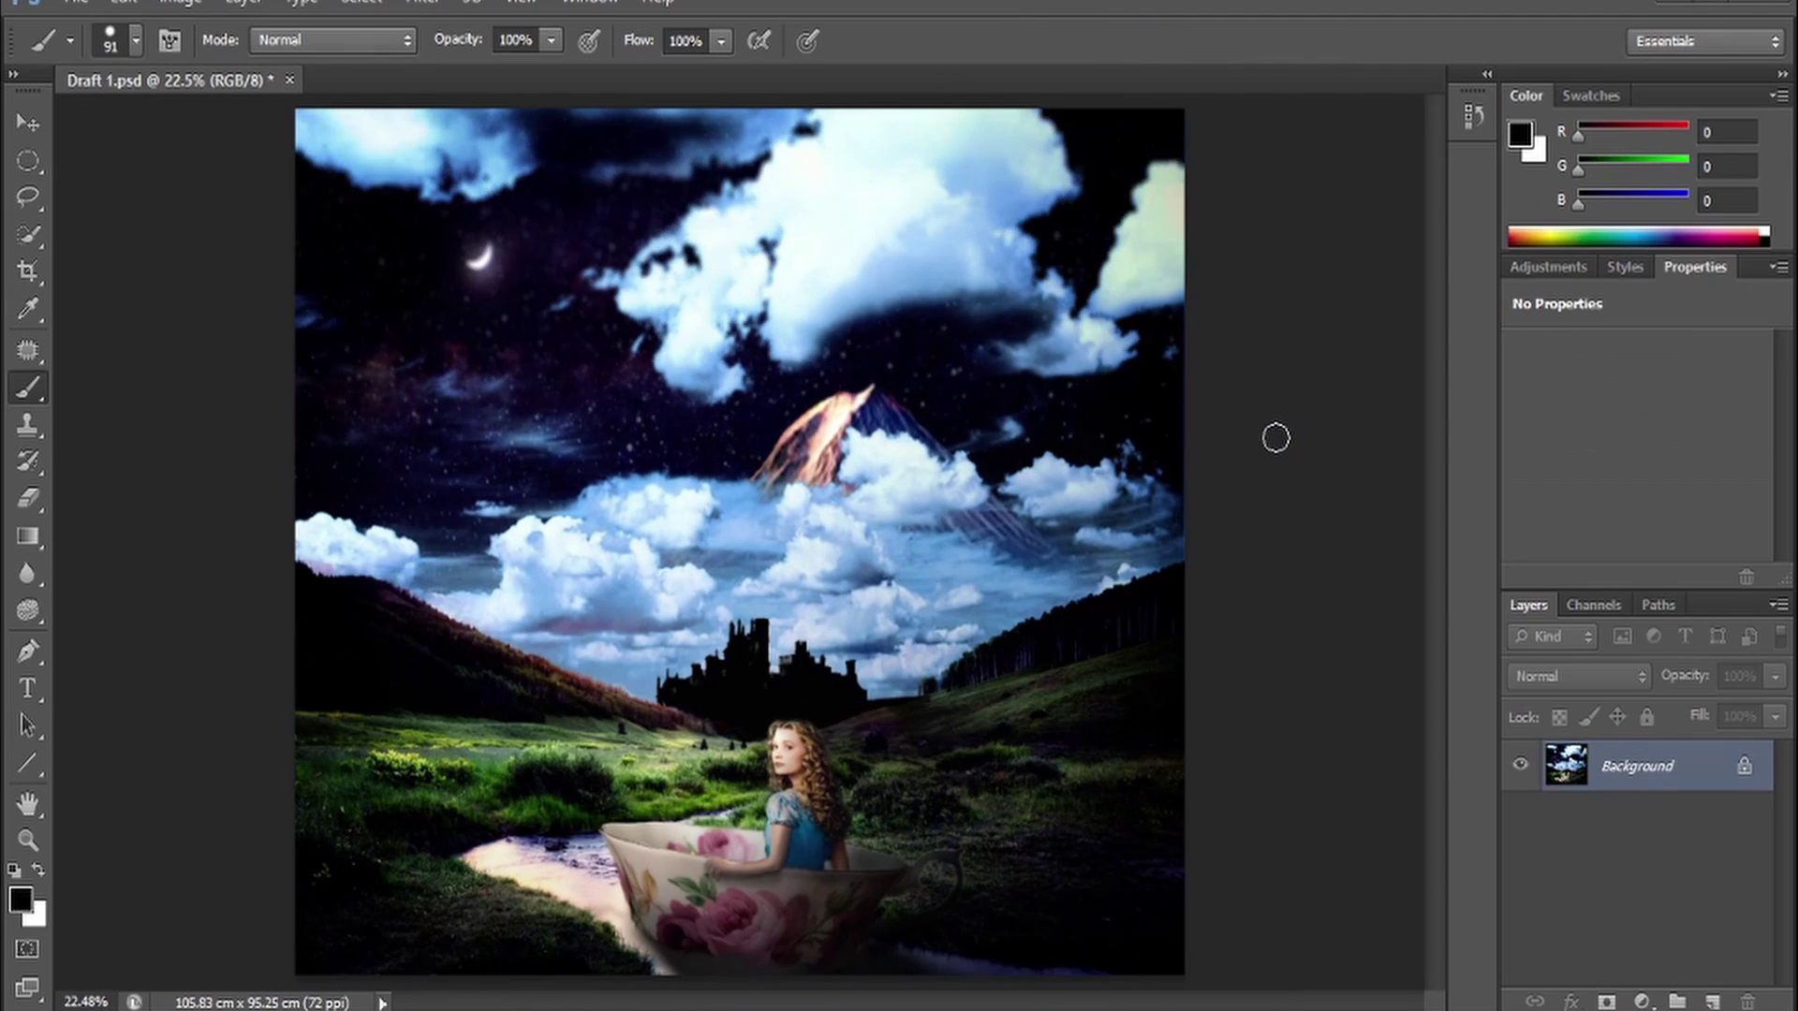